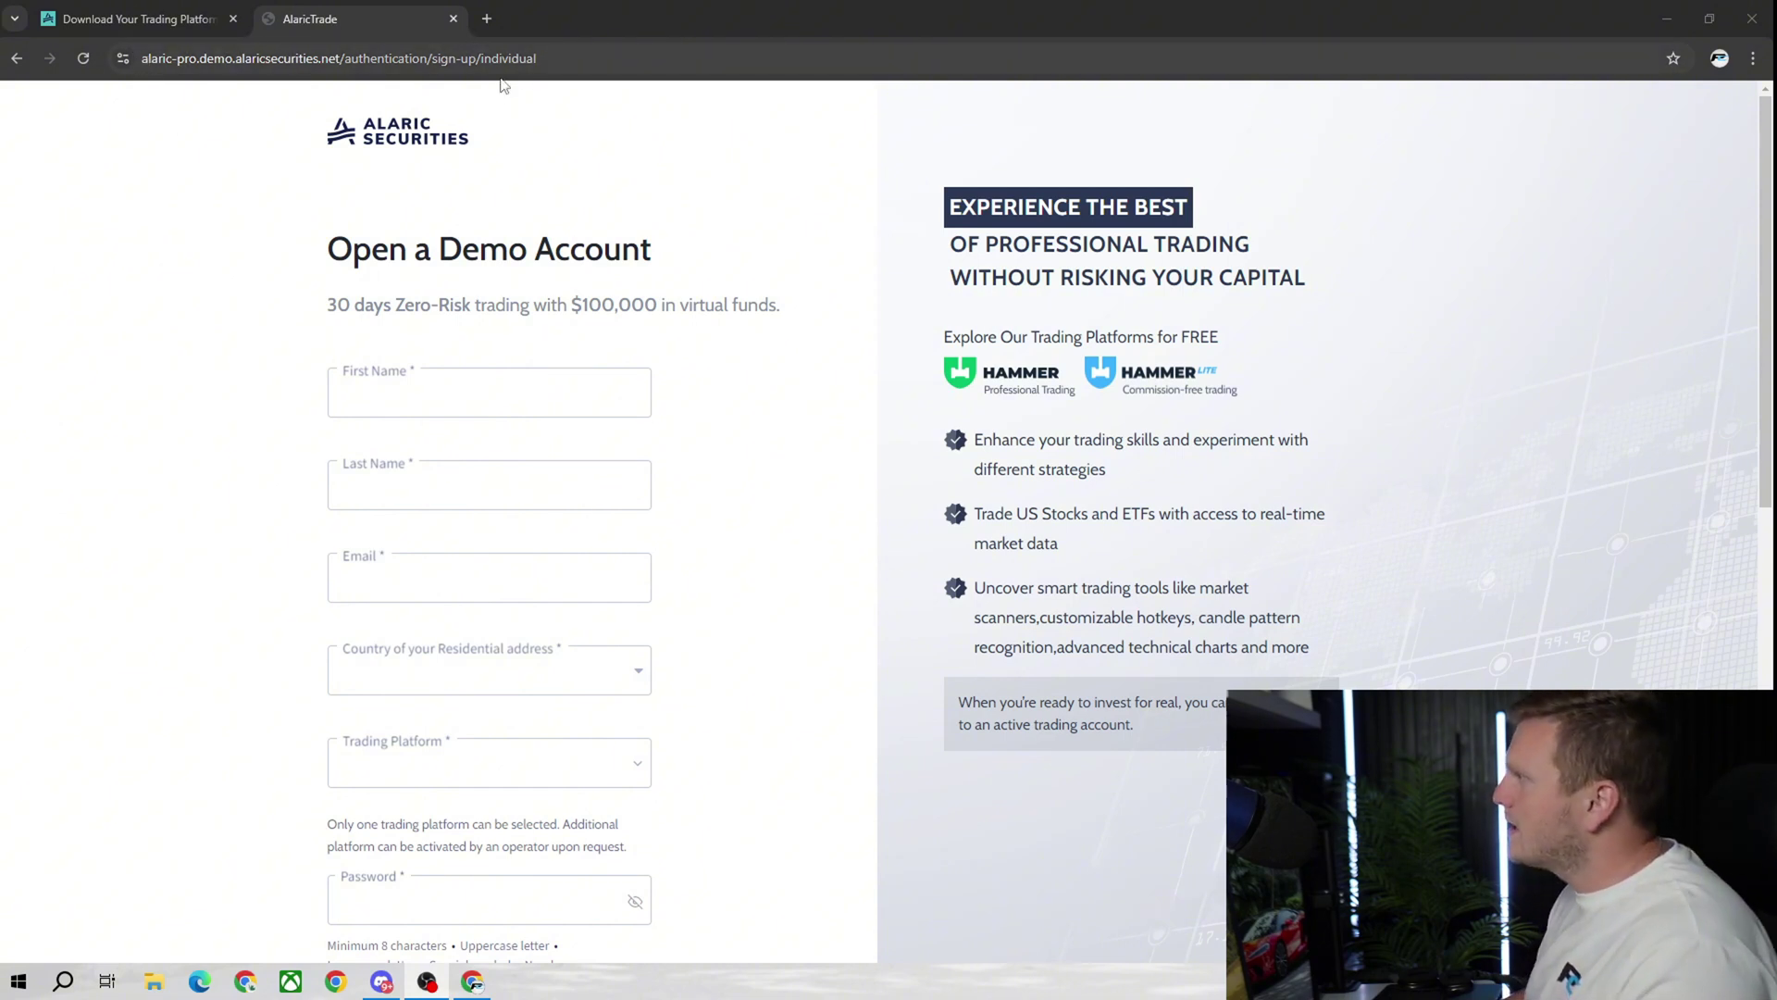
Enter the first name, last name and e-mail address in the demo sign-up form.
{"action": "left_click", "coordinate": [443, 382]}
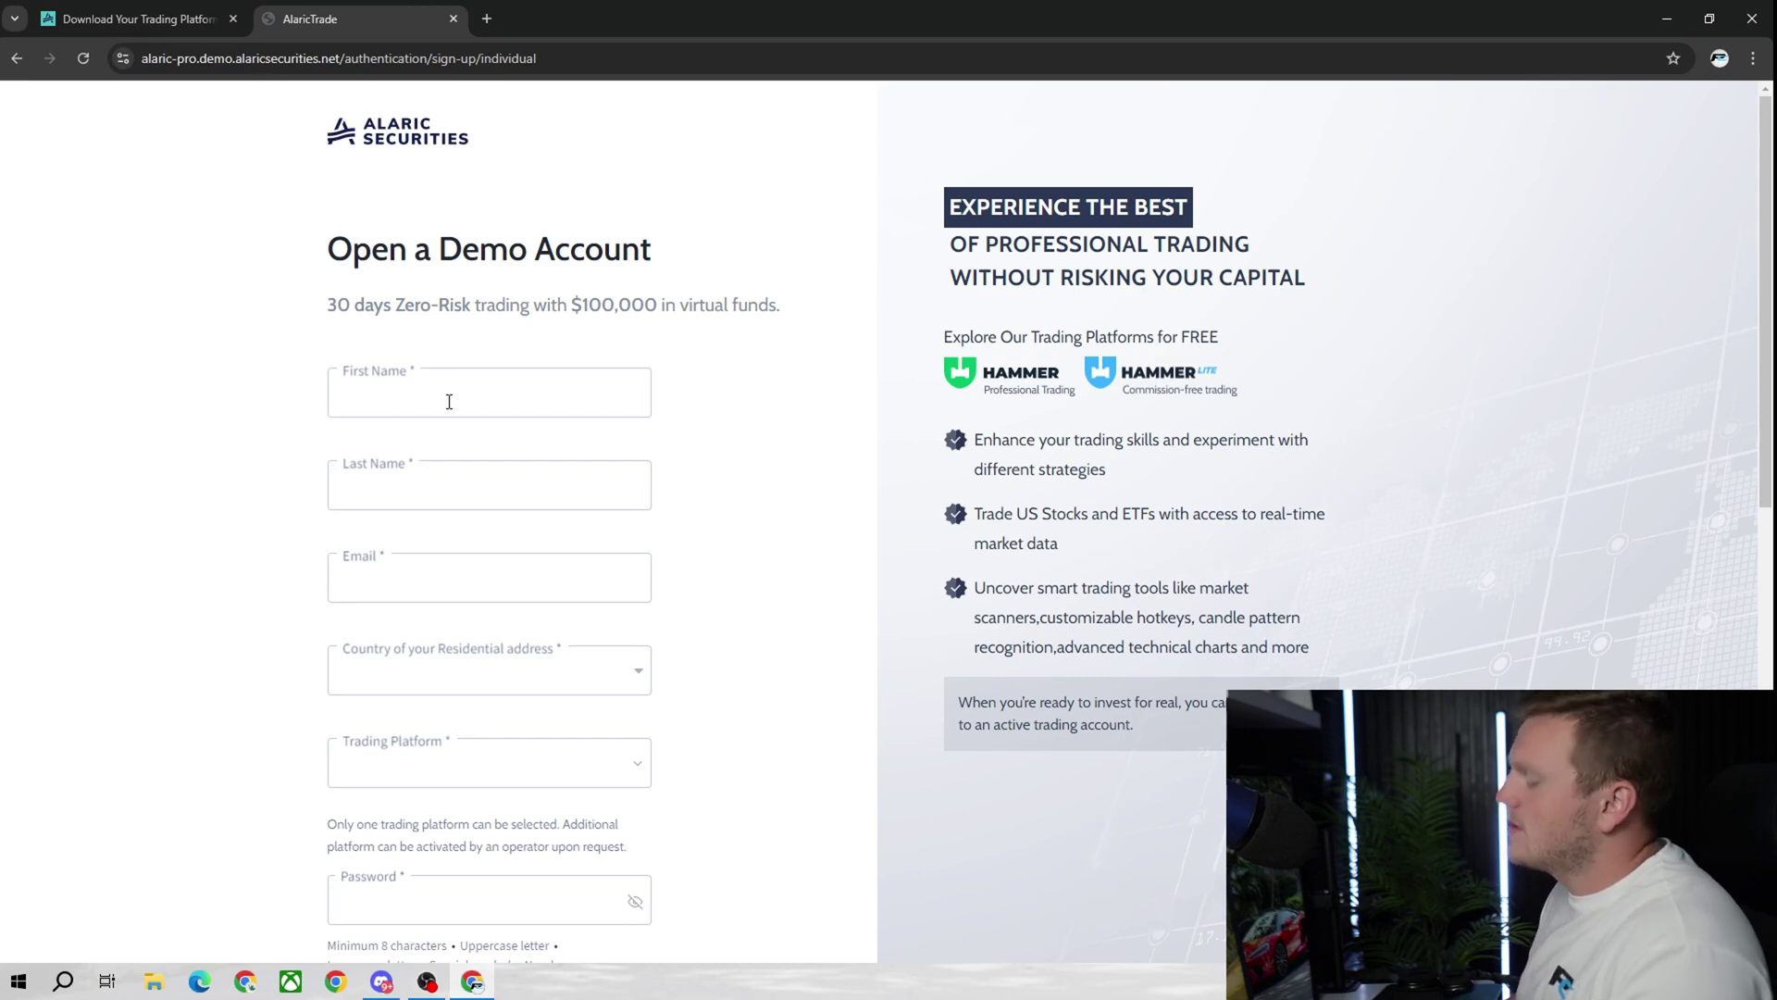
{"action": "left_click", "coordinate": [444, 479]}
{"action": "left_click", "coordinate": [487, 582]}
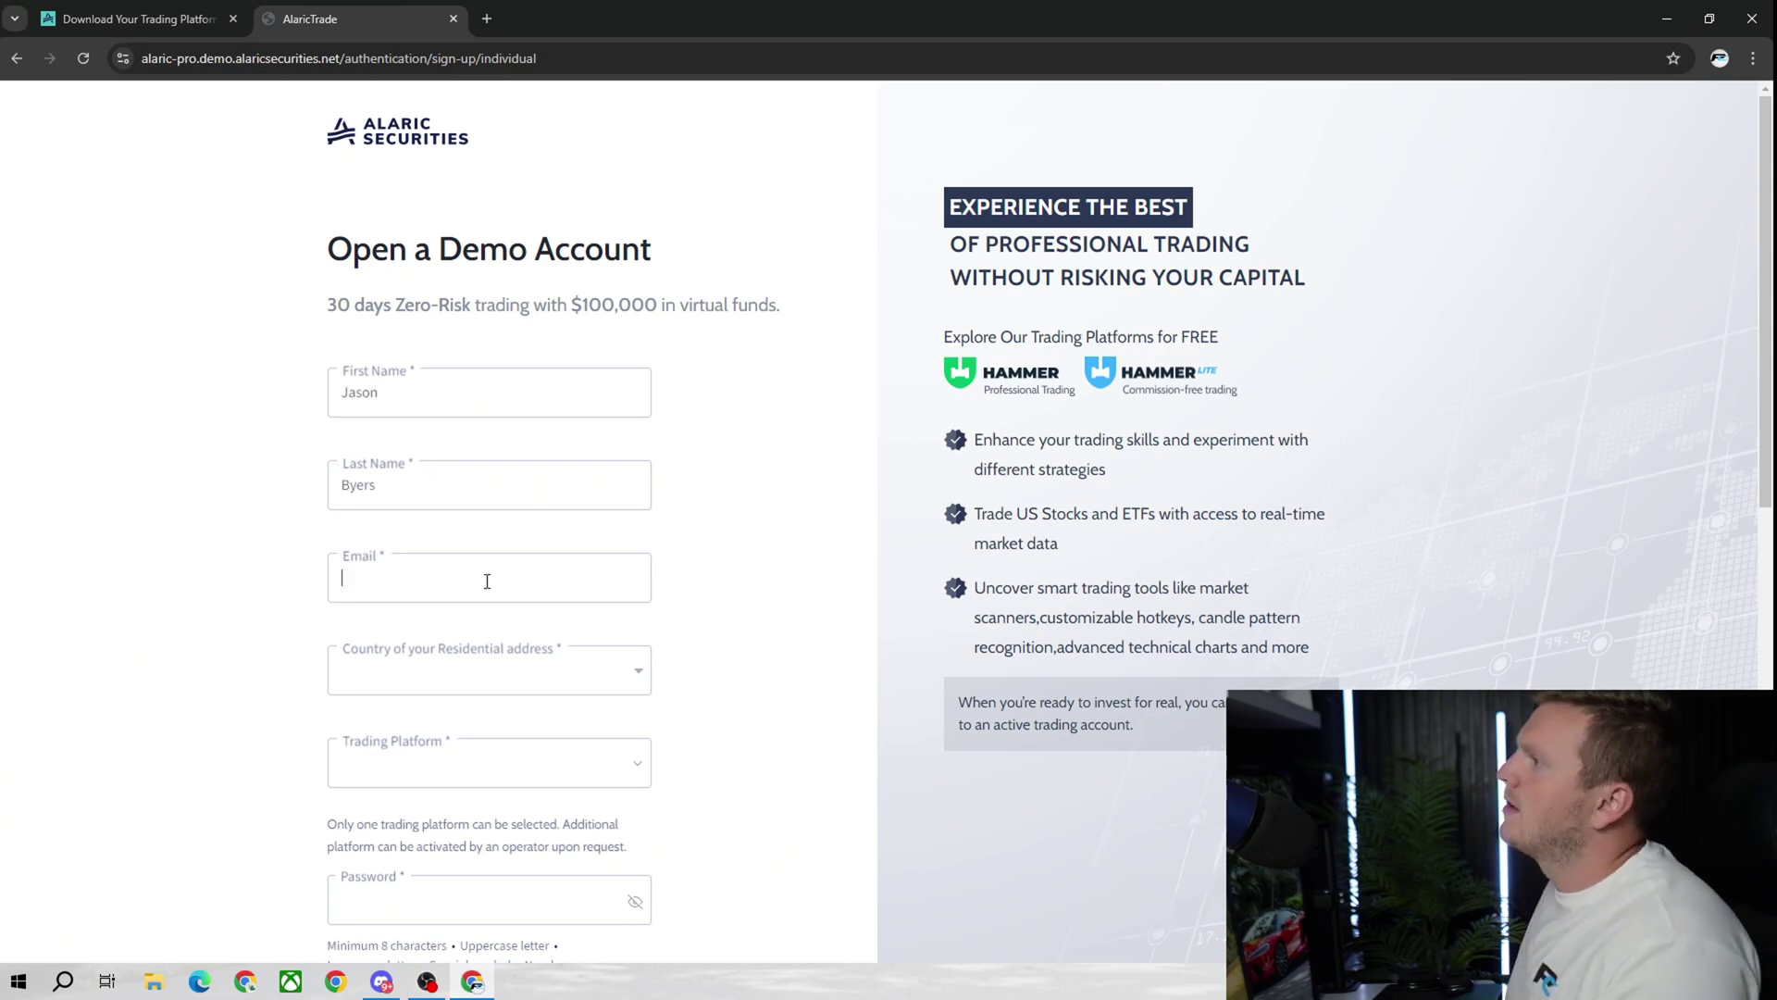
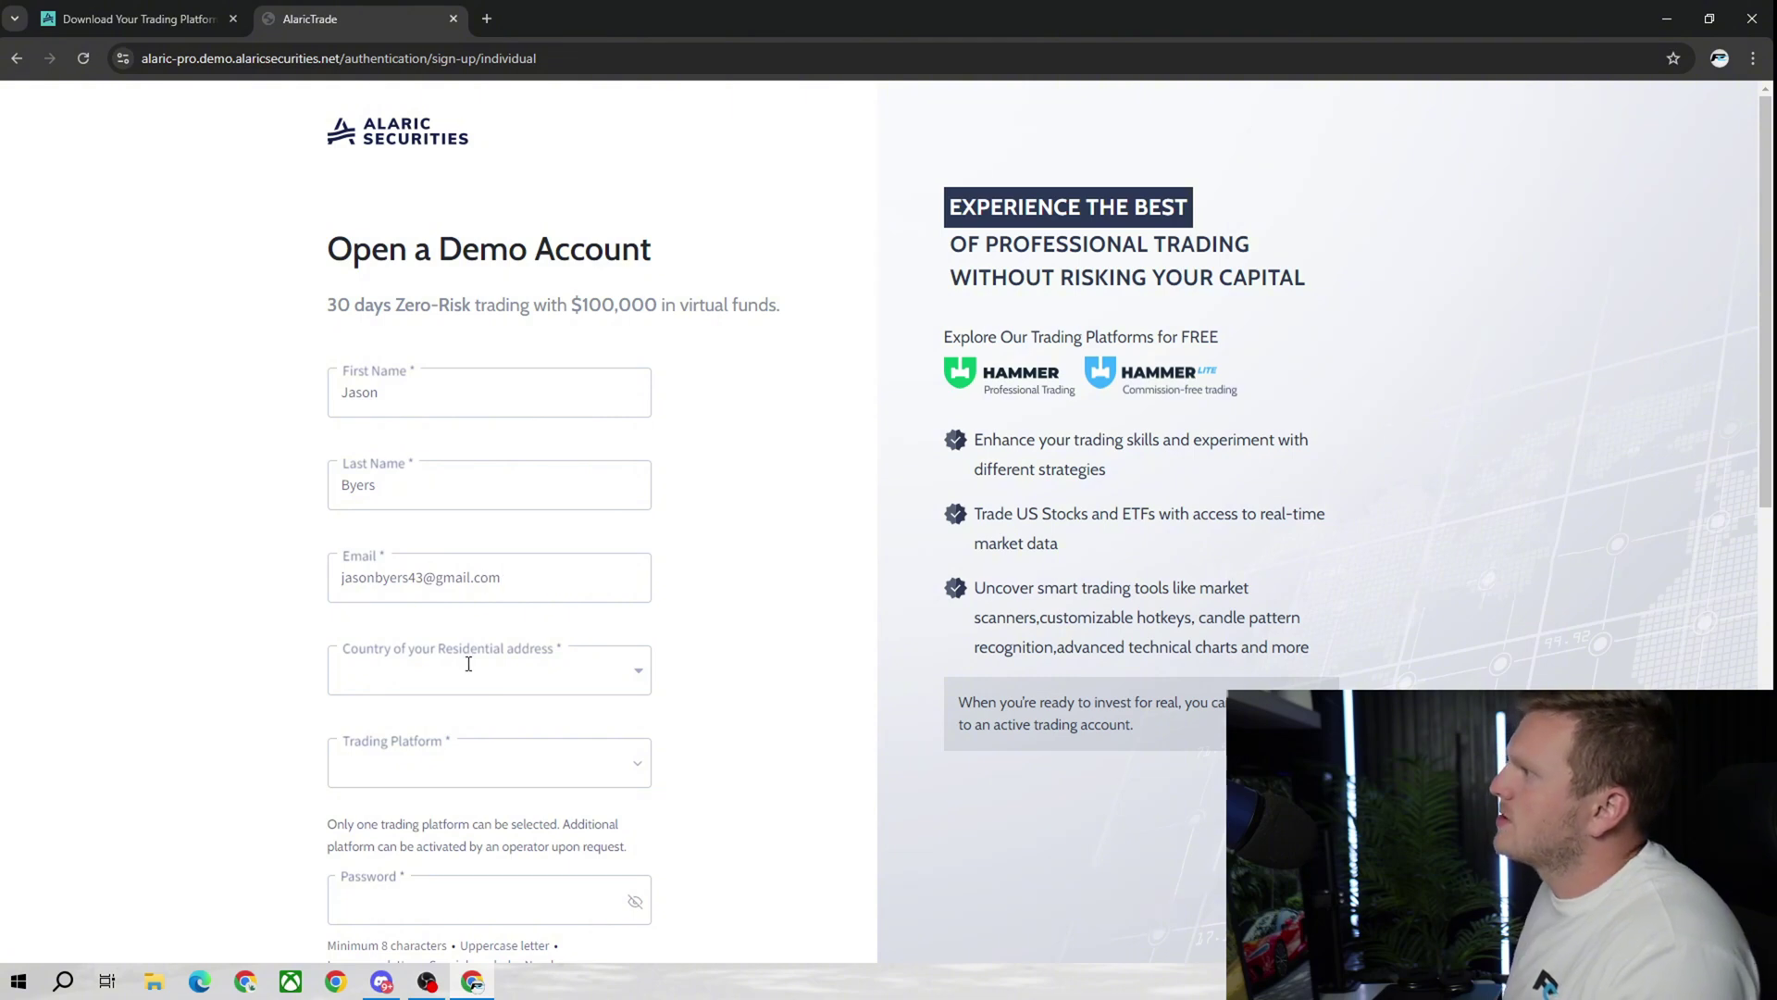
Choose United States of America as country and Hammer as platform, then start the password field.
{"action": "left_click", "coordinate": [468, 664]}
{"action": "left_click", "coordinate": [447, 757]}
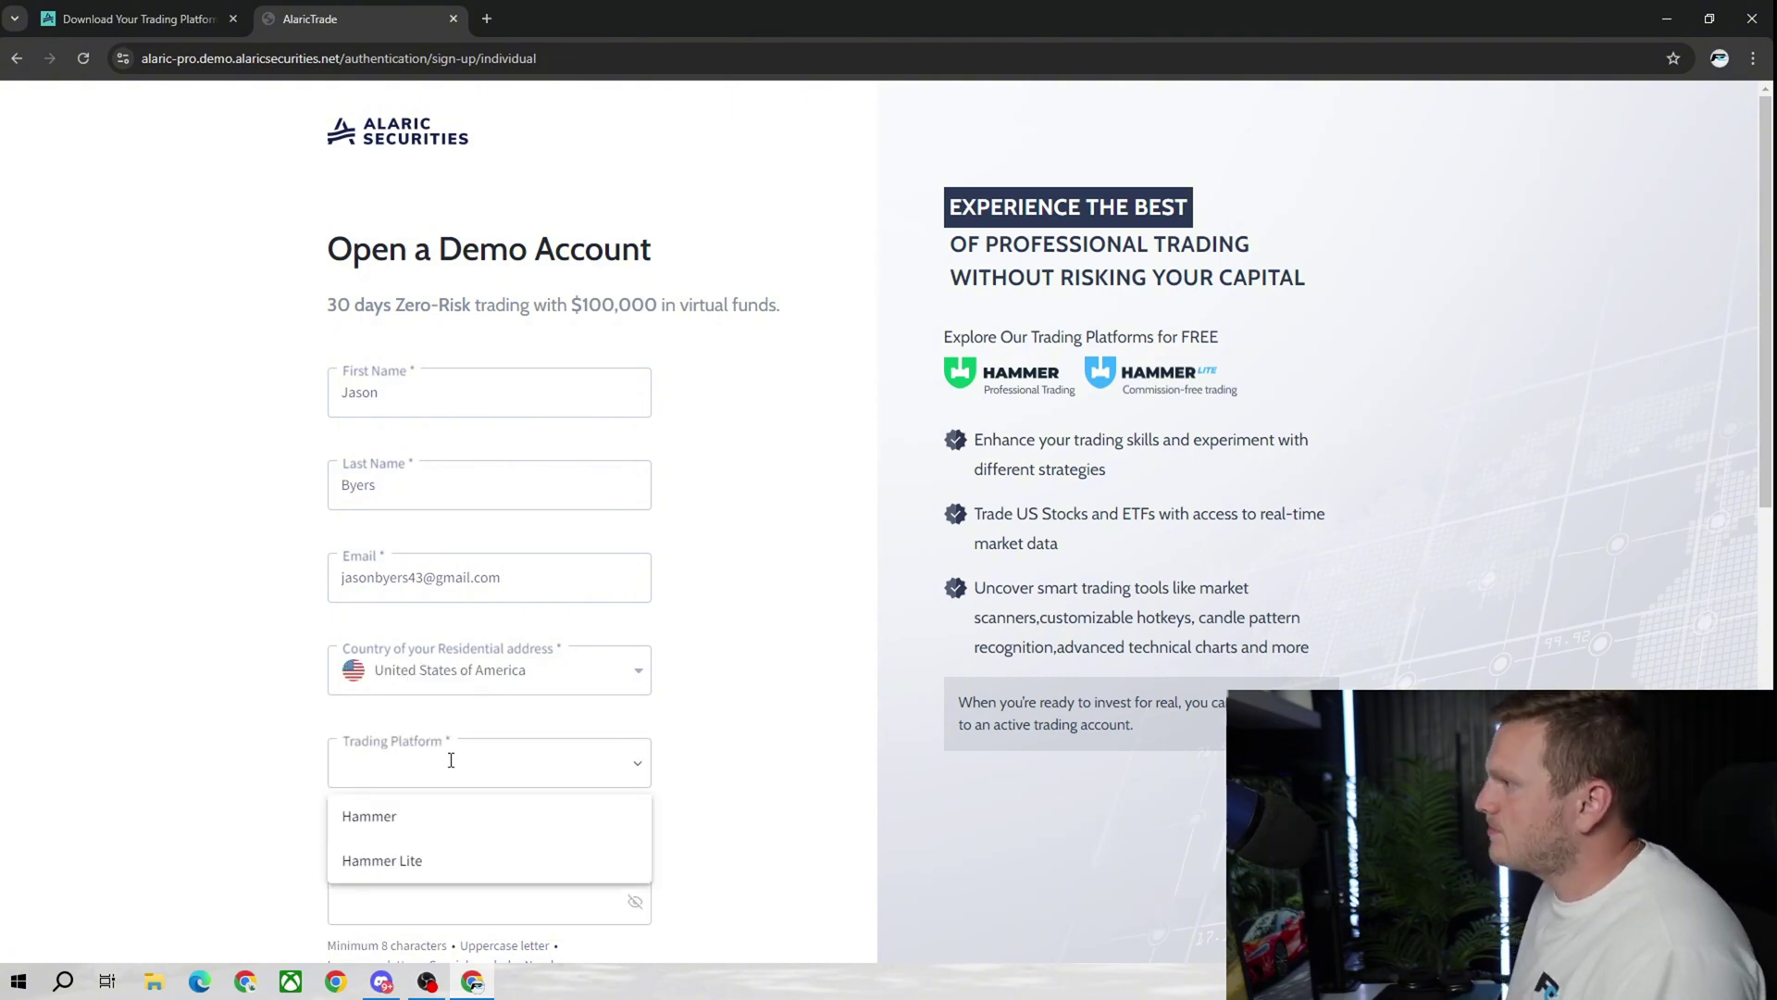
{"action": "left_click", "coordinate": [435, 816]}
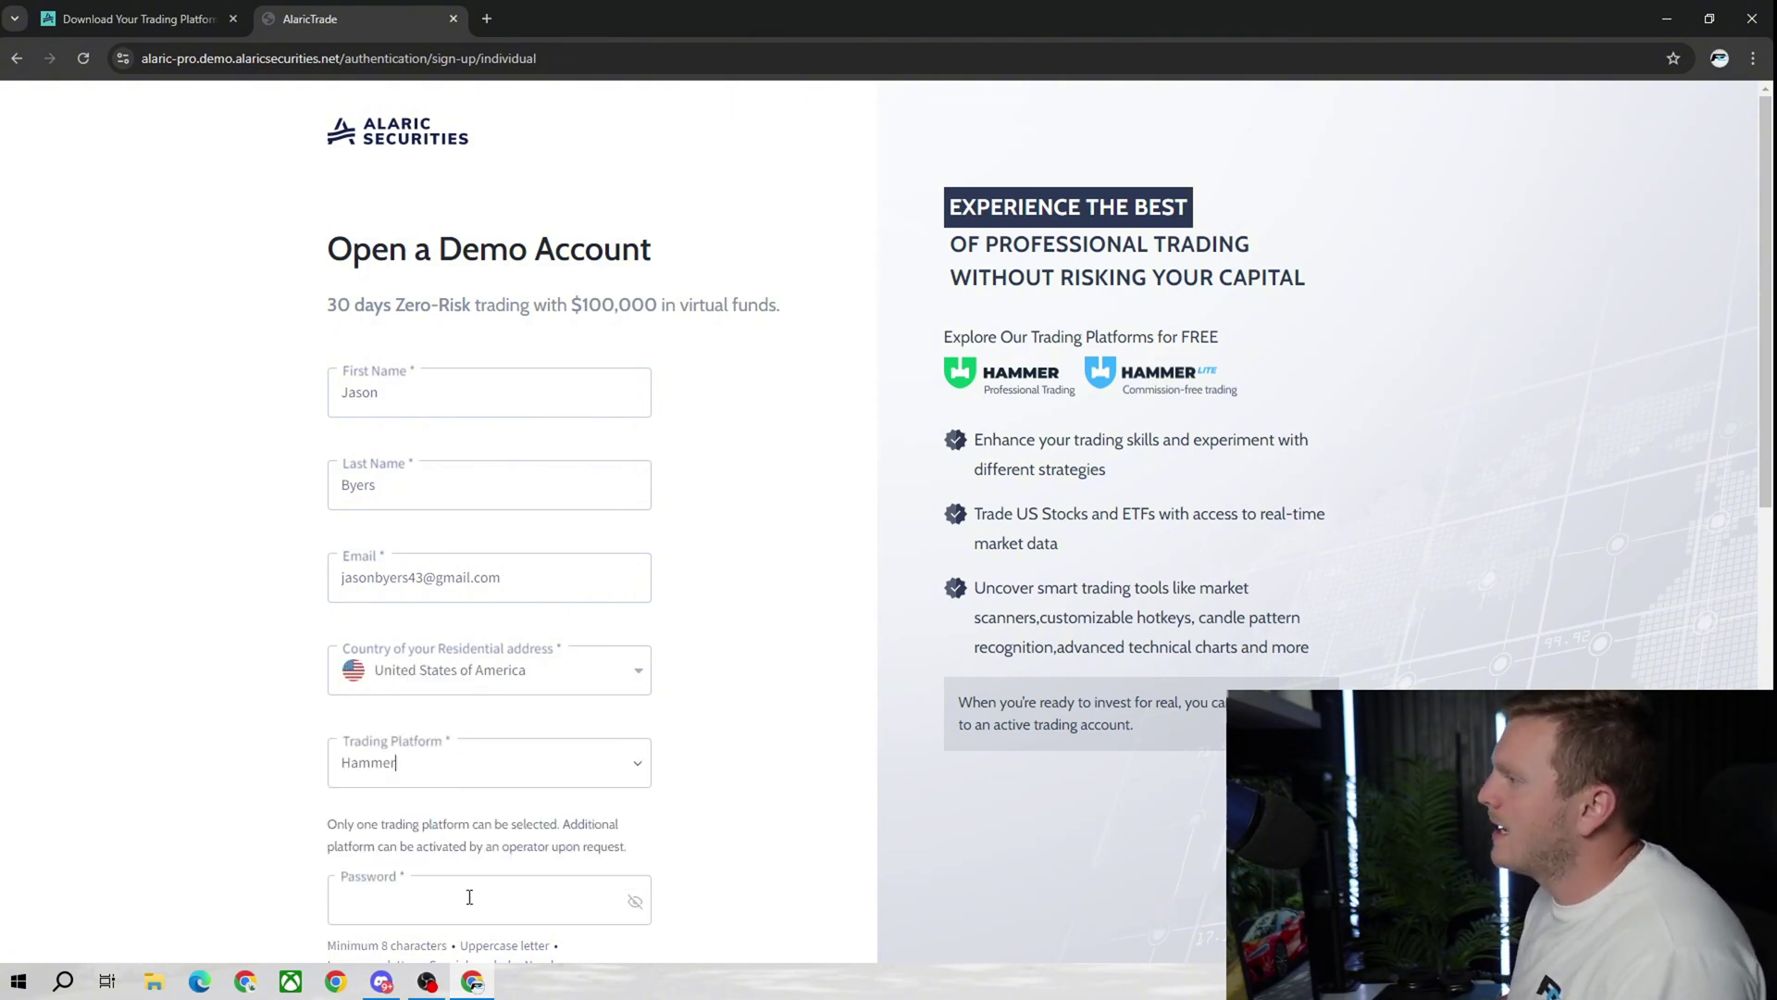
{"action": "scroll", "coordinate": [337, 714], "scroll_direction": "down", "scroll_amount": 4}
{"action": "left_click", "coordinate": [434, 541]}
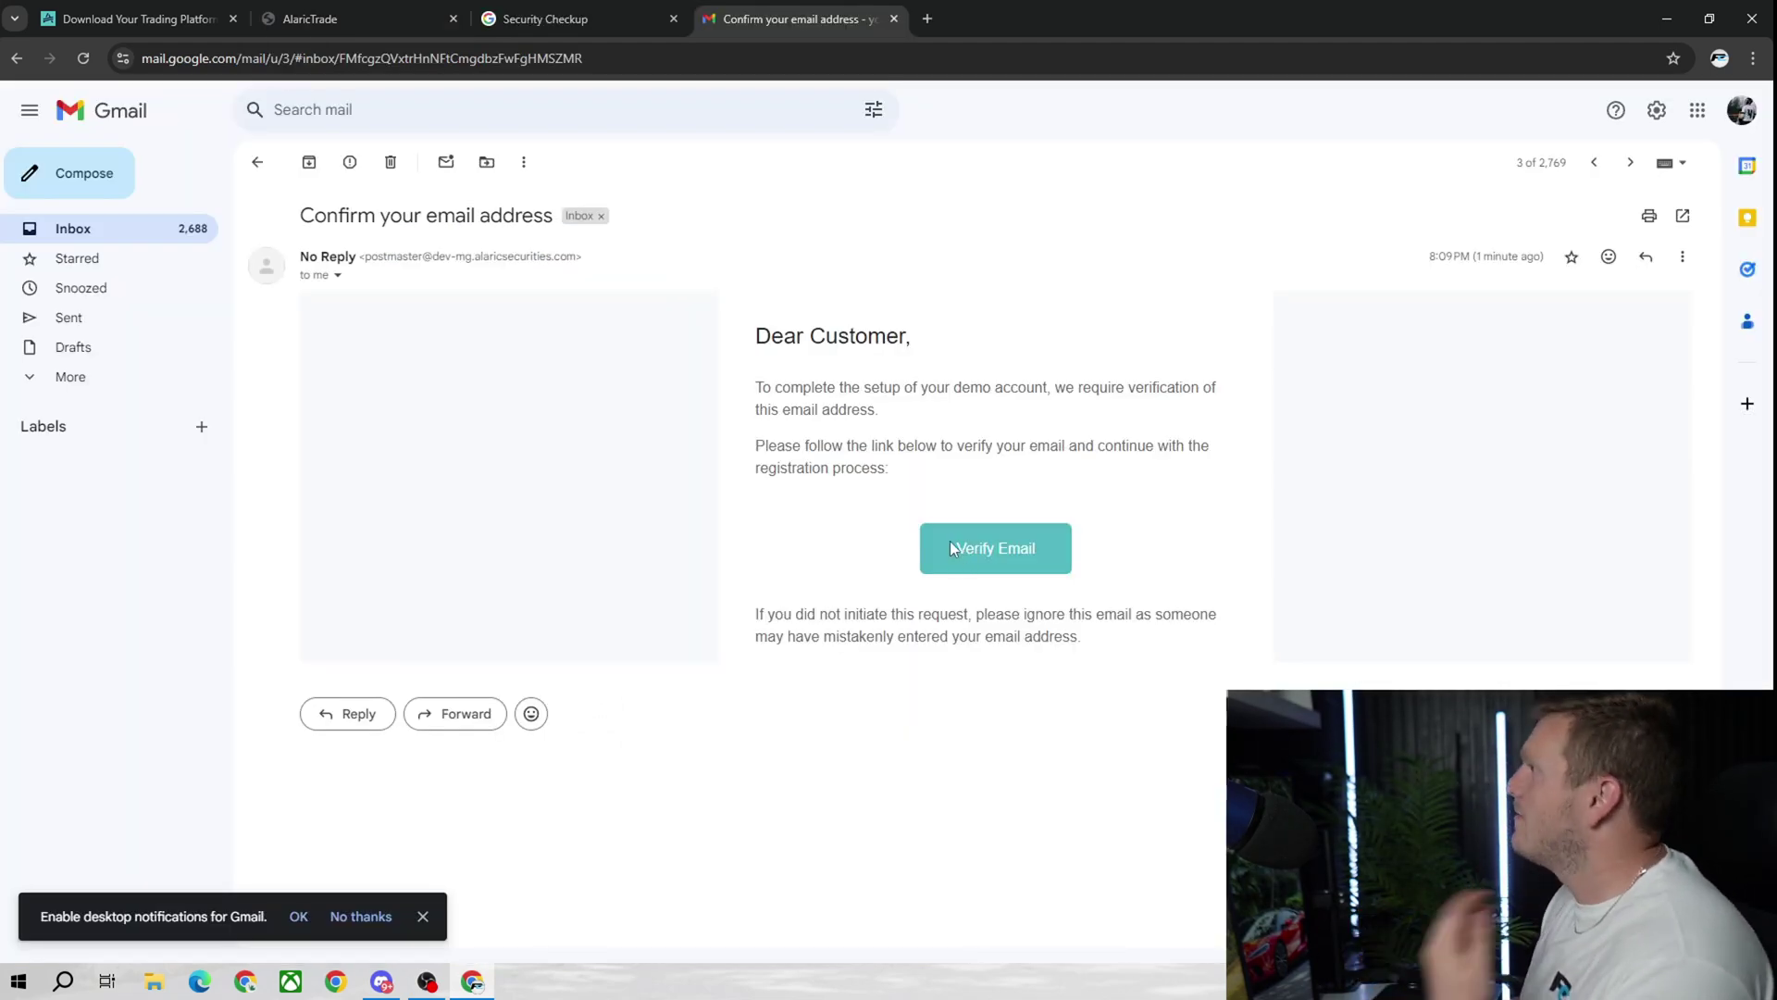
Verify the e-mail, enter the SMS code for phone verification, and clear the funds notice.
{"action": "left_click", "coordinate": [986, 554]}
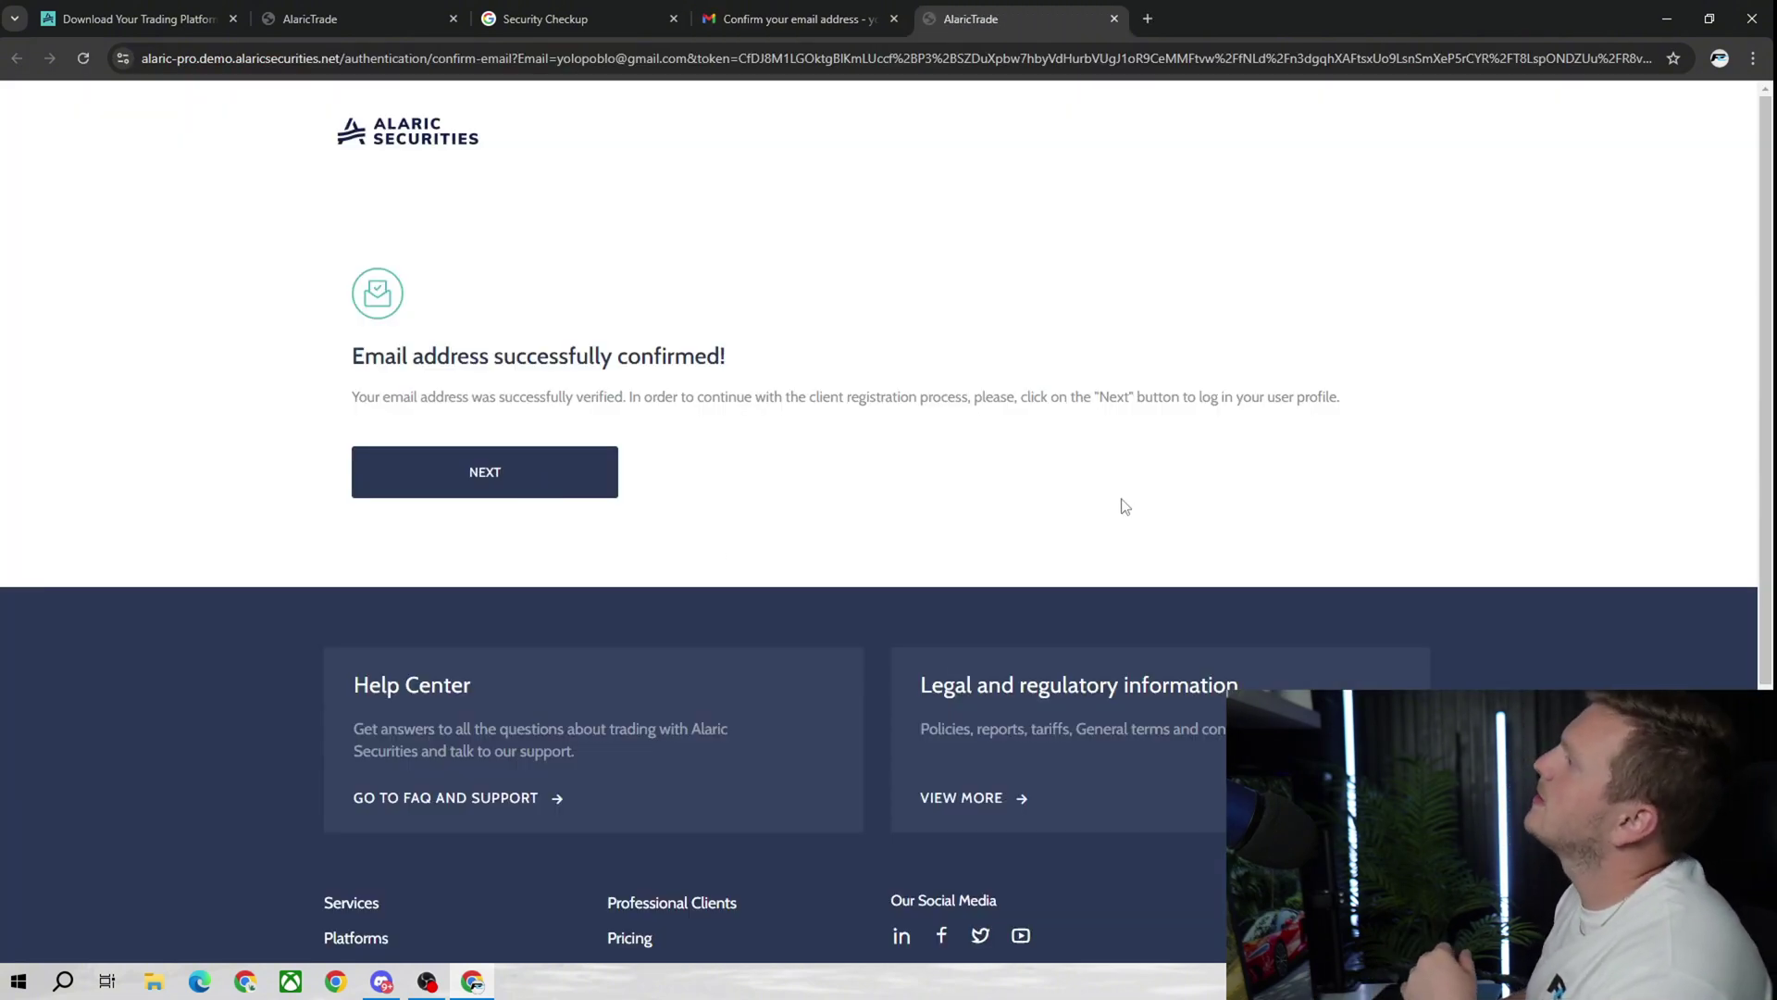
{"action": "left_click", "coordinate": [375, 423]}
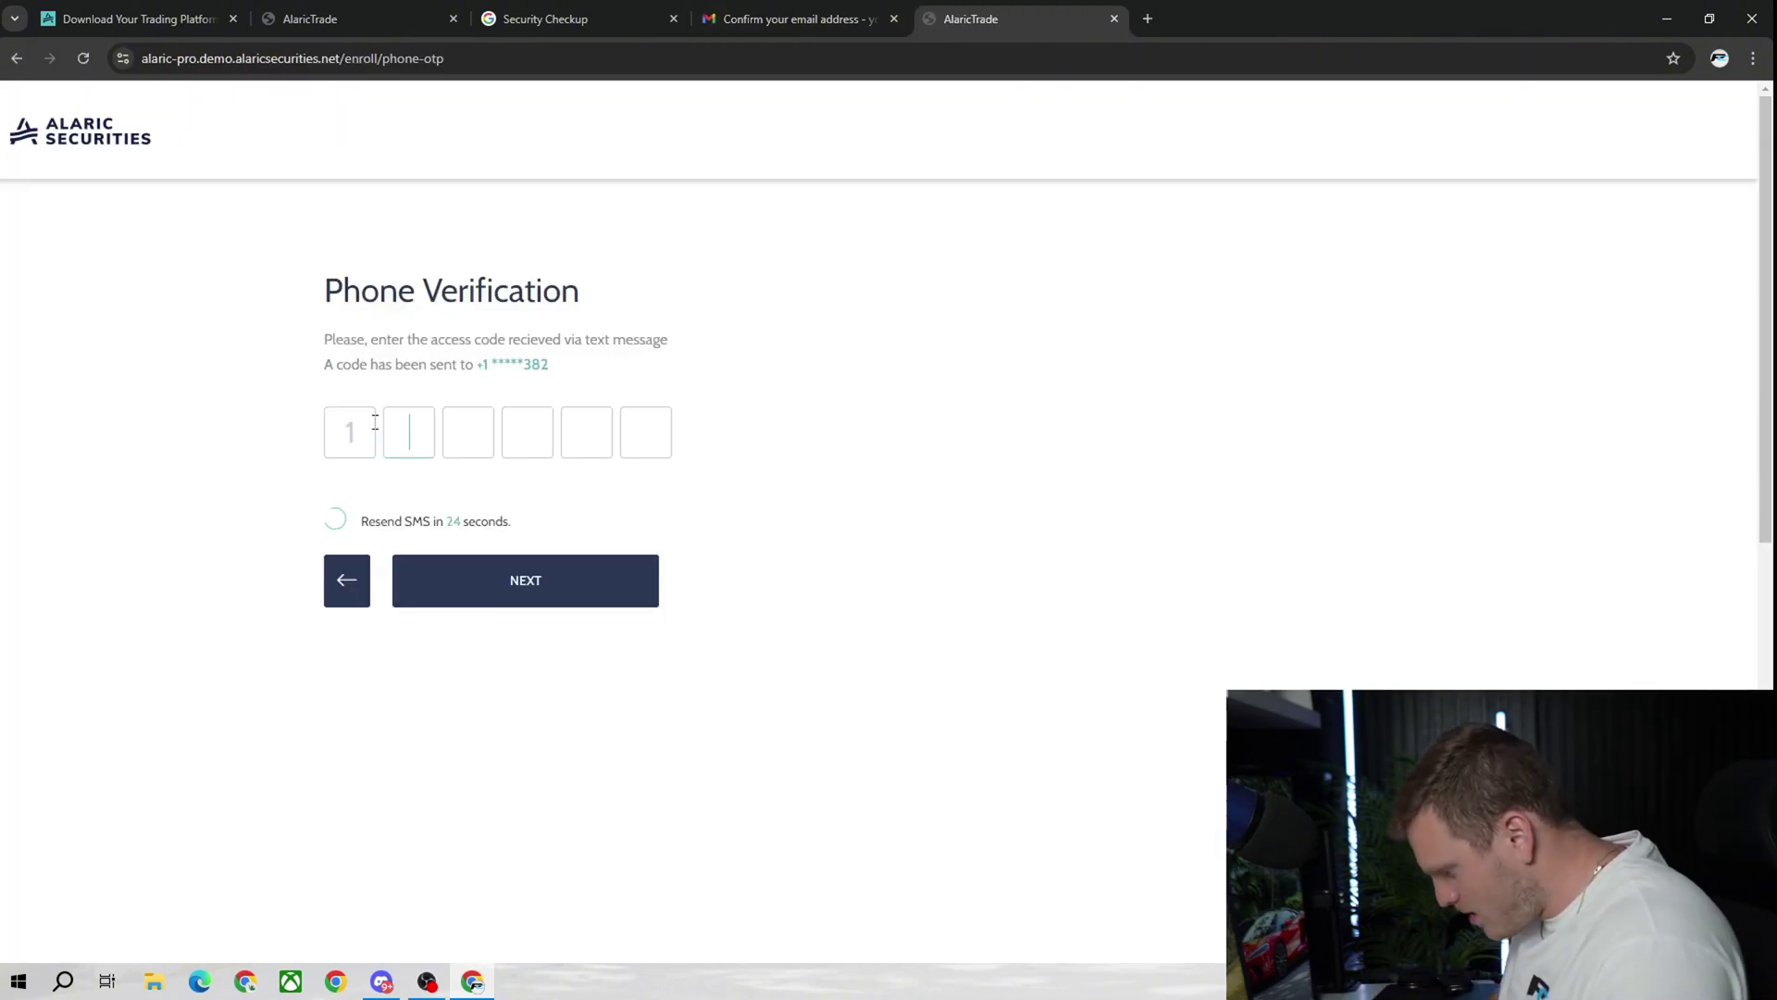
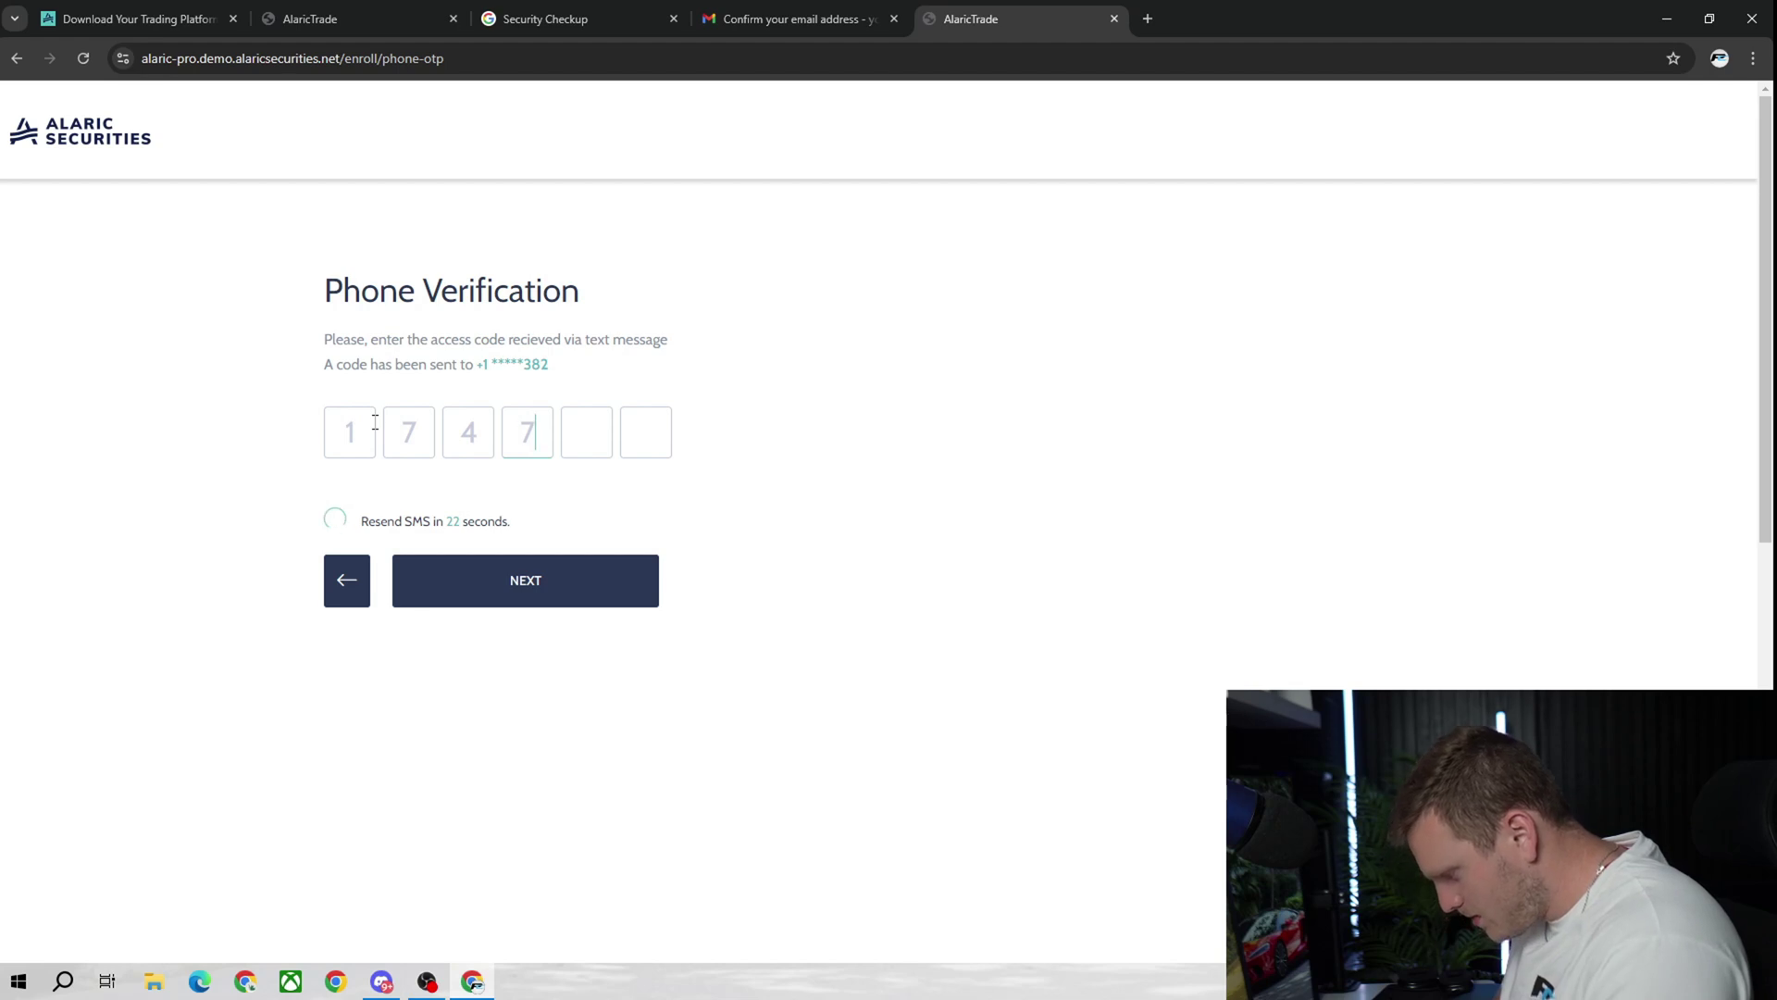
{"action": "left_click_drag", "start_coordinate": [410, 251], "coordinate": [740, 276]}
{"action": "left_click", "coordinate": [840, 309]}
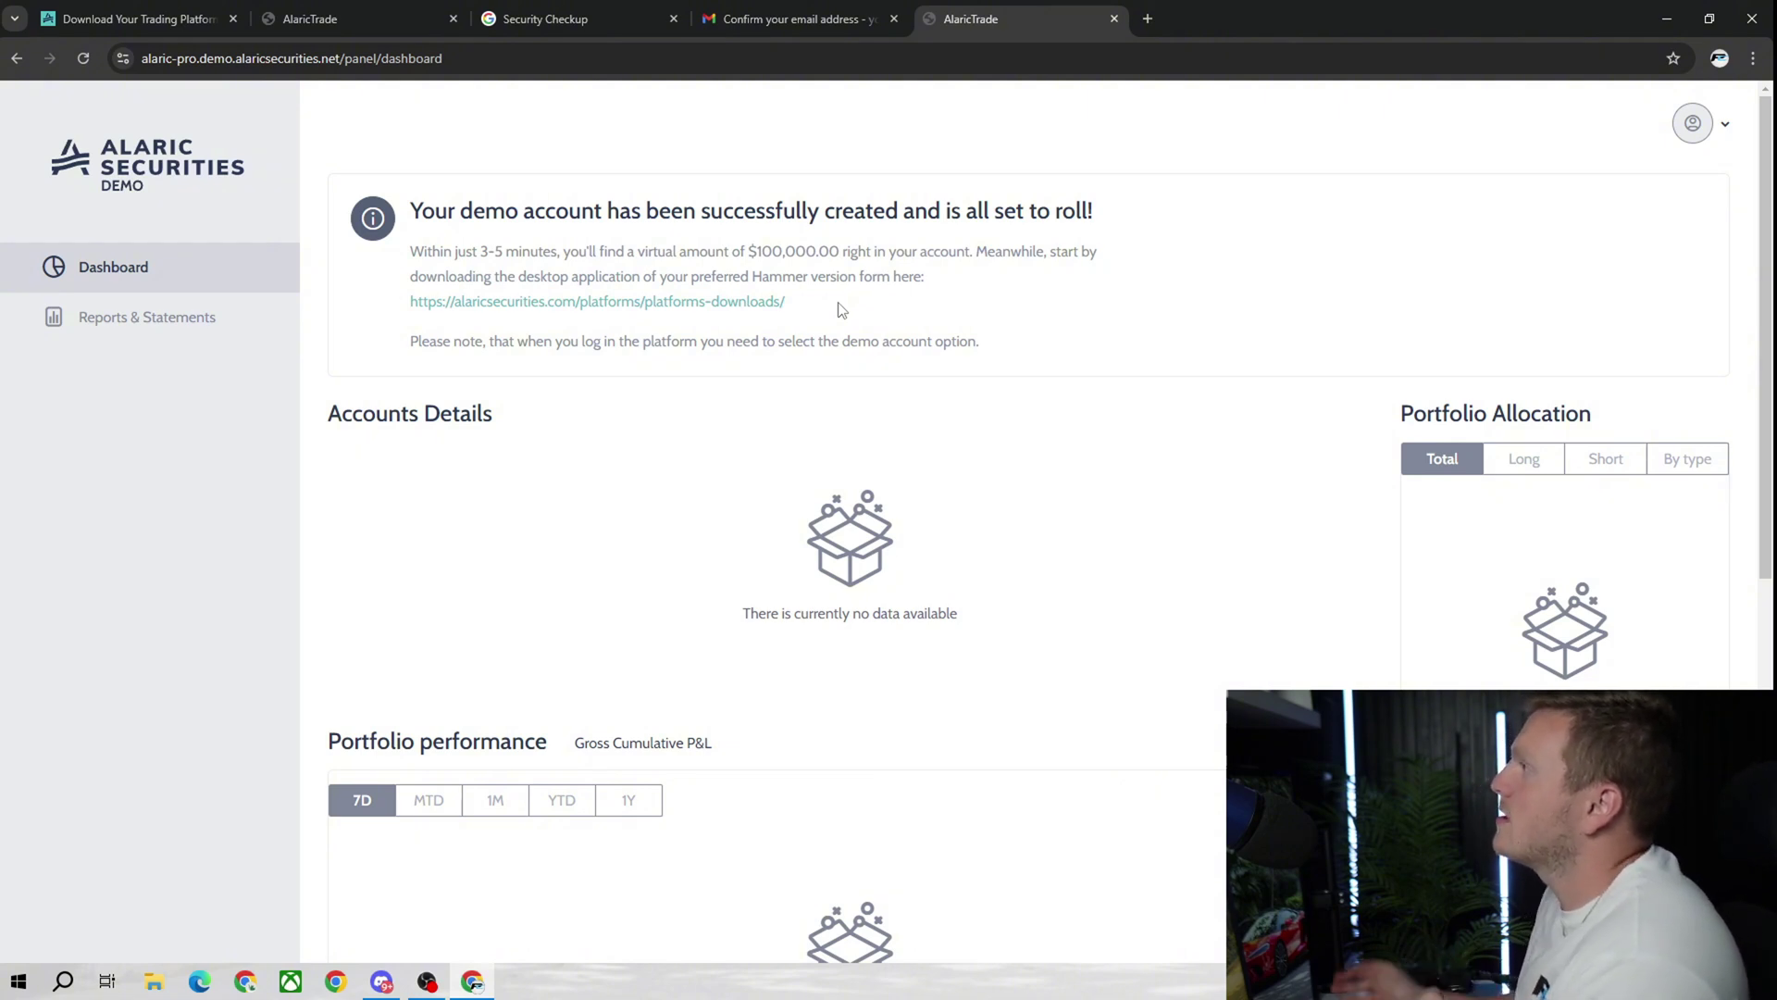
Download the HAMMER installer from the platform downloads page and run the installation.
{"action": "left_click", "coordinate": [744, 309]}
{"action": "left_click", "coordinate": [469, 654]}
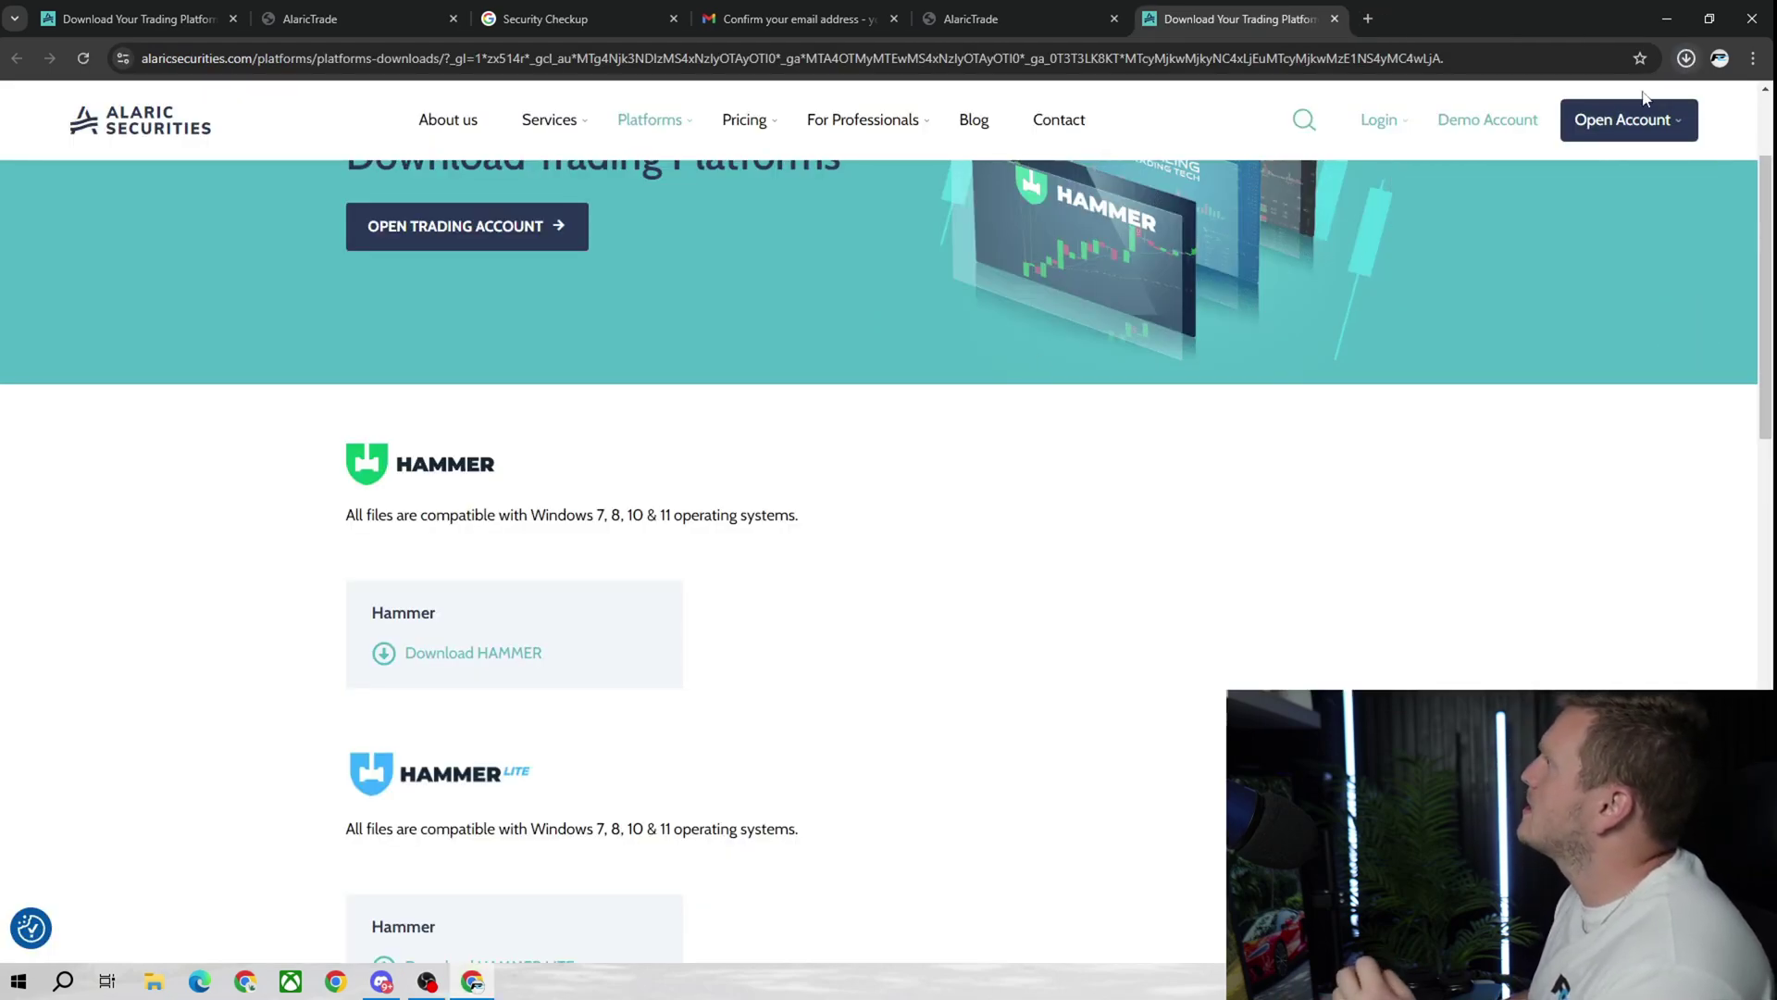
{"action": "left_click", "coordinate": [1687, 58]}
{"action": "left_click", "coordinate": [1527, 129]}
{"action": "left_click", "coordinate": [961, 557]}
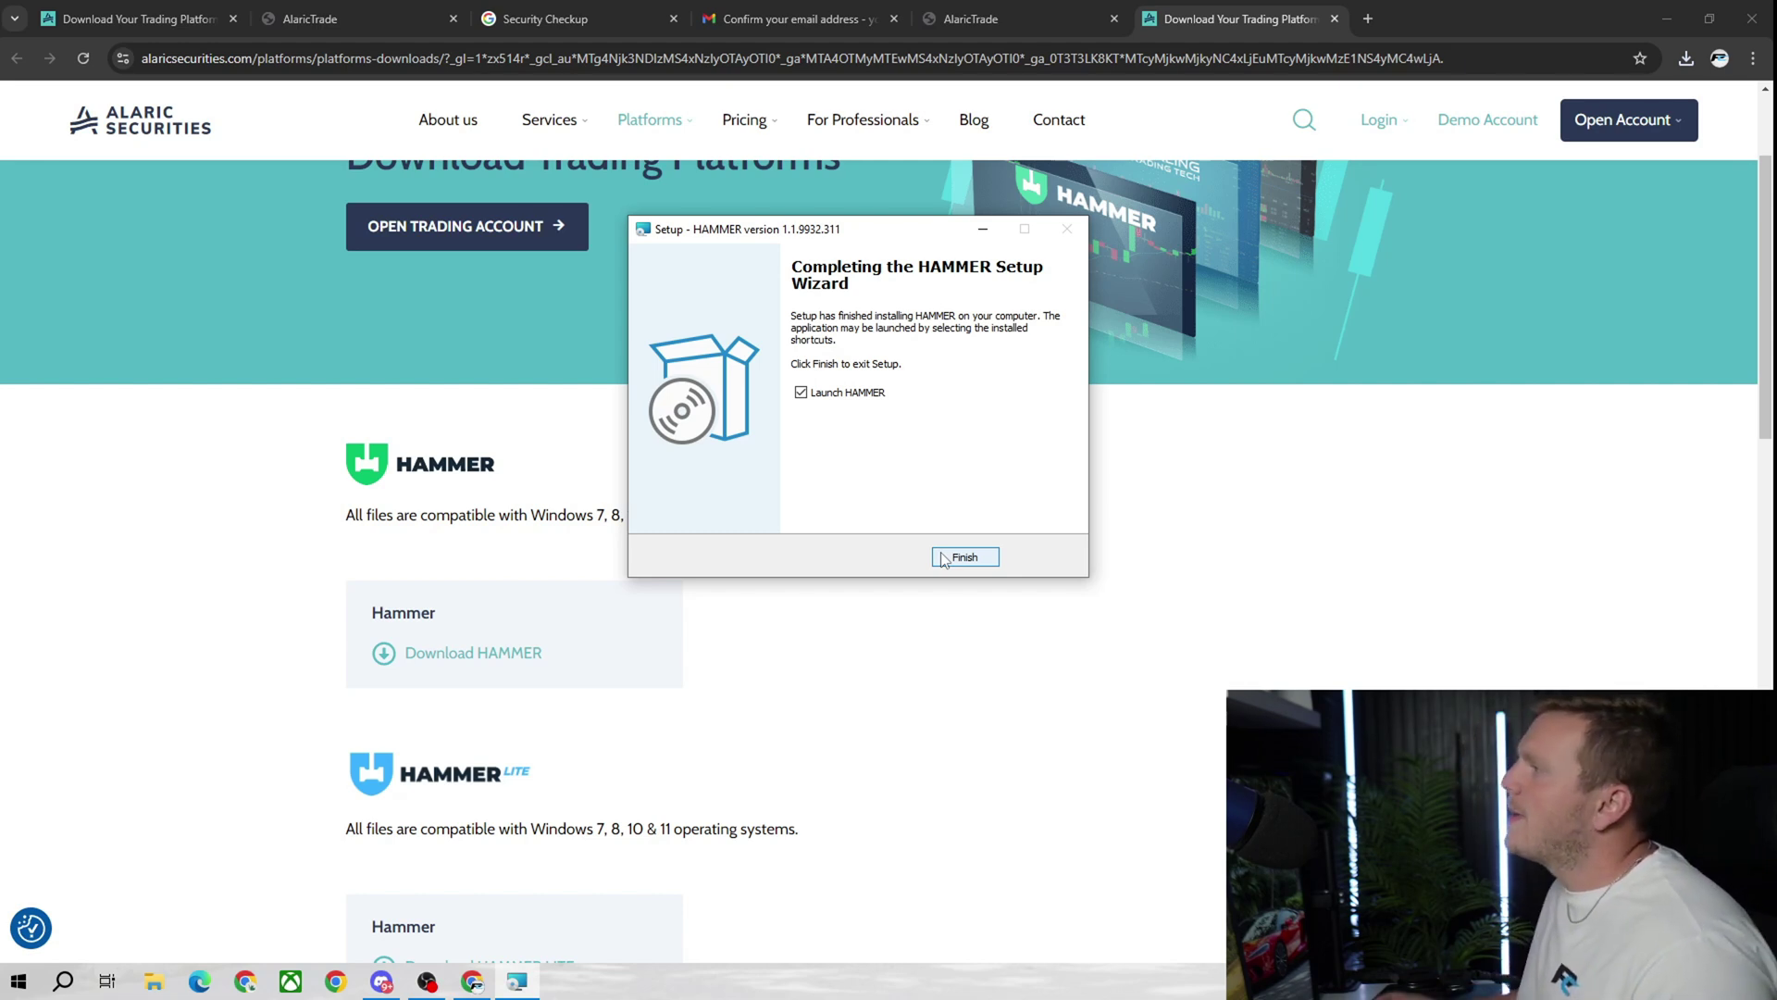
Finish setup to launch HAMMER, select DEMO in the login dialog, and log in.
{"action": "left_click", "coordinate": [954, 560]}
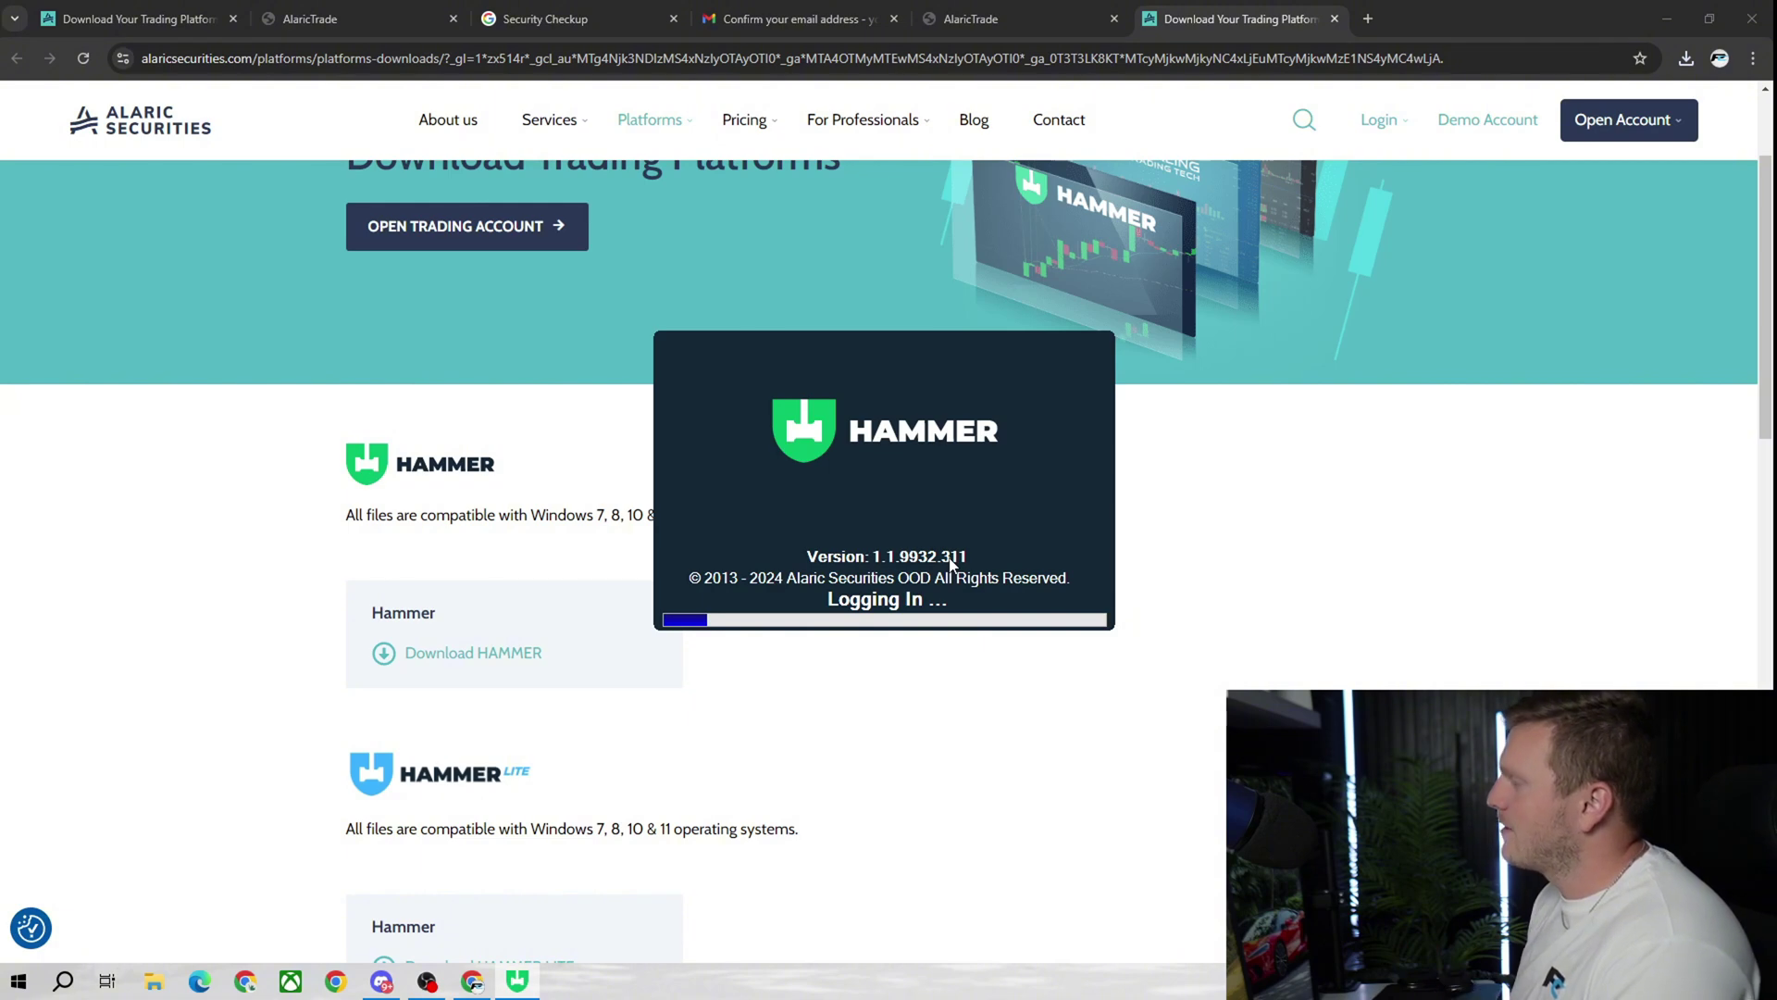
{"action": "key", "text": "super+d"}
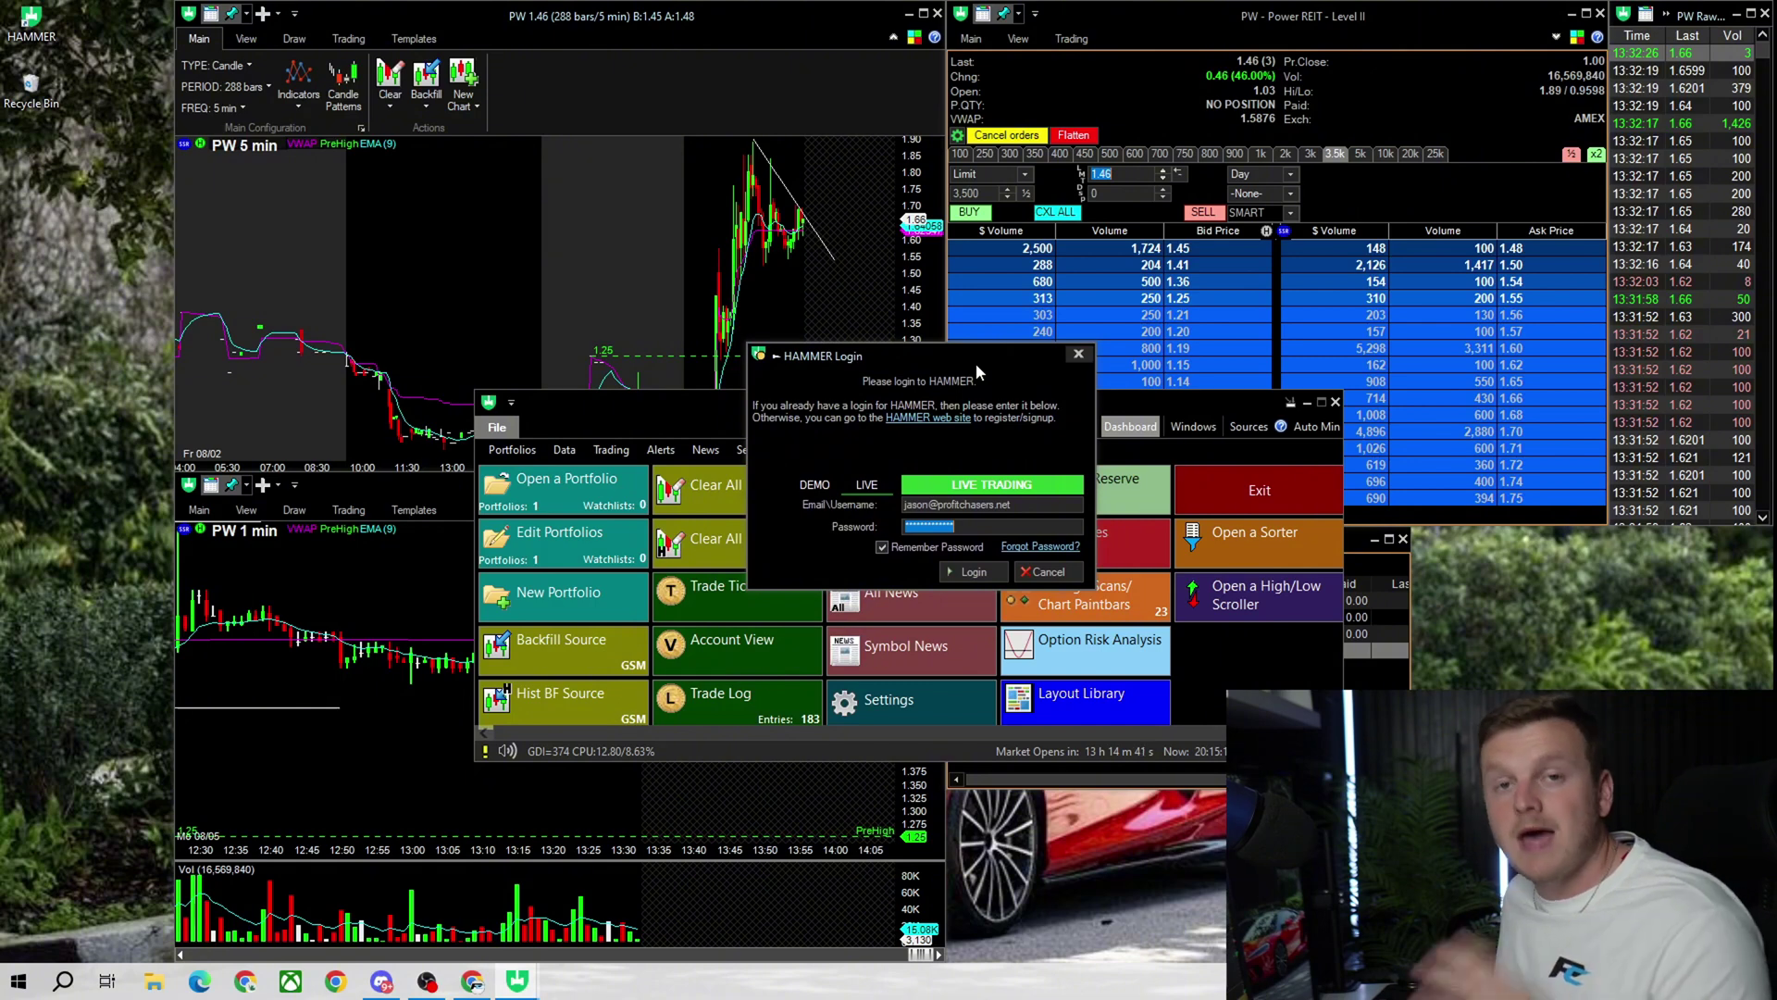
{"action": "left_click_drag", "start_coordinate": [976, 364], "coordinate": [990, 370]}
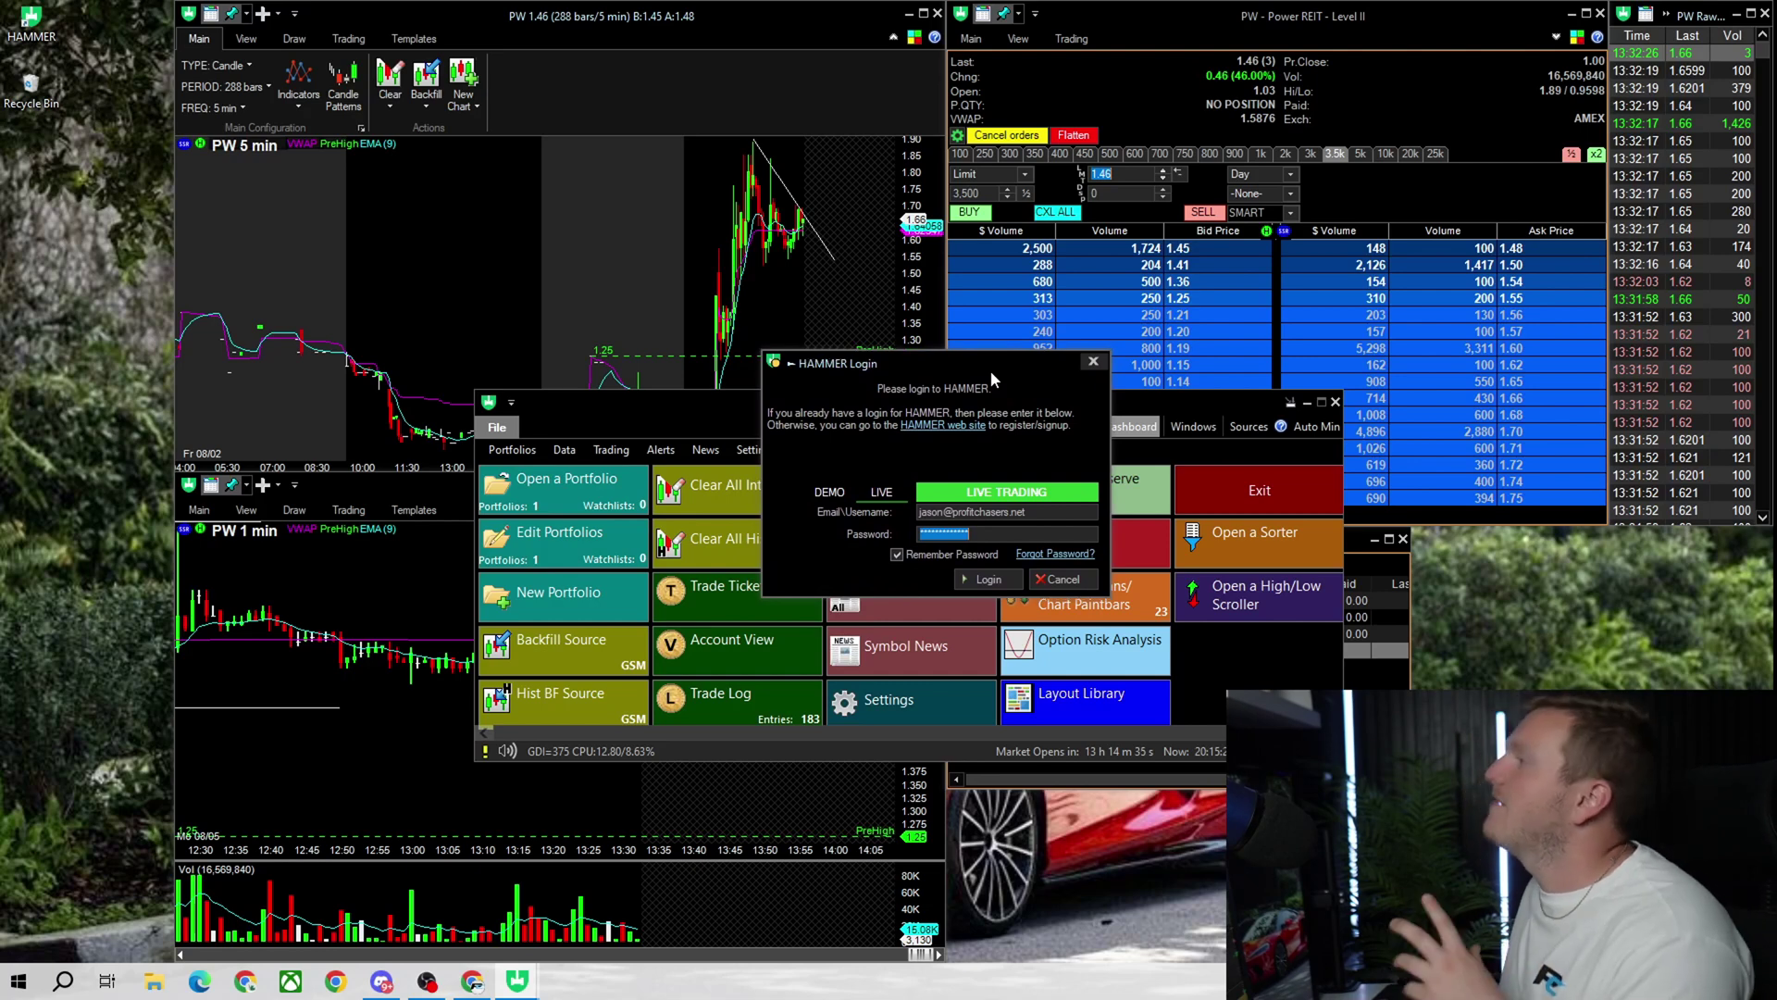
{"action": "left_click", "coordinate": [826, 495]}
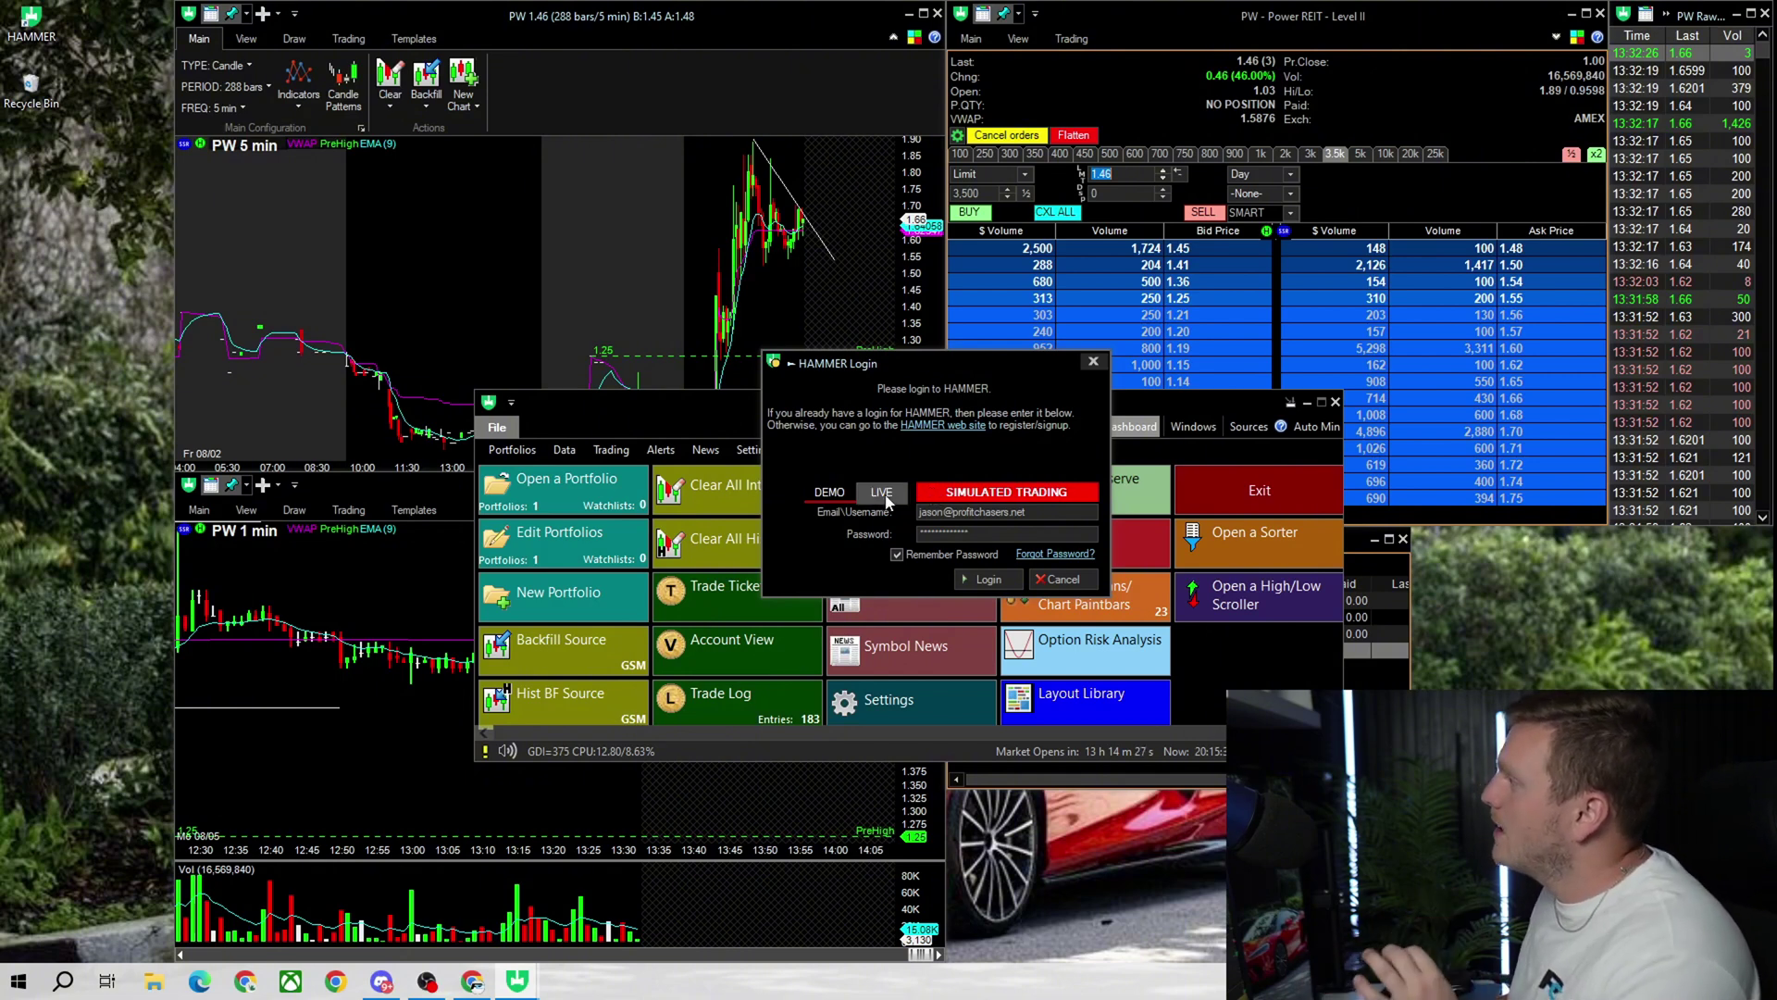
{"action": "left_click", "coordinate": [883, 495]}
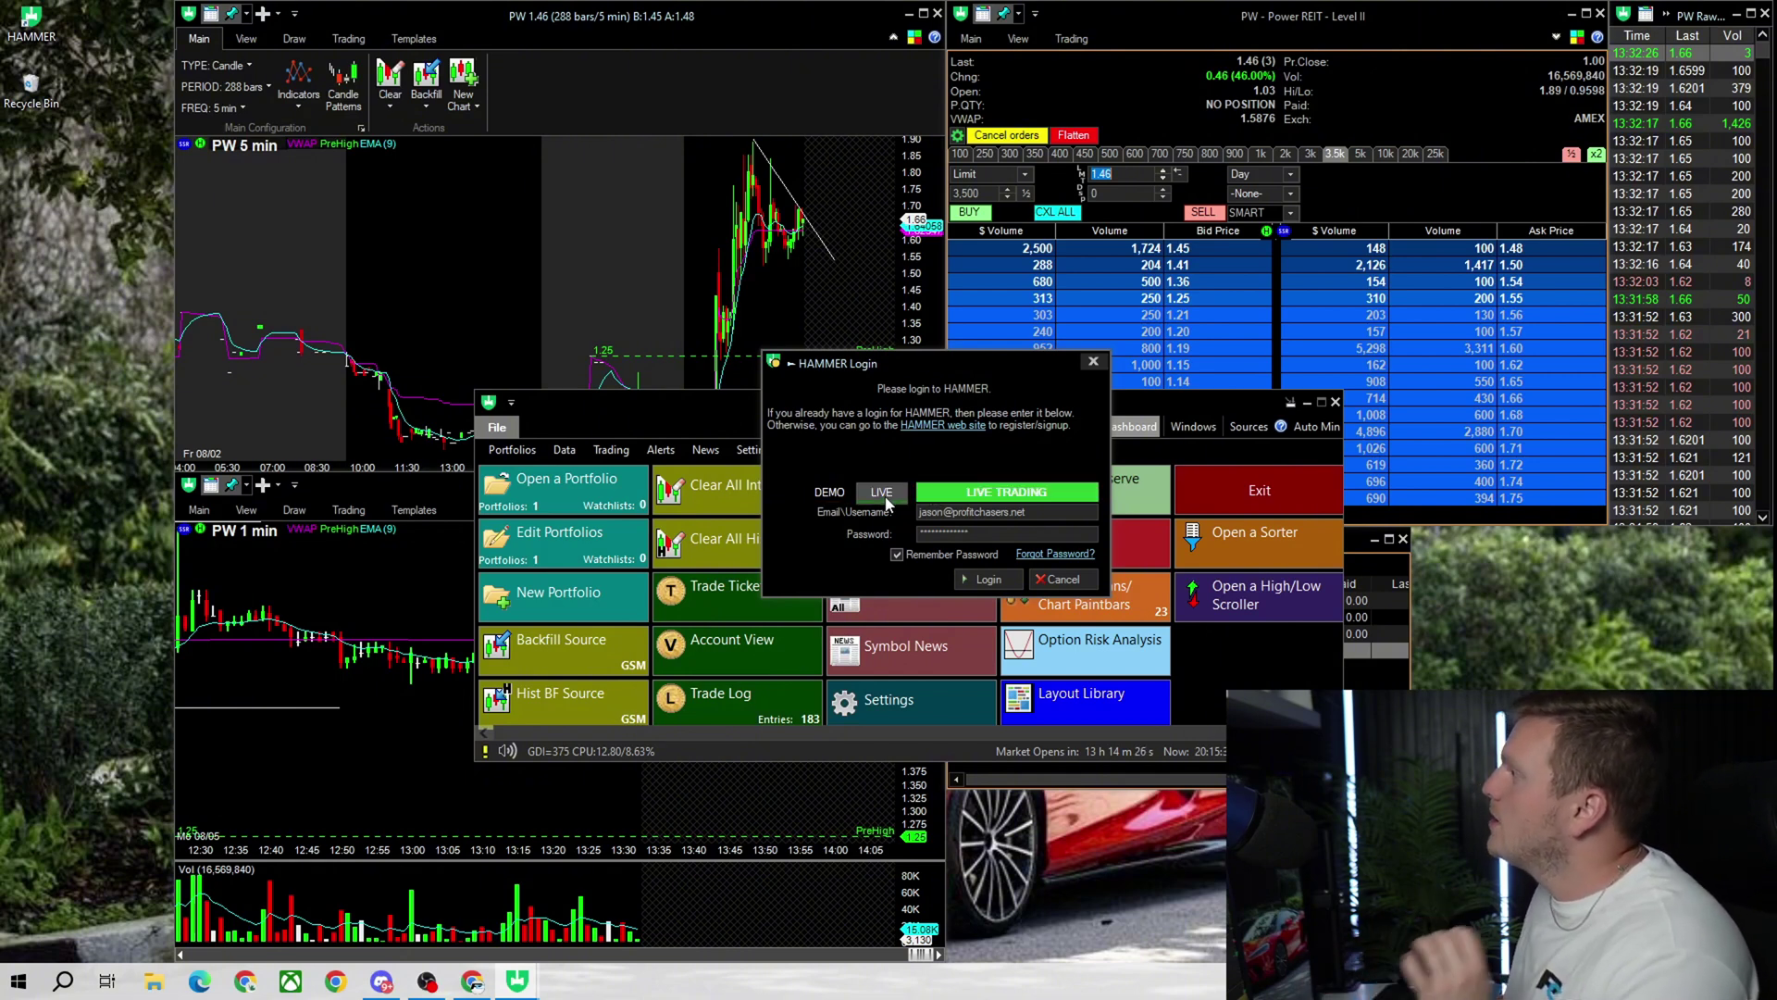
{"action": "left_click", "coordinate": [819, 495]}
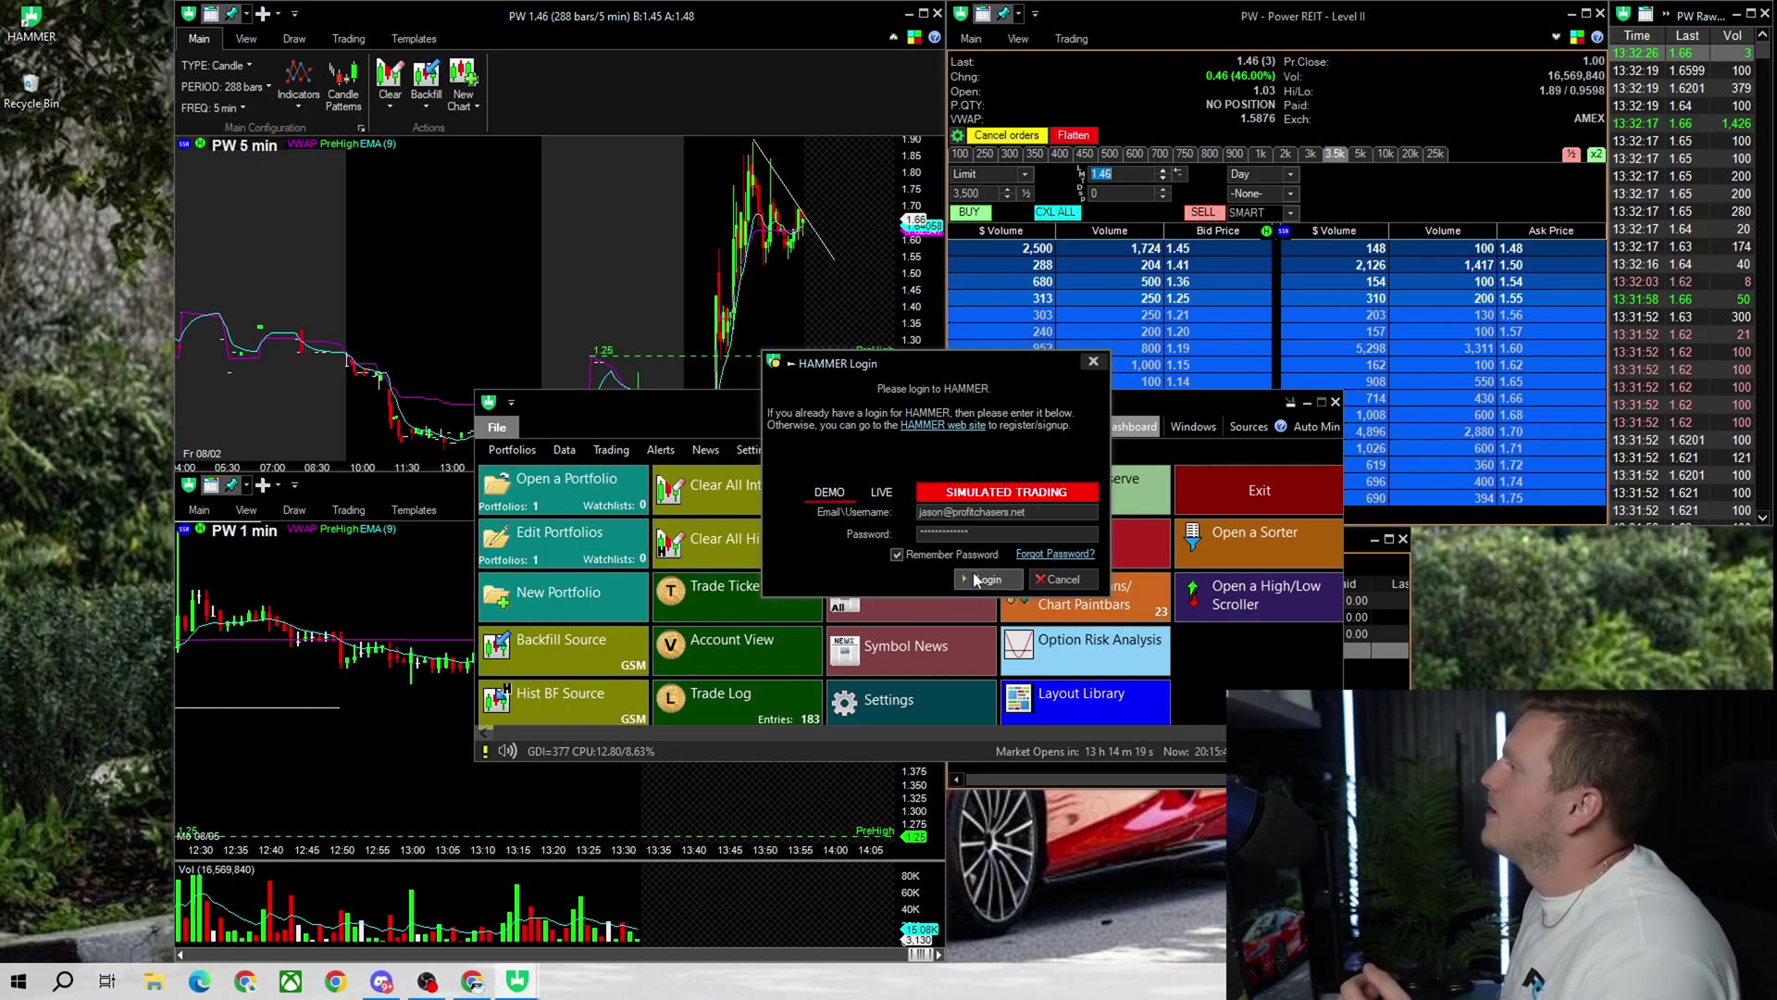
{"action": "left_click", "coordinate": [978, 580]}
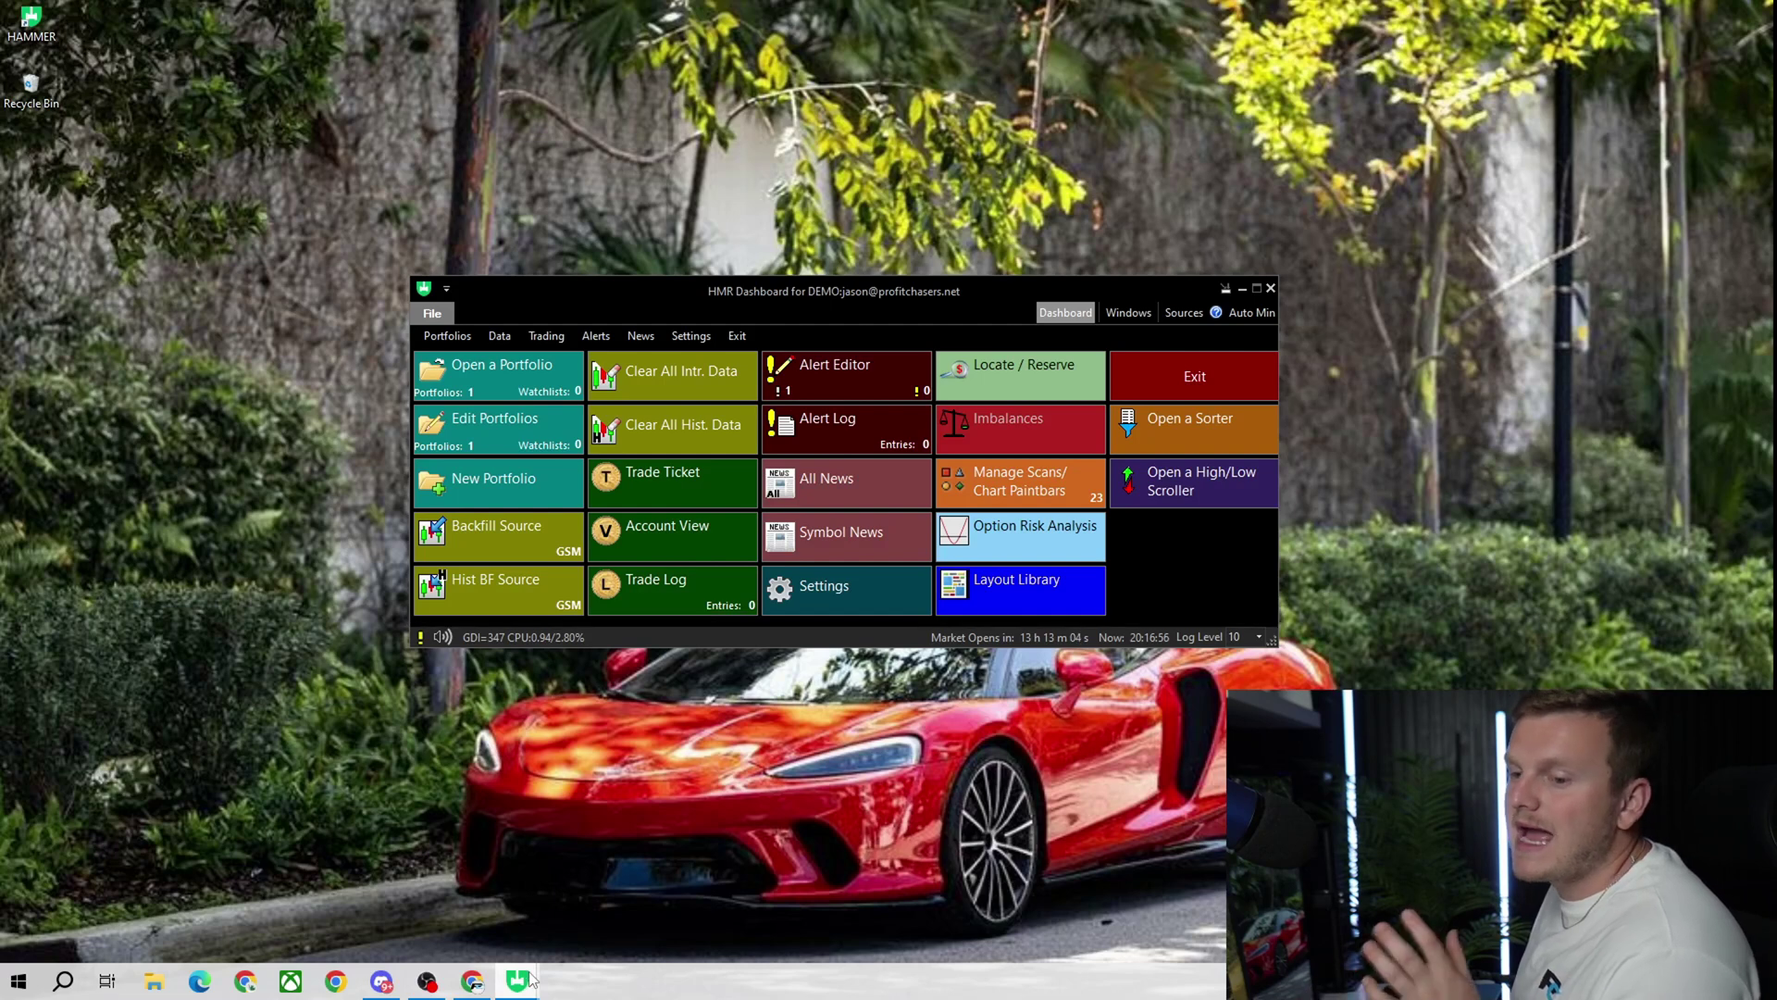
Load the Momentum single screen layout from the HAMMER Layout Library.
{"action": "mouse_move", "coordinate": [525, 983]}
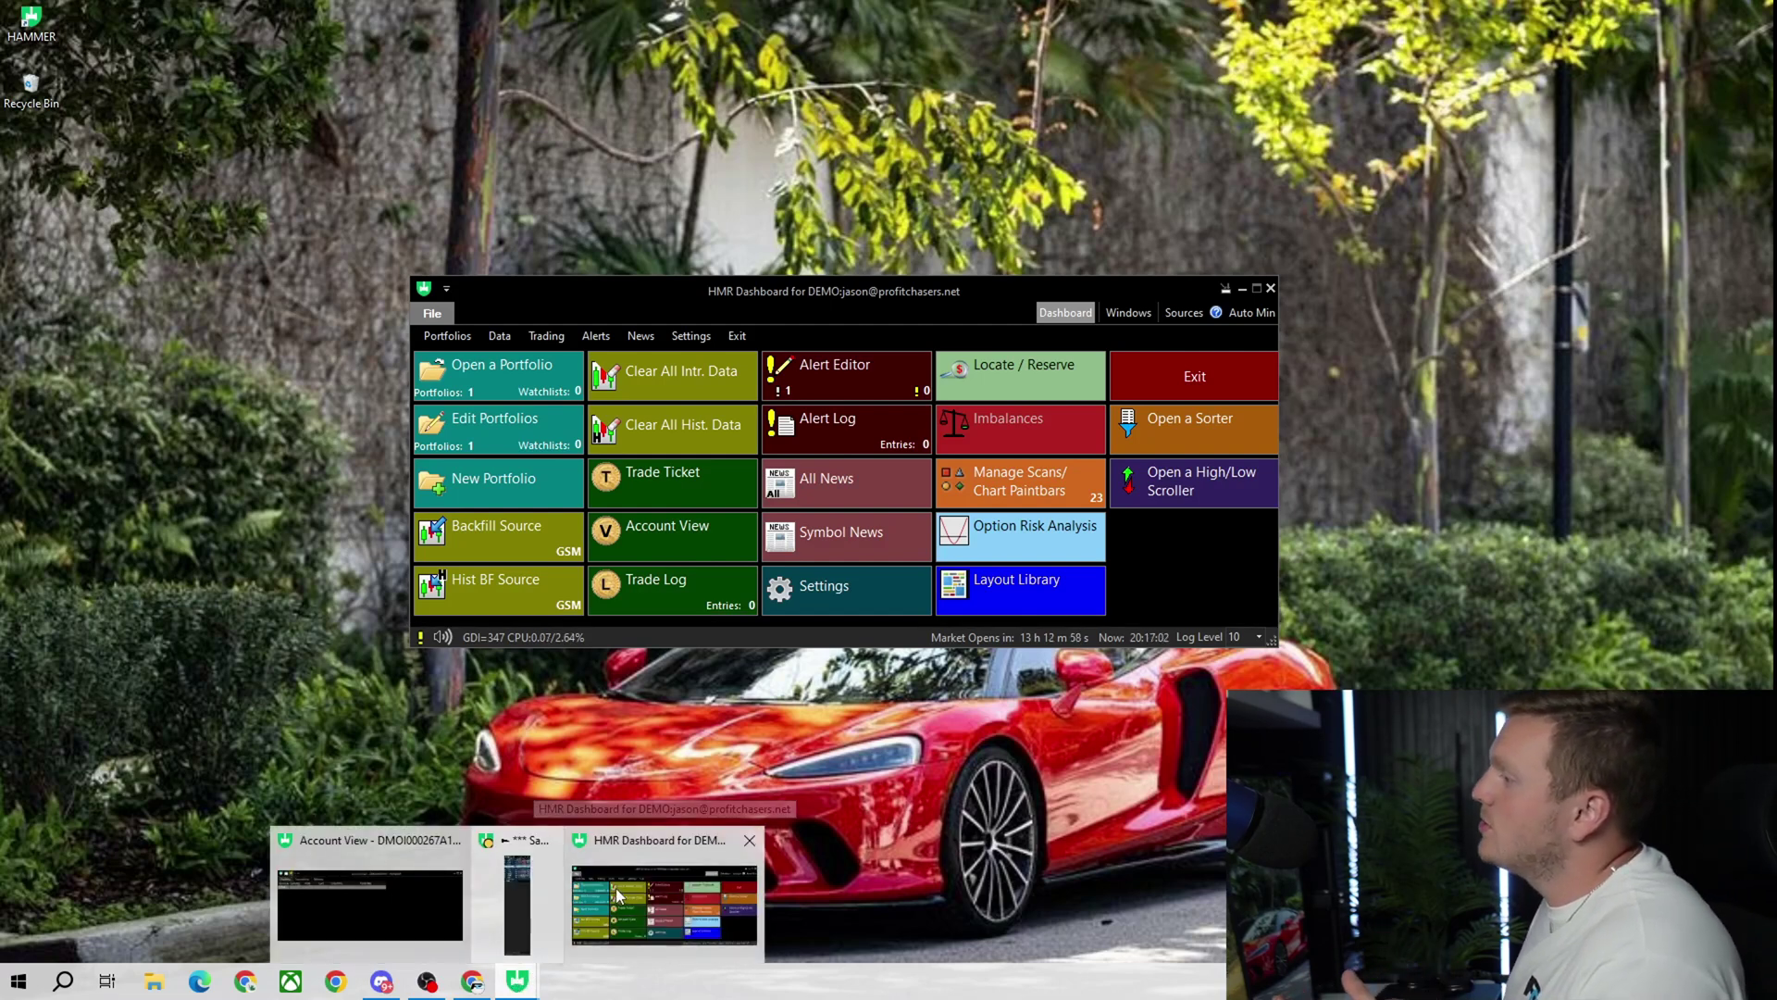
{"action": "left_click", "coordinate": [648, 902]}
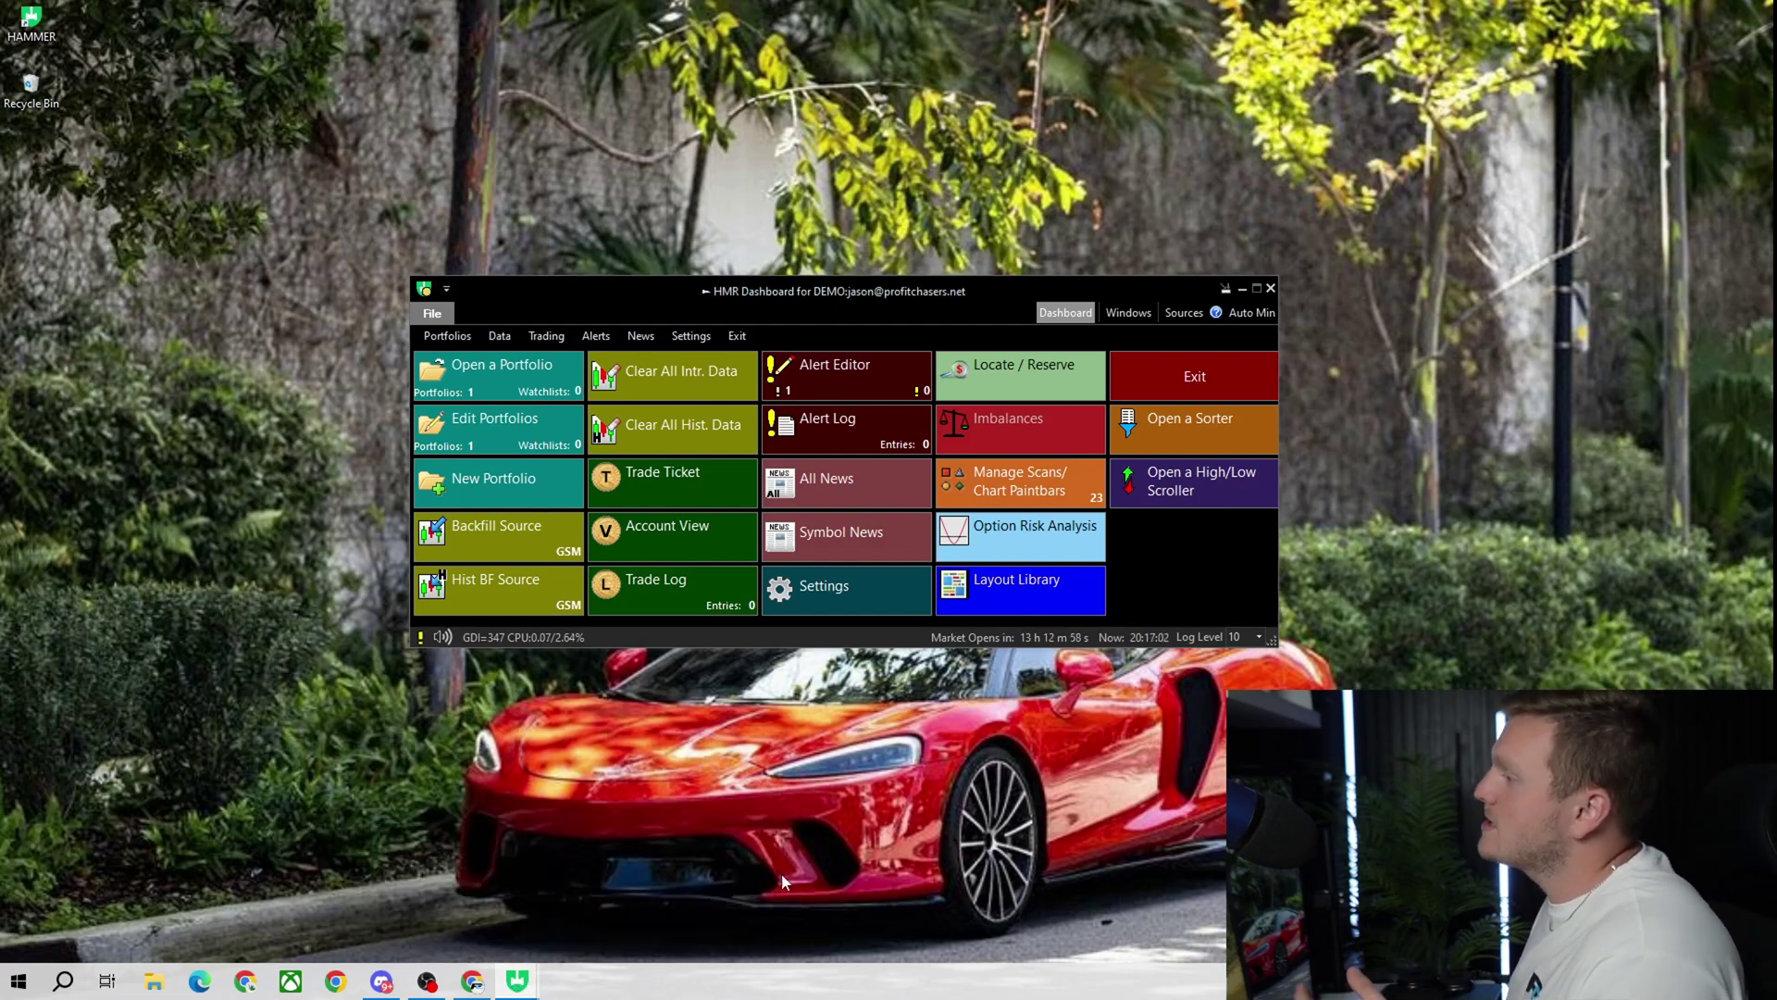
{"action": "left_click", "coordinate": [983, 585]}
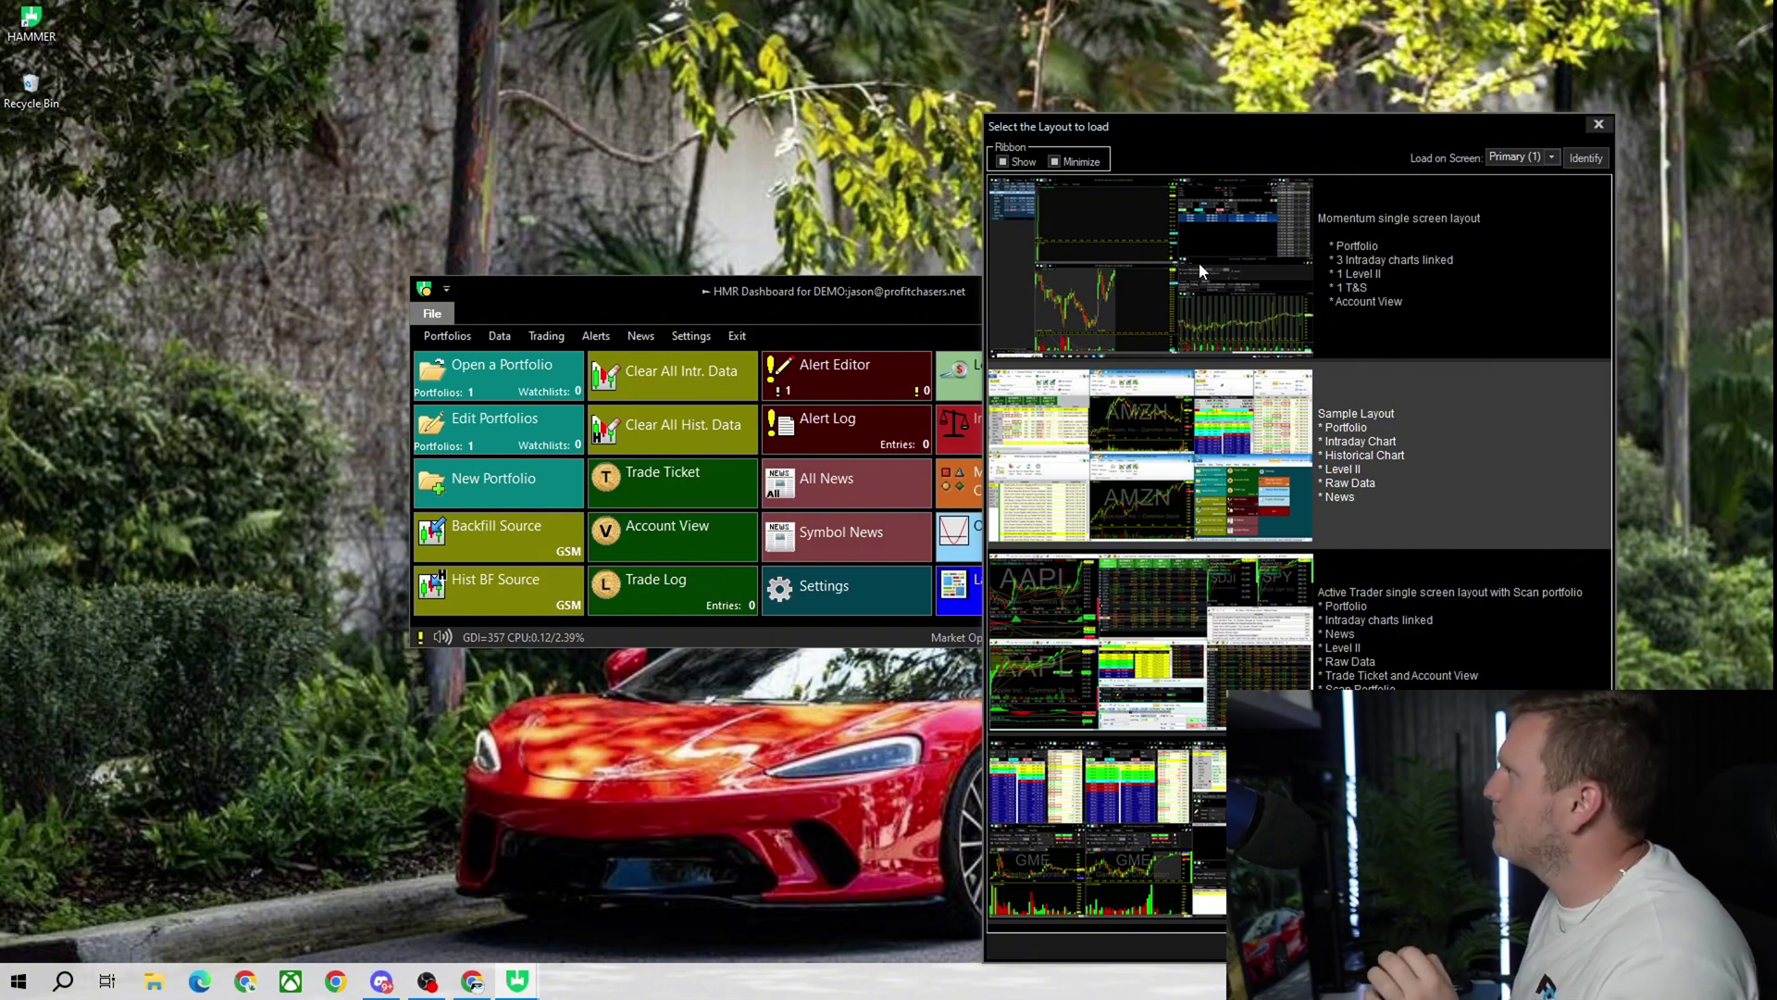
{"action": "left_click", "coordinate": [1198, 263]}
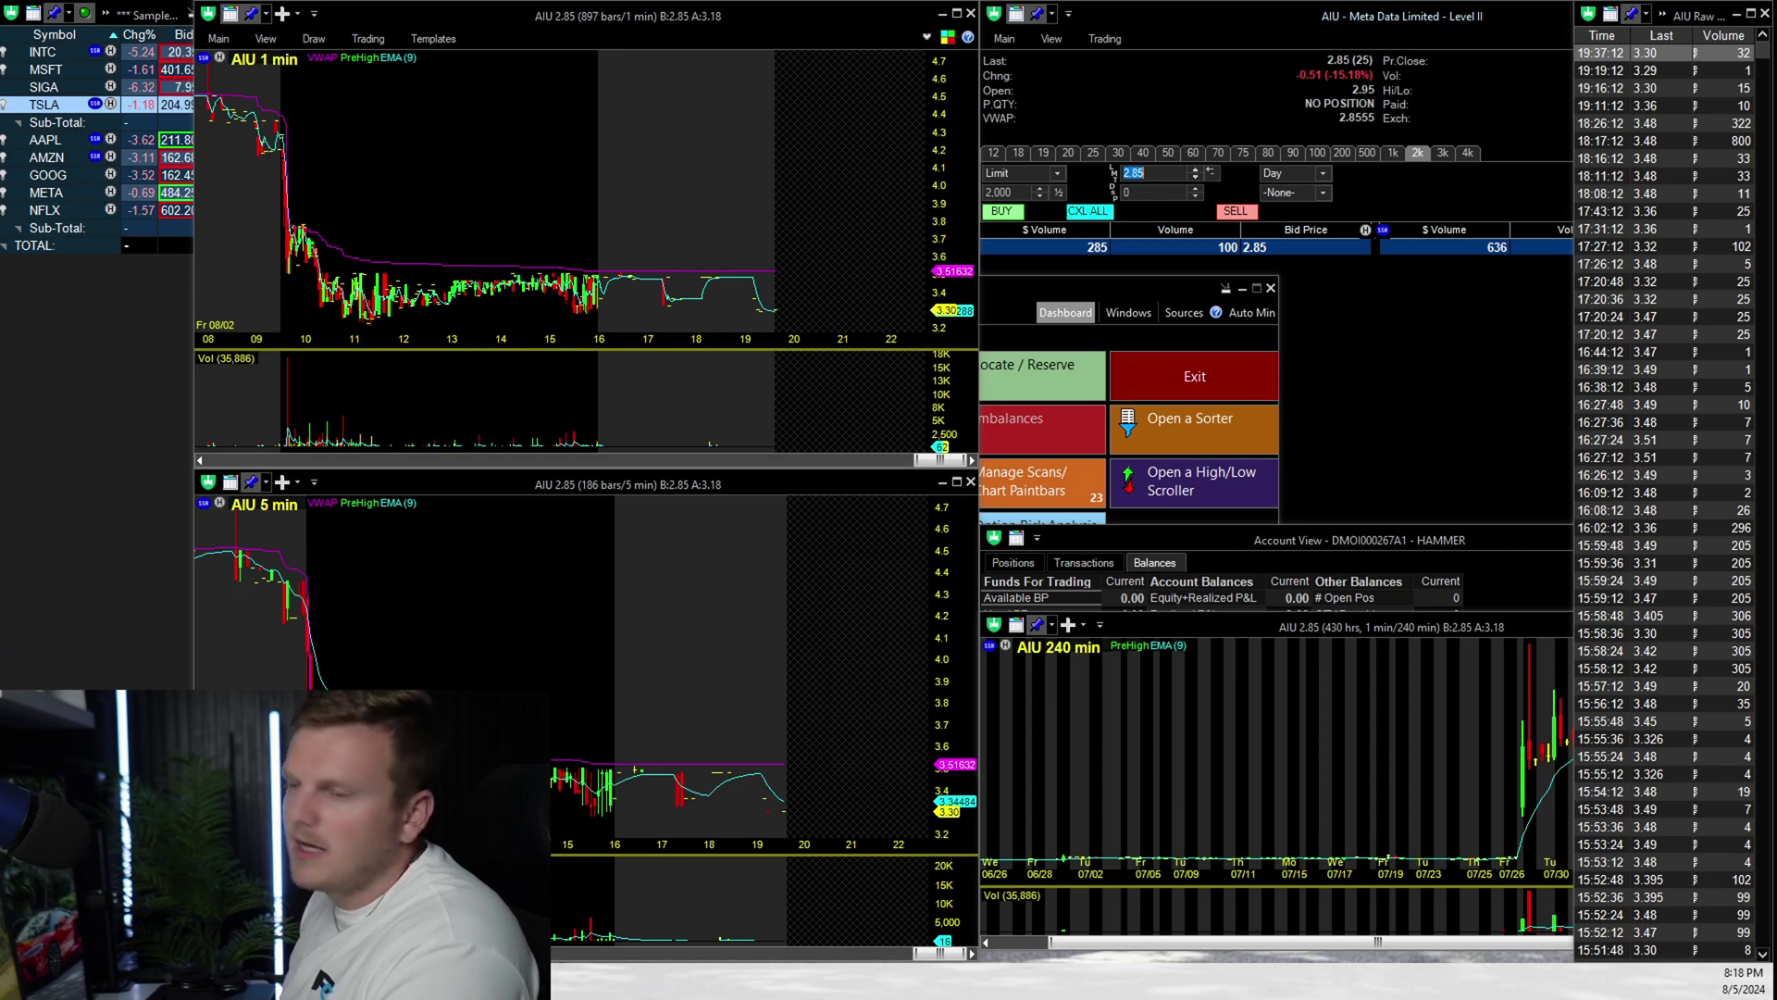
Move the symbol watchlist window aside and minimize it.
{"action": "left_click_drag", "start_coordinate": [175, 14], "coordinate": [108, 107]}
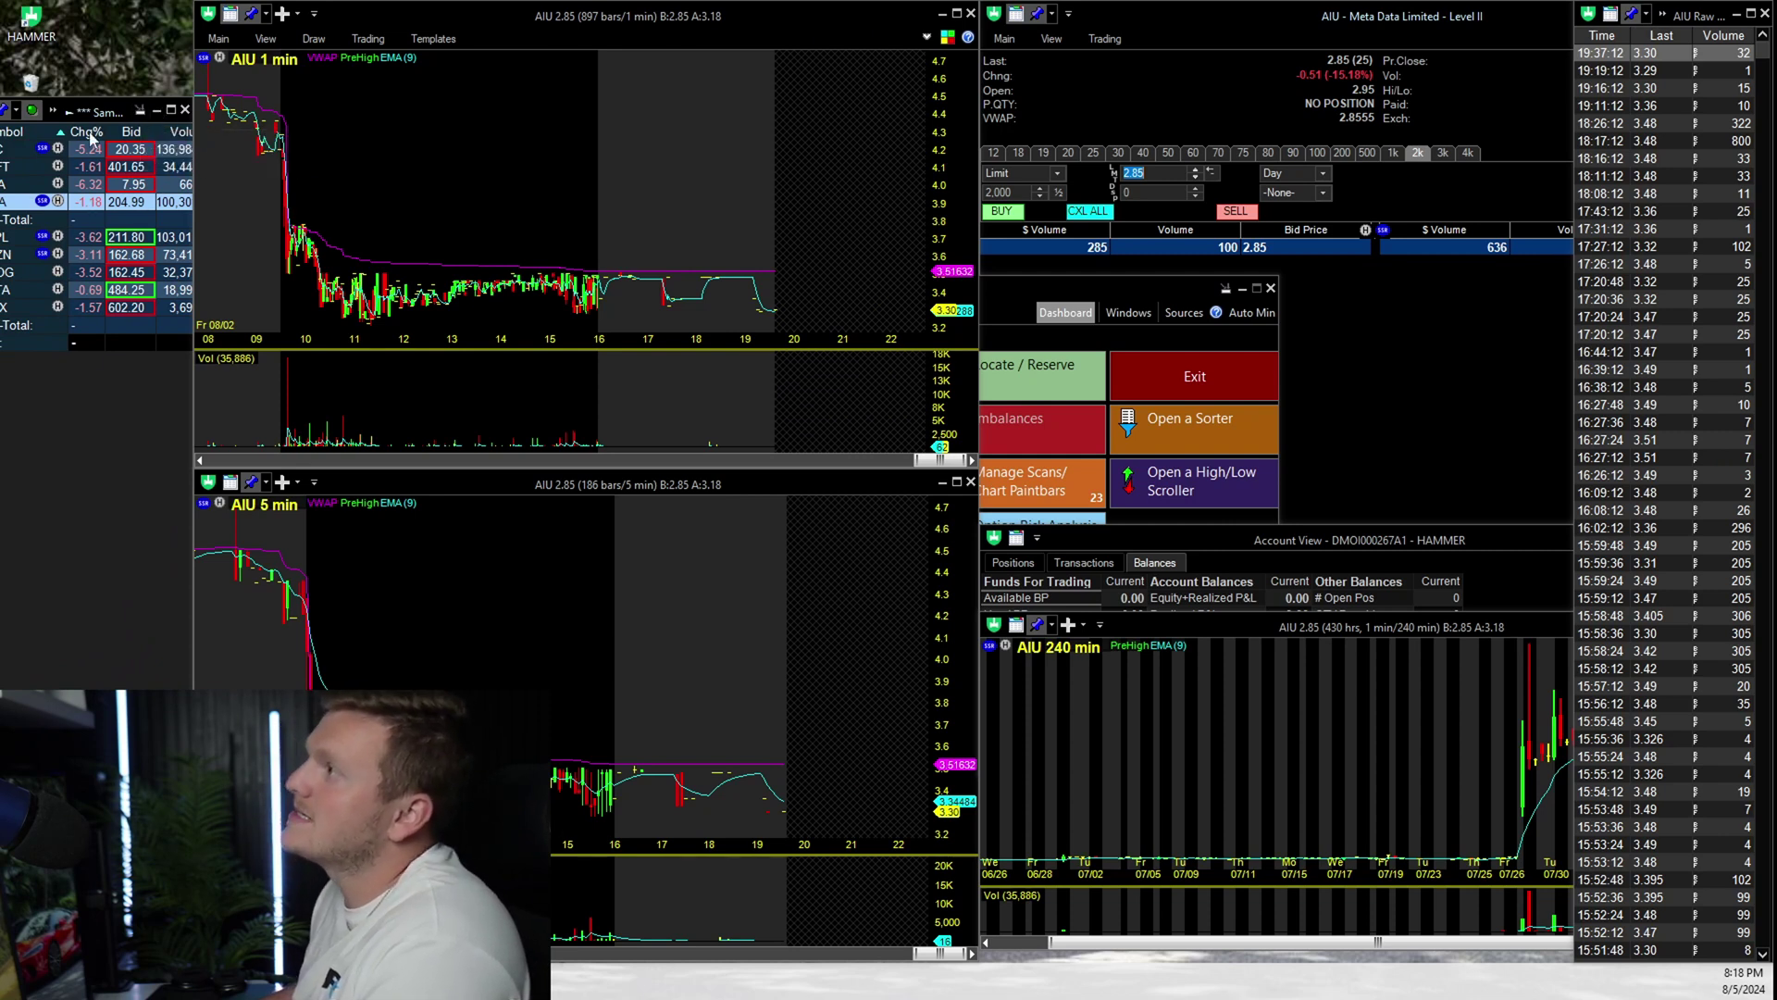
{"action": "left_click_drag", "start_coordinate": [77, 110], "coordinate": [78, 112]}
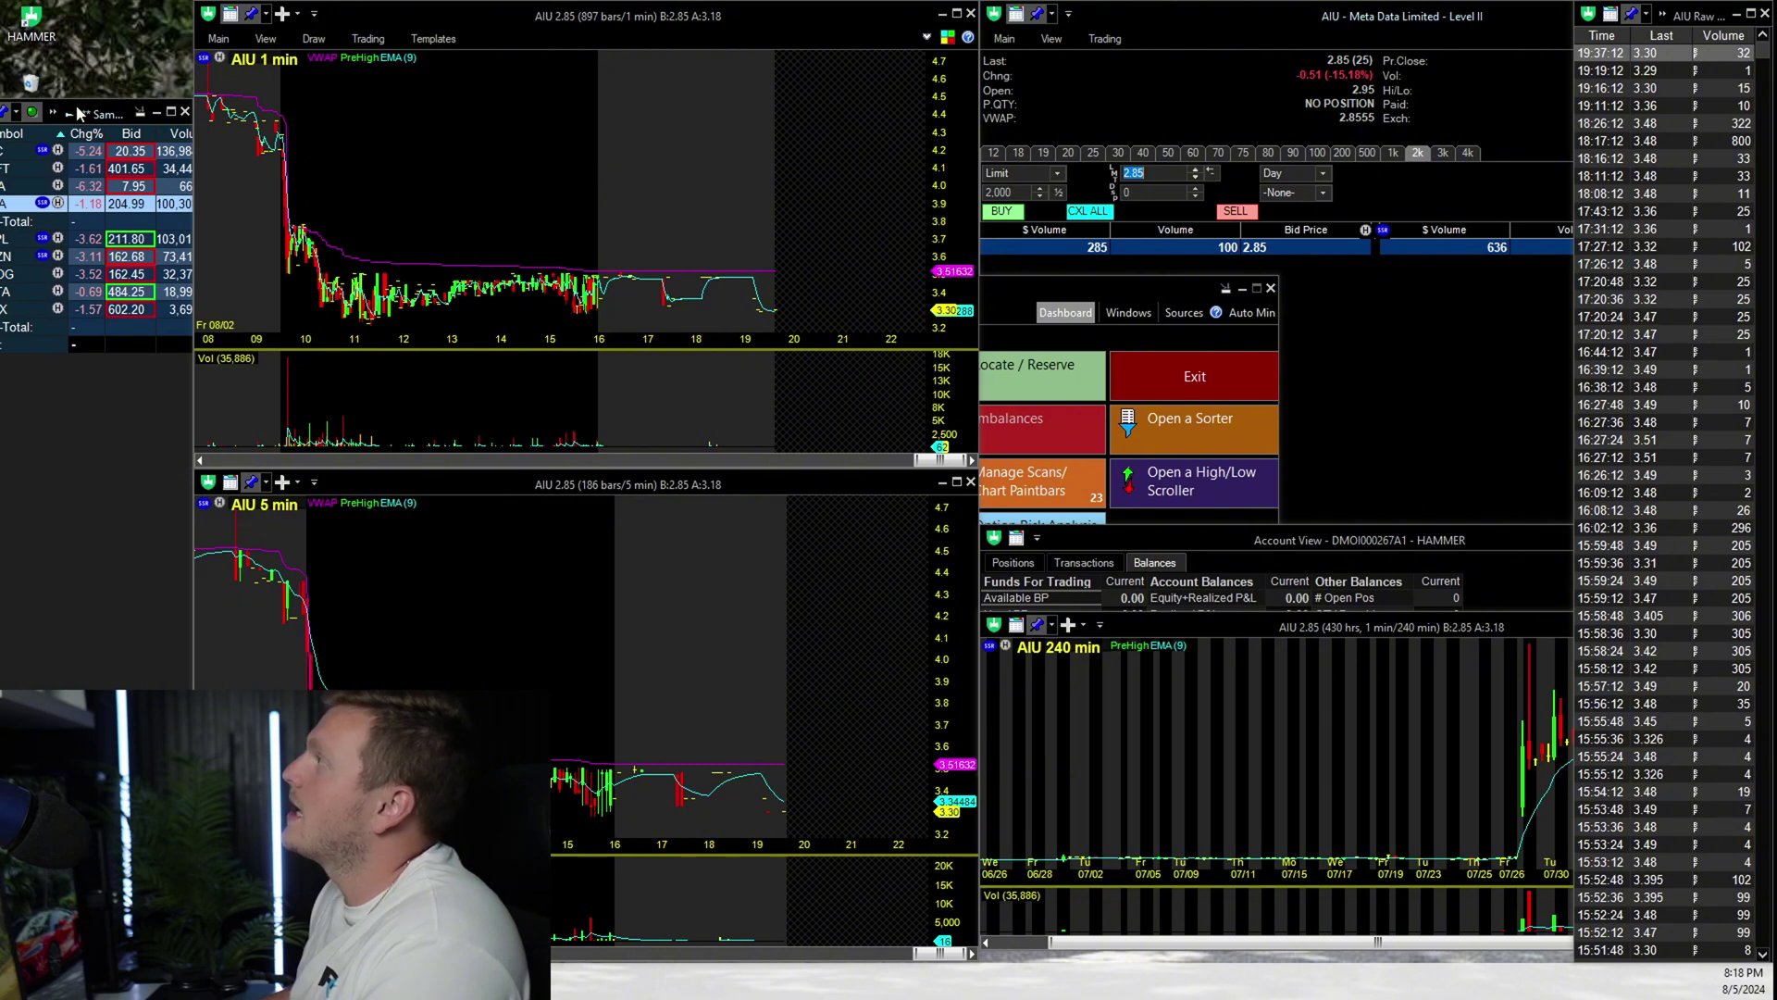
{"action": "left_click", "coordinate": [157, 111]}
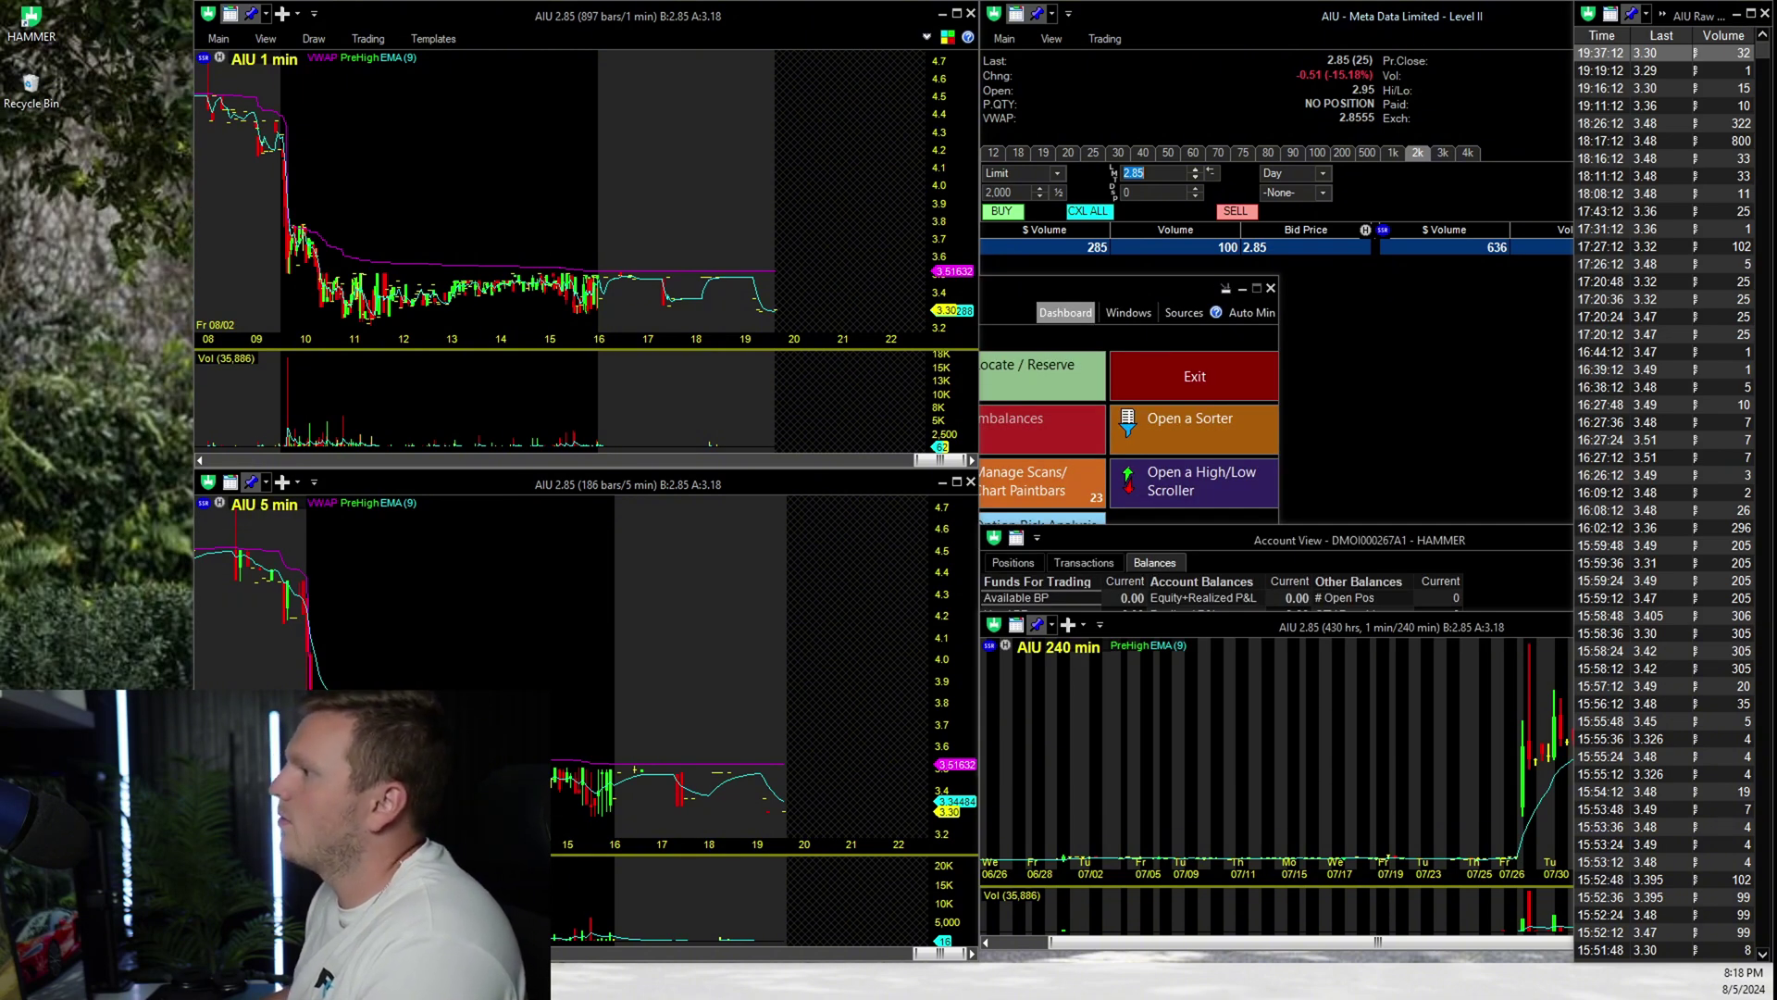
{"action": "left_click_drag", "start_coordinate": [294, 722], "coordinate": [1709, 956]}
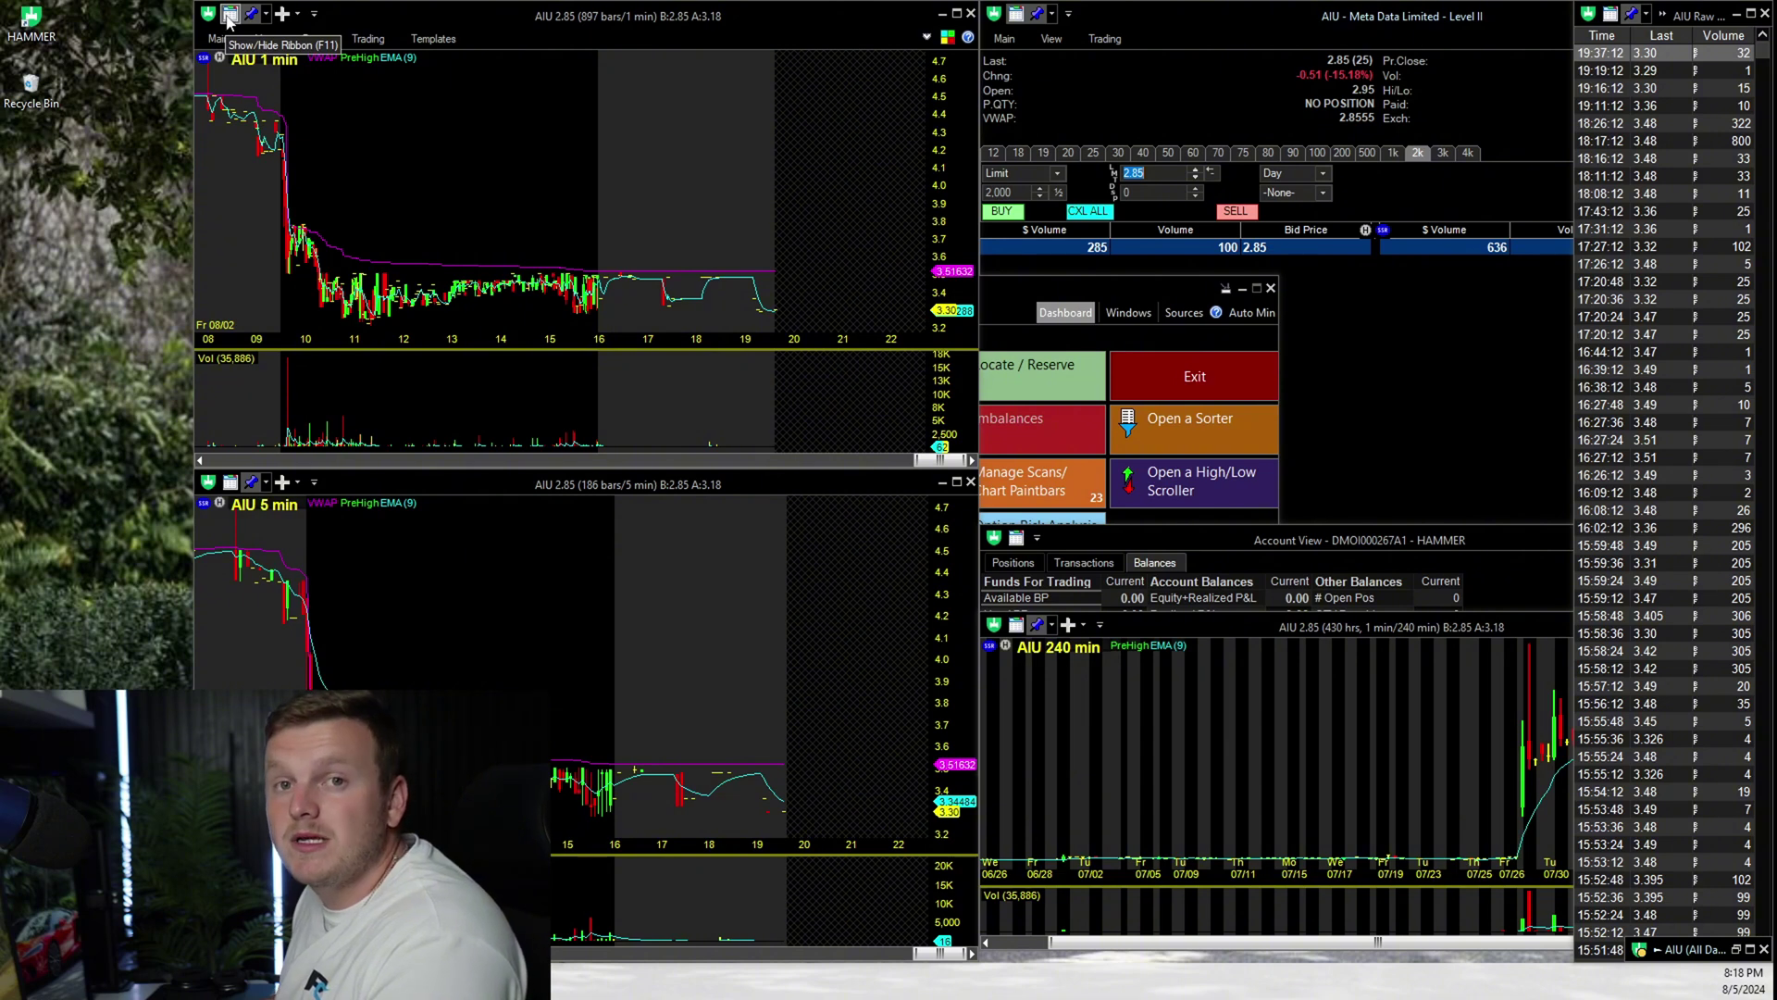
On the 1-minute chart, open the View Color Sets list and the colour set editor.
{"action": "left_click", "coordinate": [228, 19]}
{"action": "left_click", "coordinate": [229, 18]}
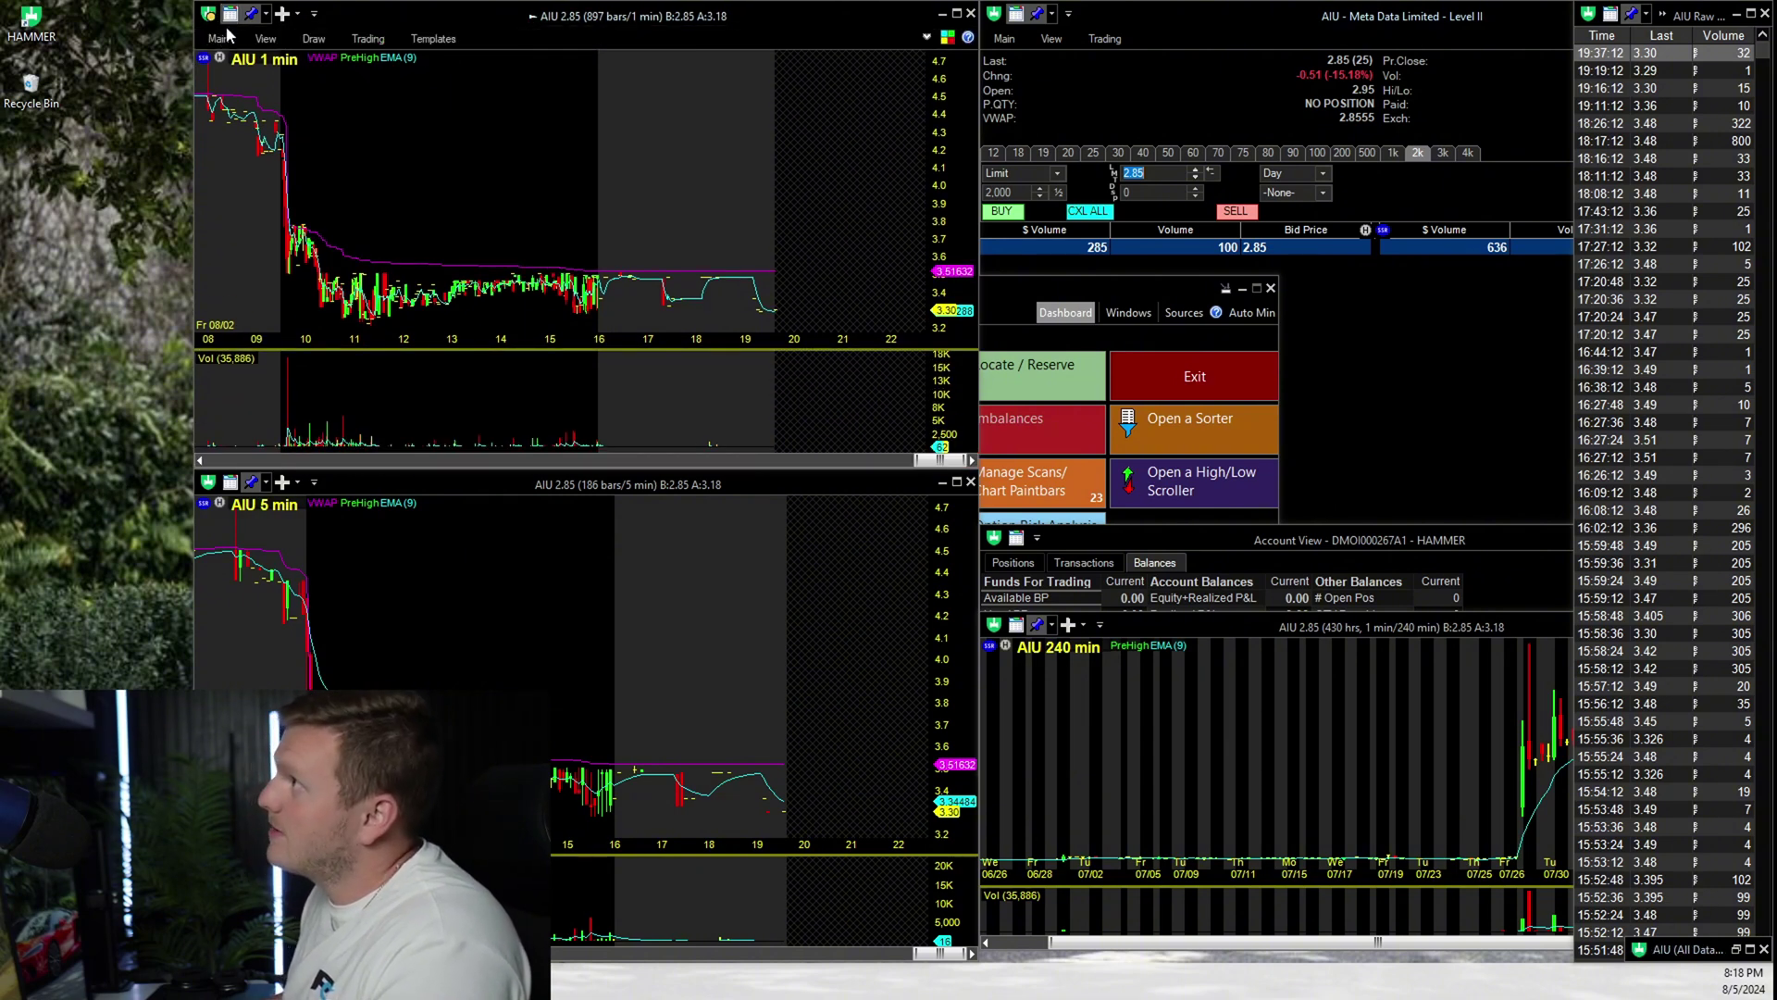
{"action": "left_click", "coordinate": [265, 38]}
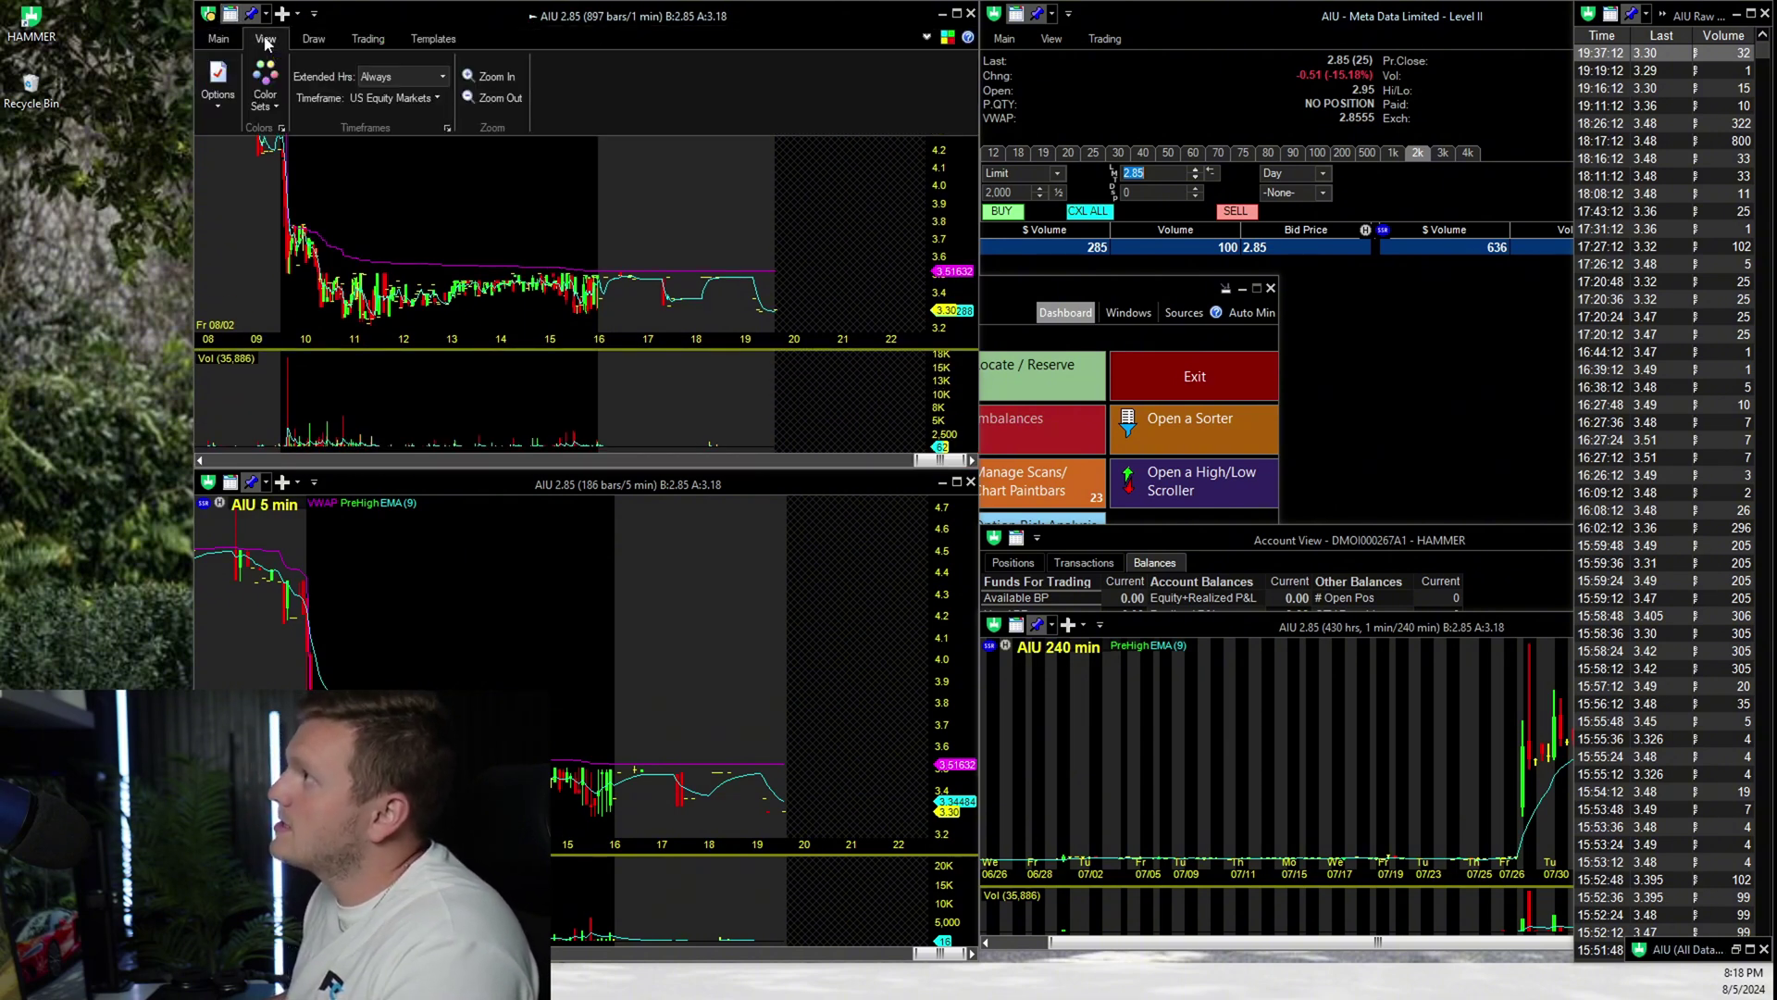
{"action": "left_click", "coordinate": [267, 102]}
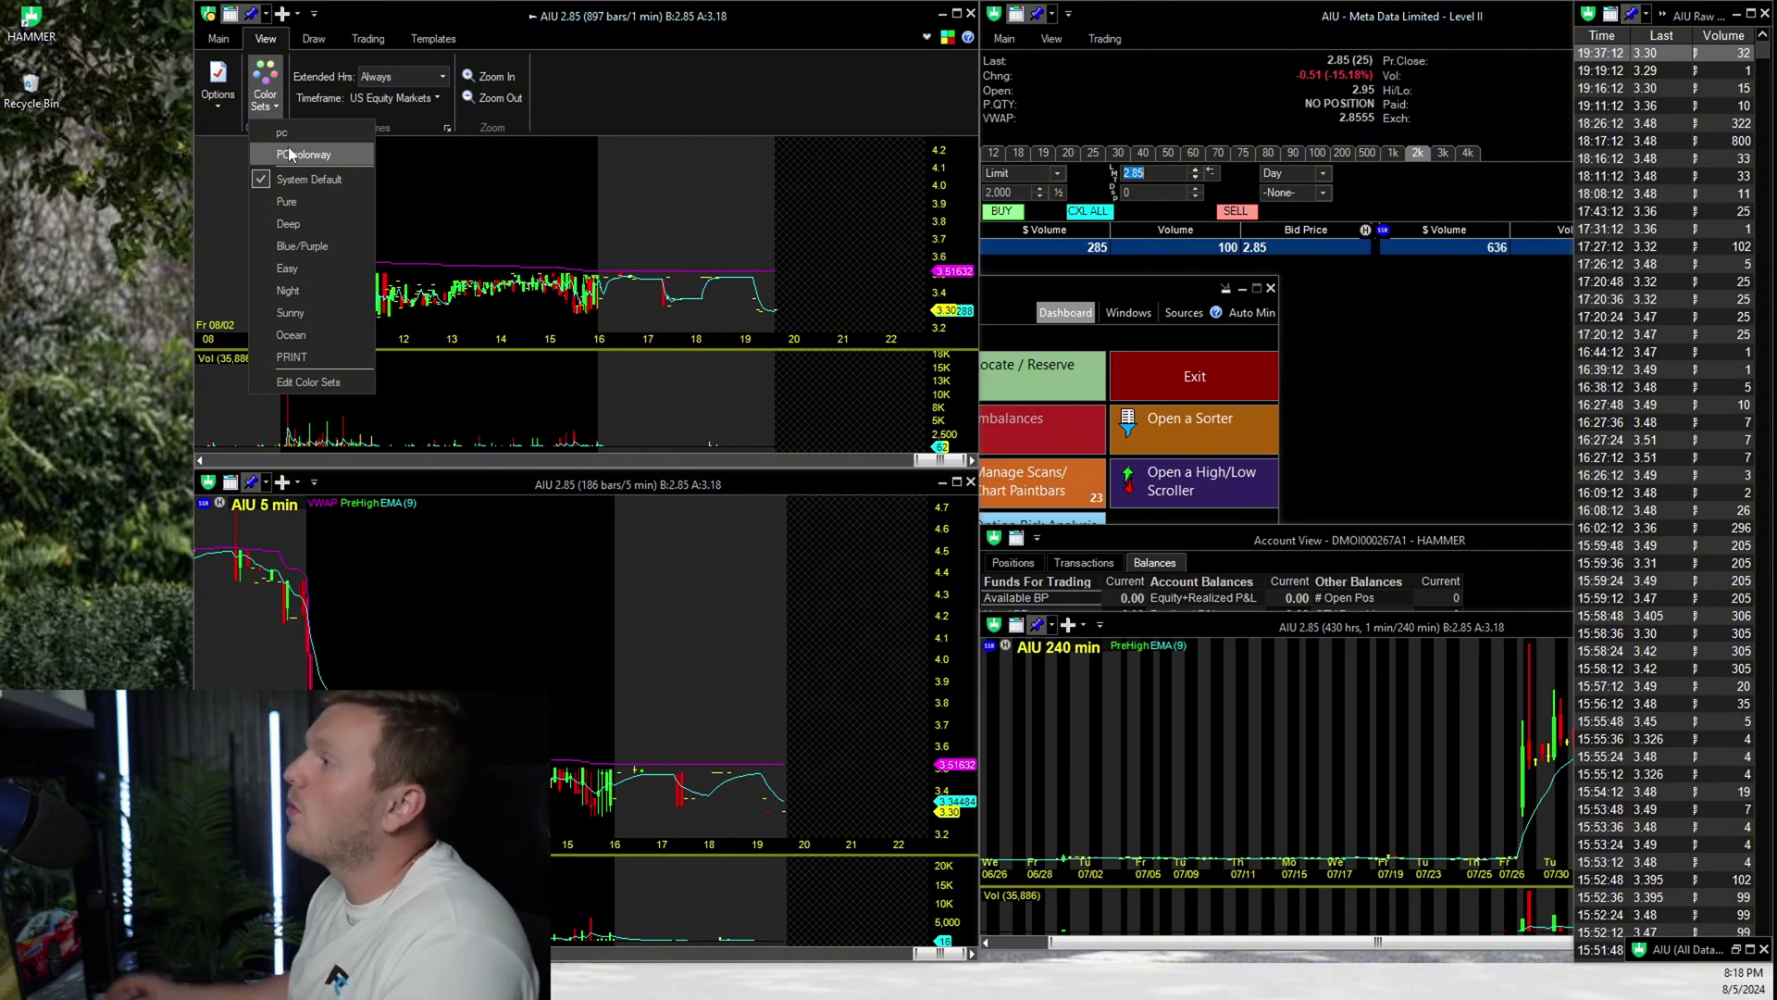
{"action": "left_click", "coordinate": [294, 382]}
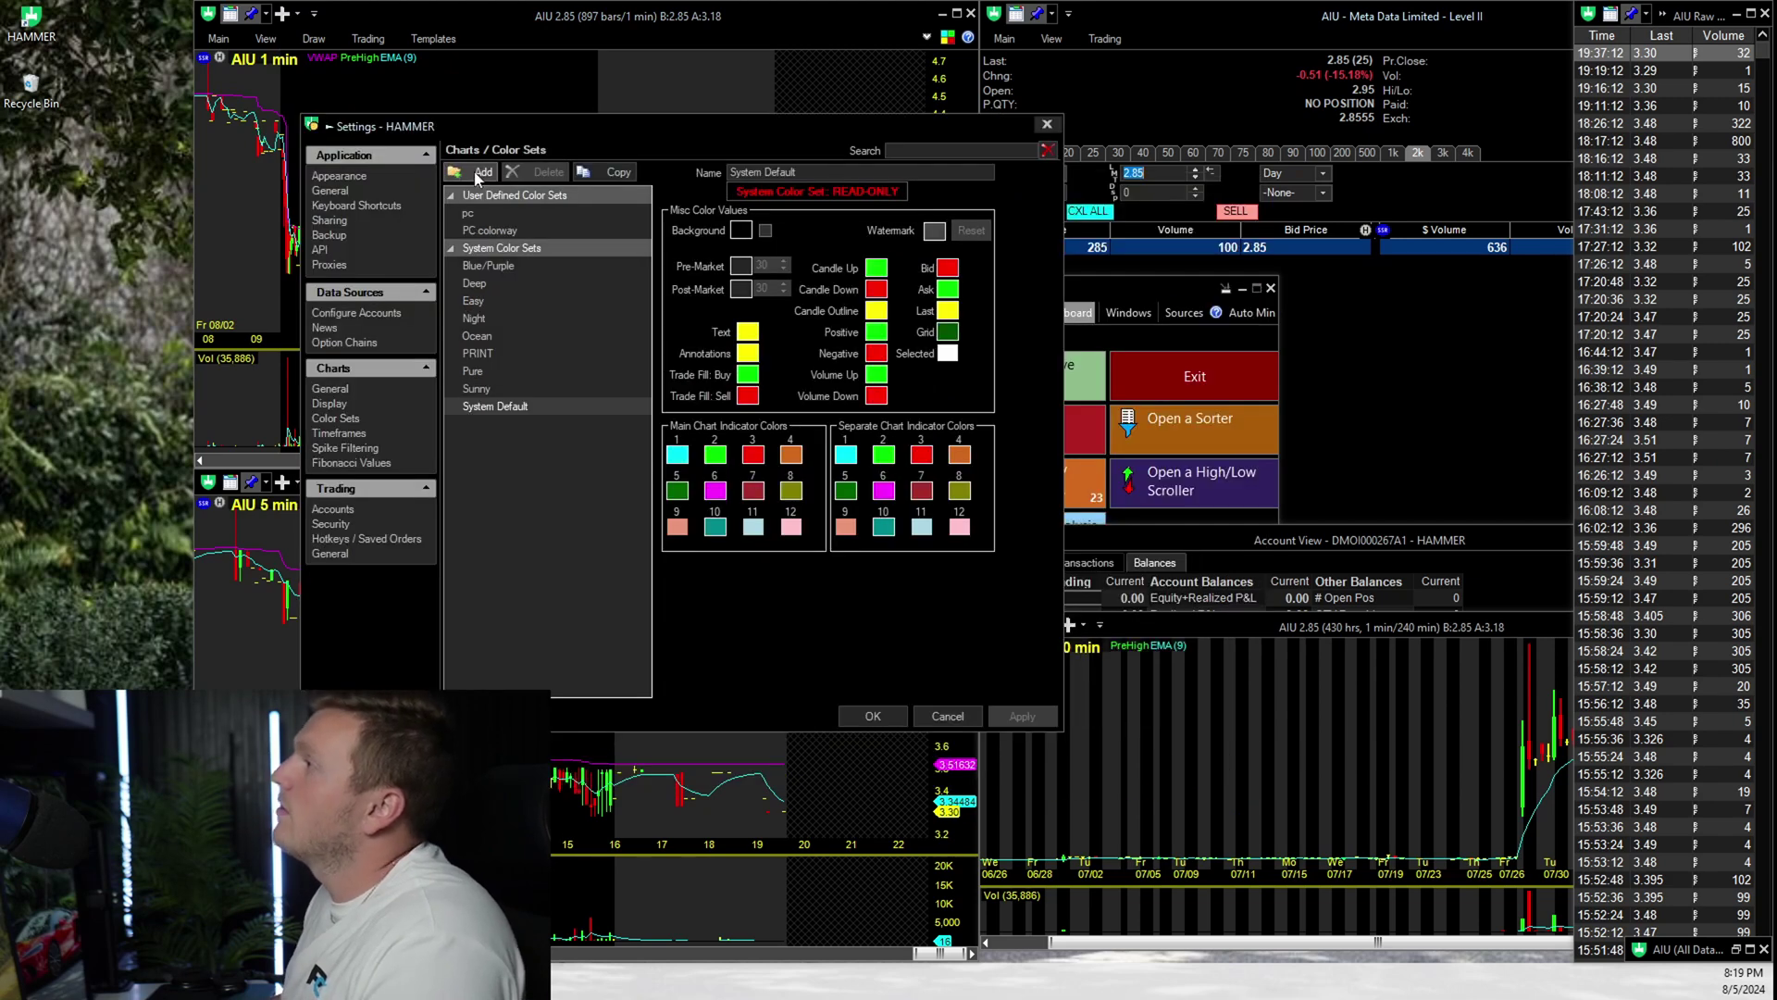
Add a colour set named 'PC colorway' with white text and annotation colours.
{"action": "left_click", "coordinate": [480, 173]}
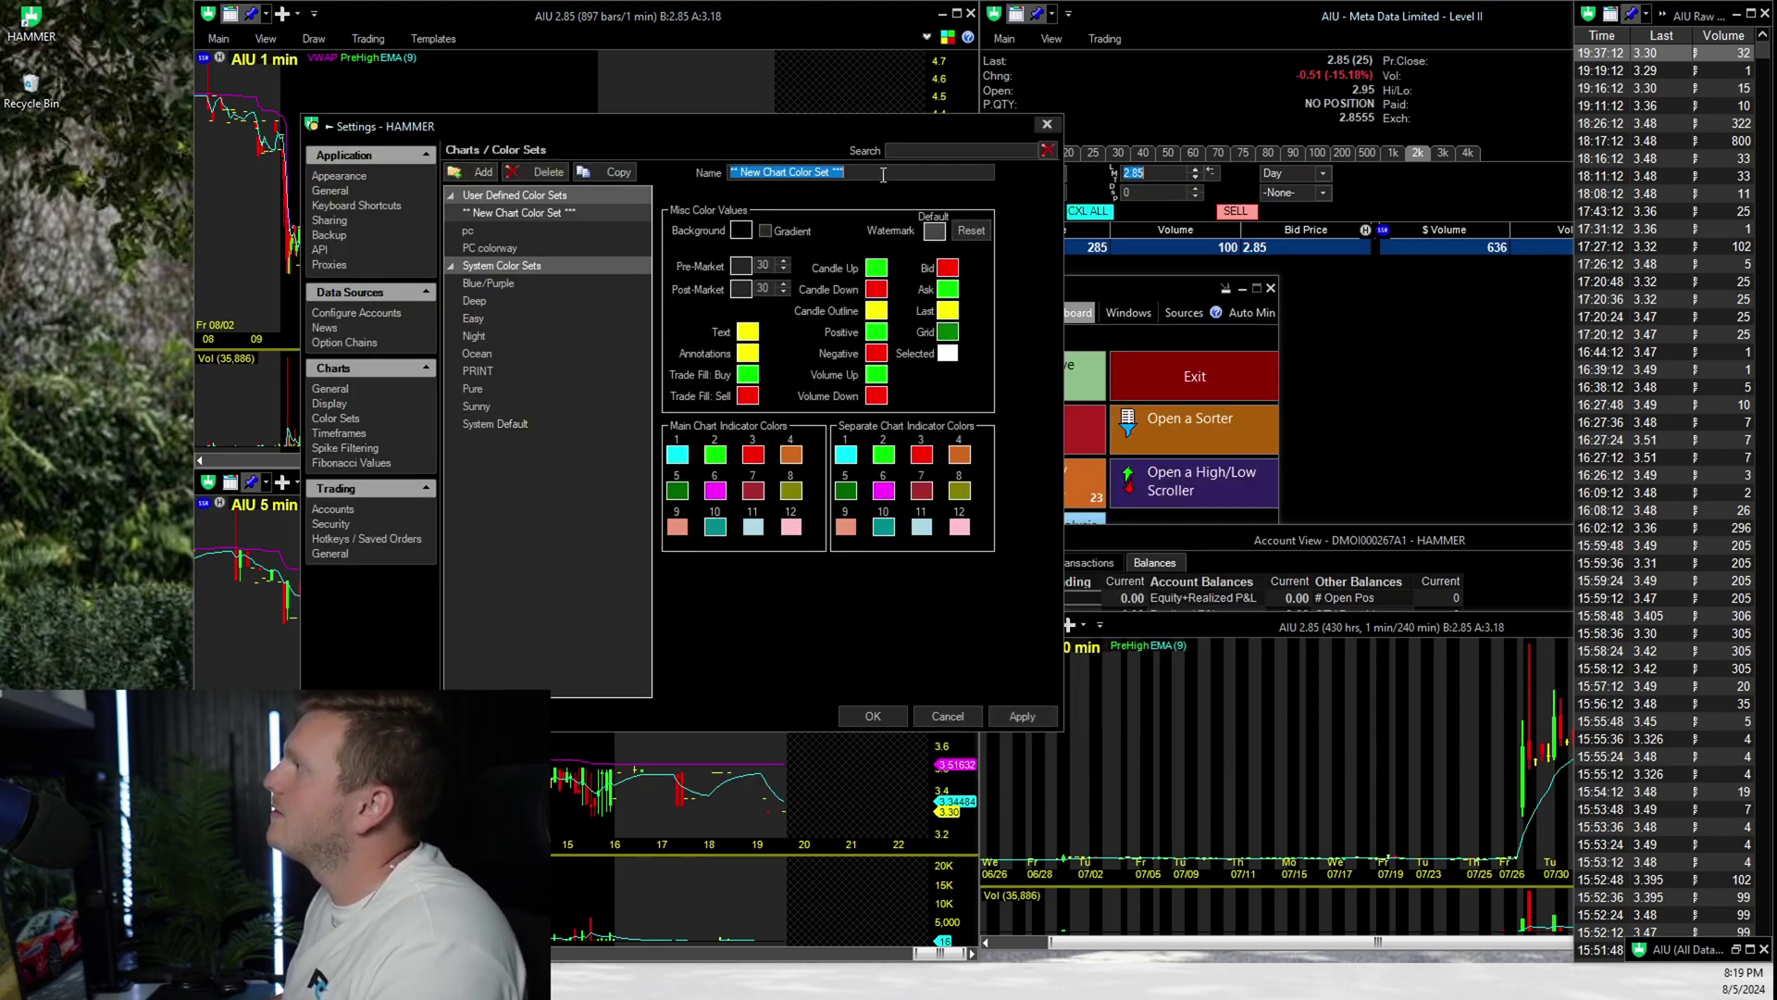
{"action": "type", "text": "PC colorway"}
{"action": "left_click", "coordinate": [748, 332]}
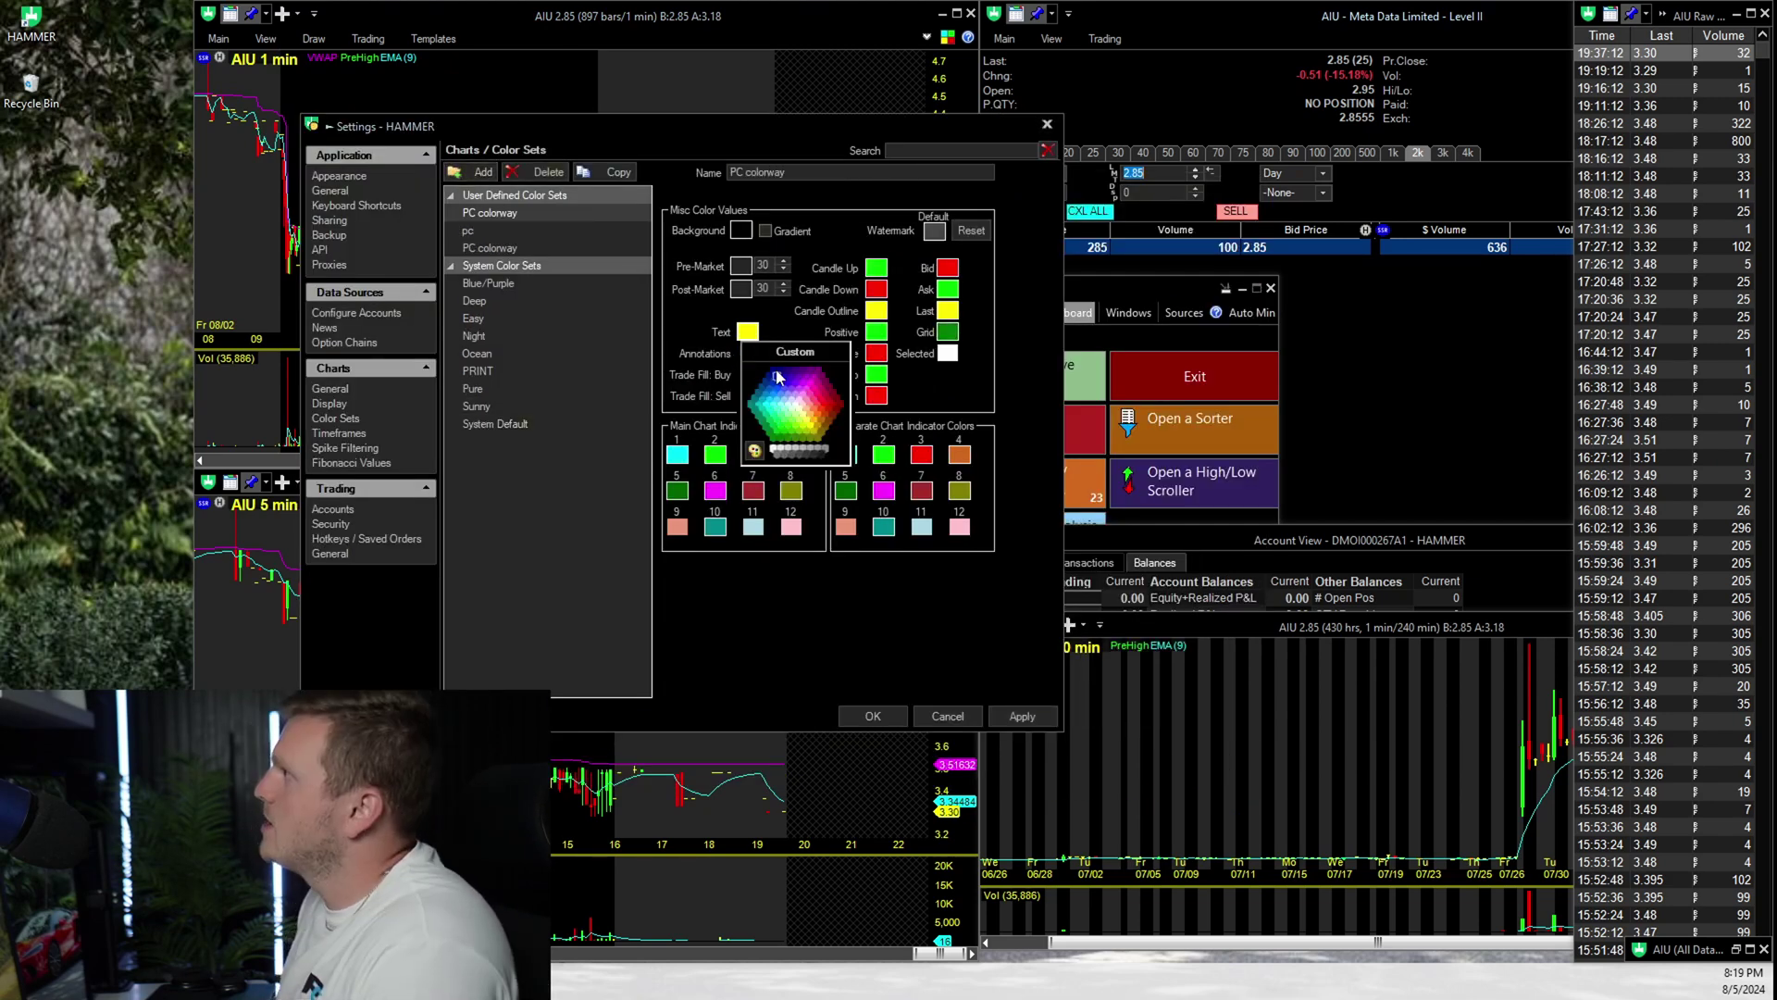
{"action": "left_click", "coordinate": [774, 450]}
{"action": "left_click", "coordinate": [748, 353]}
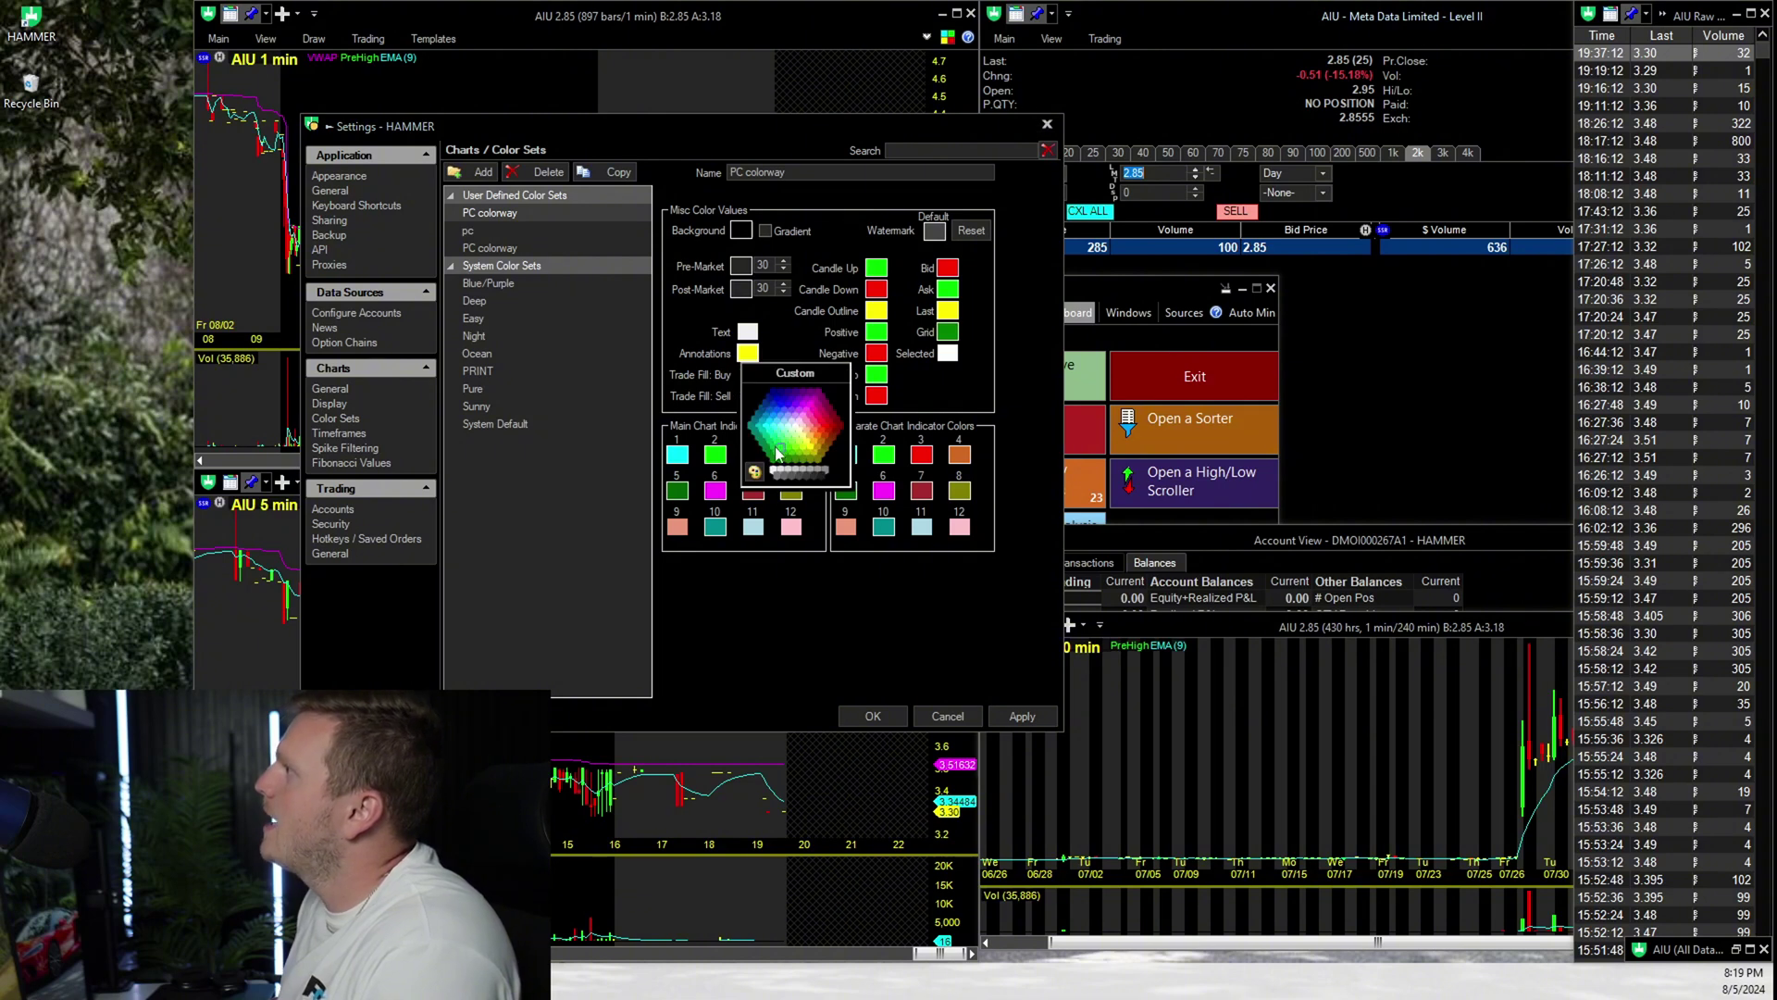
{"action": "left_click", "coordinate": [775, 473]}
Make candle outlines and last price white, then apply and confirm the settings.
{"action": "left_click", "coordinate": [876, 311]}
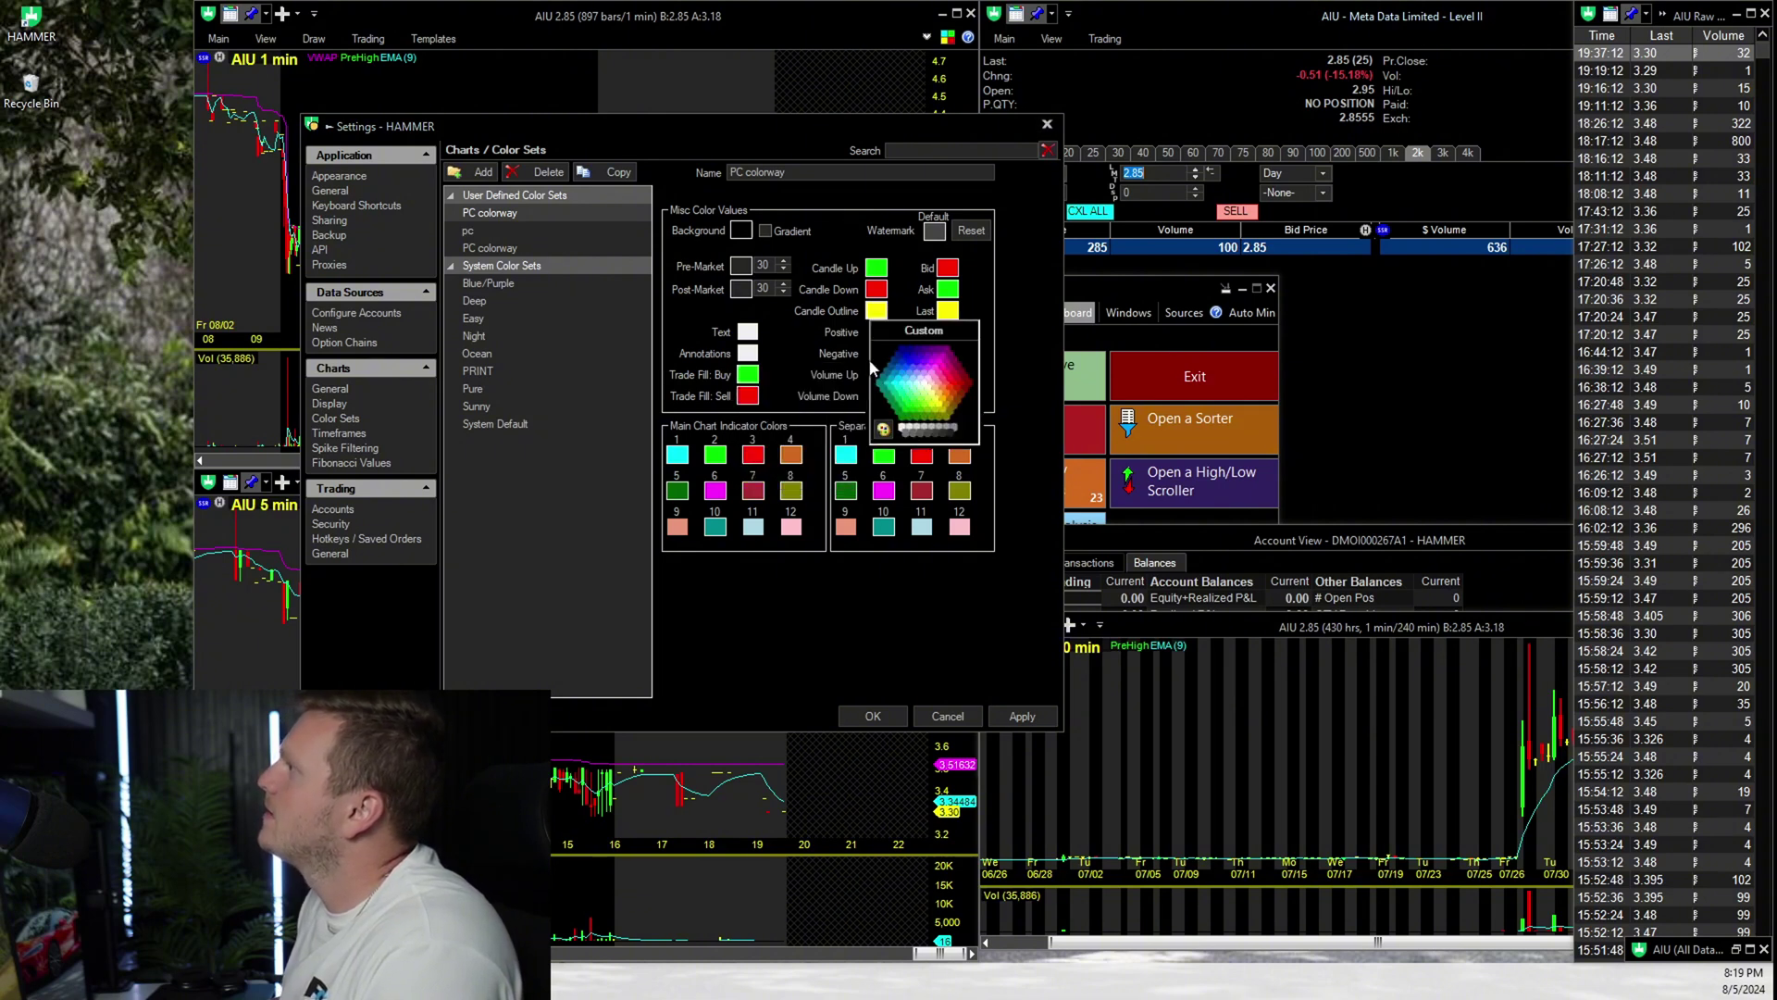
{"action": "left_click", "coordinate": [903, 431]}
{"action": "left_click", "coordinate": [948, 311]}
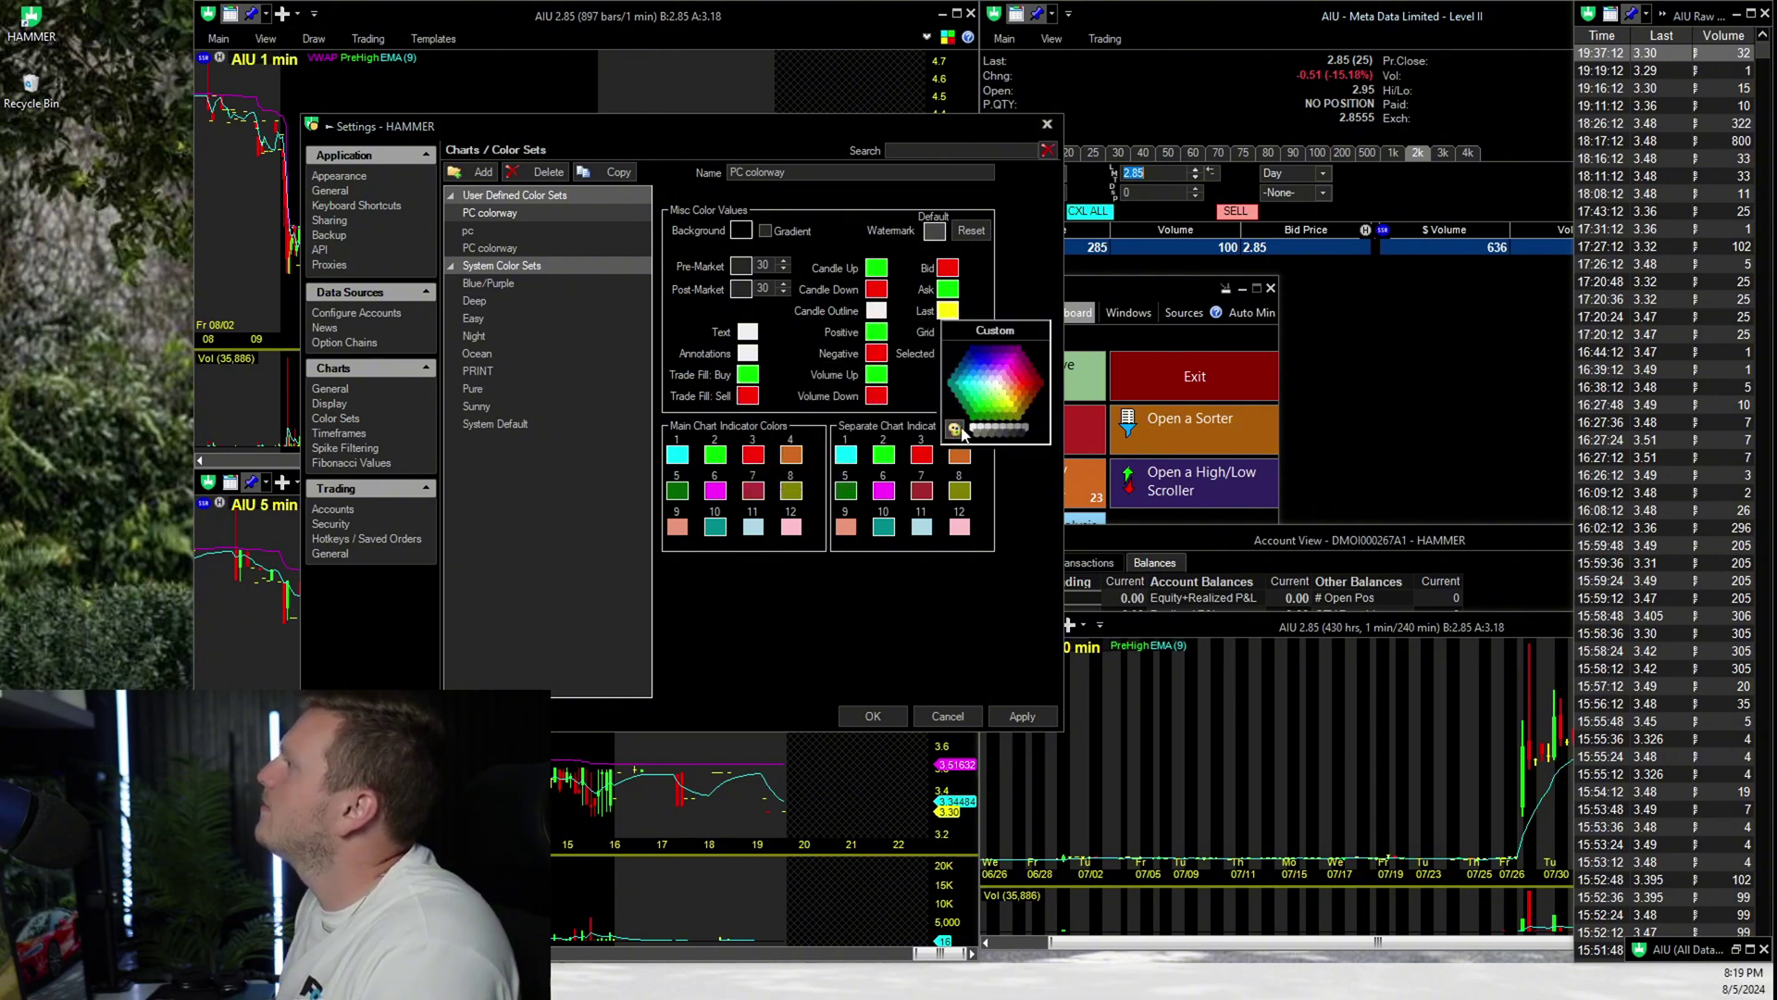
{"action": "left_click", "coordinate": [969, 431]}
{"action": "left_click", "coordinate": [1022, 716]}
{"action": "left_click", "coordinate": [861, 718]}
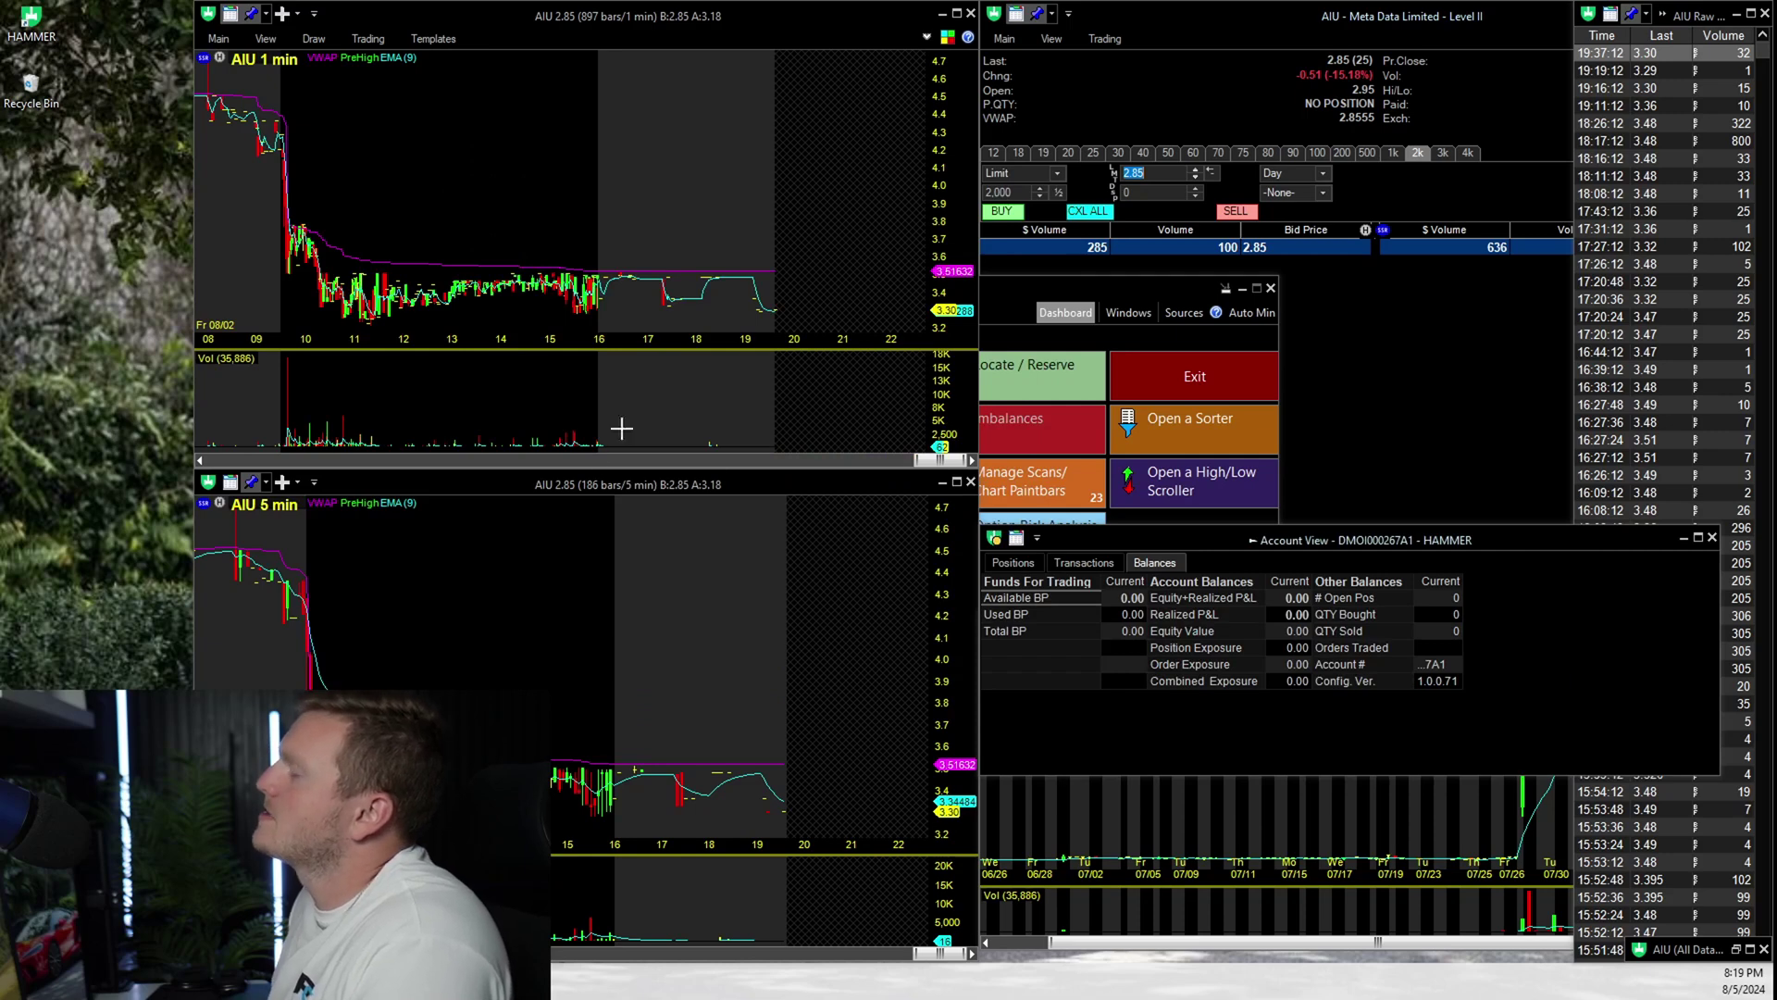
Apply the PC colorway (1) colour set to the 1-minute AIU chart.
{"action": "left_click", "coordinate": [265, 46]}
{"action": "left_click", "coordinate": [265, 98]}
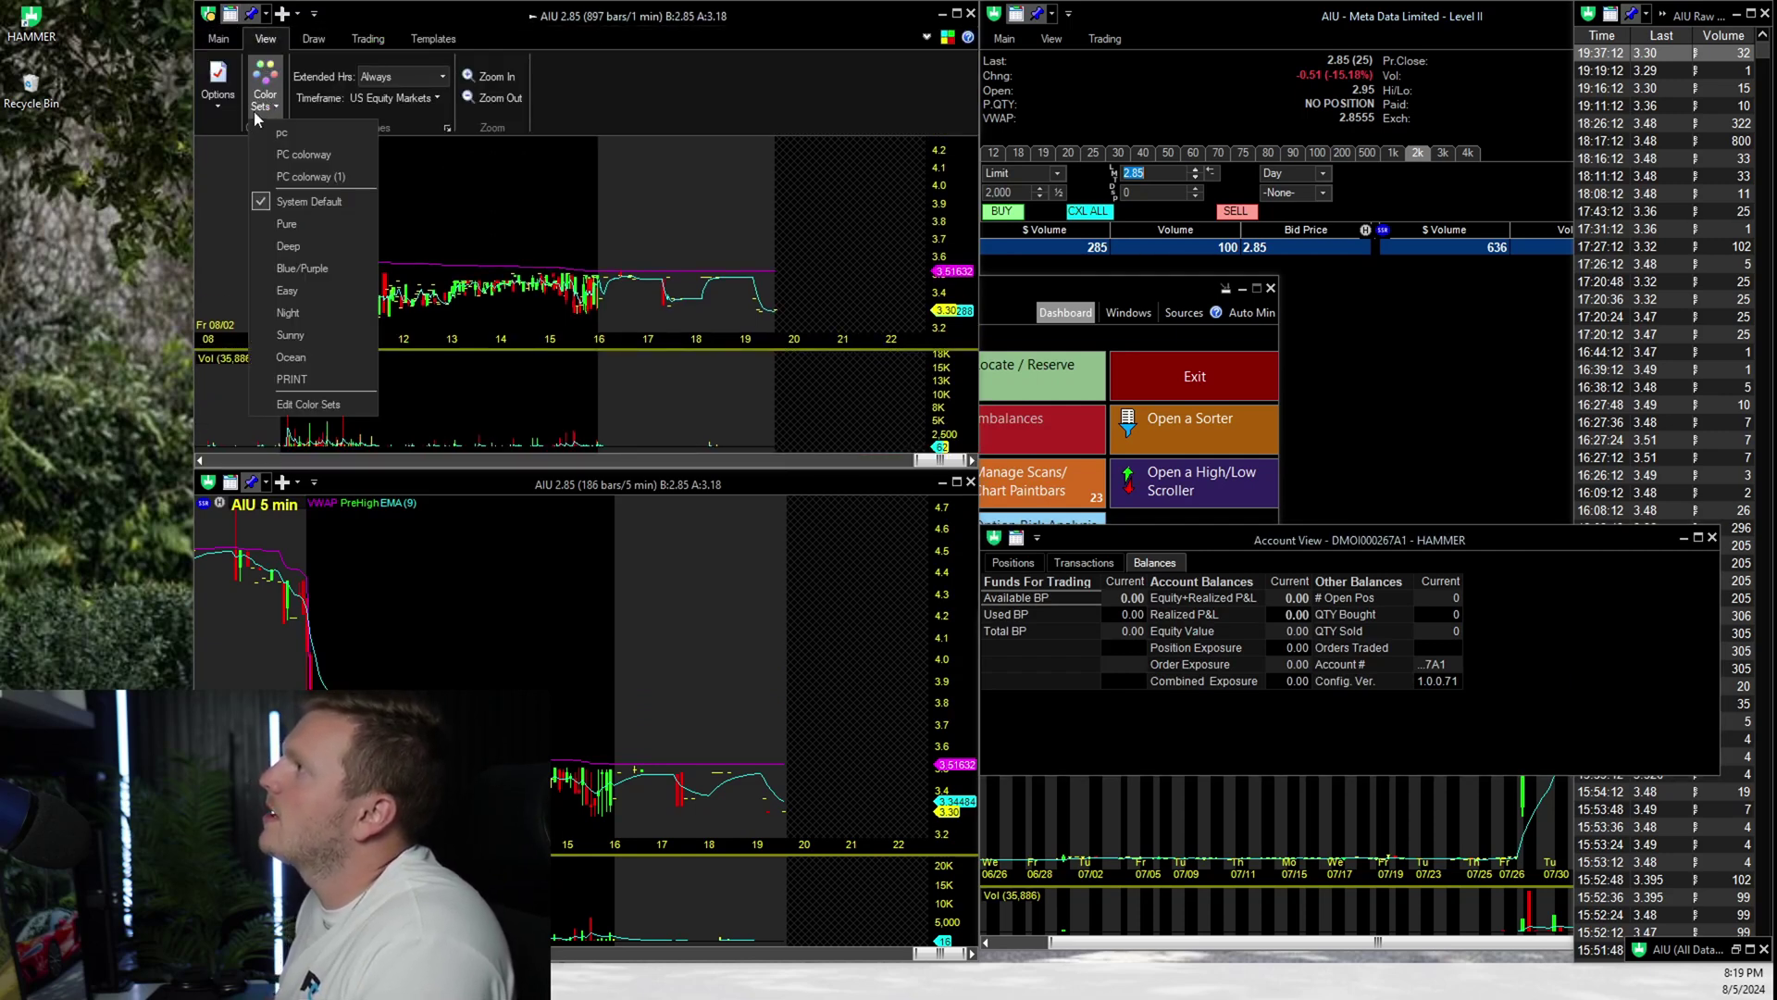
{"action": "left_click", "coordinate": [298, 177]}
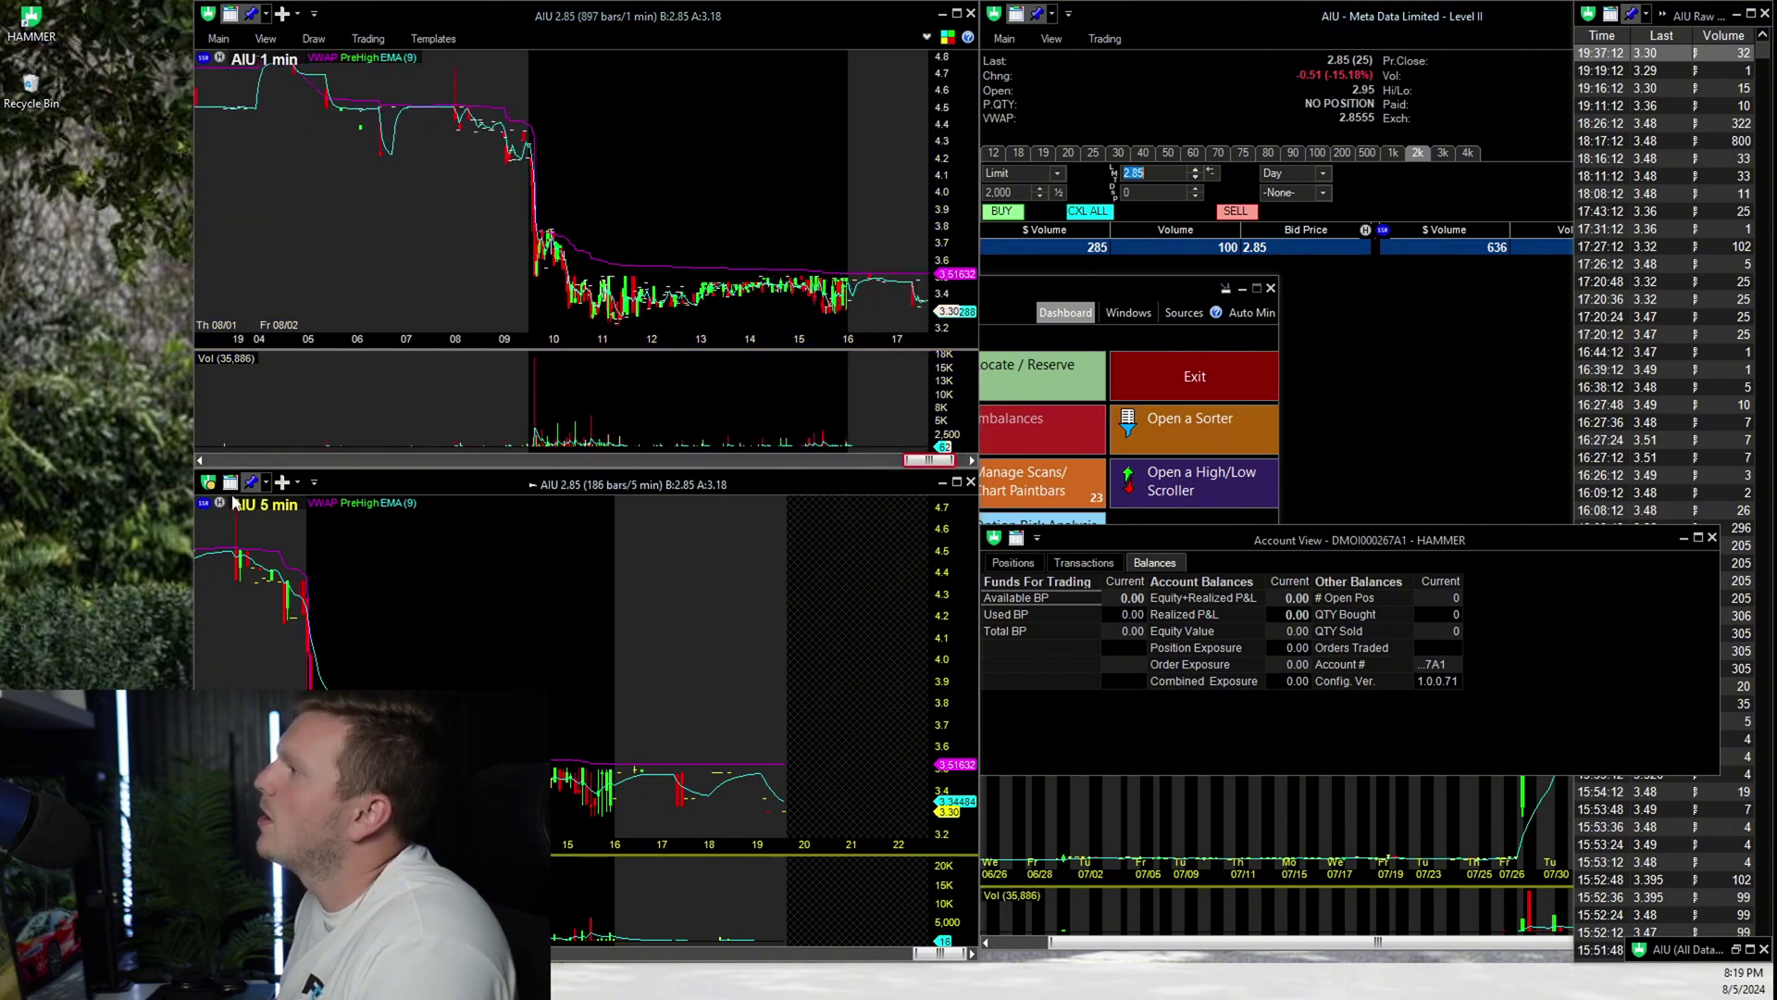
Open the View options on the 5-minute chart and bring up the 240-minute chart.
{"action": "left_click", "coordinate": [219, 507]}
{"action": "left_click", "coordinate": [268, 507]}
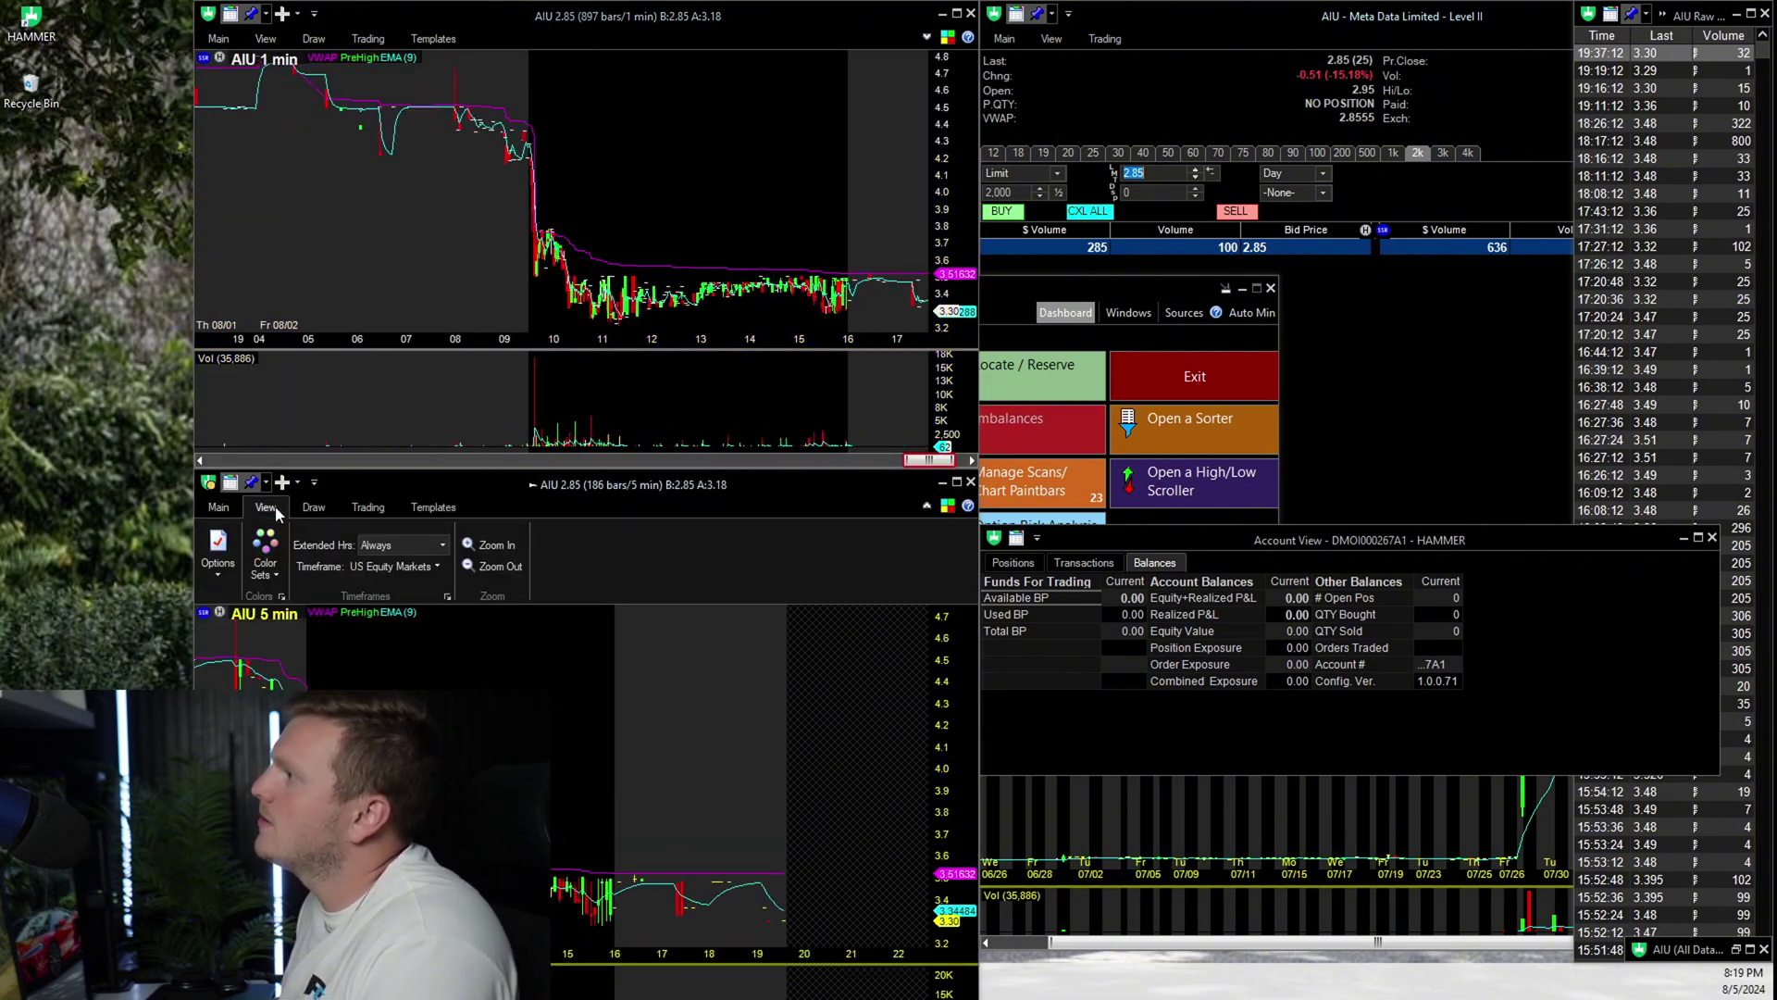
{"action": "left_click", "coordinate": [1191, 794]}
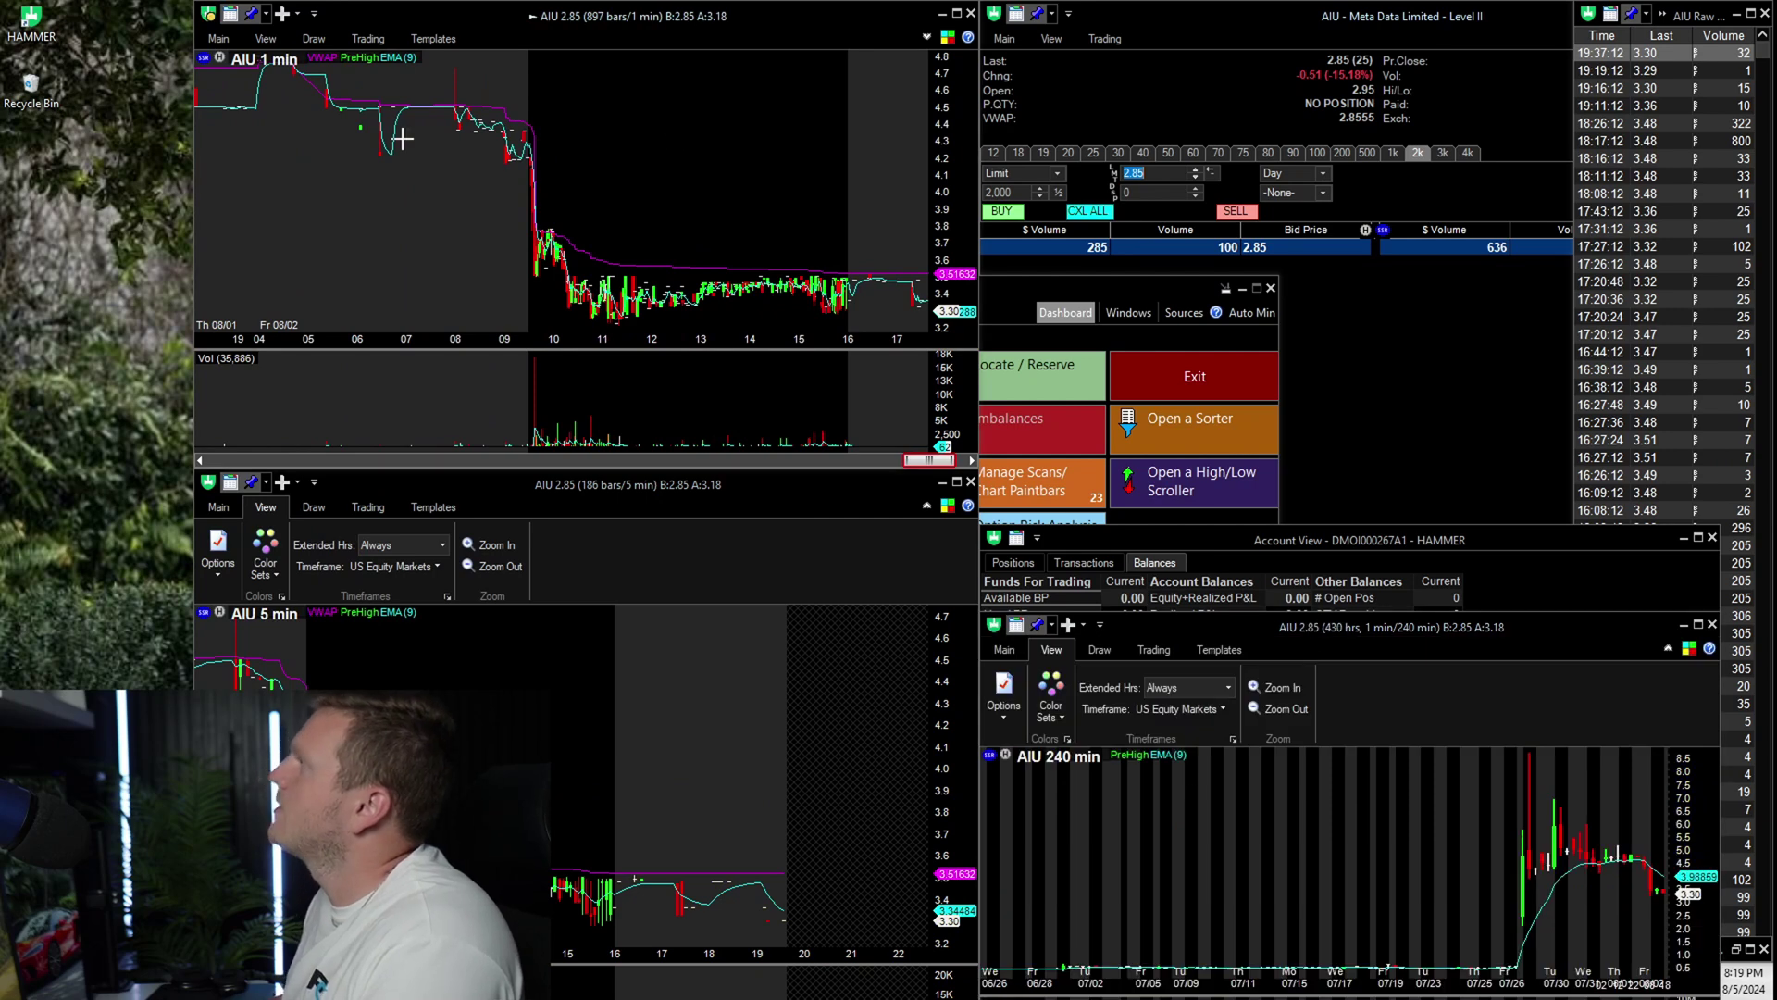
{"action": "left_click", "coordinate": [265, 38]}
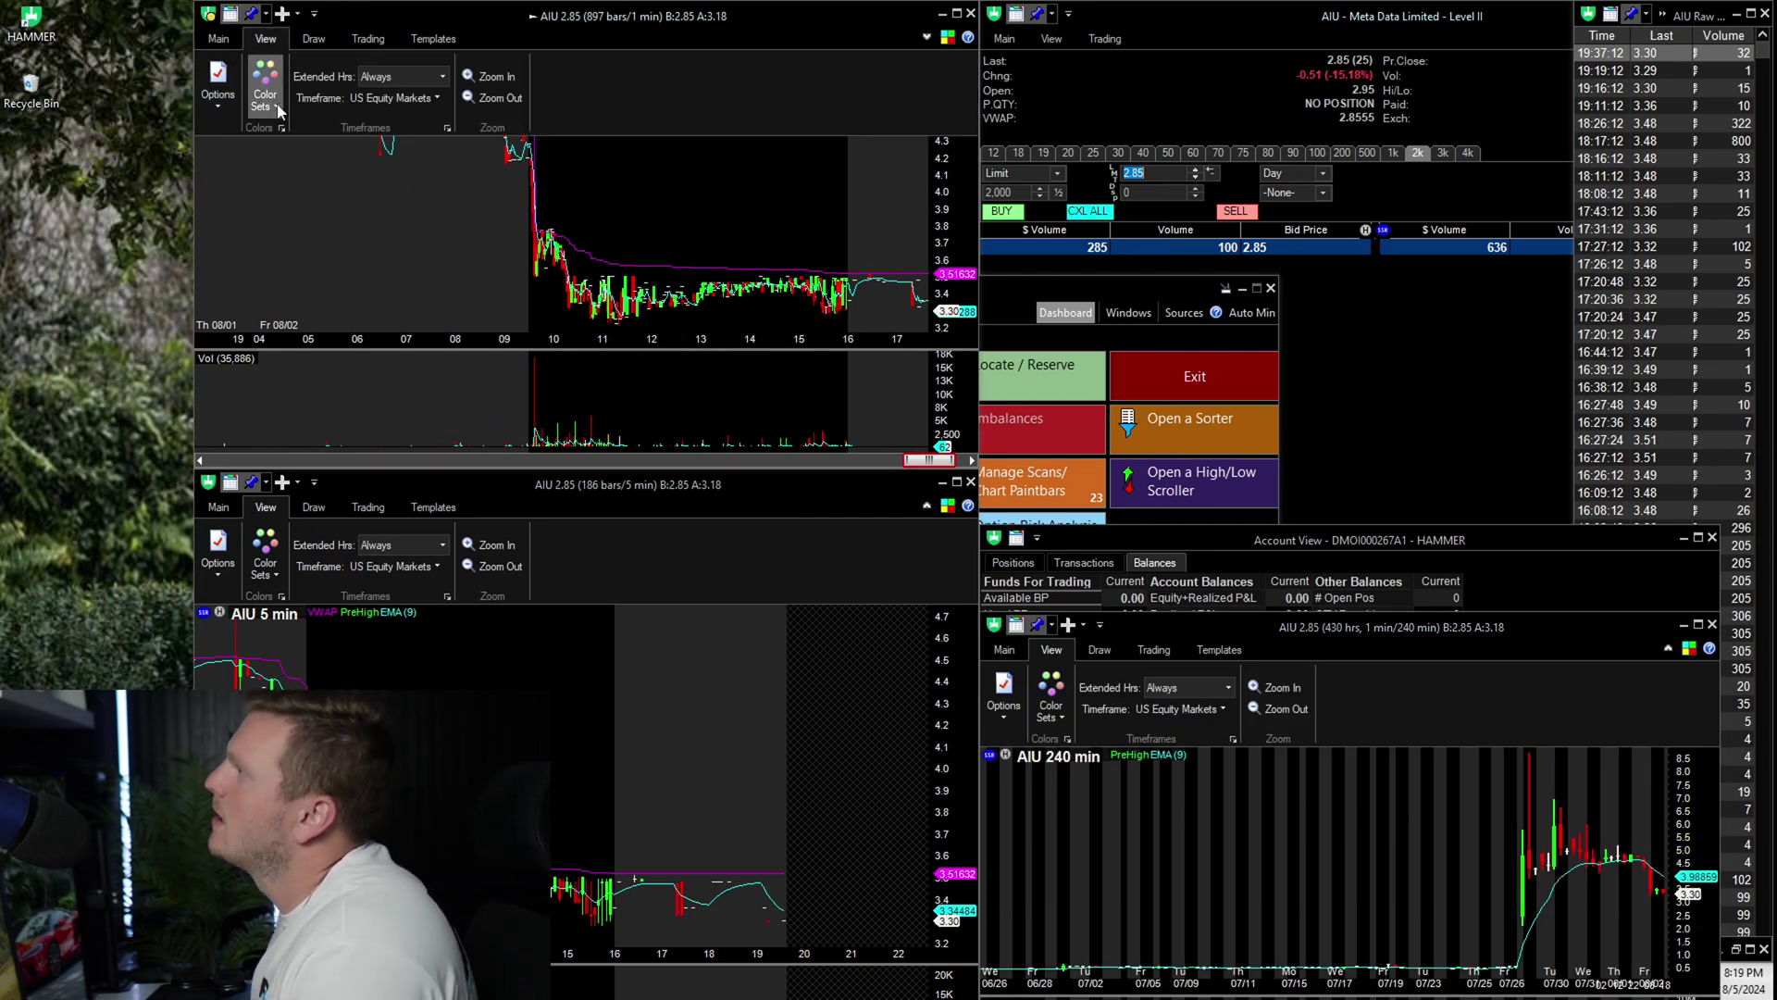
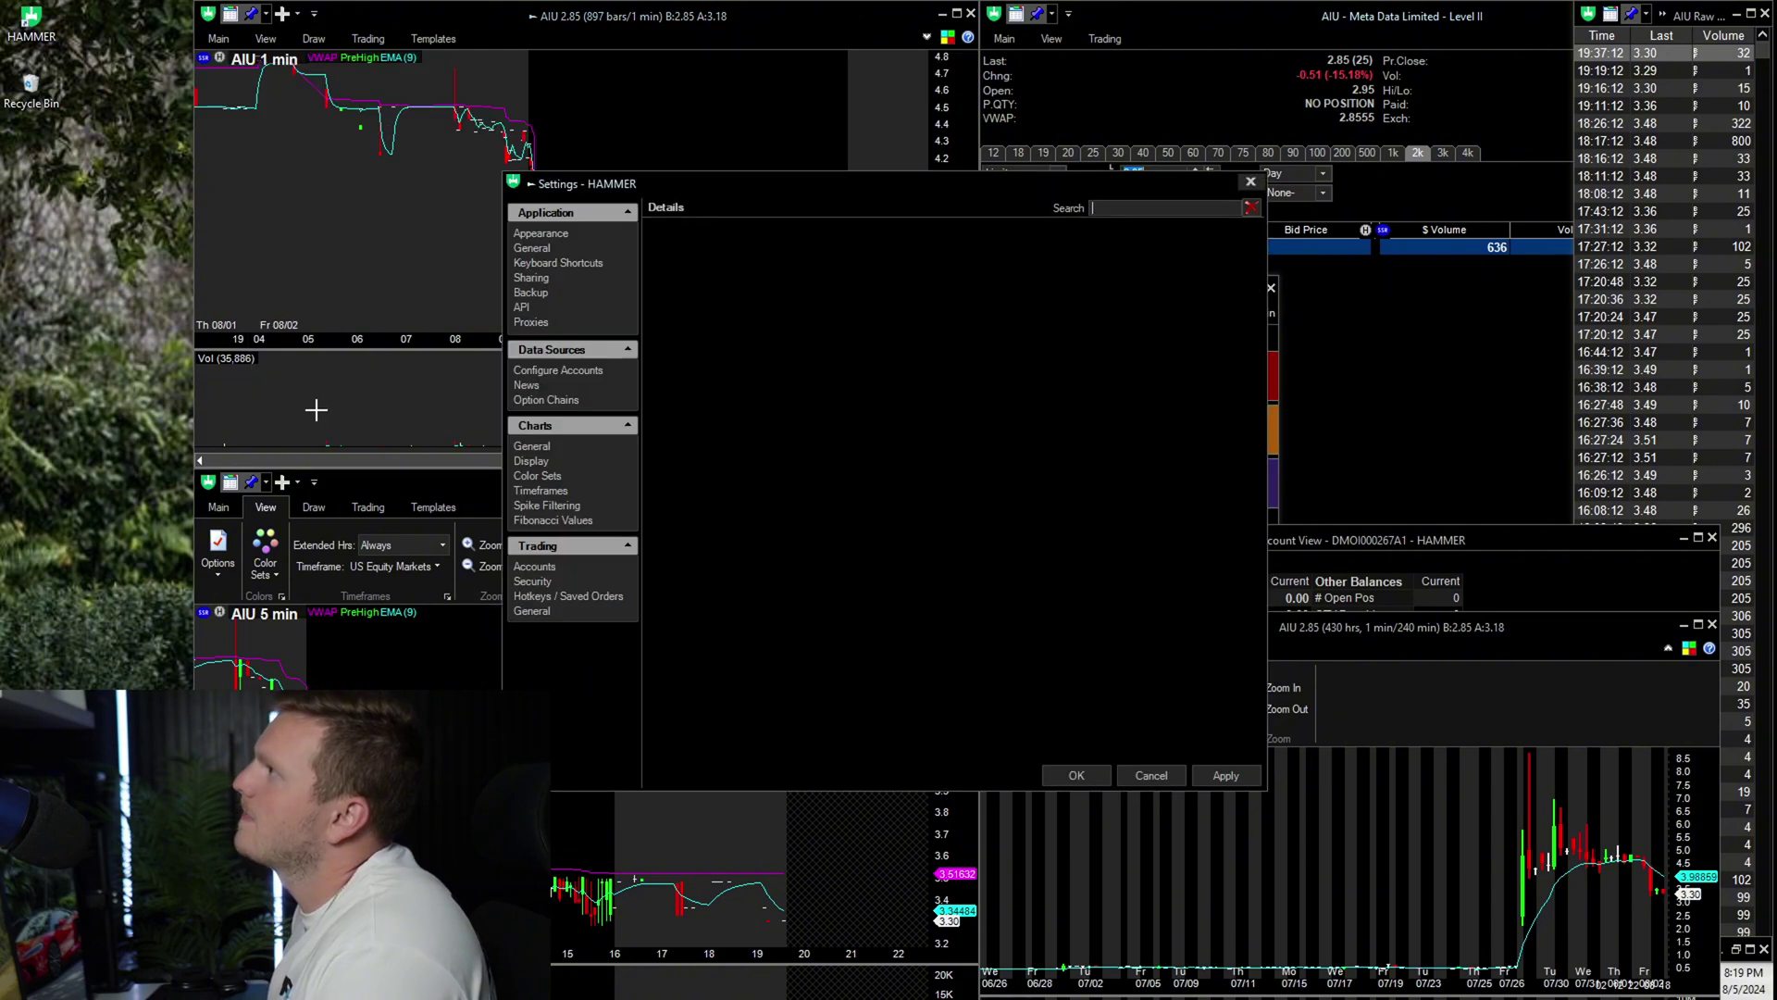
Review the general application, chart and chart display settings pages.
{"action": "left_click", "coordinate": [597, 248]}
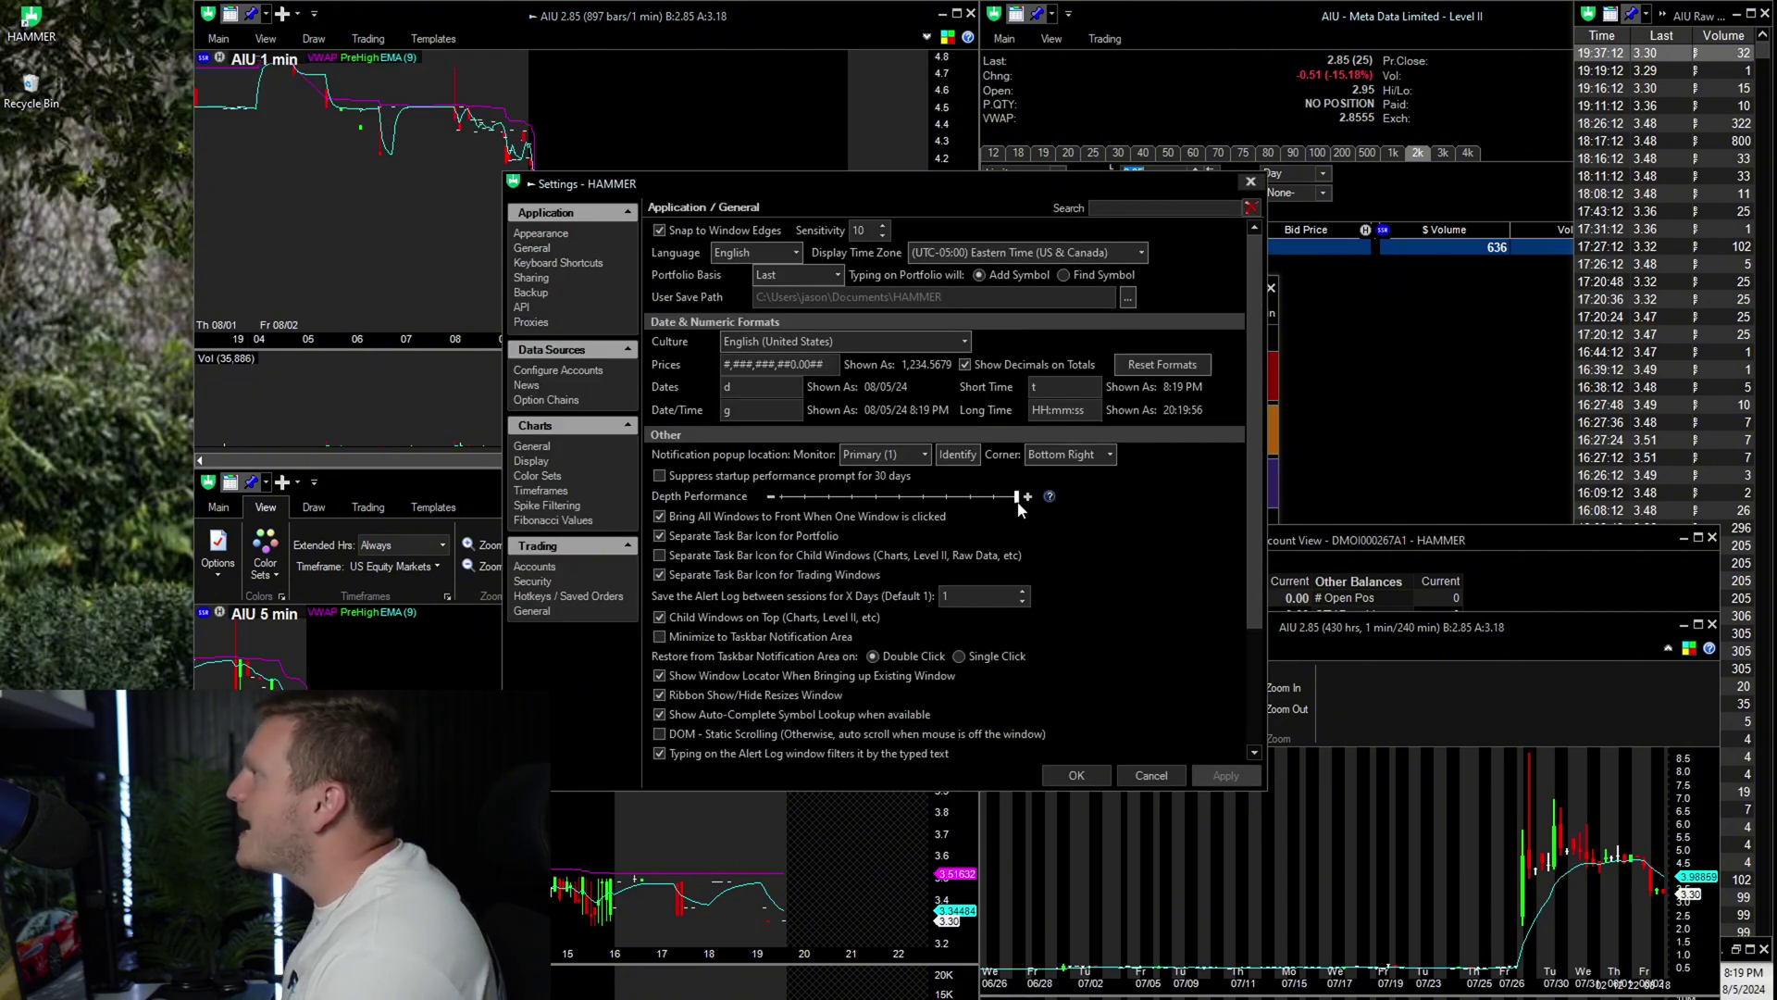
{"action": "left_click", "coordinate": [532, 446]}
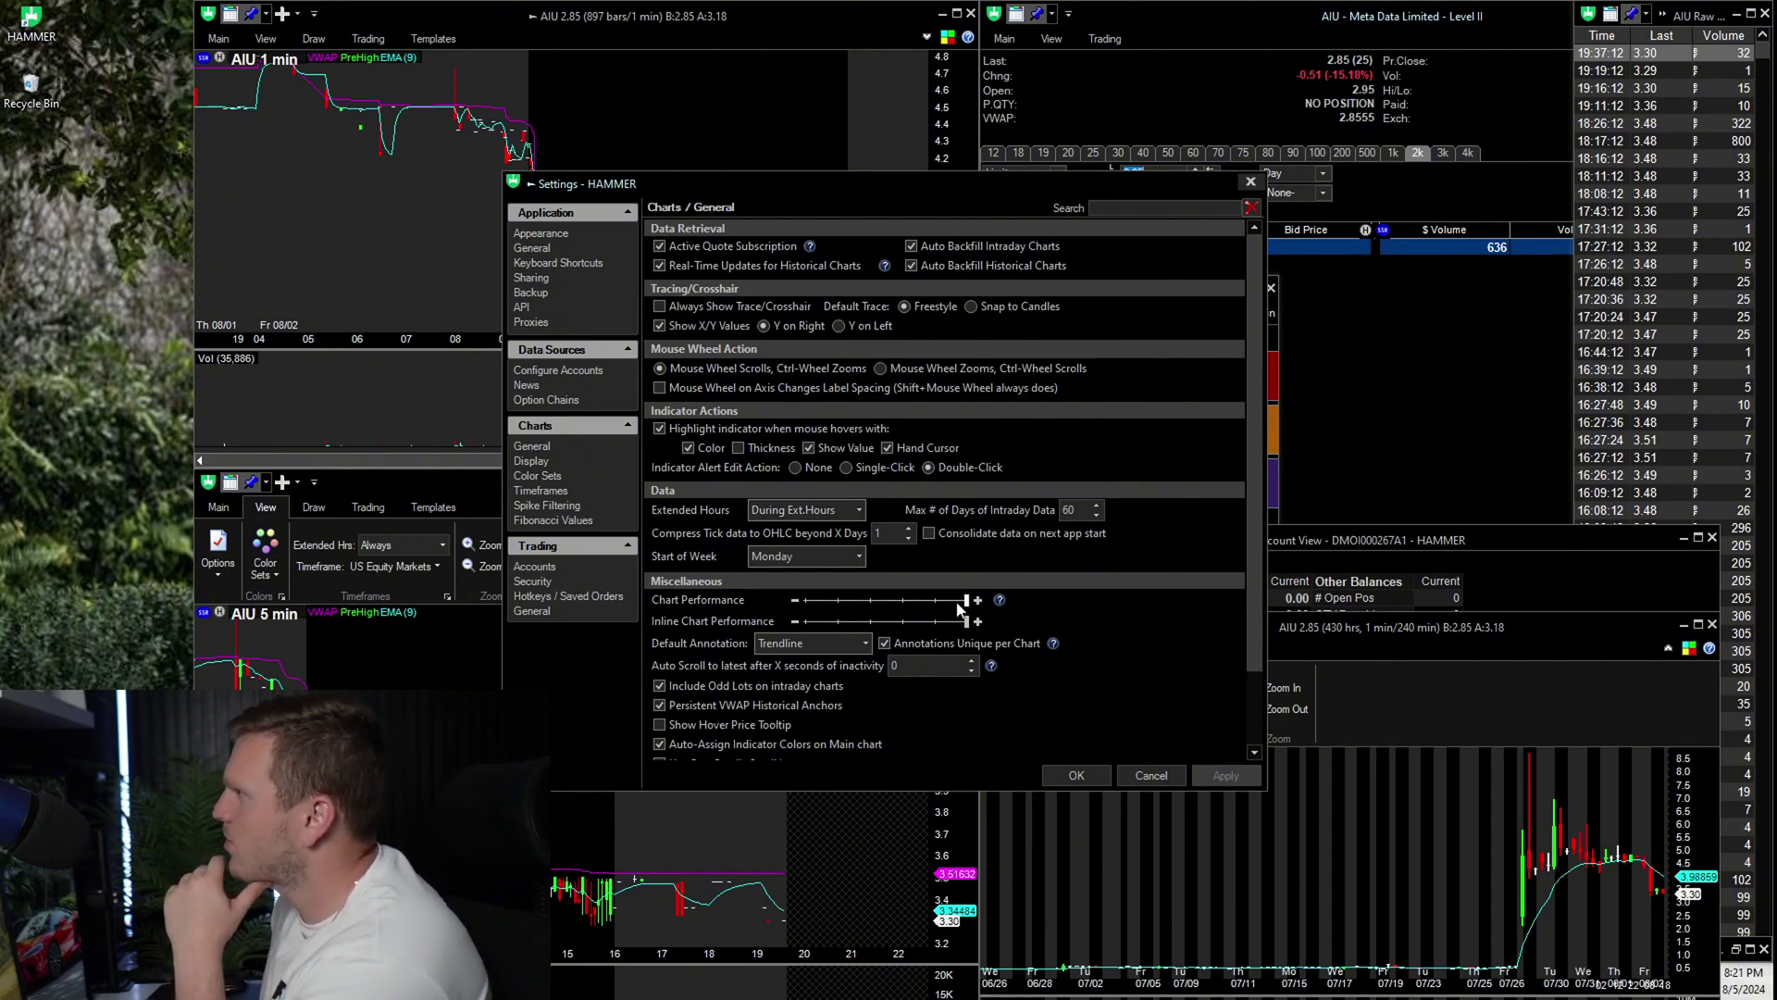
{"action": "scroll", "coordinate": [916, 648], "scroll_direction": "down", "scroll_amount": 2}
{"action": "scroll", "coordinate": [754, 651], "scroll_direction": "down", "scroll_amount": 1}
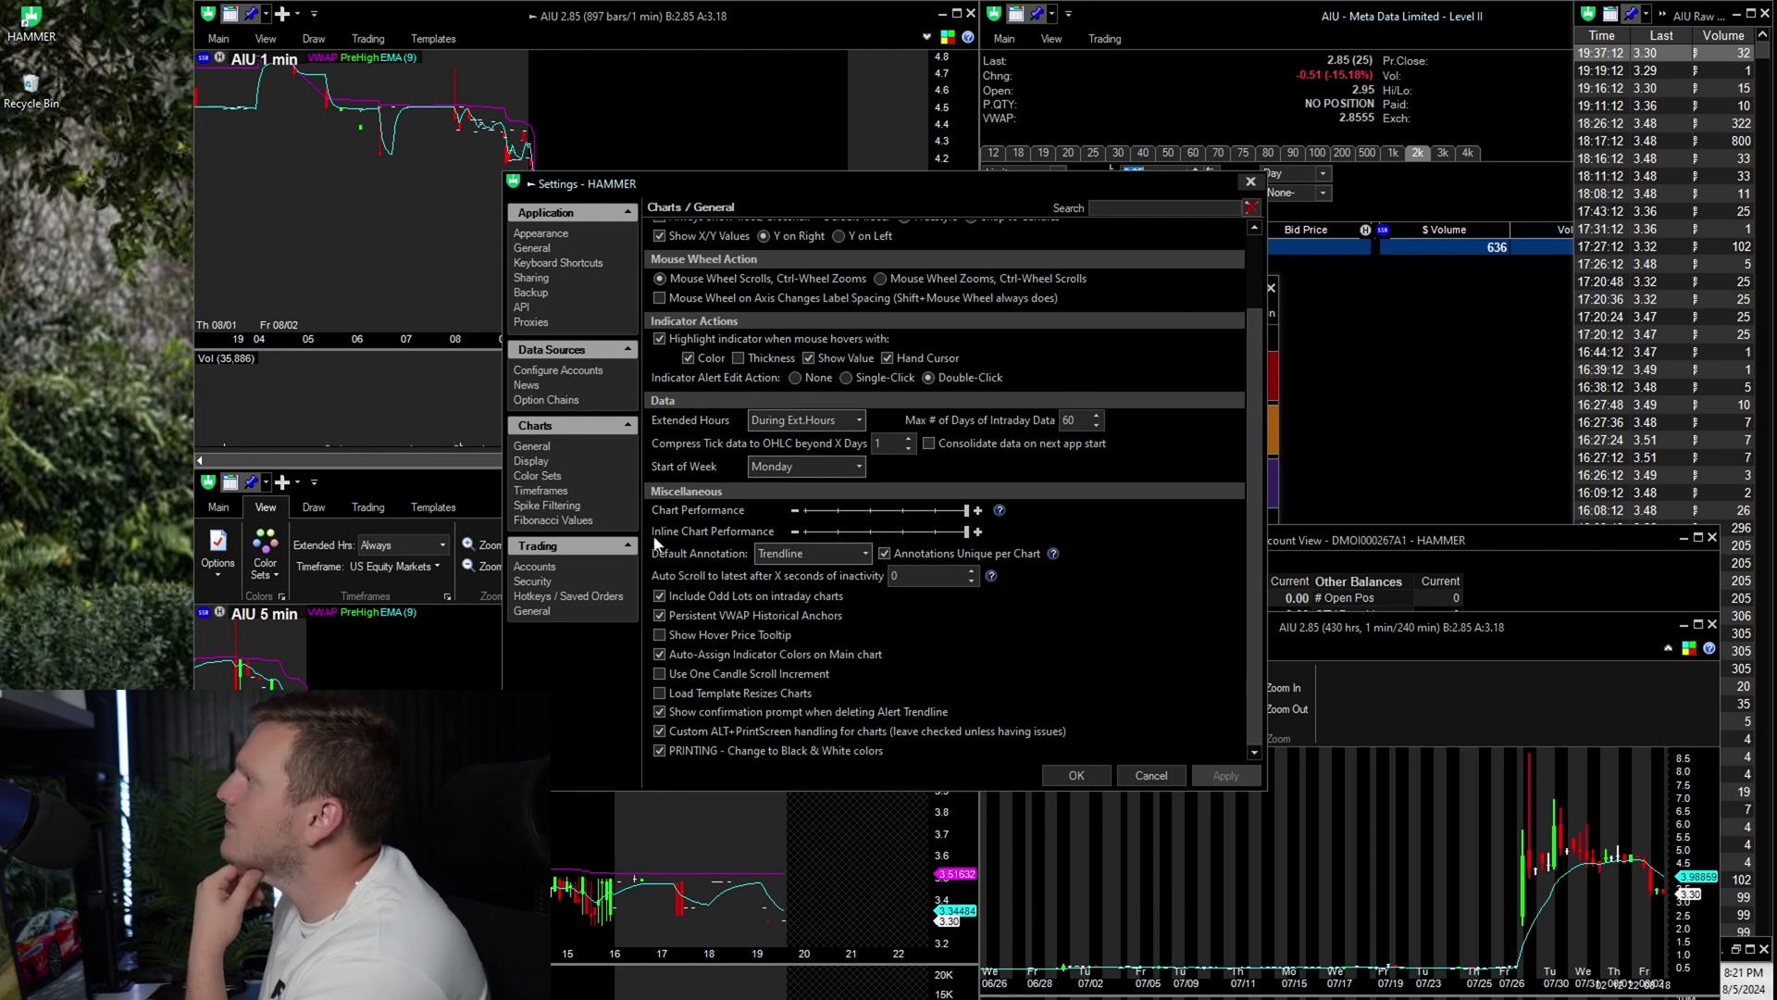
{"action": "left_click", "coordinate": [532, 460]}
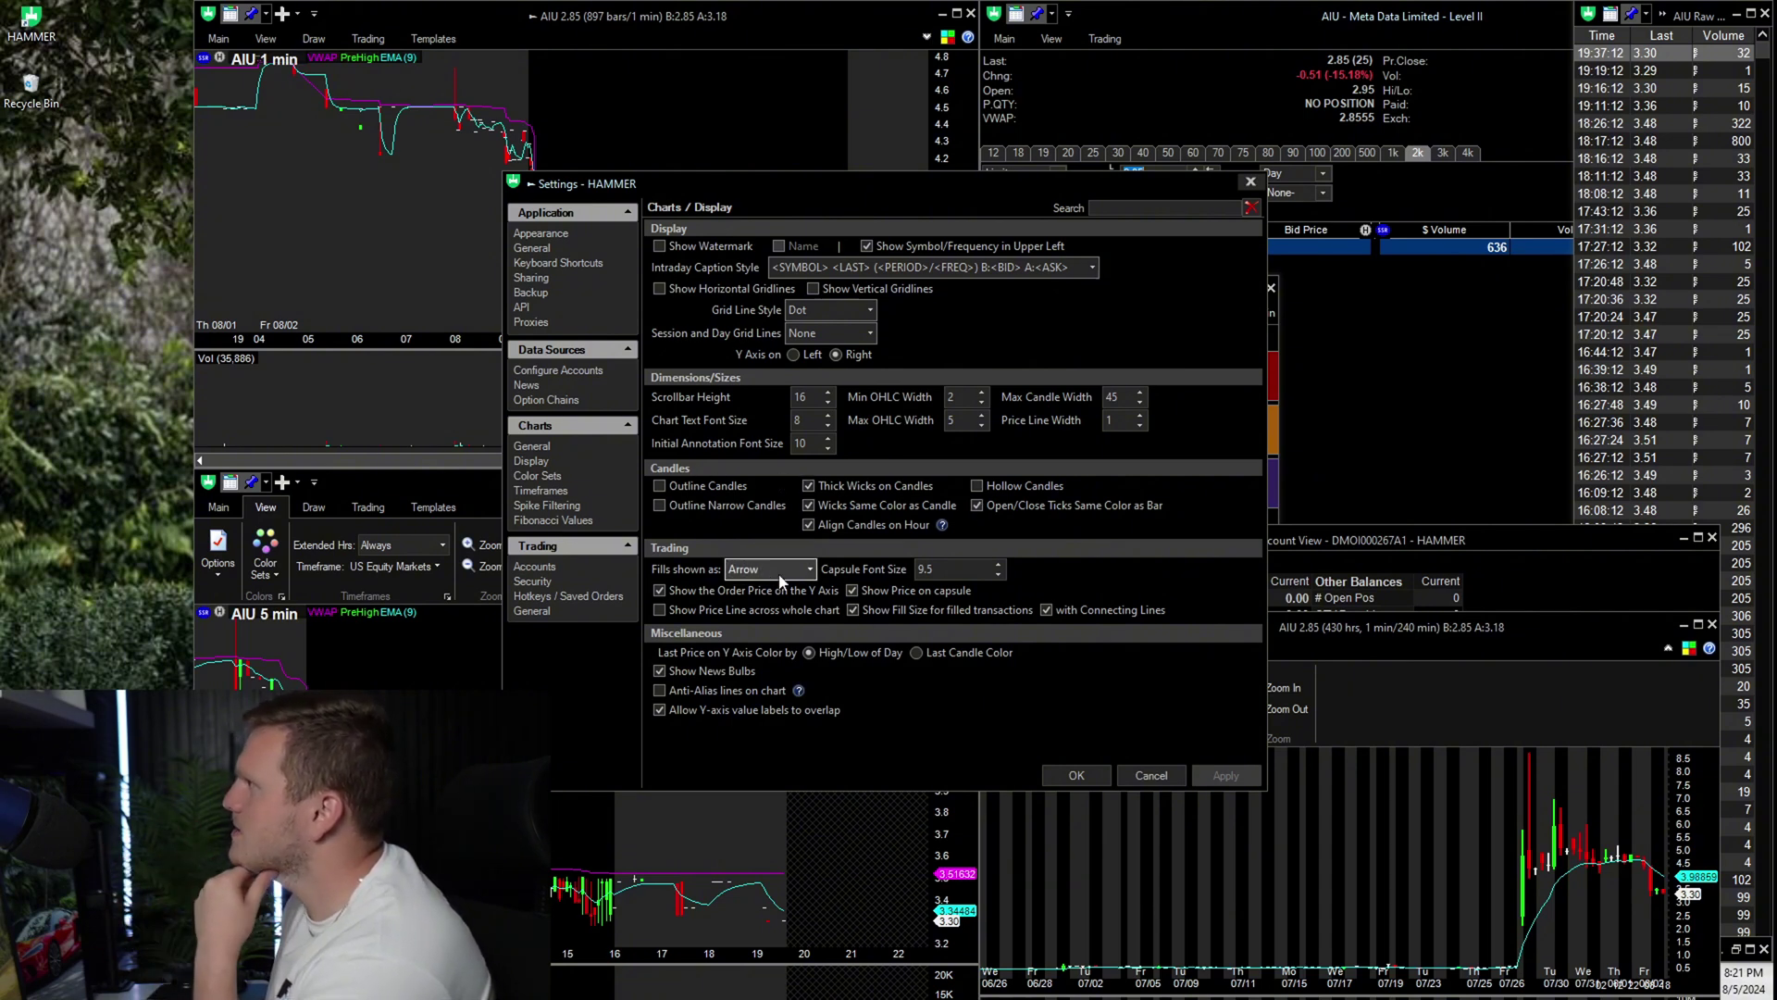
Set trading security authentication to Never.
{"action": "left_click", "coordinate": [532, 580]}
{"action": "left_click", "coordinate": [670, 364]}
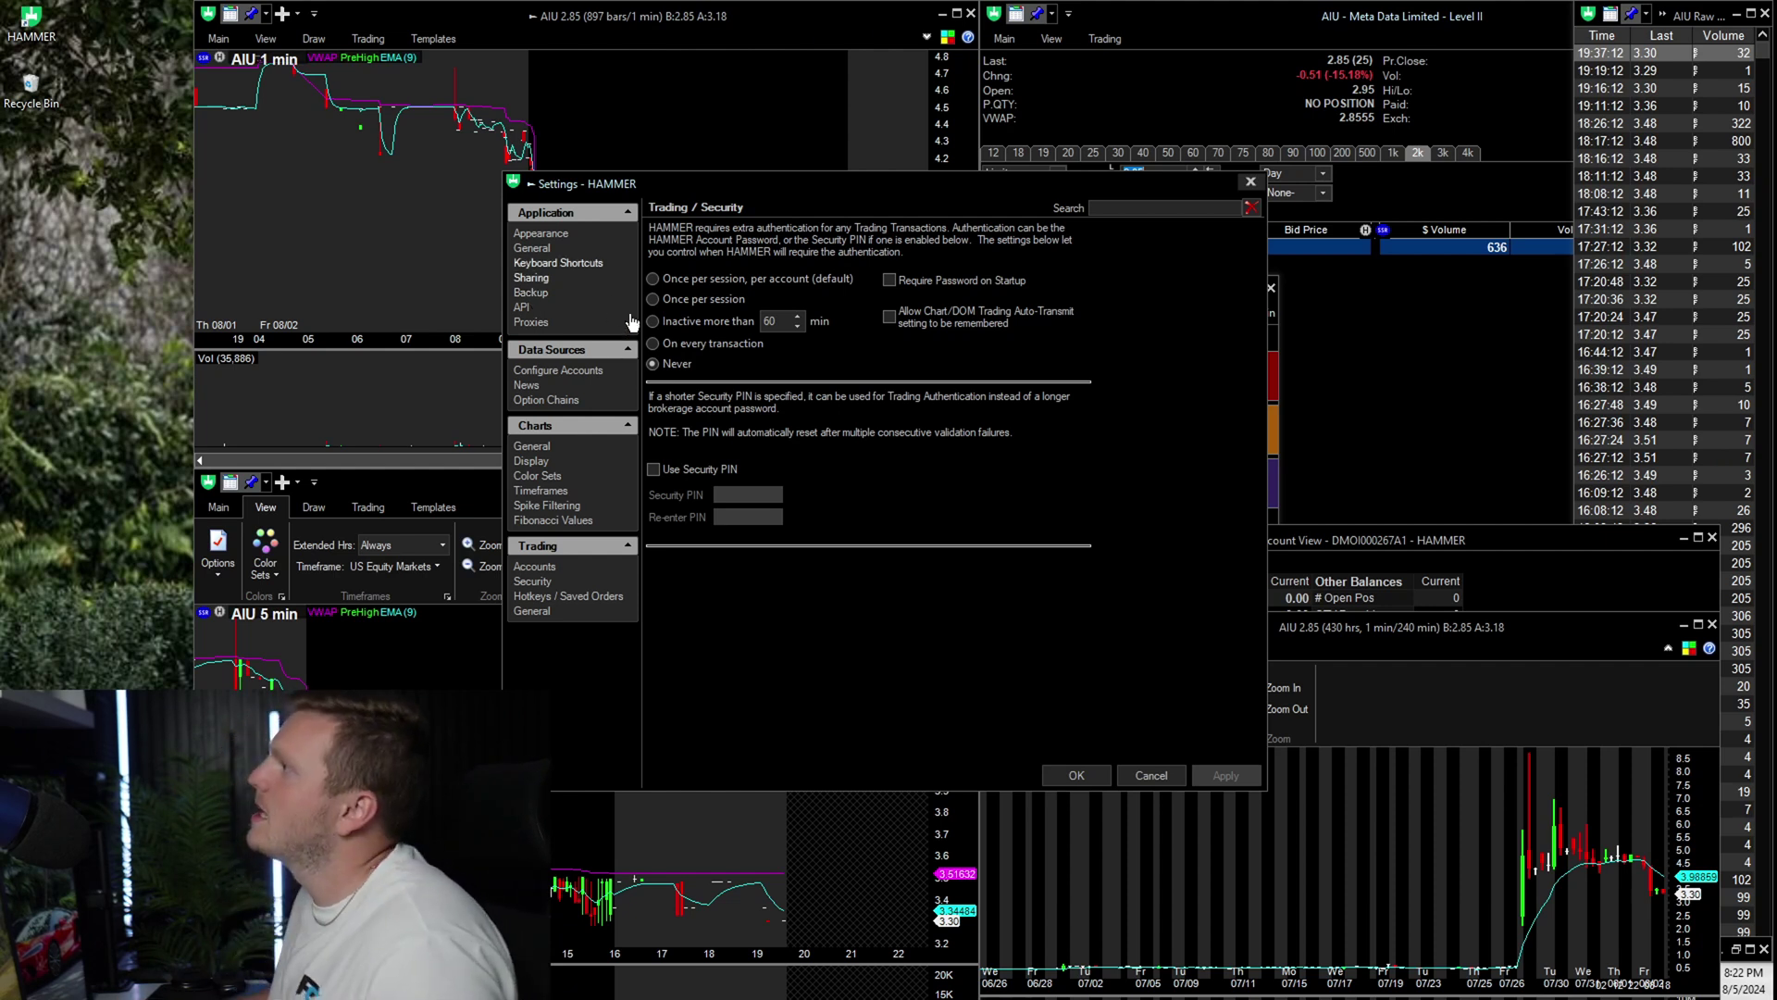
{"action": "left_click", "coordinate": [533, 611]}
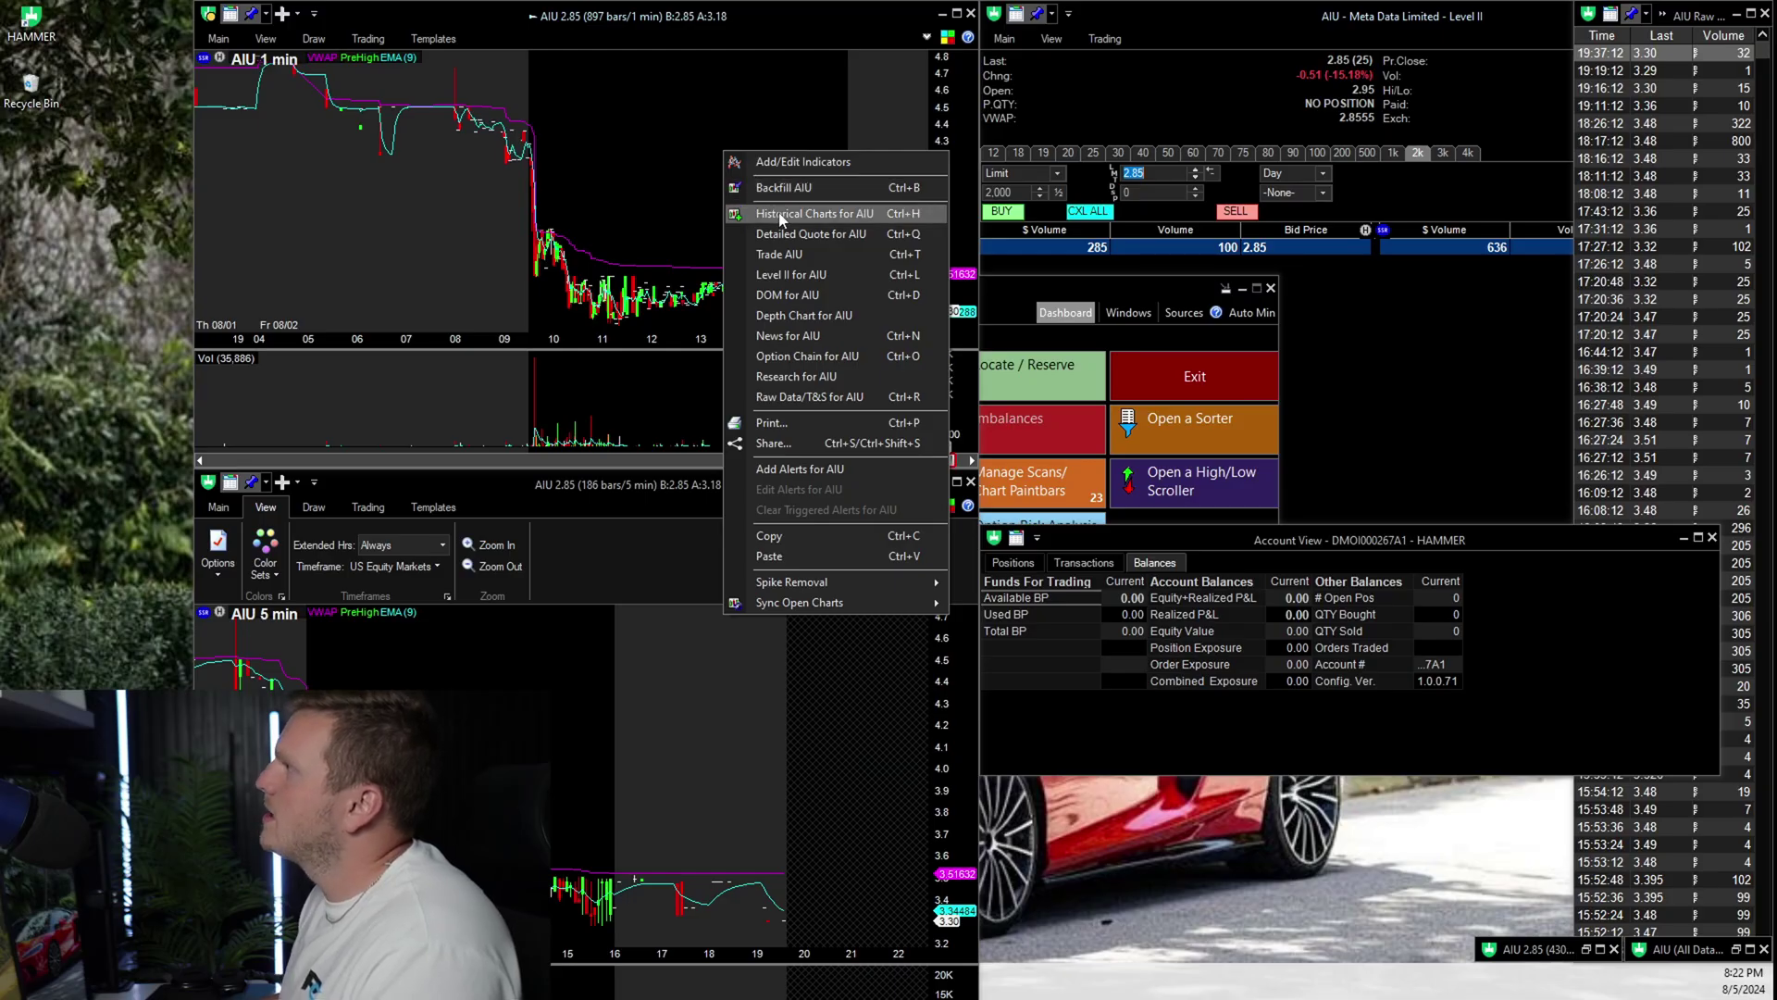
Open an AIU daily historical chart with the PC colorway colour set and reposition it.
{"action": "left_click", "coordinate": [782, 215]}
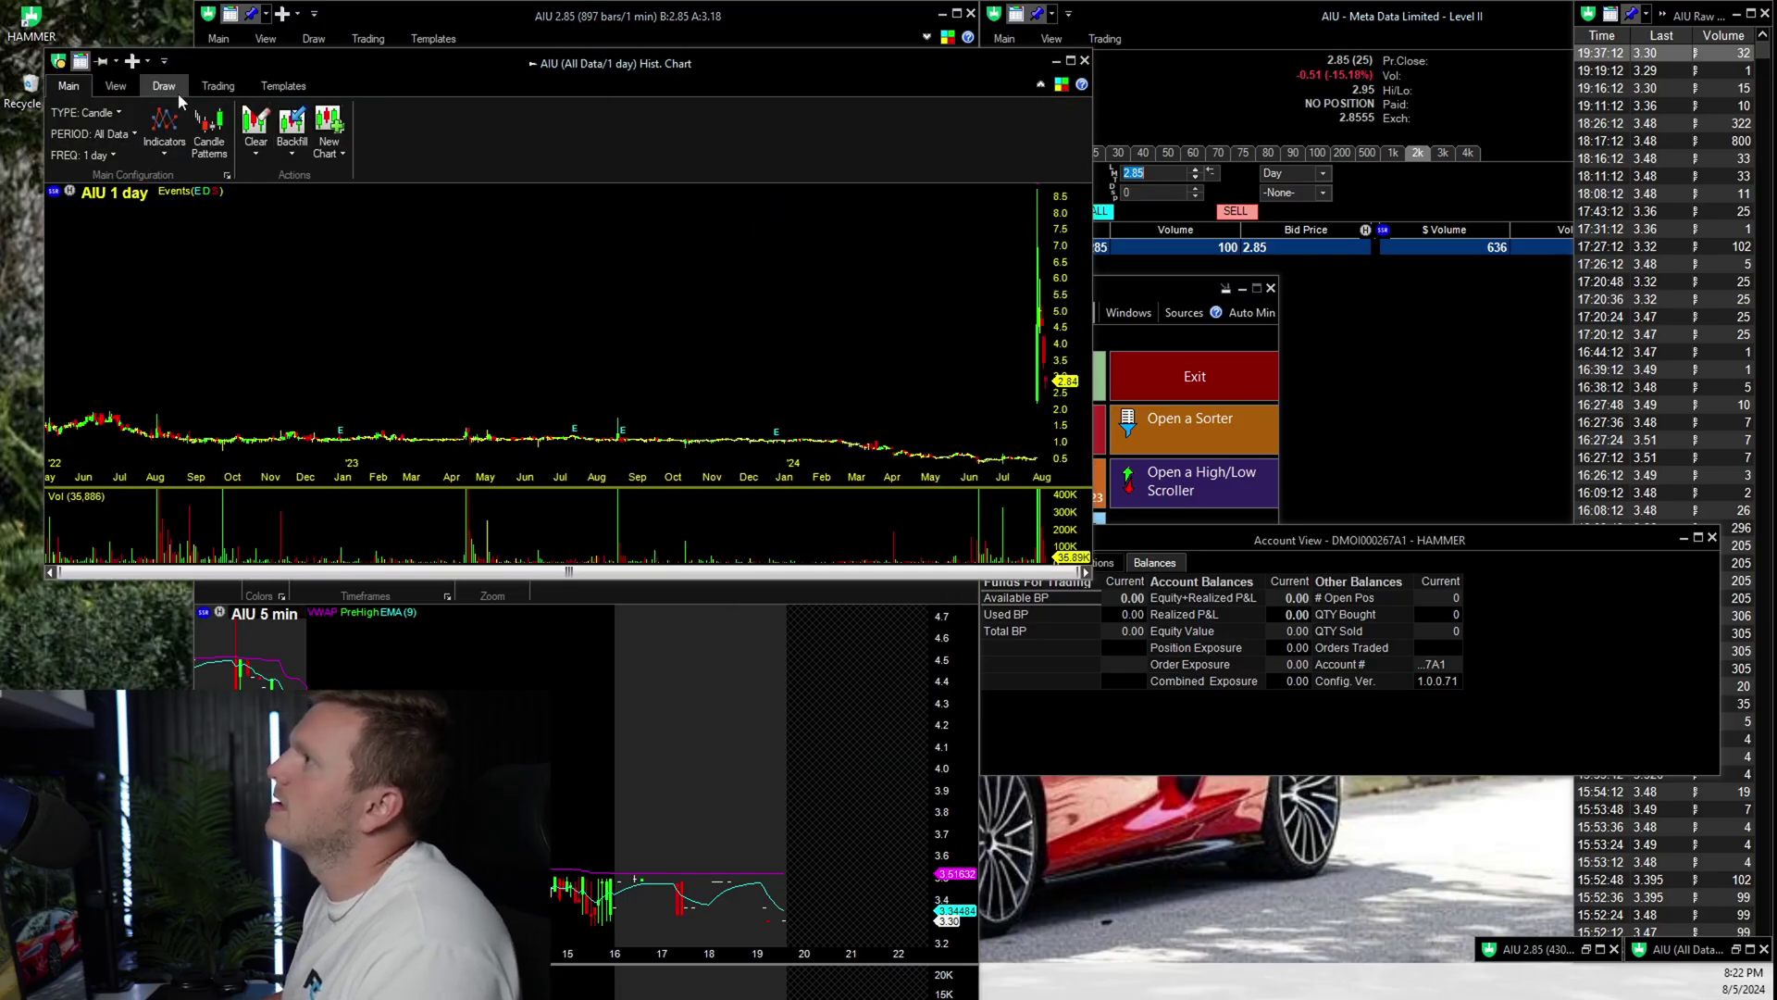
{"action": "left_click", "coordinate": [115, 85]}
{"action": "left_click", "coordinate": [122, 154]}
{"action": "left_click", "coordinate": [162, 224]}
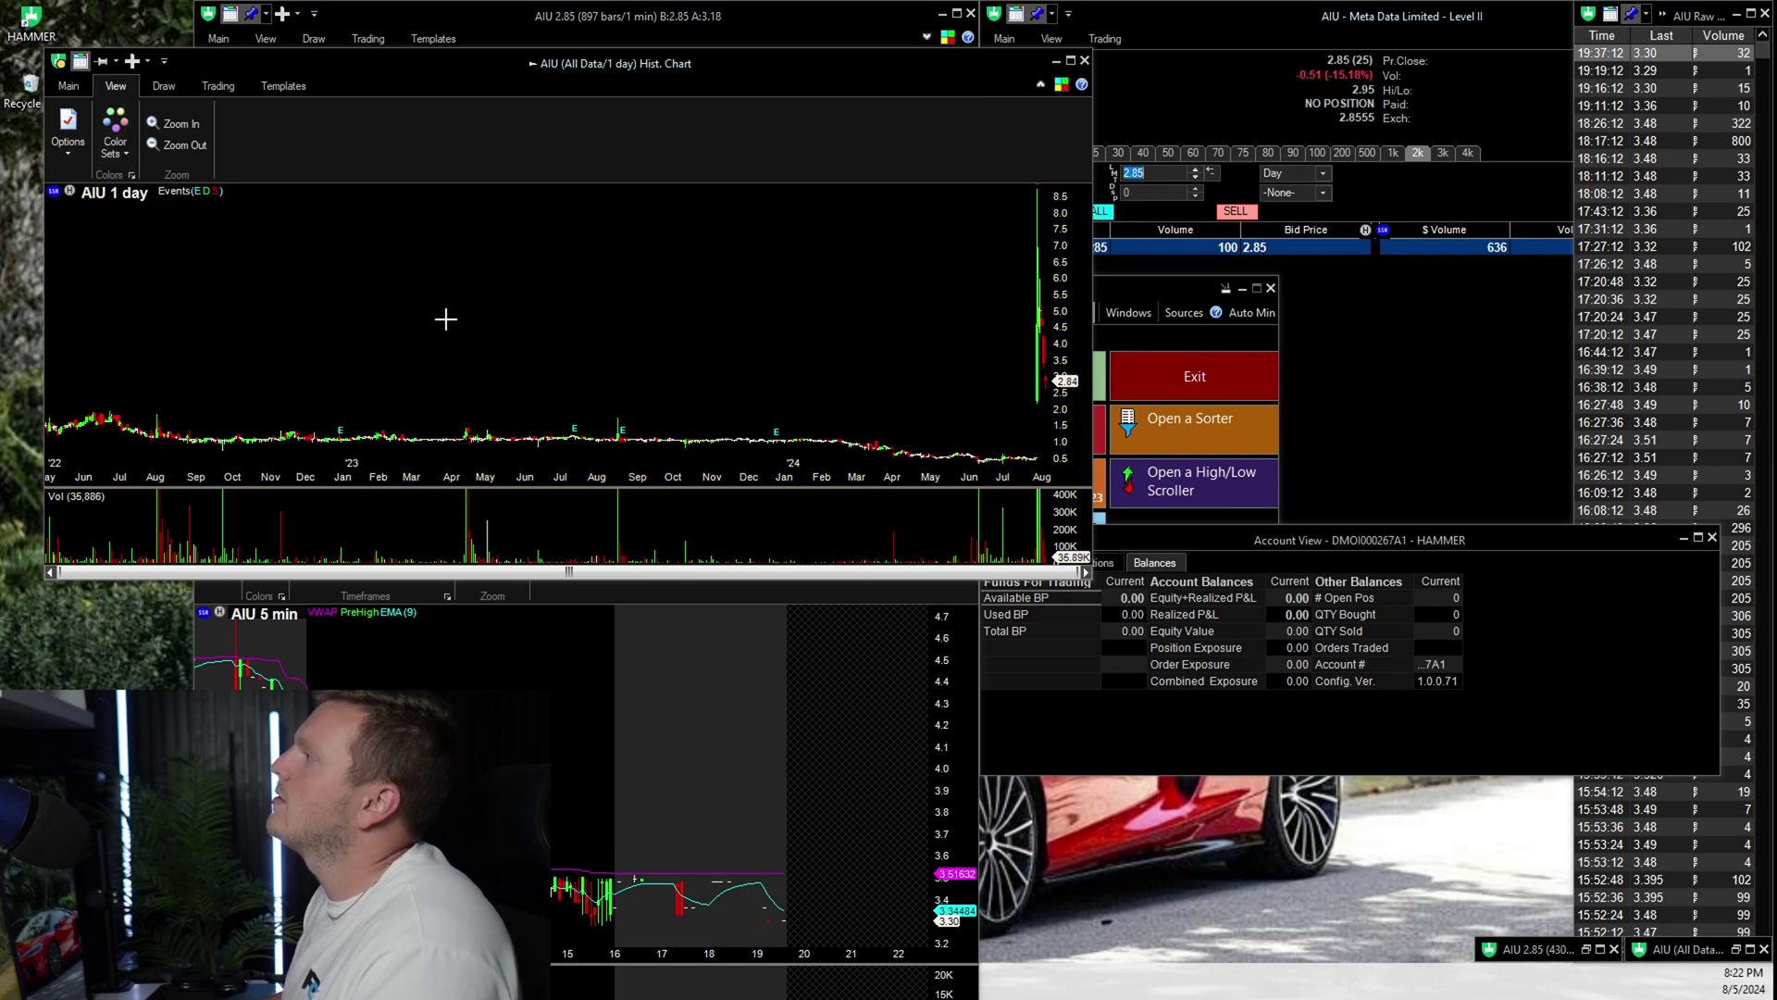
{"action": "scroll", "coordinate": [606, 417], "scroll_direction": "up", "scroll_amount": 10}
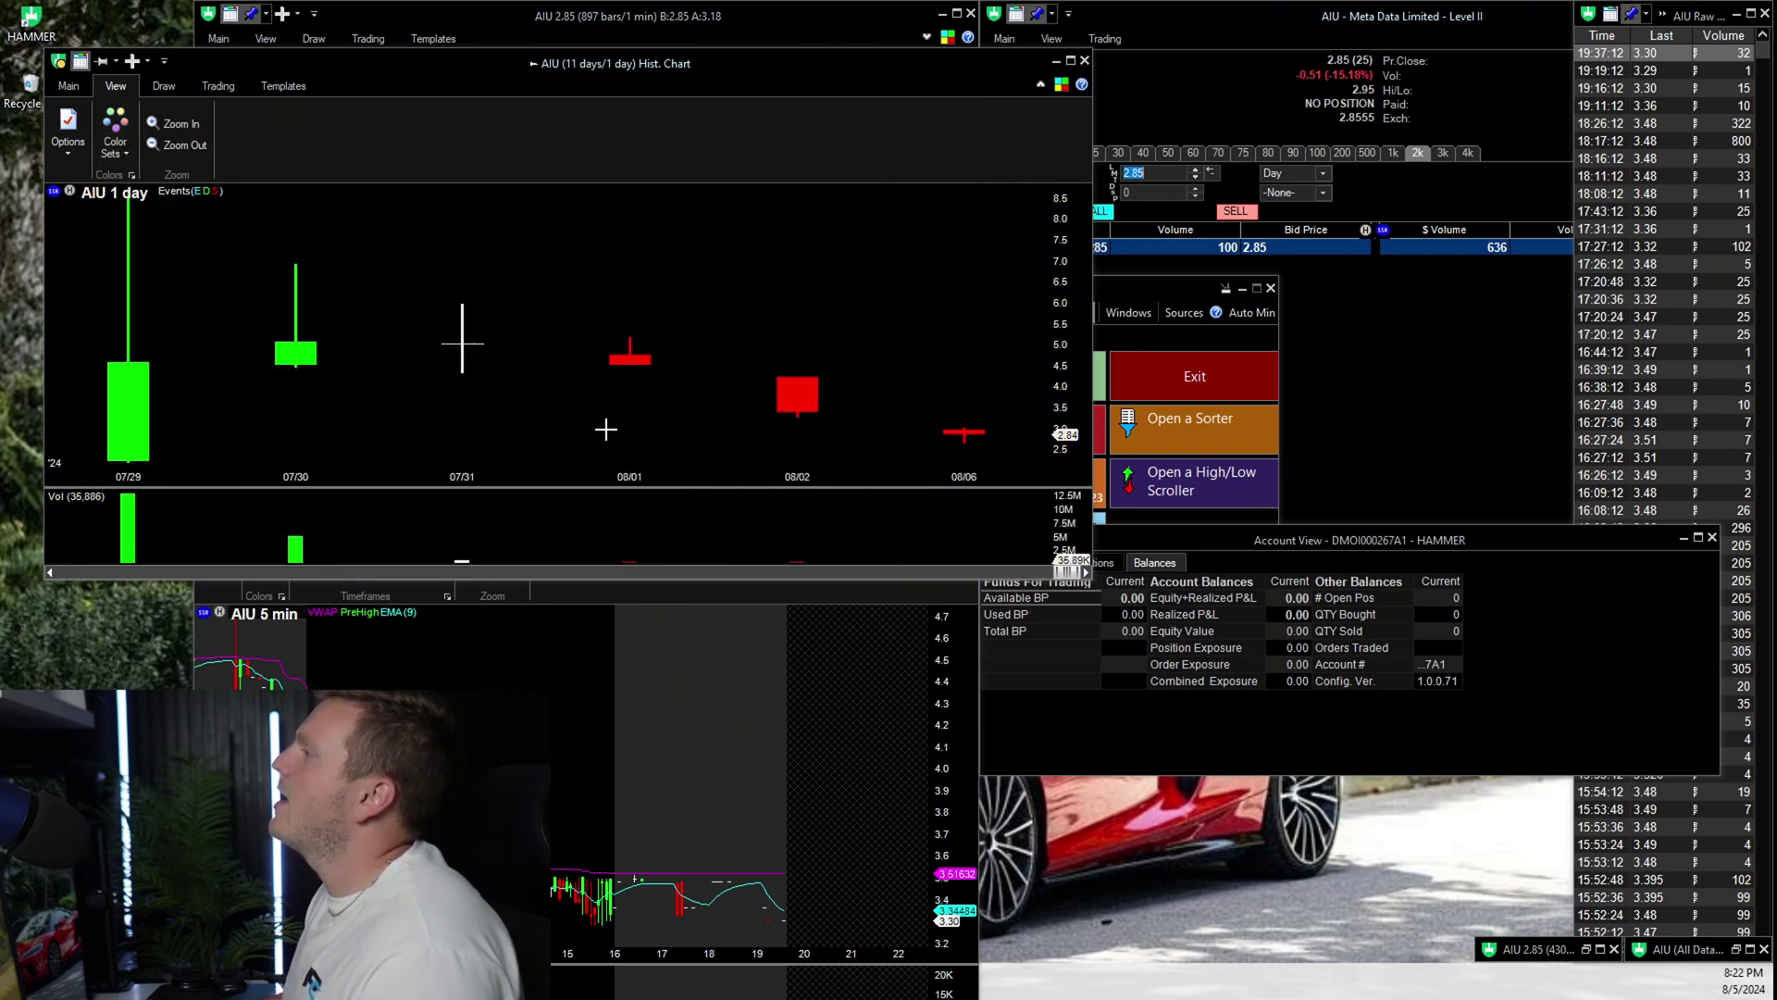
{"action": "scroll", "coordinate": [610, 428], "scroll_direction": "down", "scroll_amount": 8}
{"action": "left_click_drag", "start_coordinate": [778, 85], "coordinate": [810, 126]}
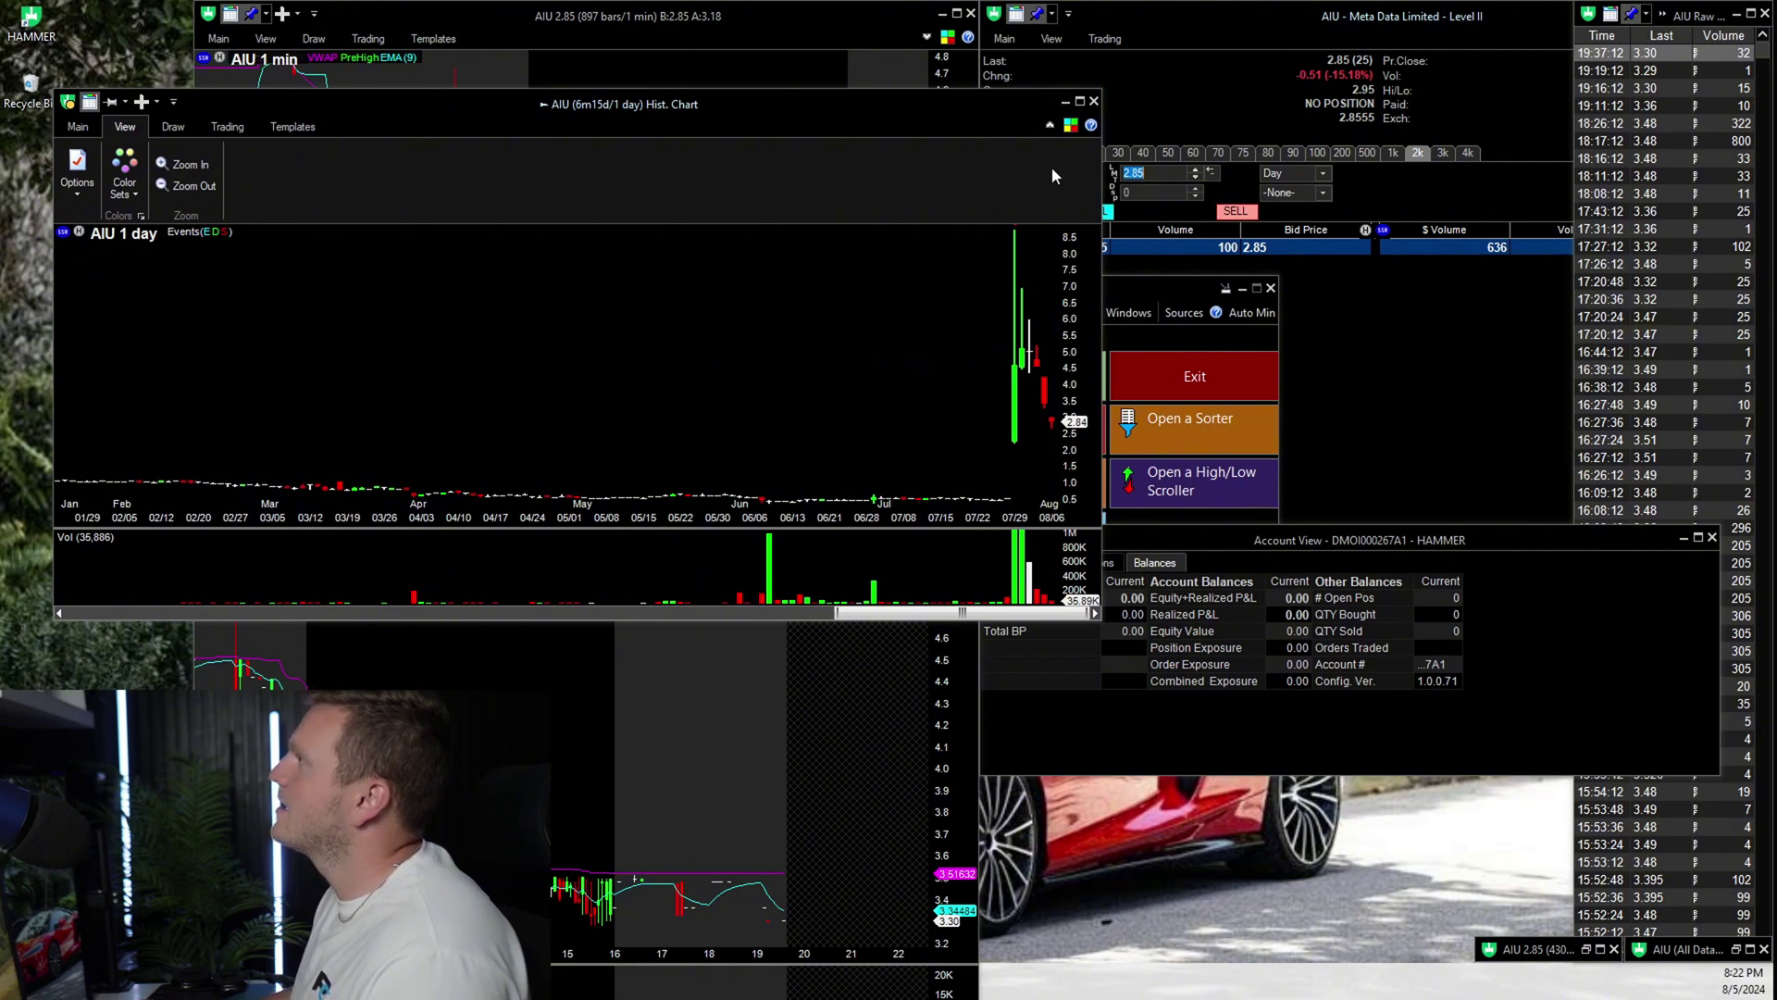
Minimize the daily historical and 240-minute charts to the taskbar.
{"action": "left_click", "coordinate": [1065, 100]}
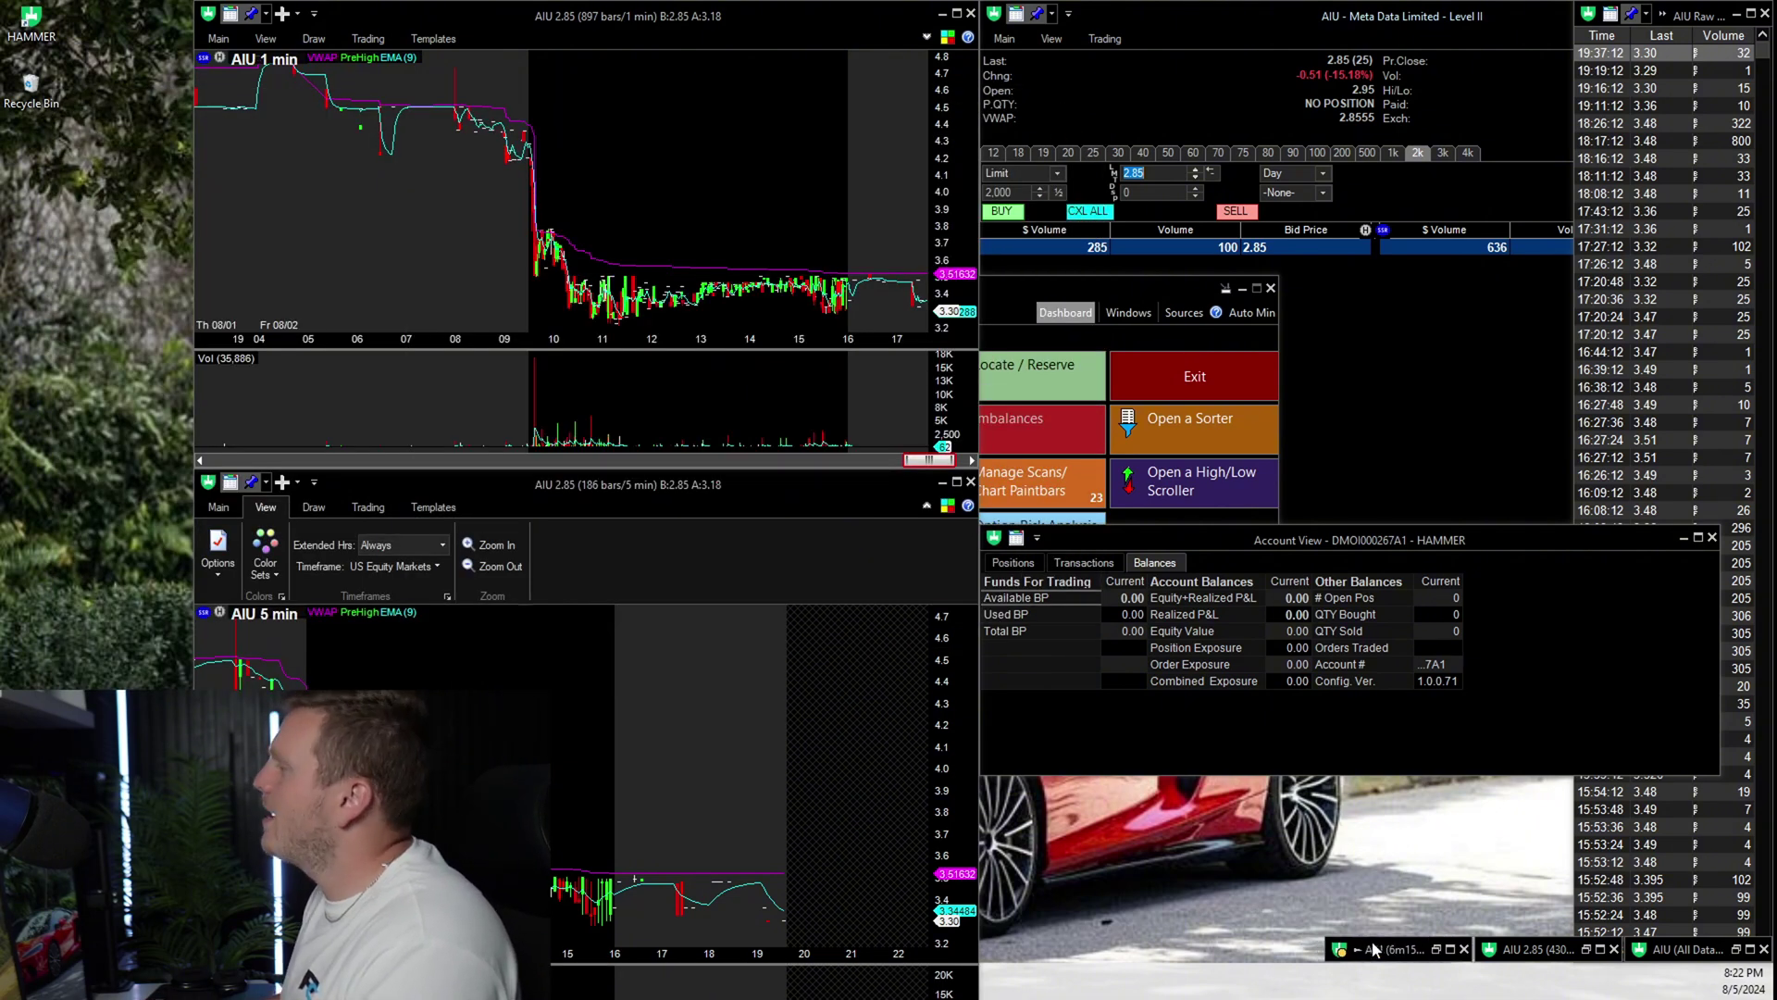
{"action": "left_click", "coordinate": [1438, 950]}
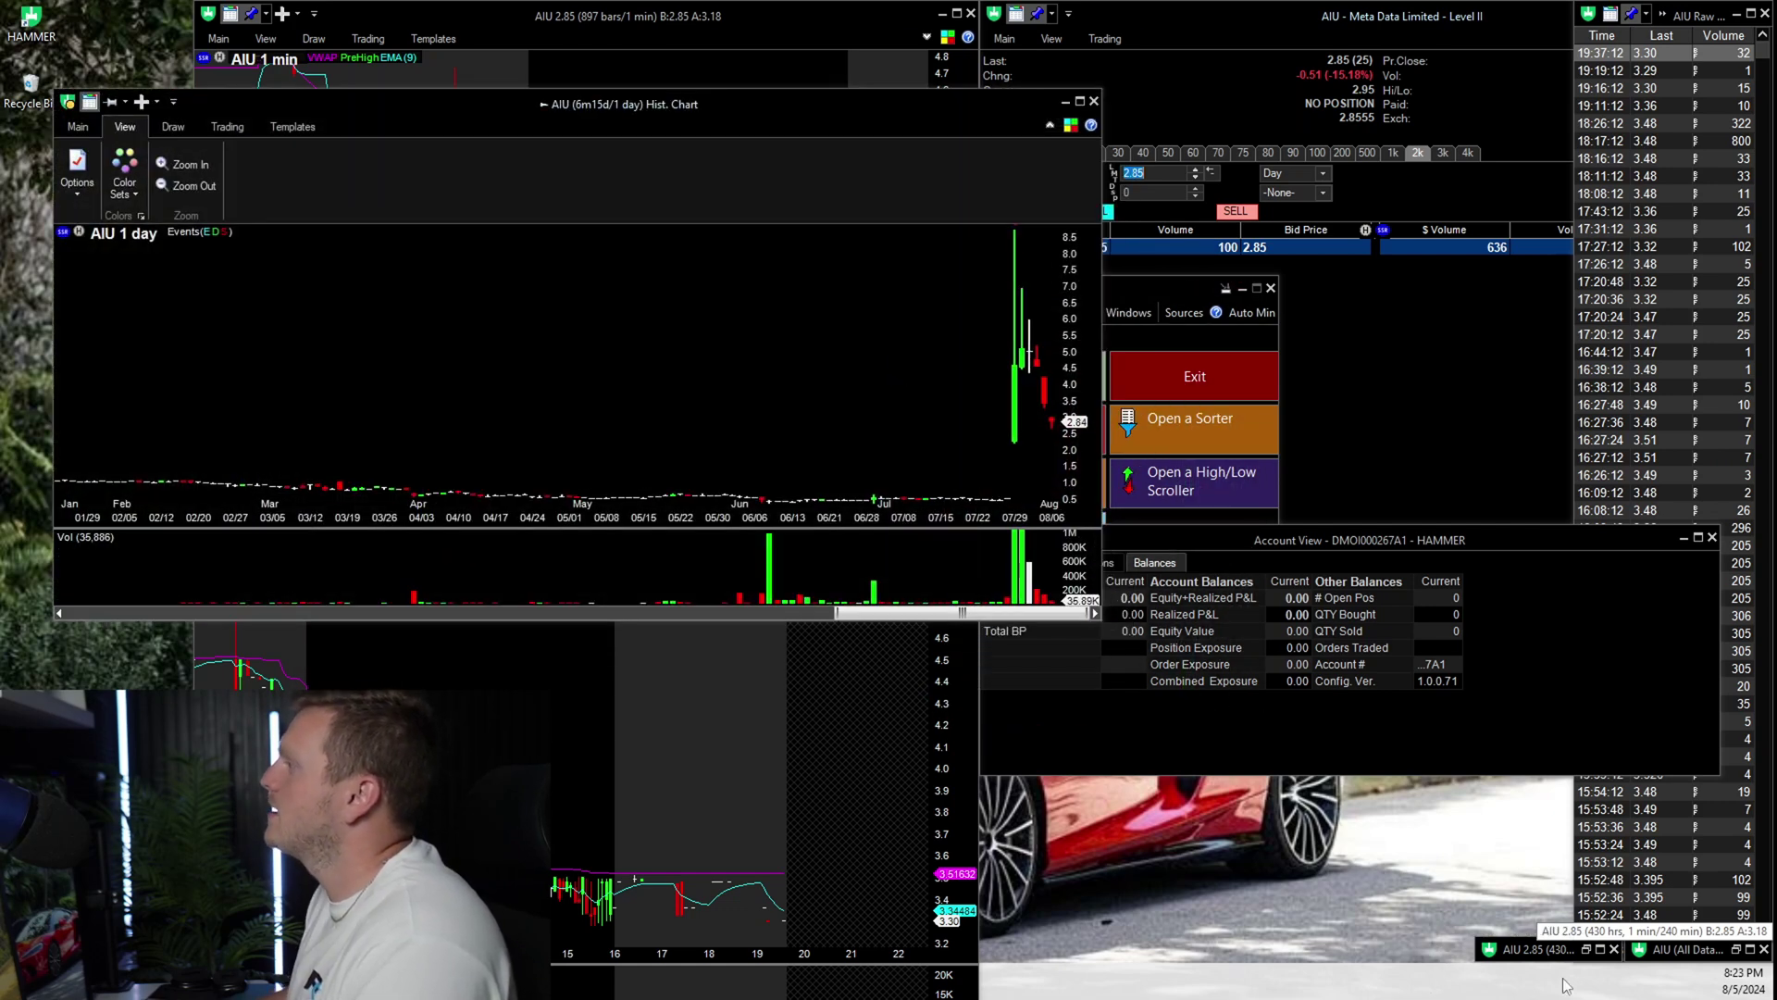
{"action": "left_click", "coordinate": [1594, 948]}
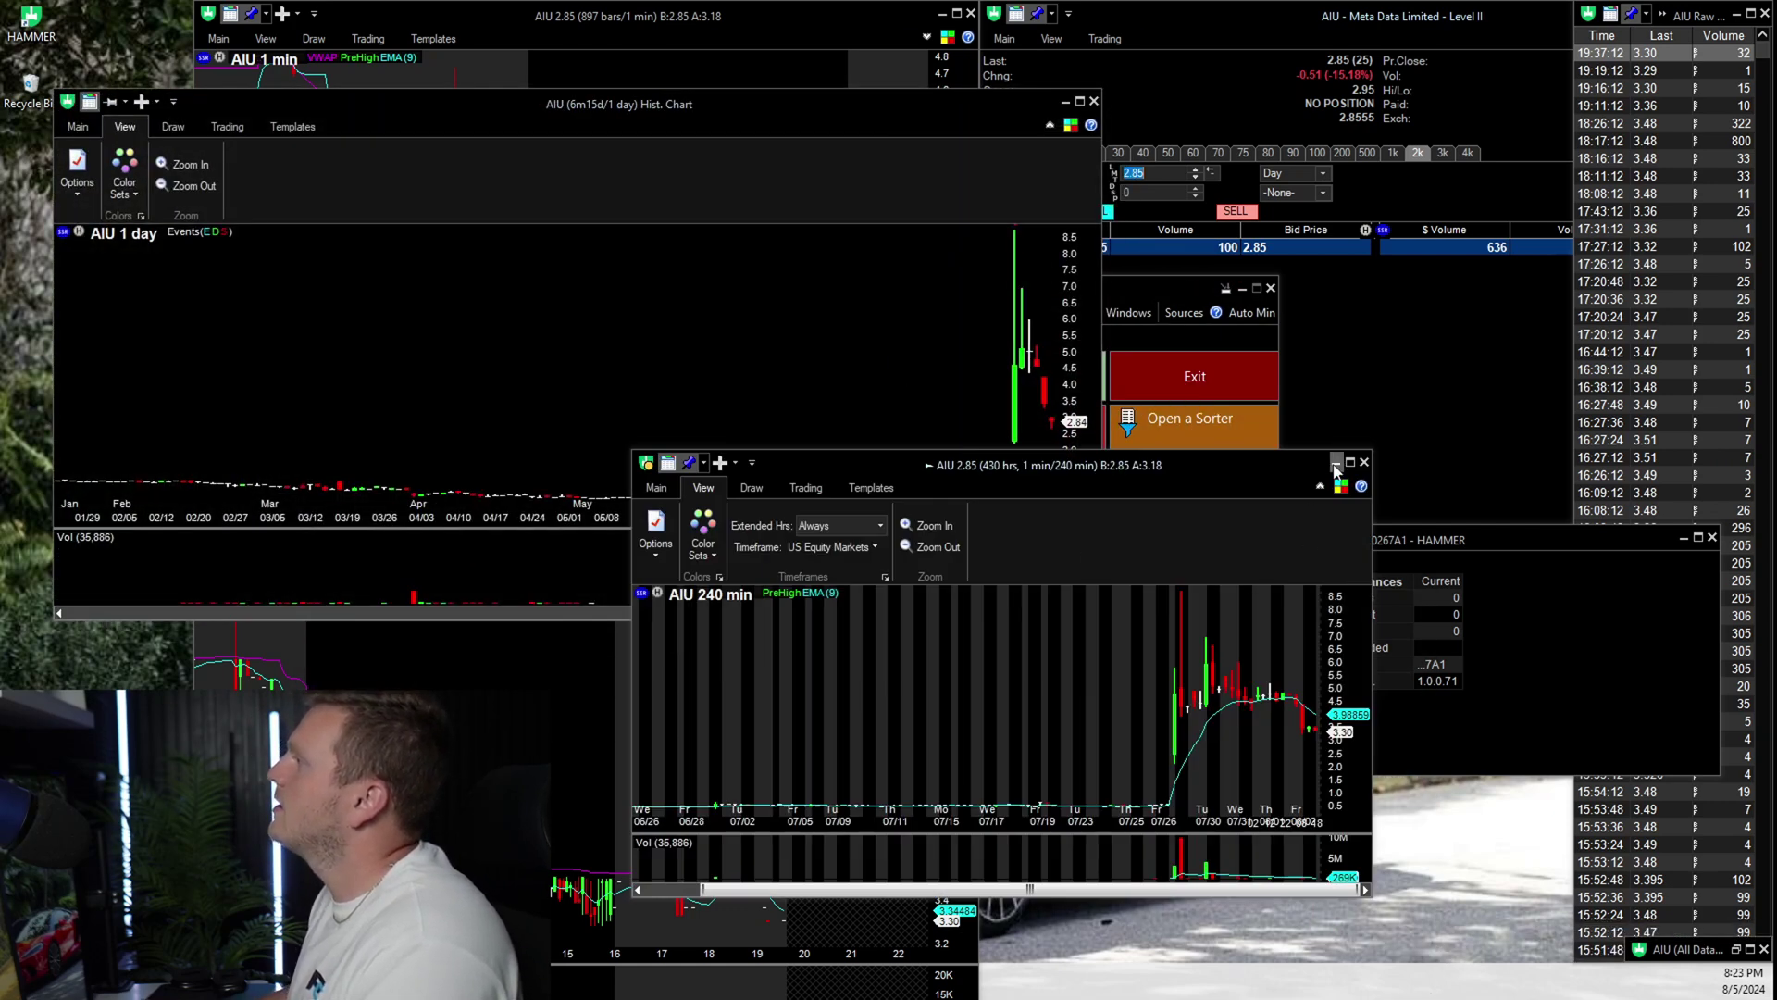
{"action": "left_click", "coordinate": [1336, 462]}
{"action": "left_click", "coordinate": [1066, 102]}
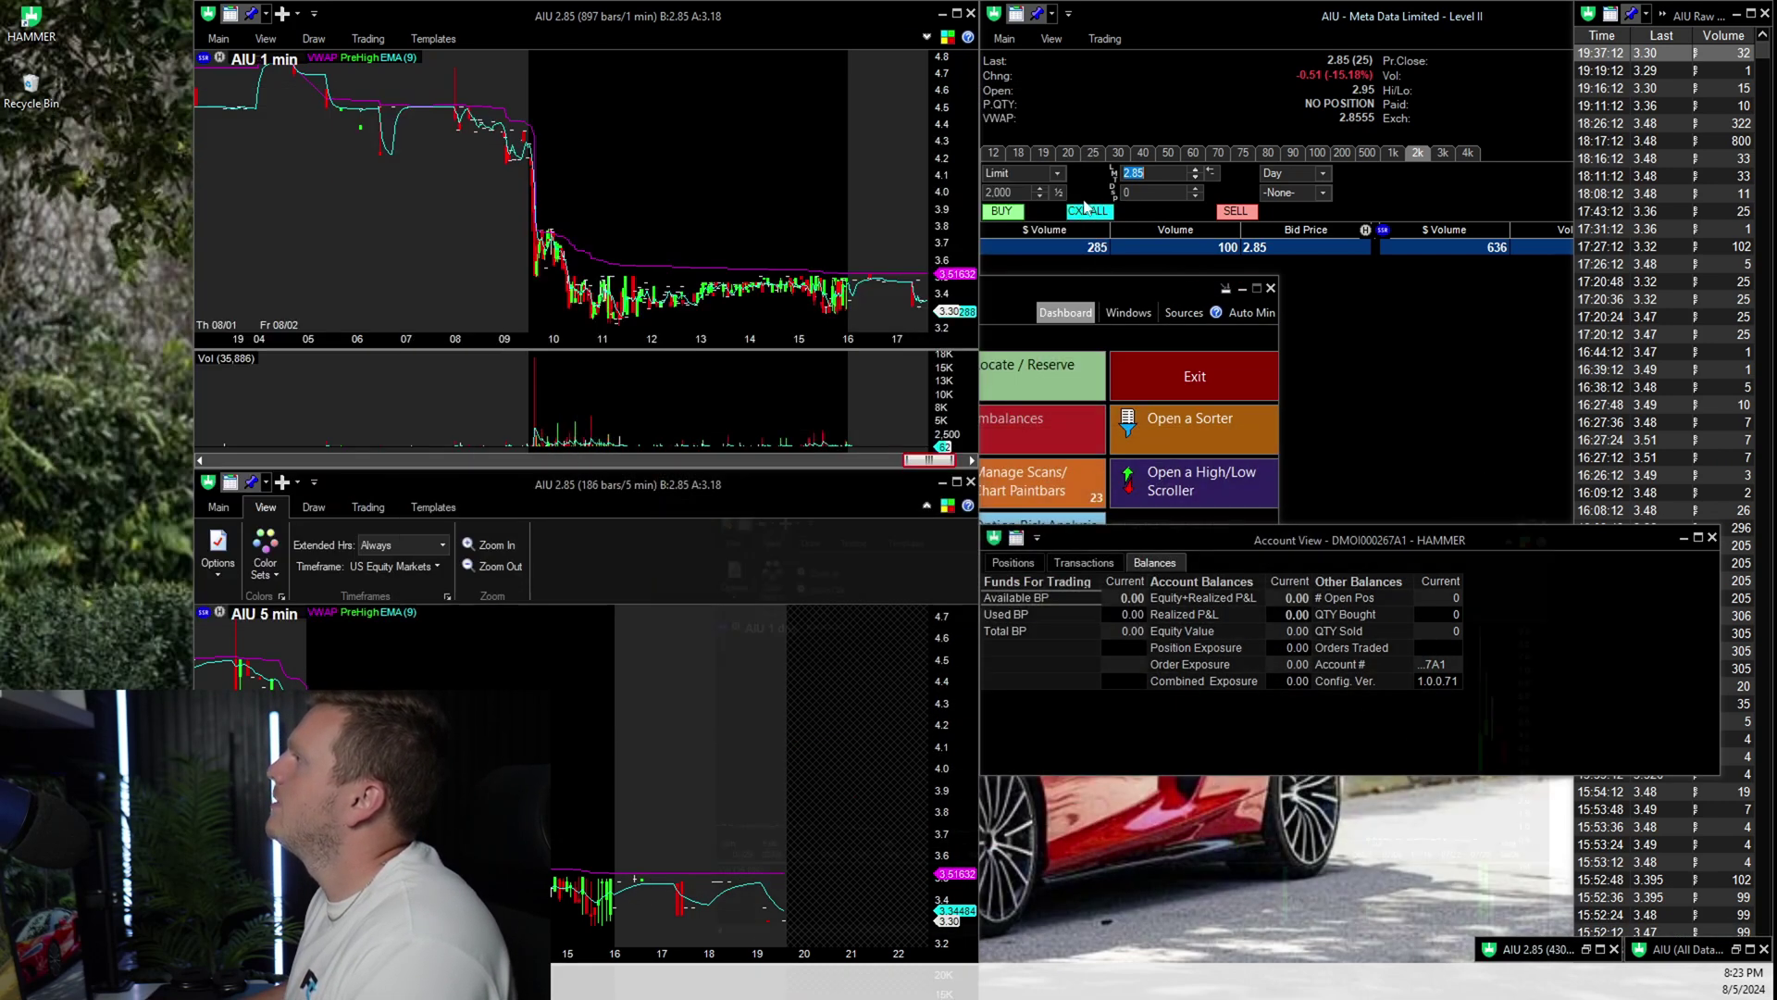
Stack the 5-minute chart at the top-left with the 1-minute chart below it.
{"action": "left_click", "coordinate": [1683, 539]}
{"action": "left_click_drag", "start_coordinate": [704, 15], "coordinate": [507, 16]}
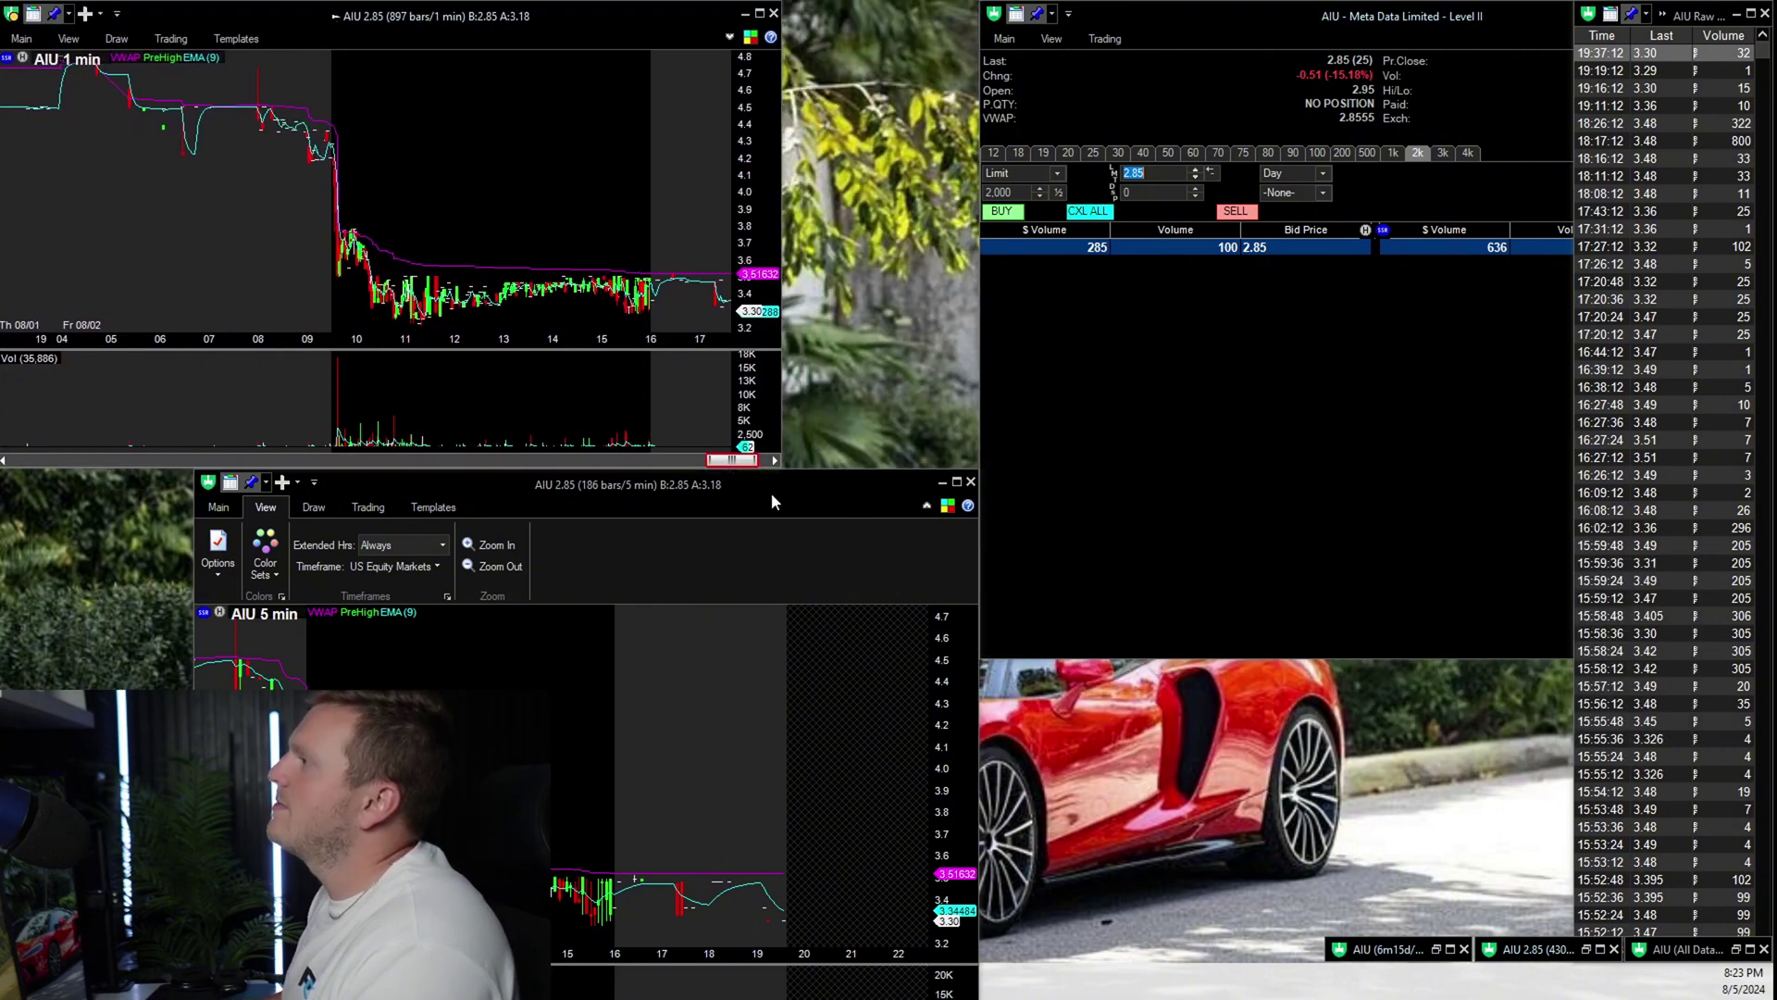
{"action": "left_click_drag", "start_coordinate": [615, 492], "coordinate": [395, 60]}
{"action": "left_click_drag", "start_coordinate": [616, 8], "coordinate": [617, 500]}
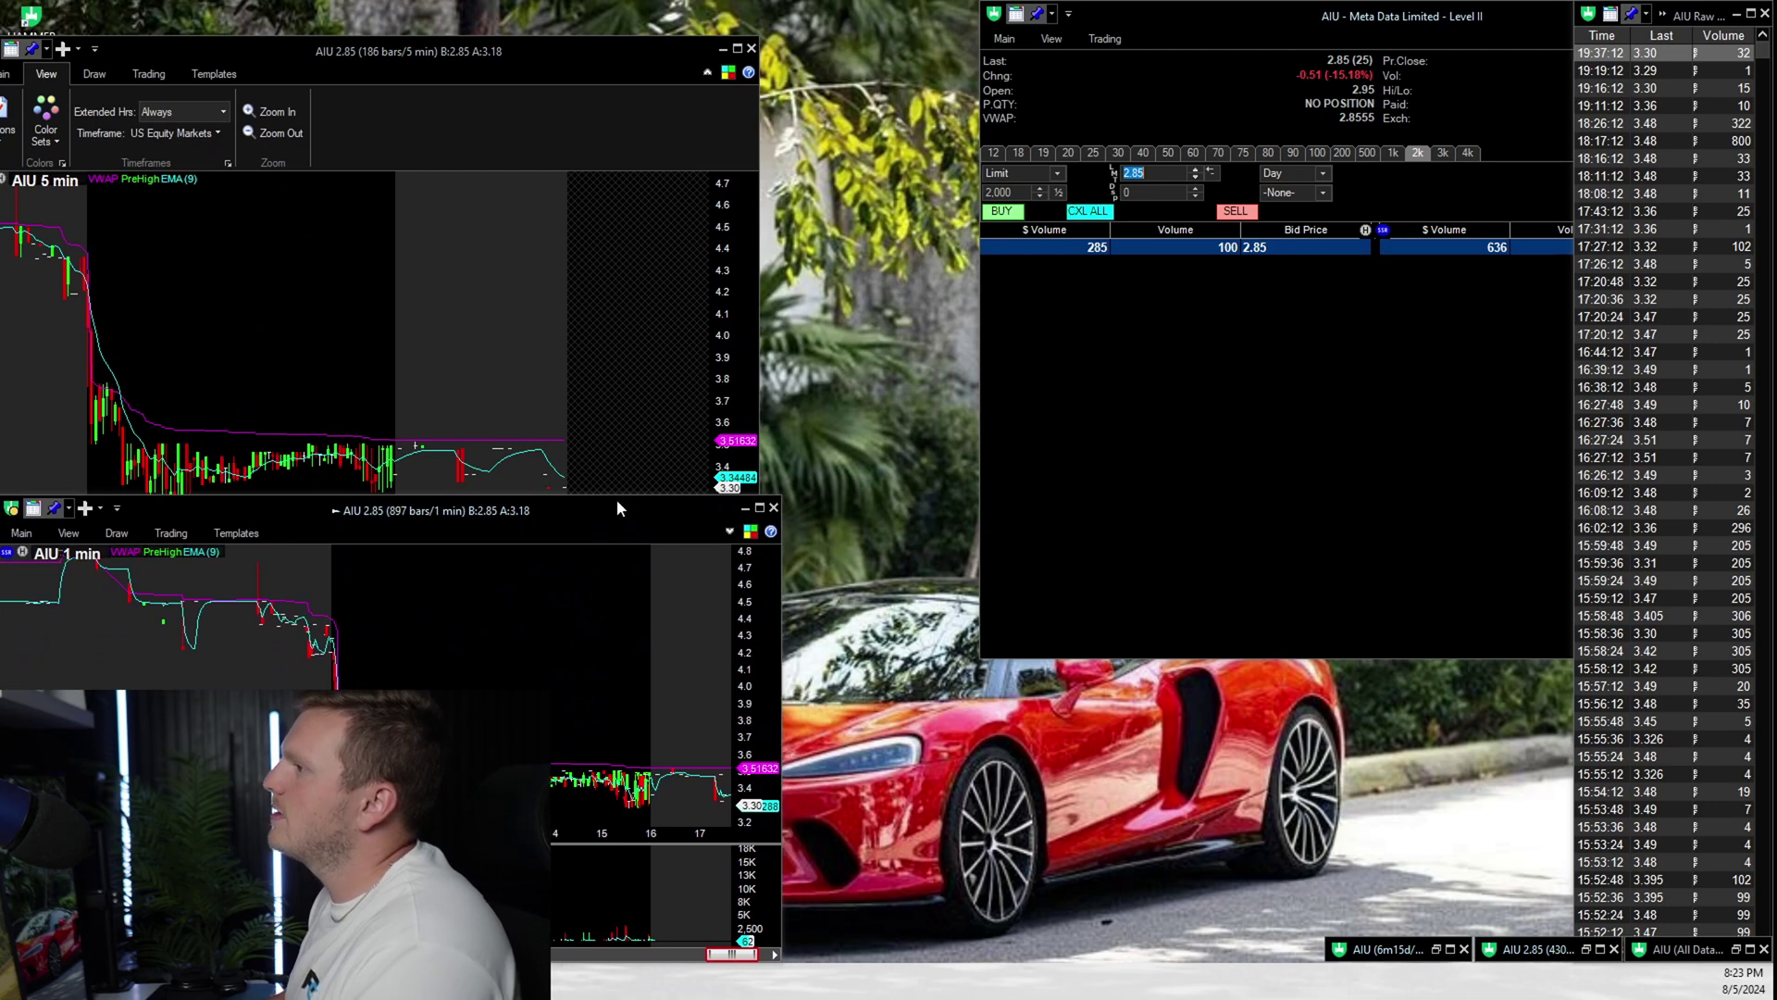
{"action": "left_click_drag", "start_coordinate": [625, 64], "coordinate": [664, 19]}
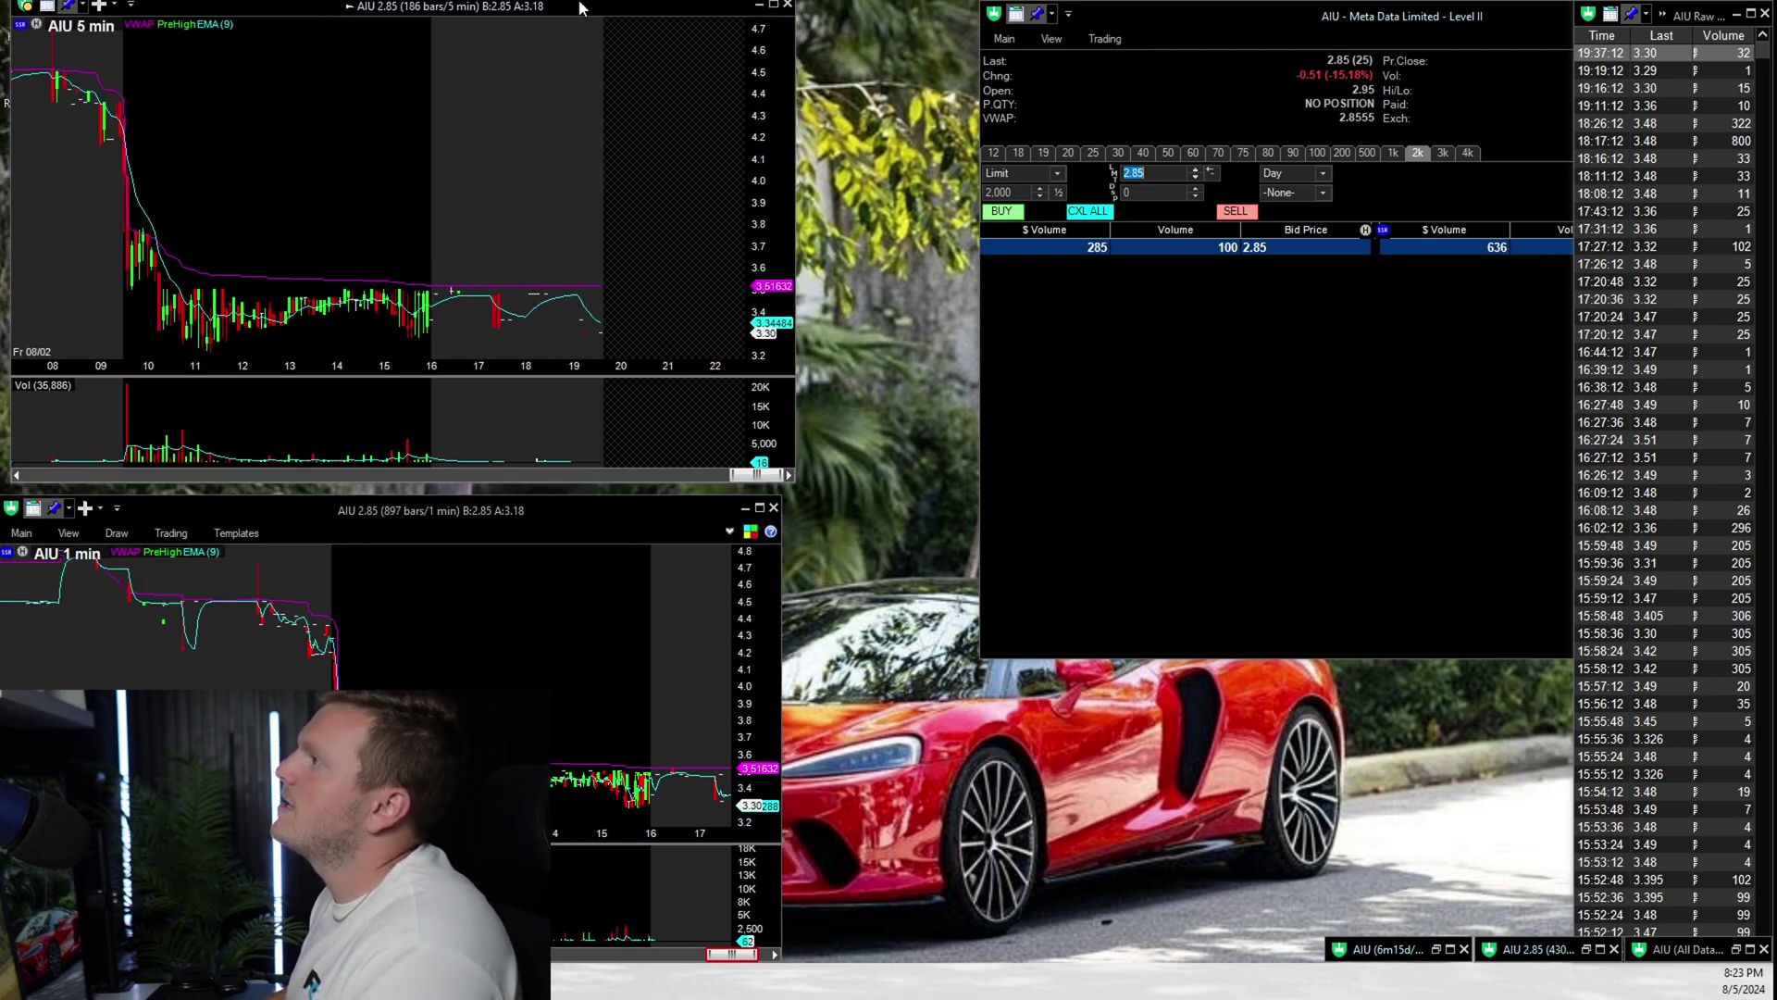
Place and resize Level II beside the charts, with a widened Account View beneath it.
{"action": "left_click_drag", "start_coordinate": [1148, 25], "coordinate": [961, 37]}
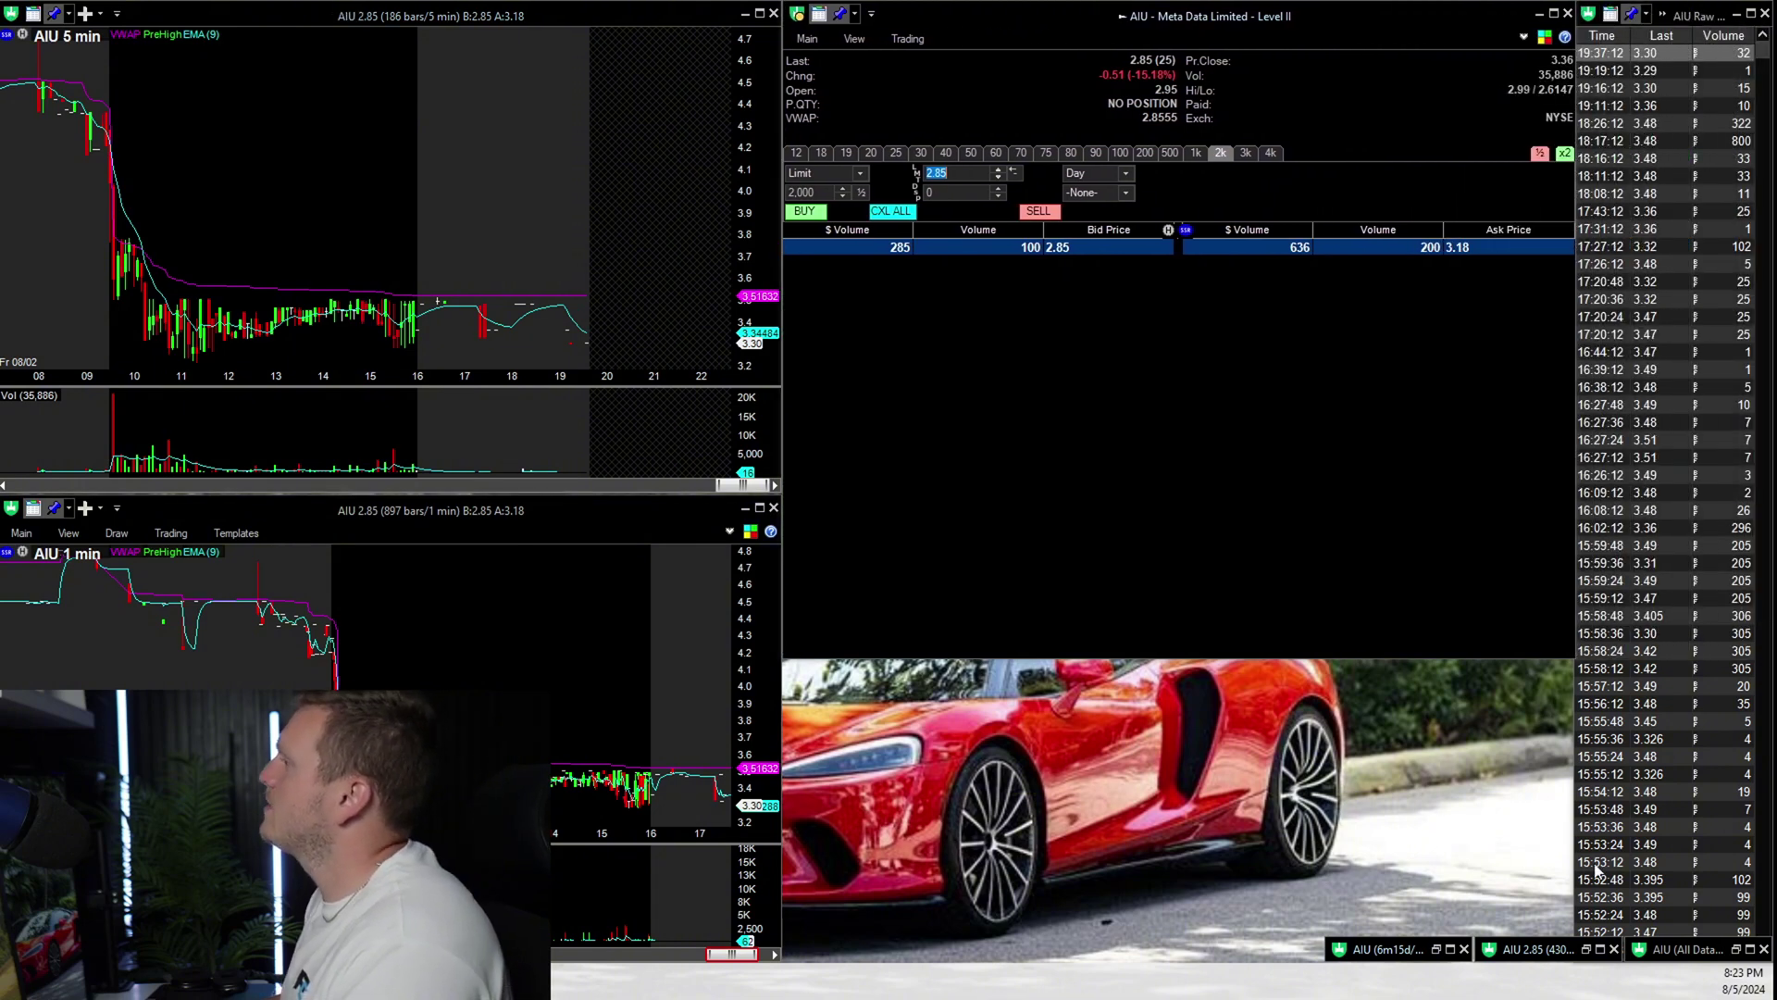
{"action": "left_click_drag", "start_coordinate": [1000, 657], "coordinate": [1042, 707]}
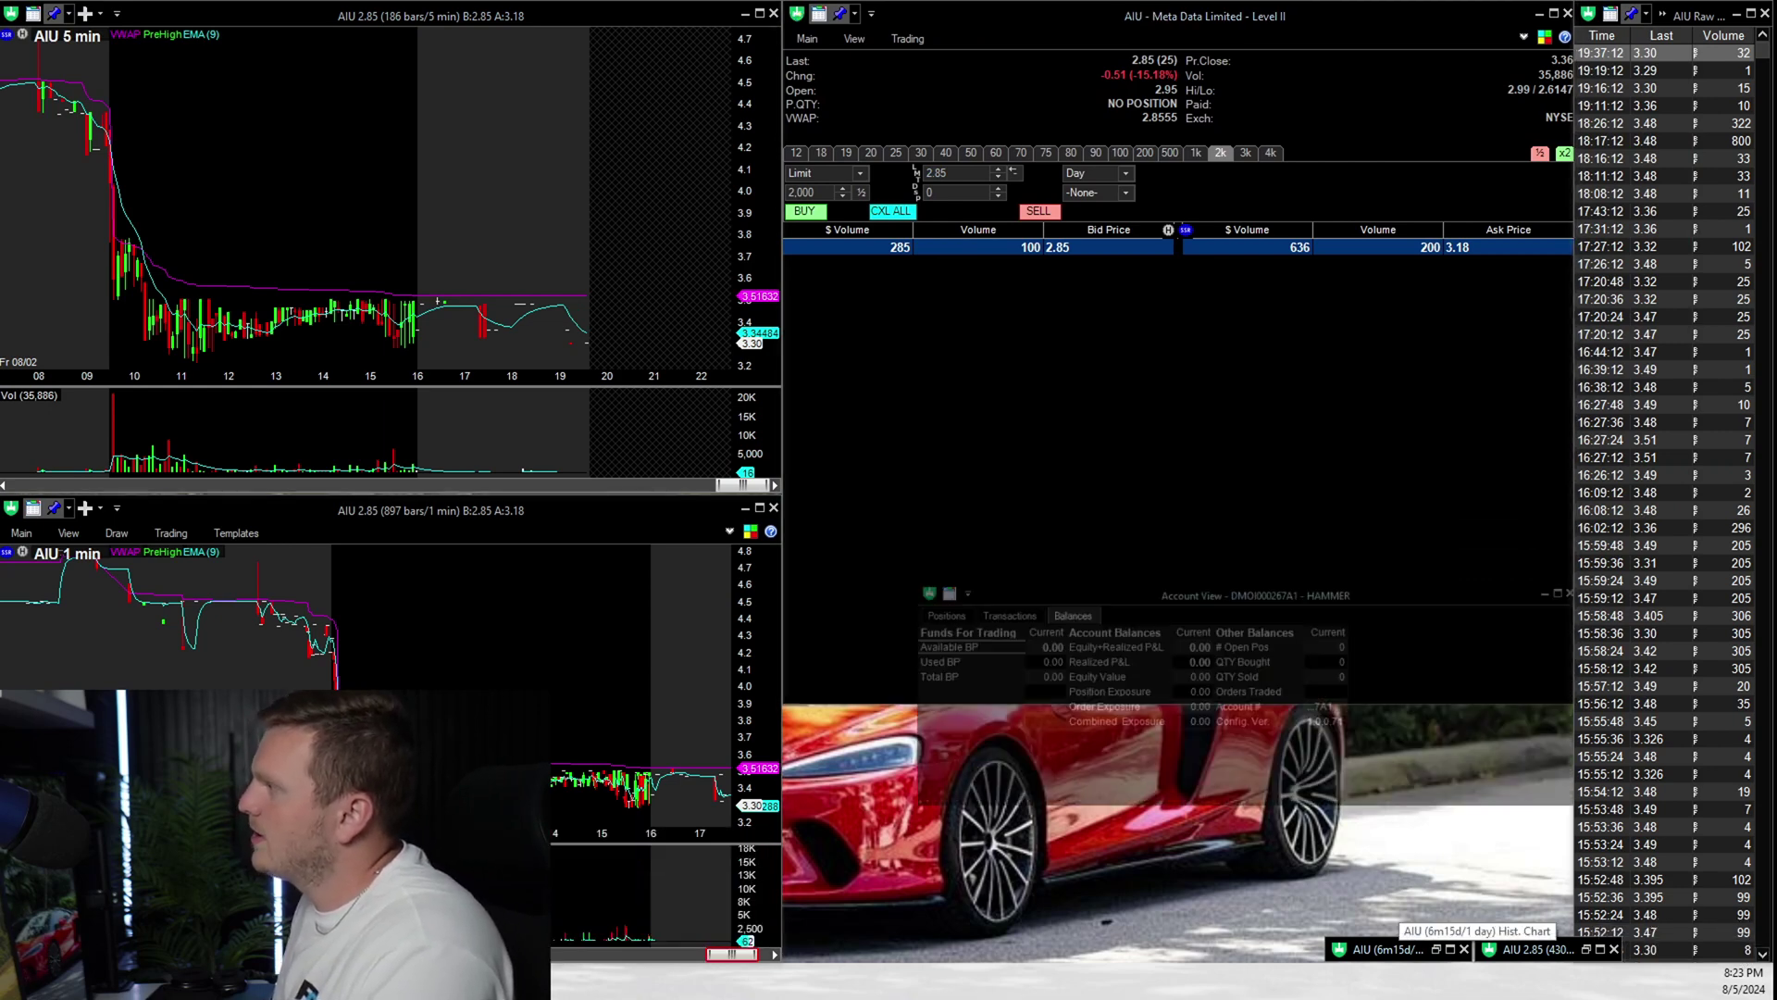
{"action": "left_click_drag", "start_coordinate": [1105, 547], "coordinate": [909, 727]}
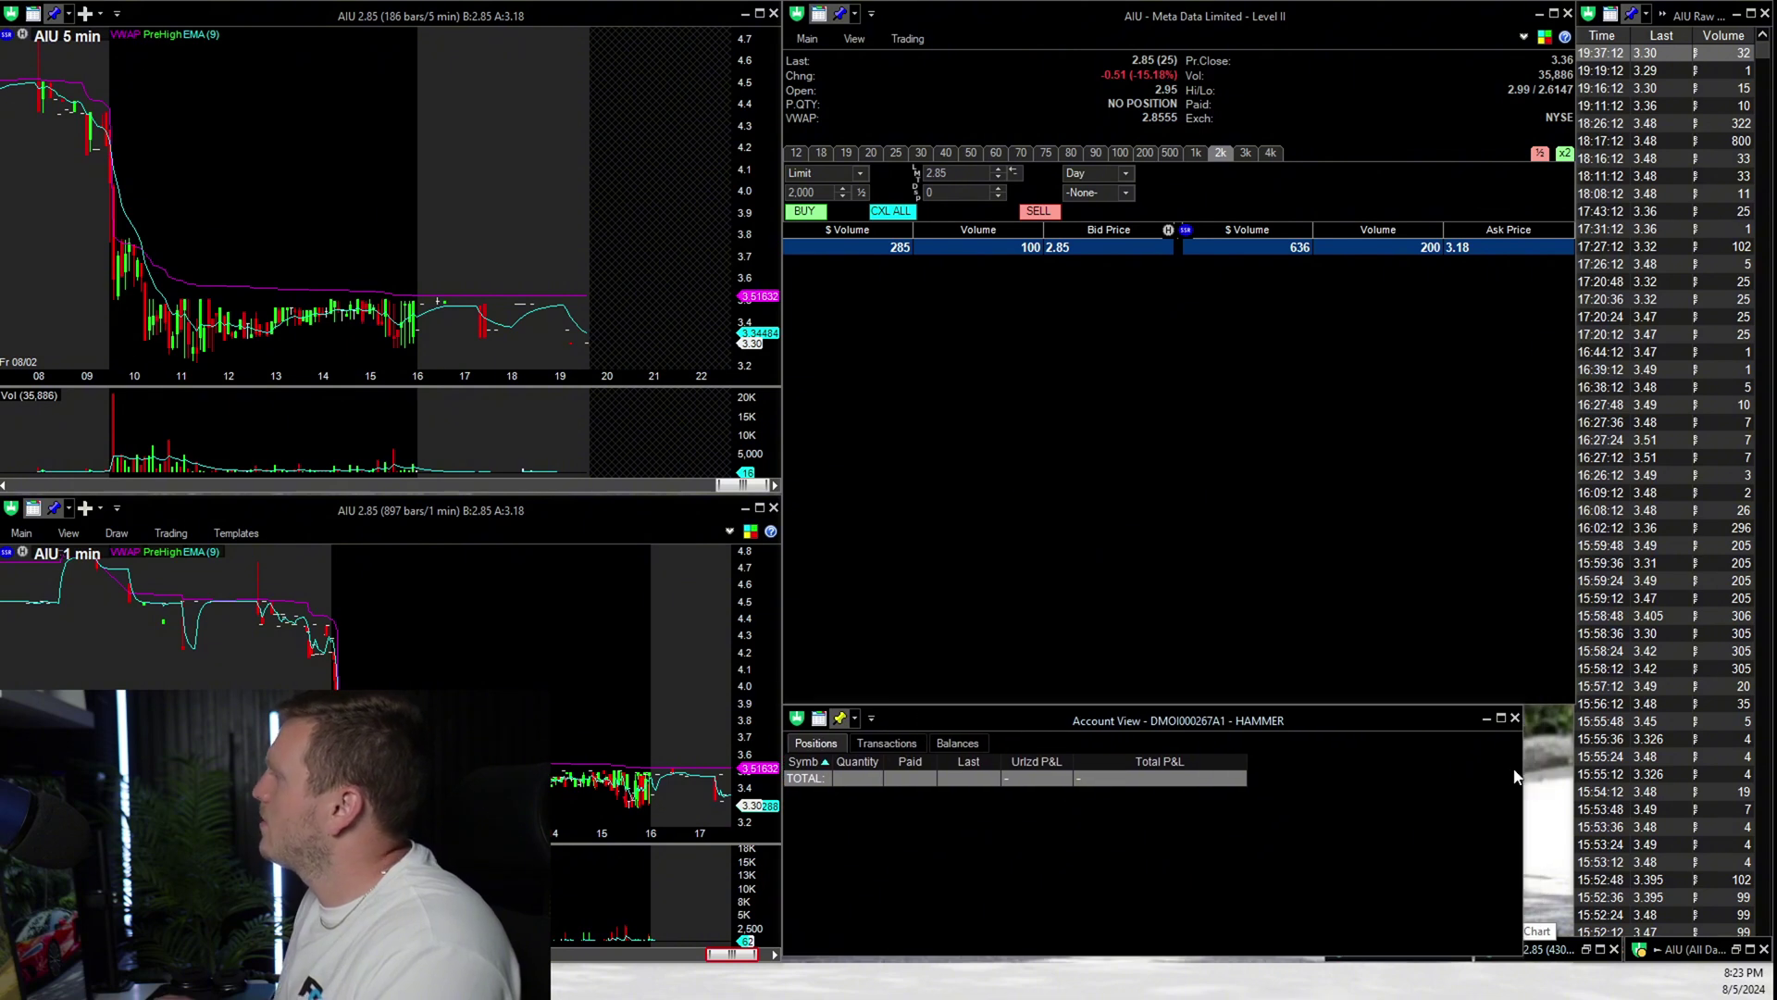
{"action": "left_click_drag", "start_coordinate": [1527, 772], "coordinate": [1576, 774]}
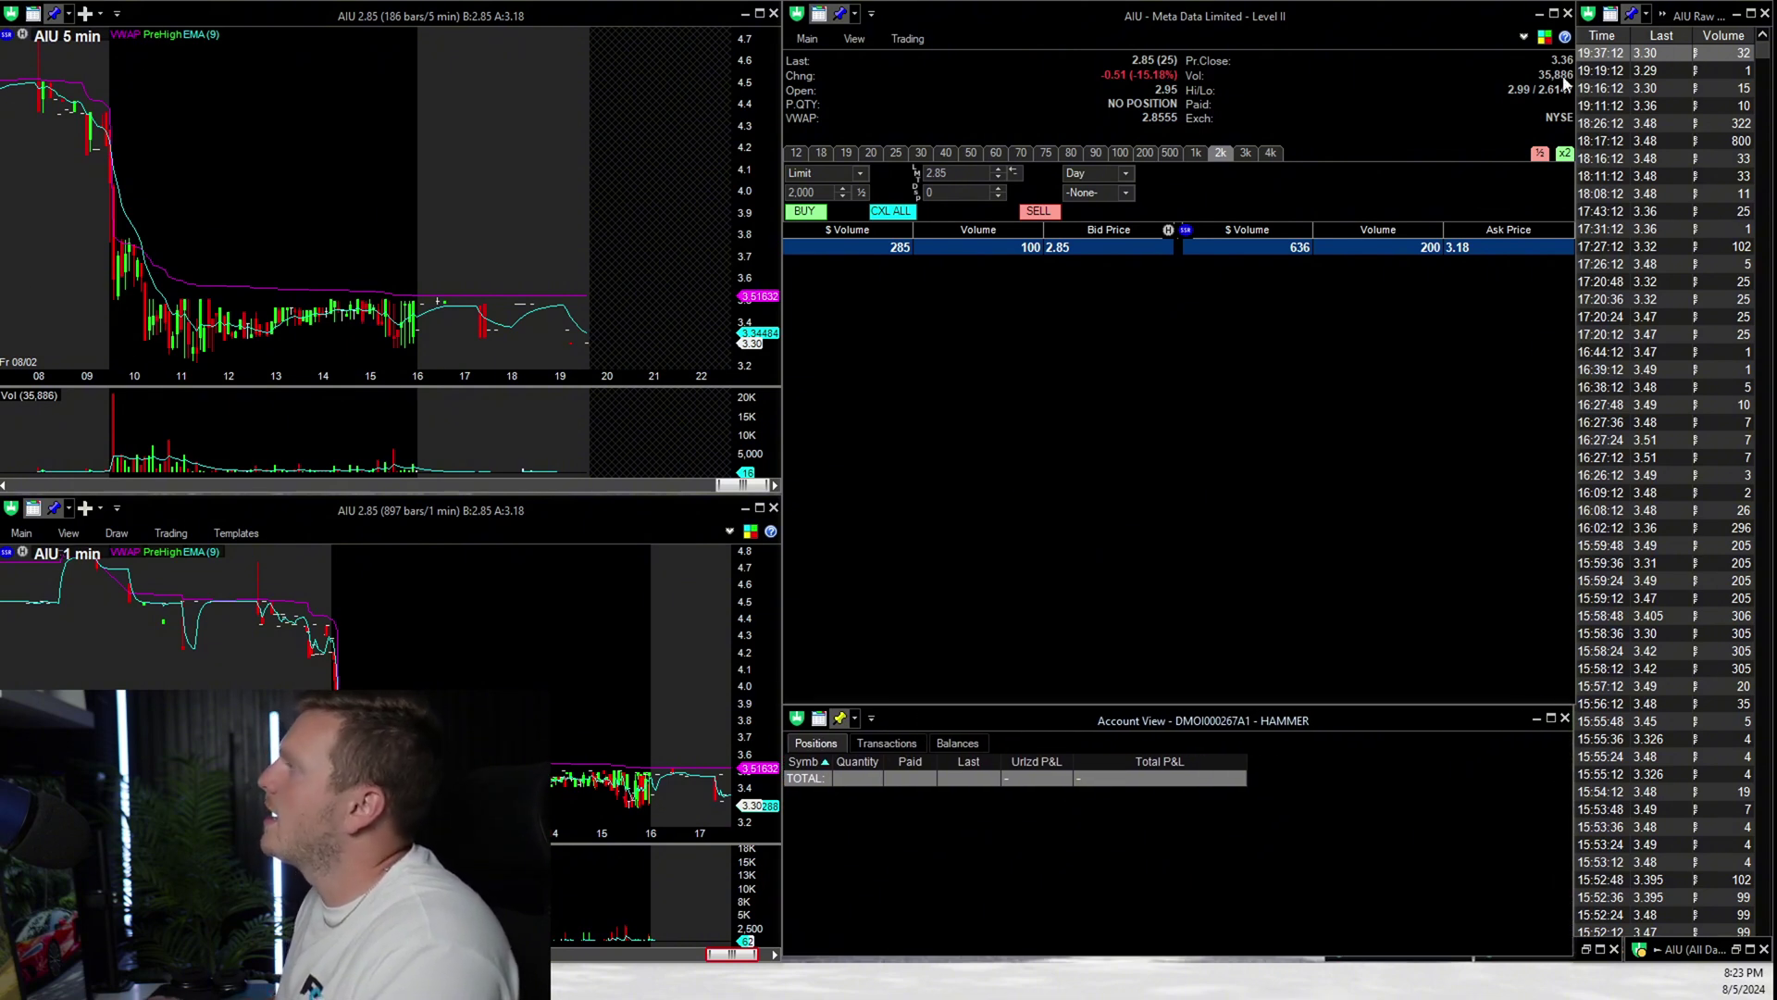
Try green linking on Account View and red linking with TSLA on the 5-minute chart.
{"action": "left_click", "coordinate": [840, 718]}
{"action": "left_click", "coordinate": [871, 153]}
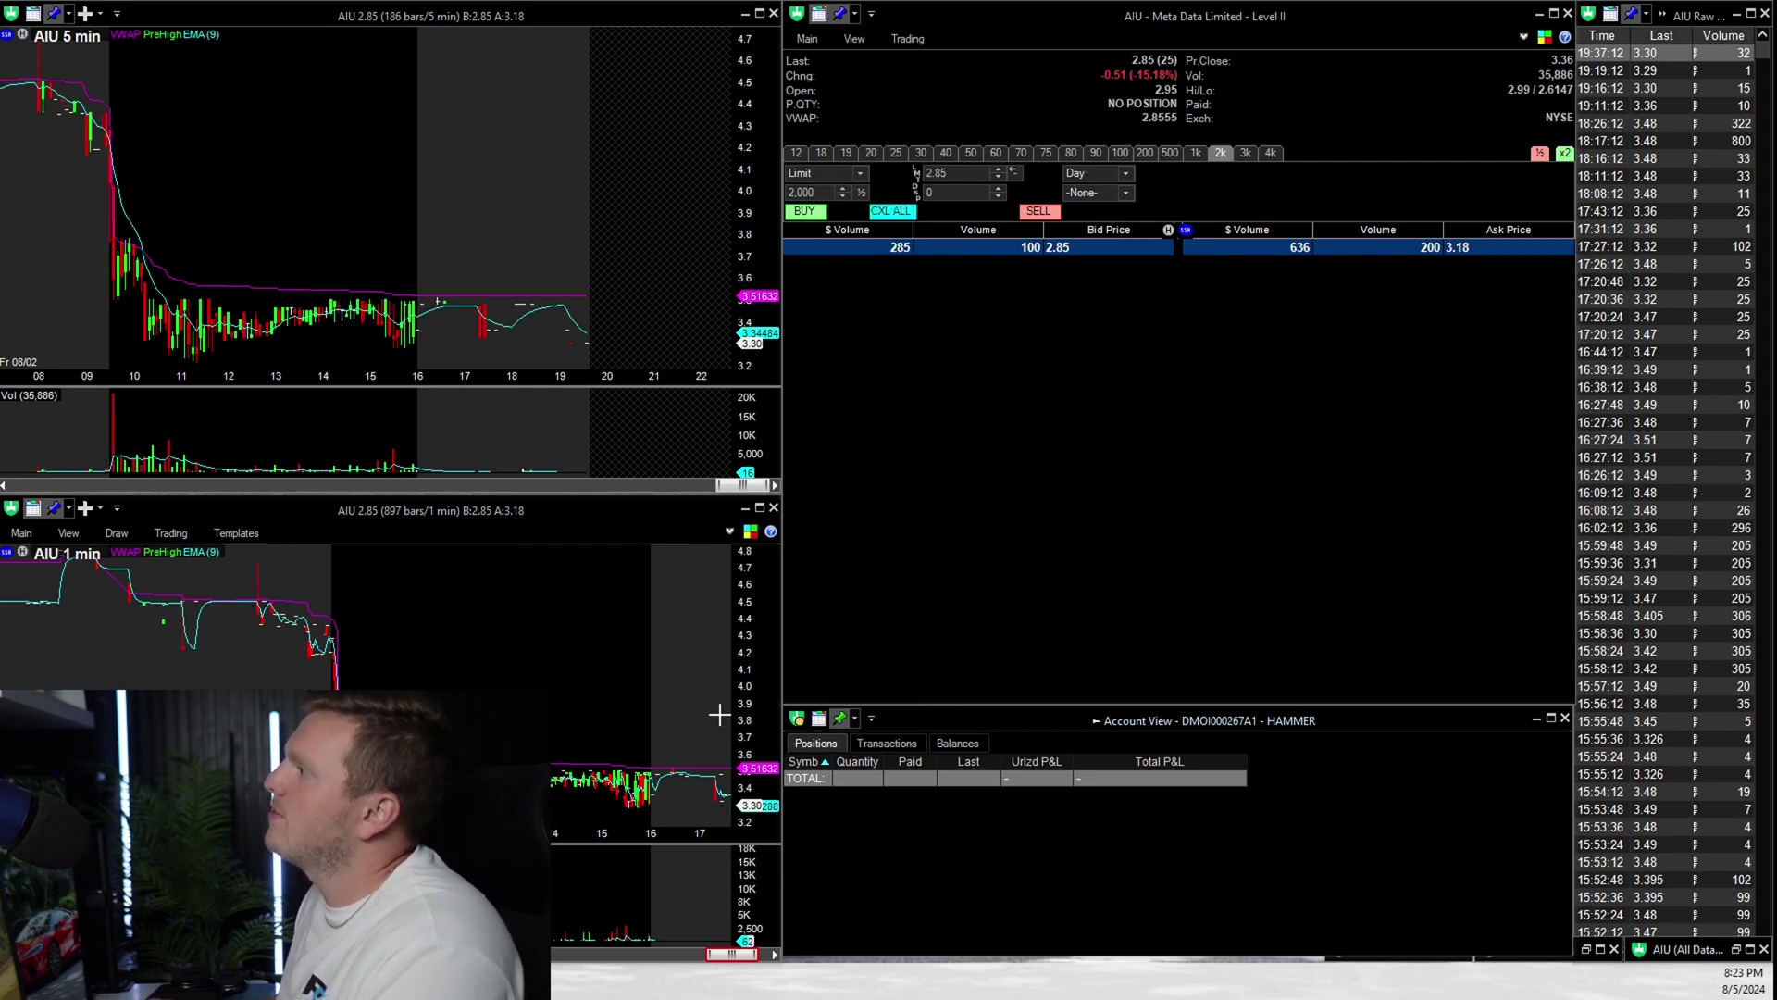
{"action": "left_click", "coordinate": [65, 13]}
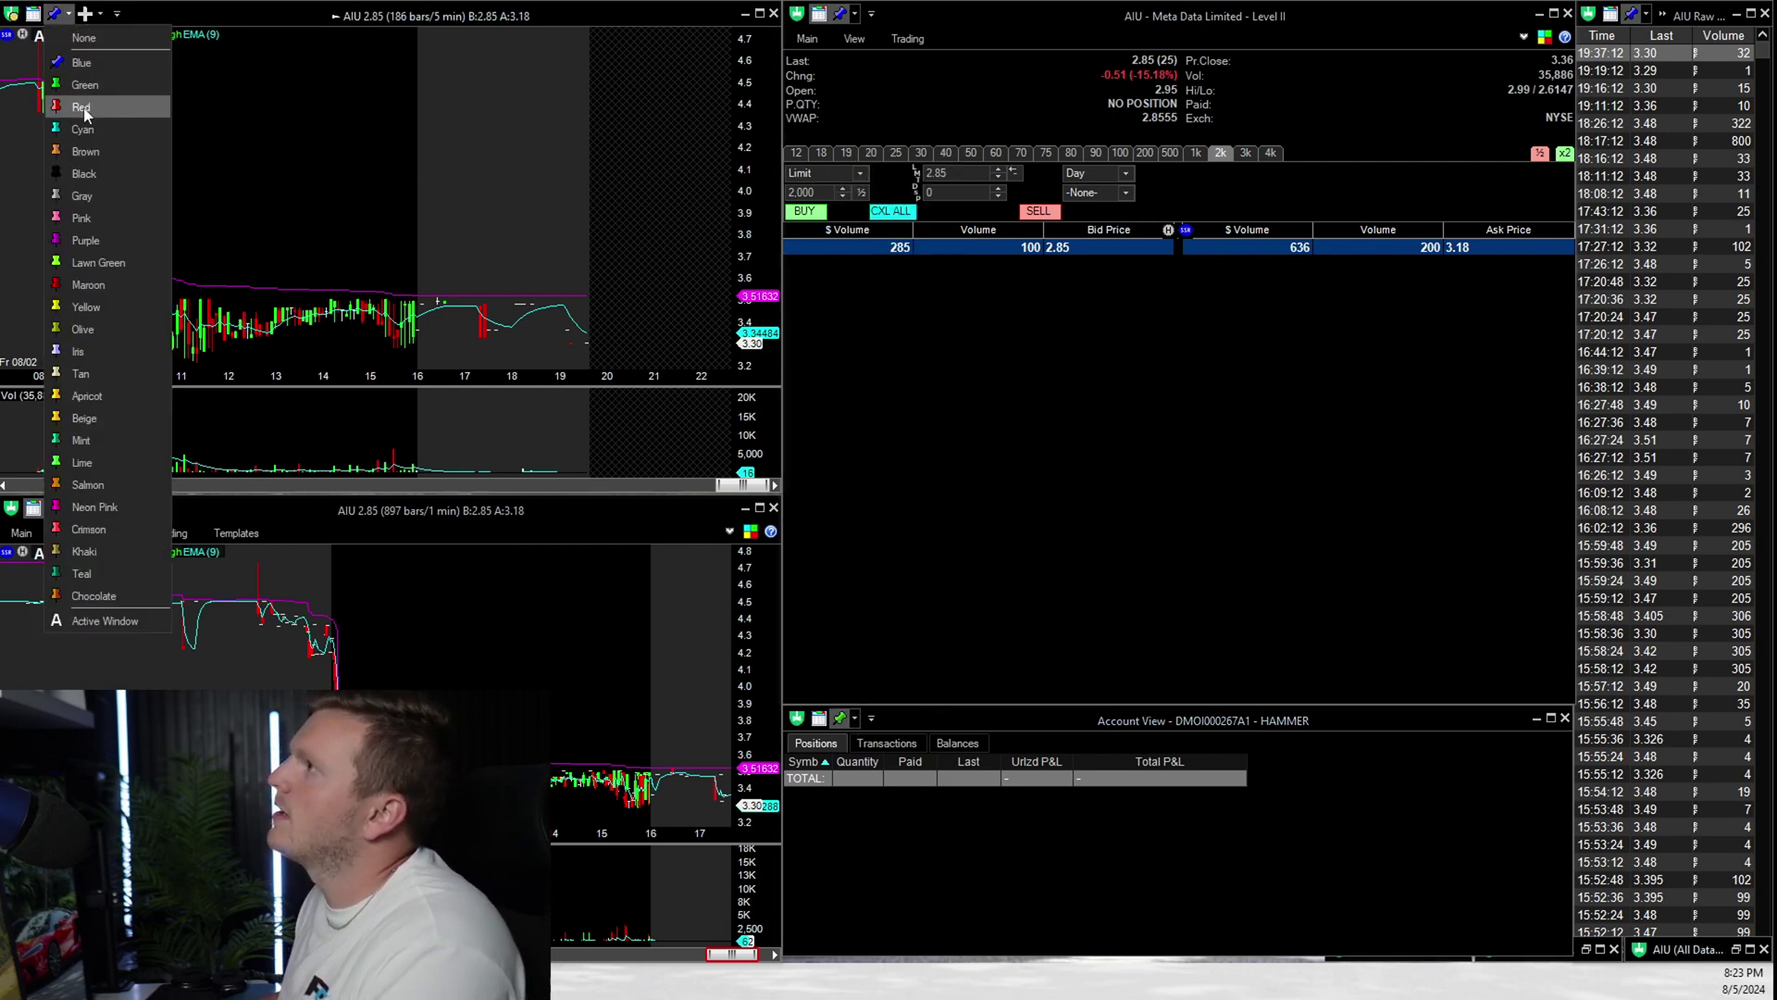
{"action": "left_click", "coordinate": [82, 106]}
{"action": "type", "text": "TSLA"}
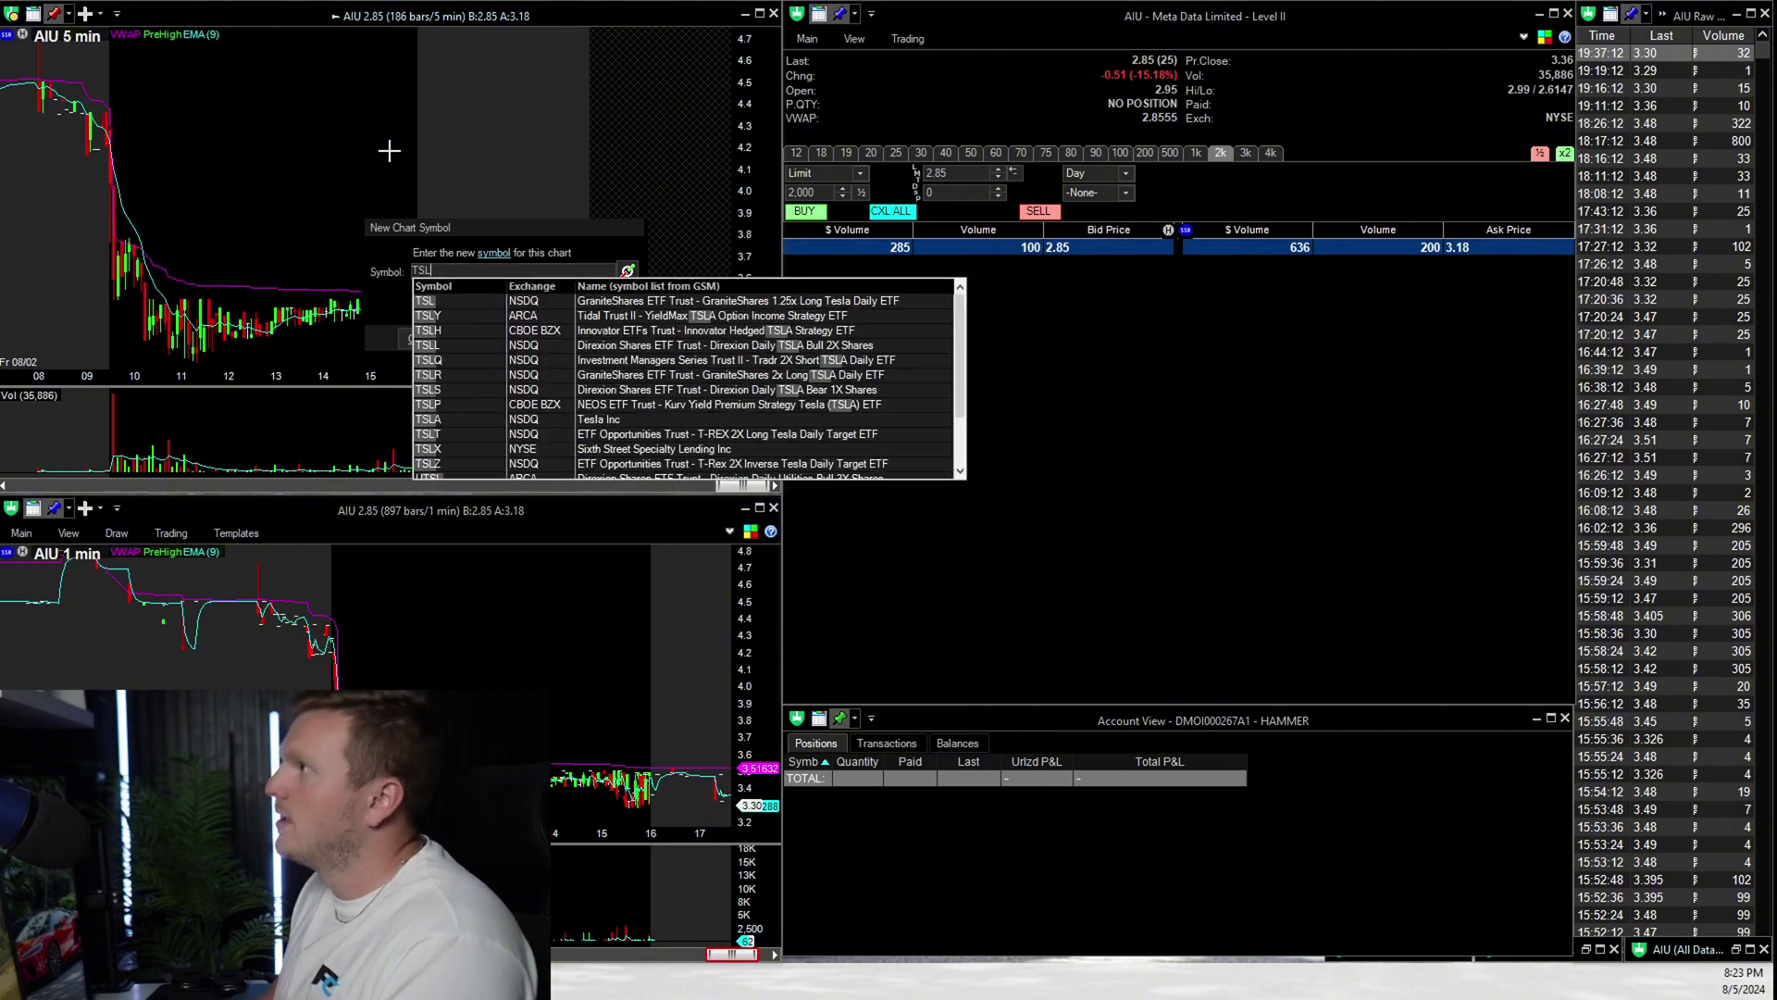
{"action": "key", "text": "Return"}
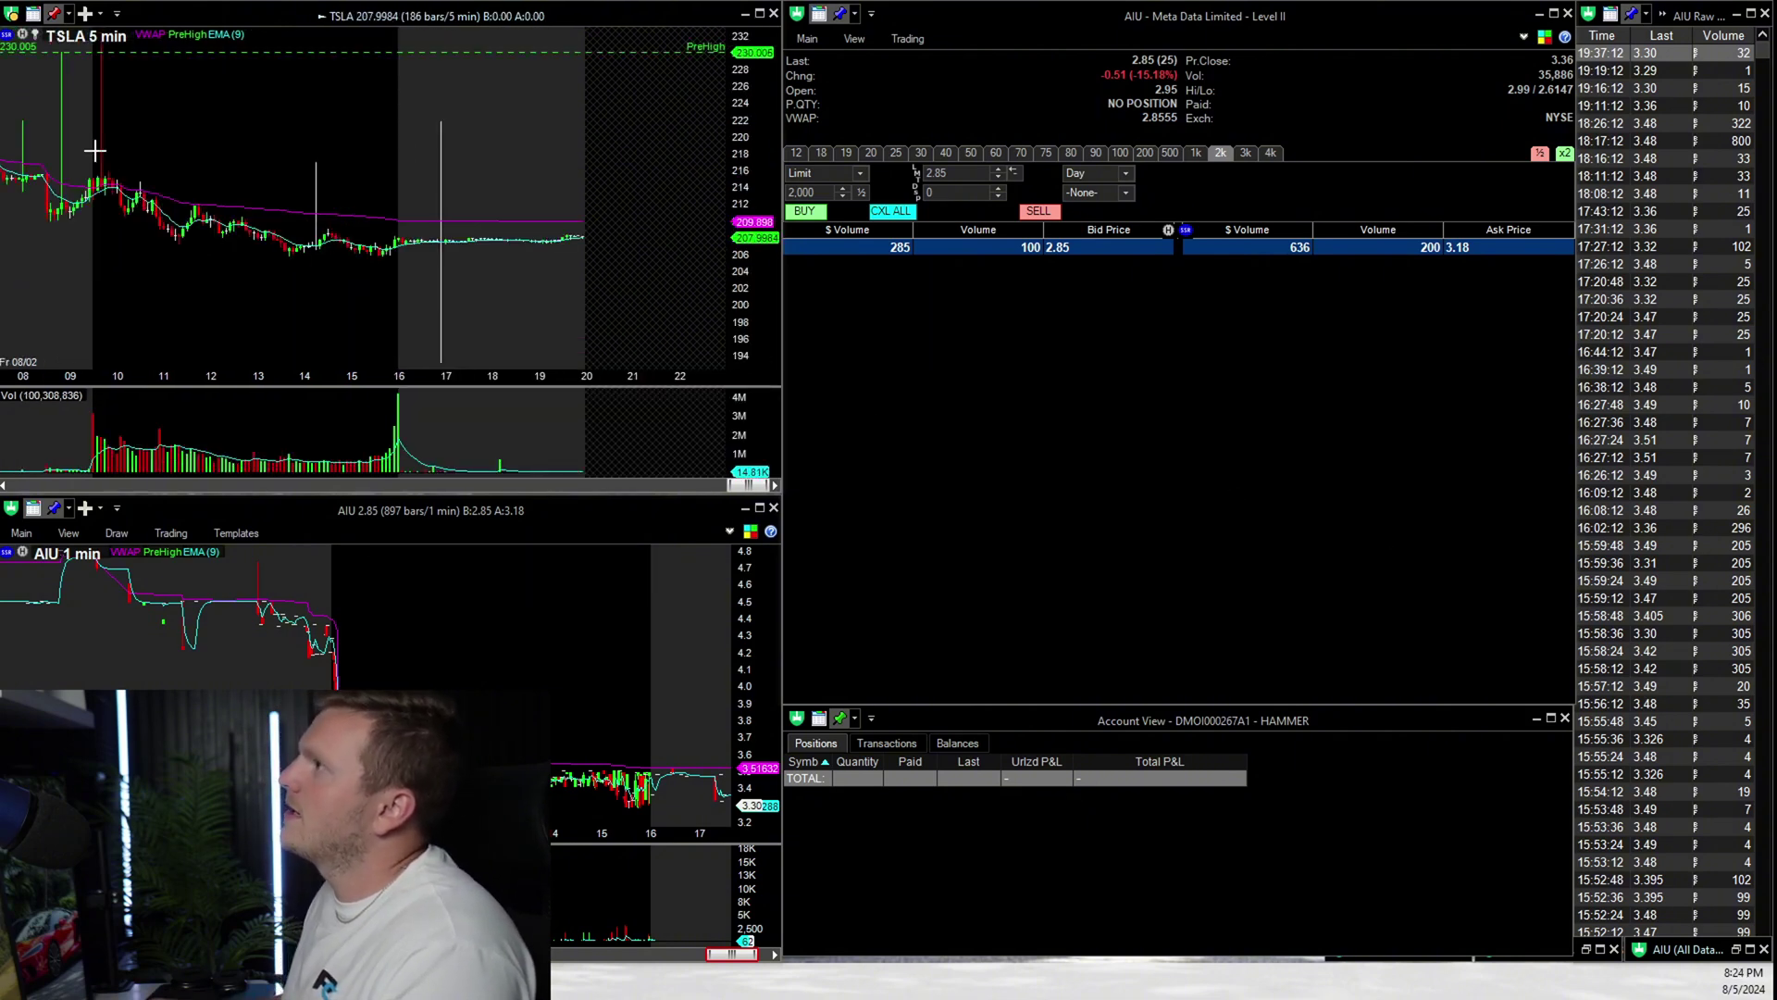
Link both the 5-minute chart and Account View to the blue group.
{"action": "left_click", "coordinate": [65, 13]}
{"action": "left_click", "coordinate": [74, 69]}
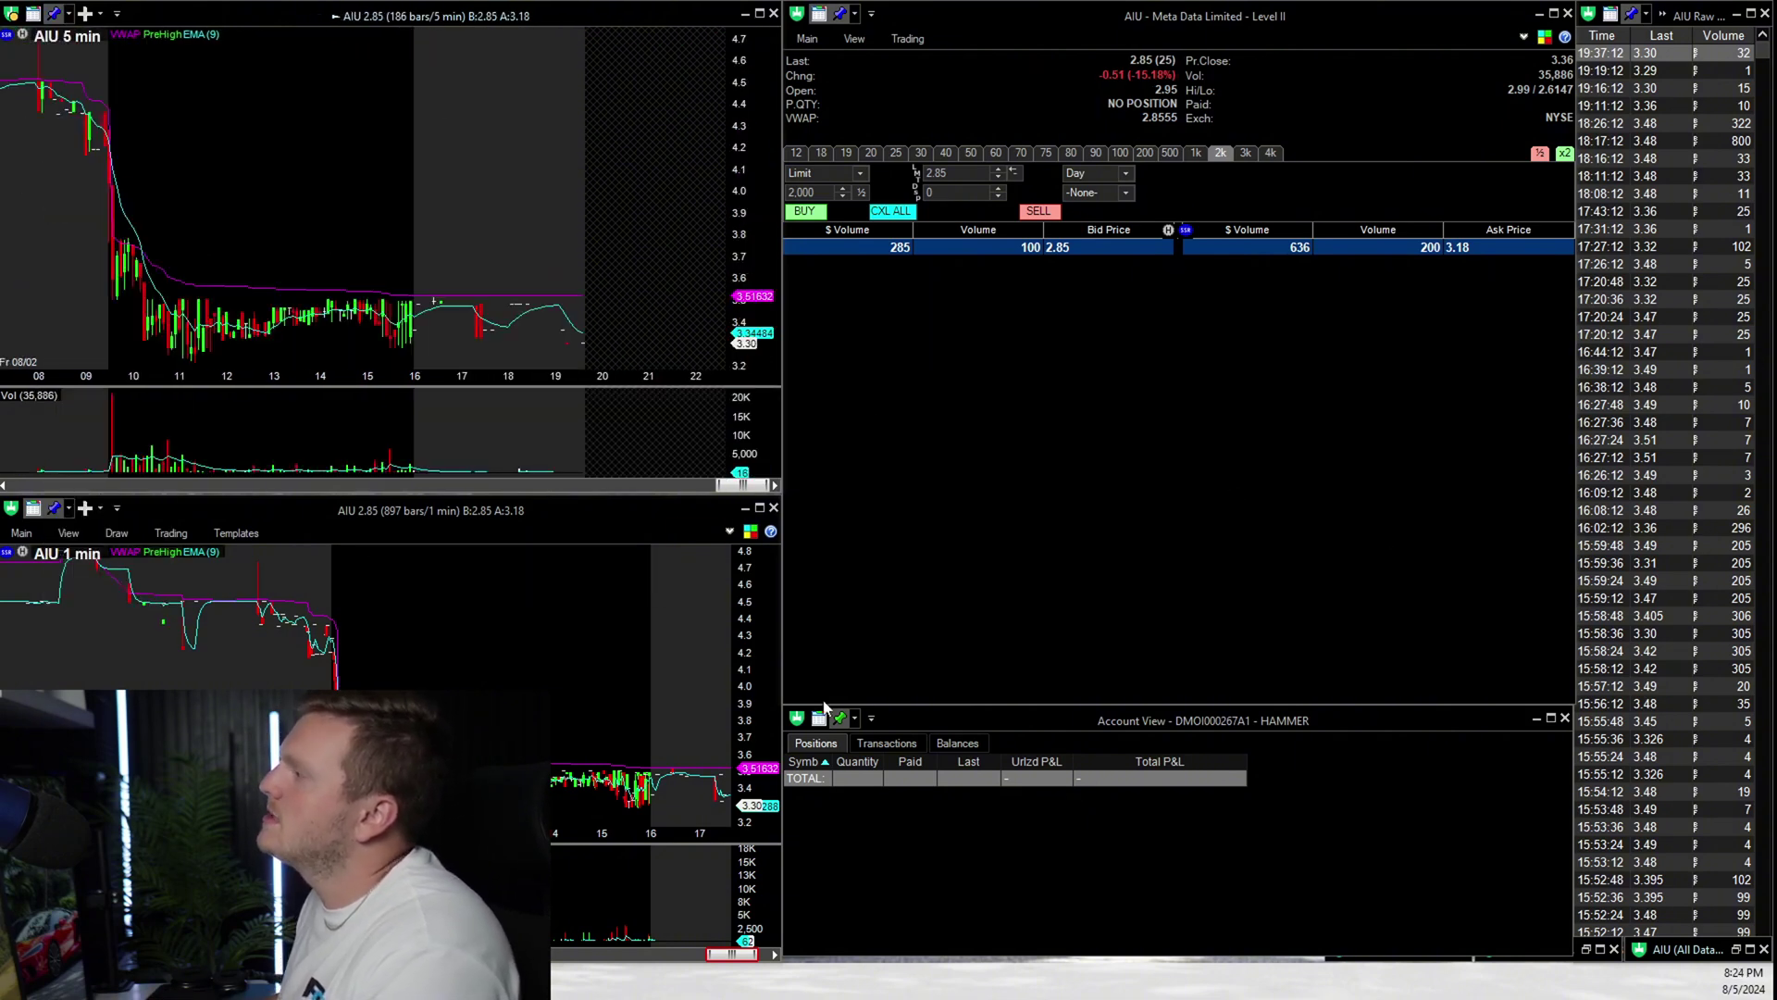
{"action": "left_click", "coordinate": [840, 718]}
{"action": "left_click", "coordinate": [848, 139]}
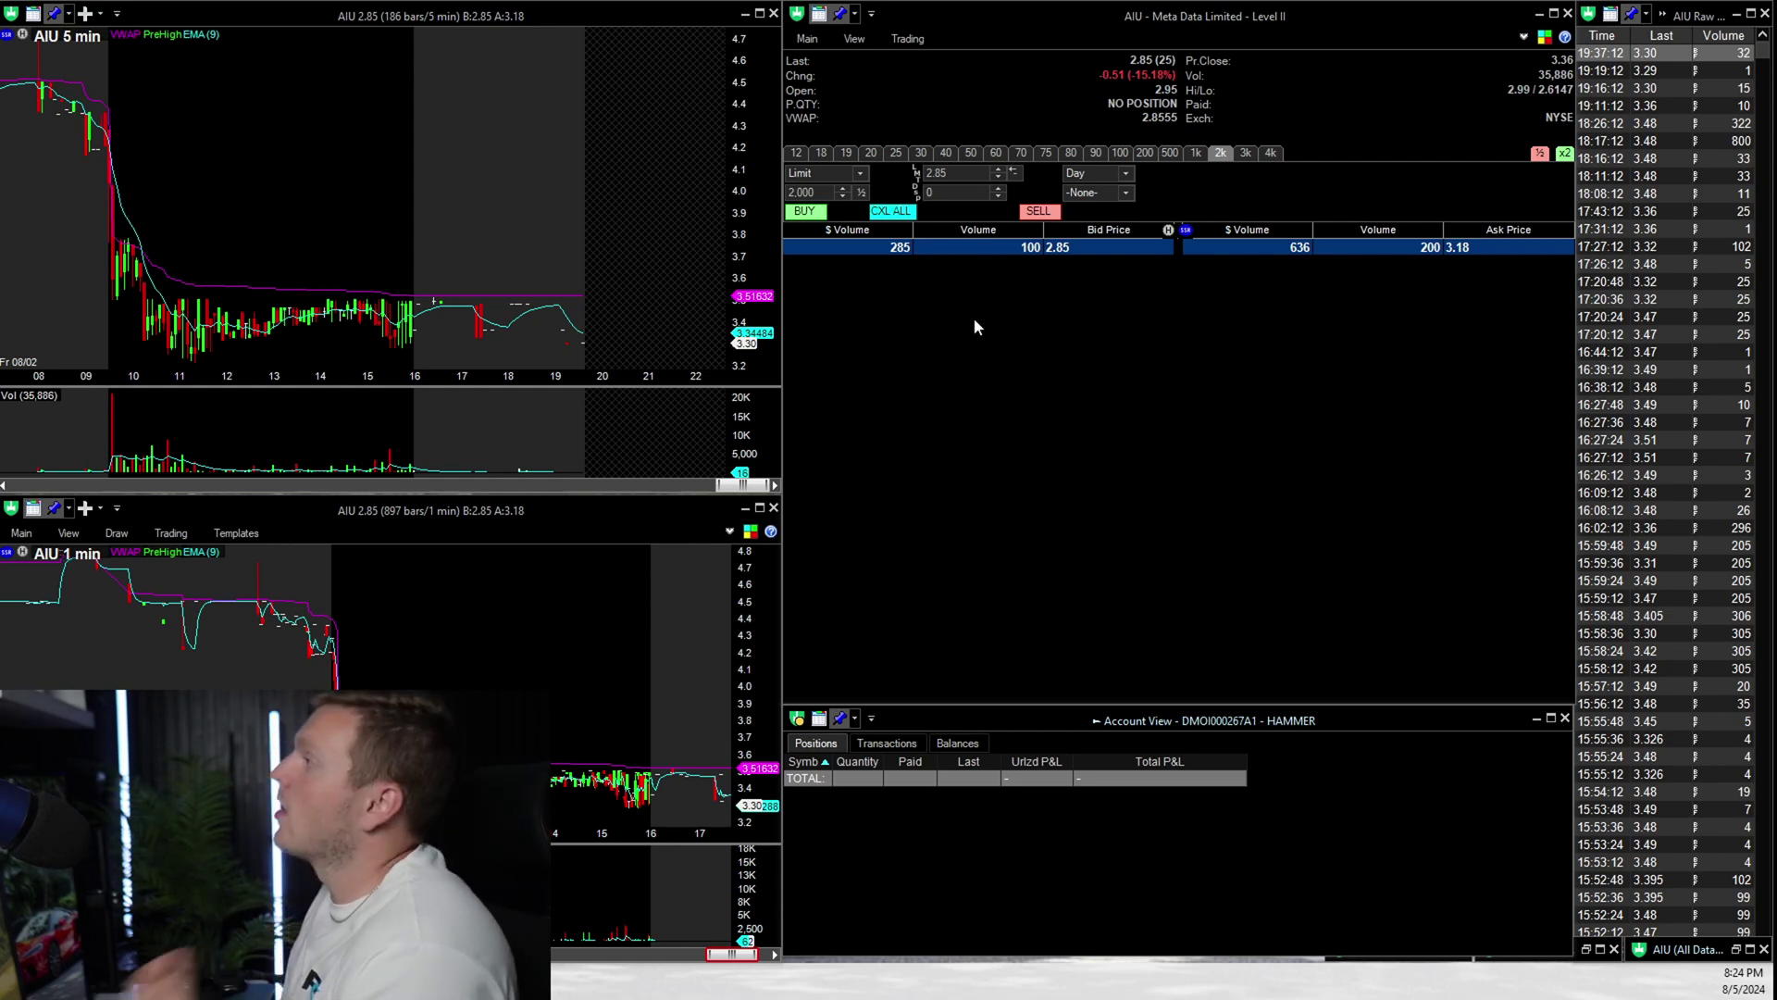
Show the Level II trading options panel.
{"action": "left_click", "coordinate": [853, 40]}
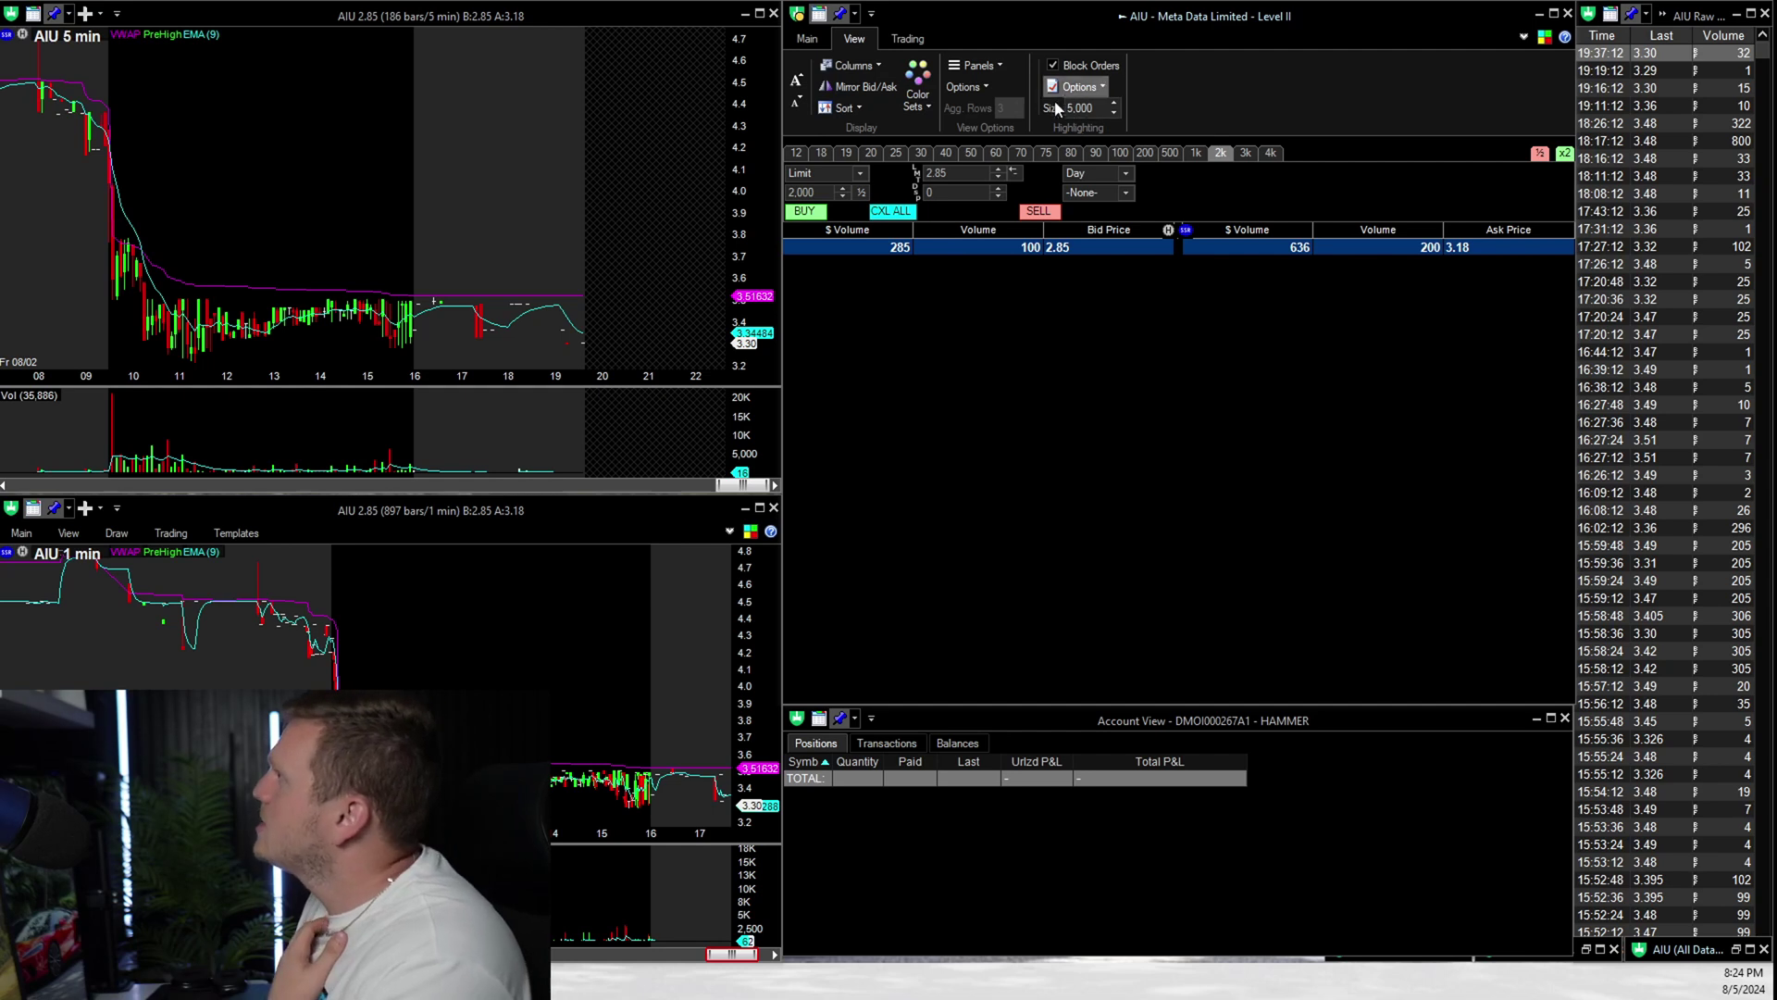
{"action": "left_click", "coordinate": [898, 40]}
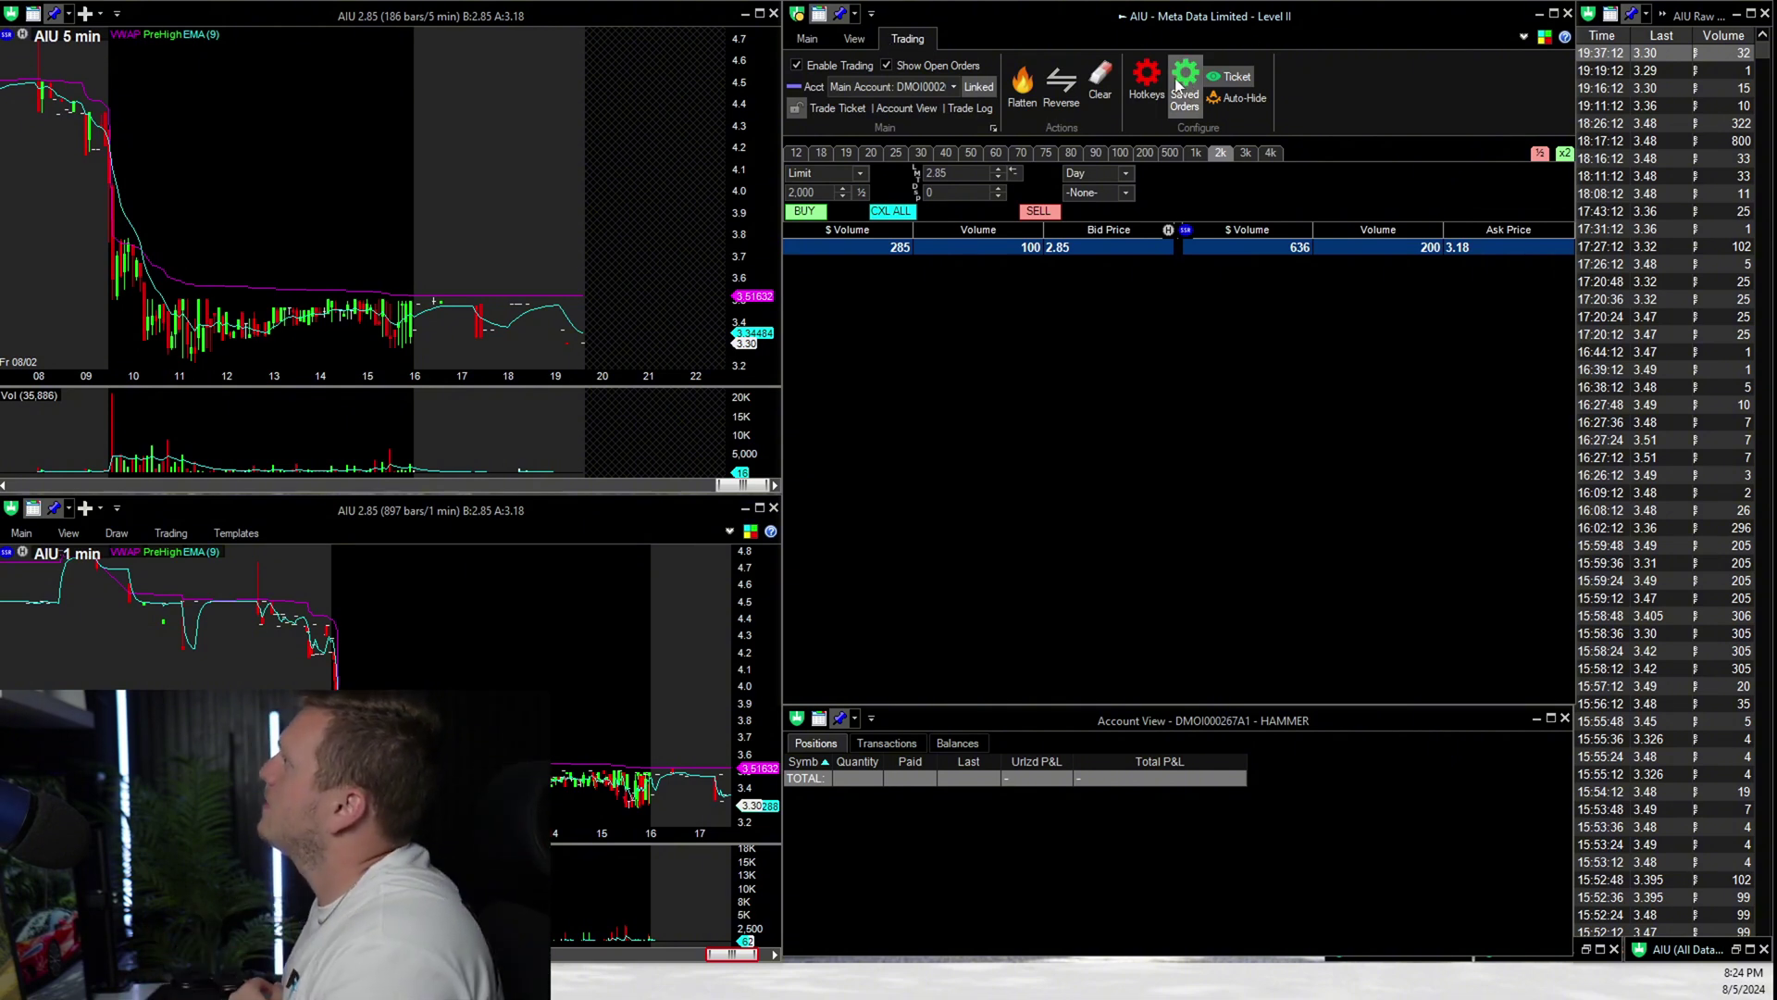
{"action": "left_click", "coordinate": [908, 40]}
{"action": "left_click", "coordinate": [910, 41]}
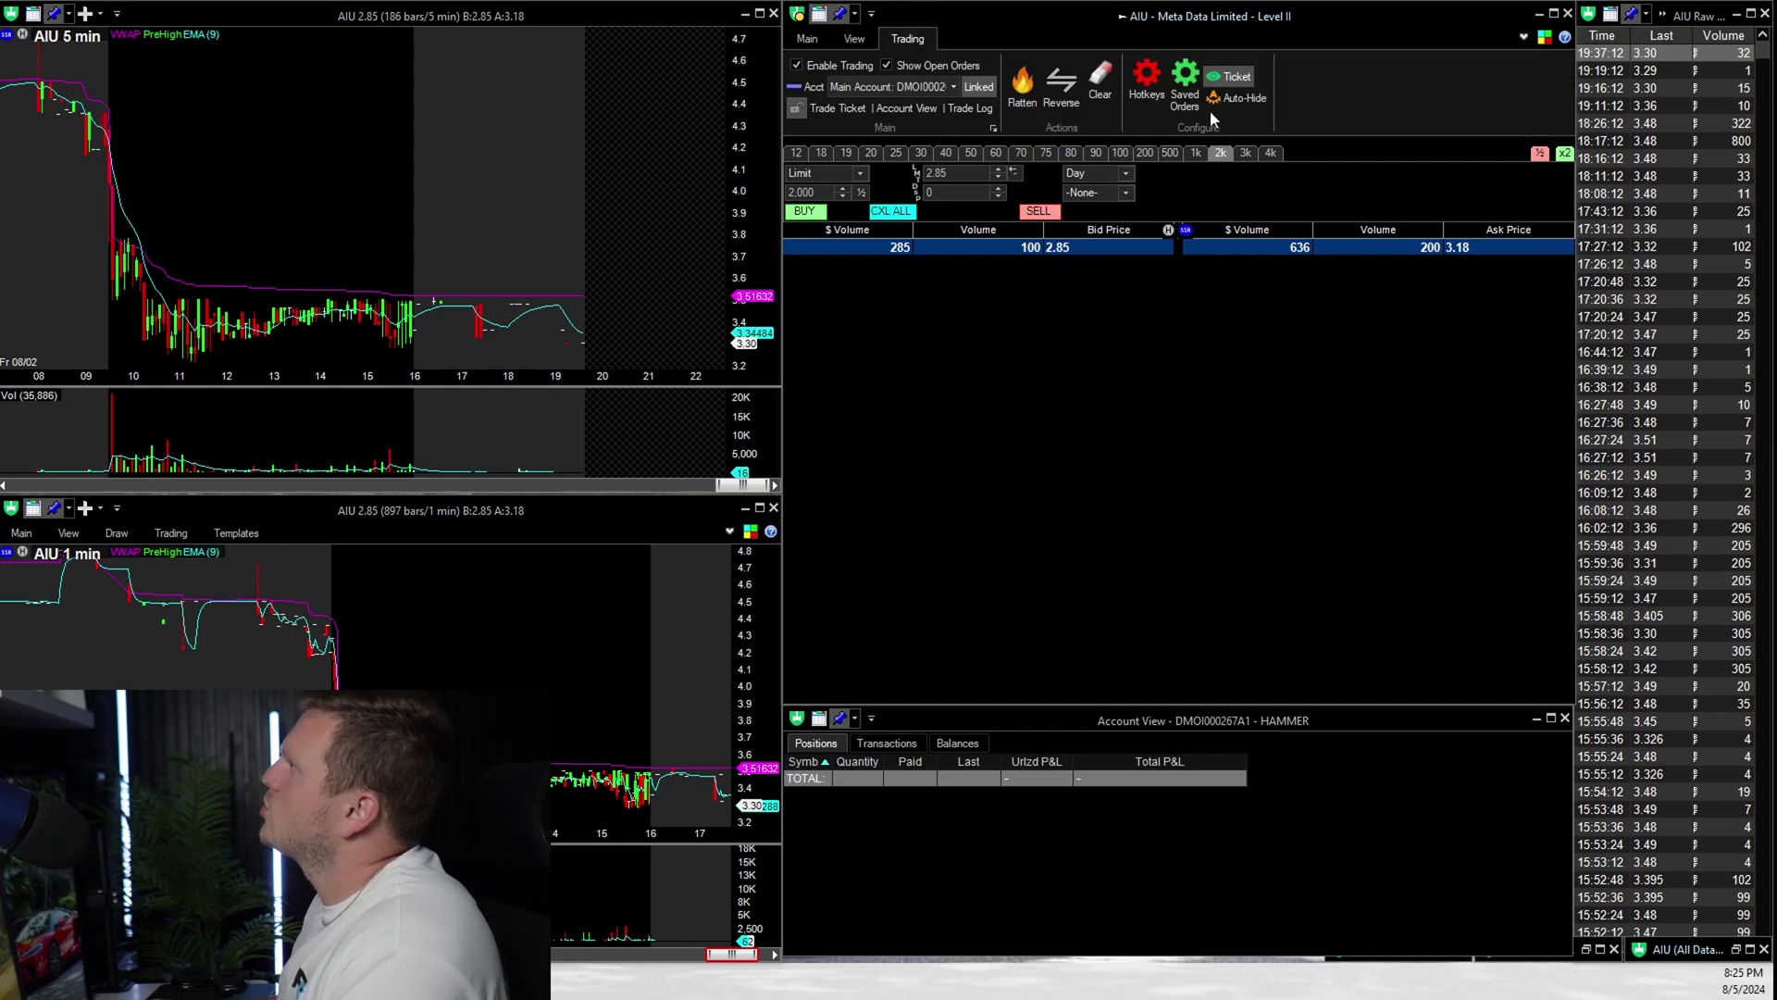
Create a saved order named BUY 100 with a green button, quantity 500, Limit type.
{"action": "left_click", "coordinate": [1207, 110]}
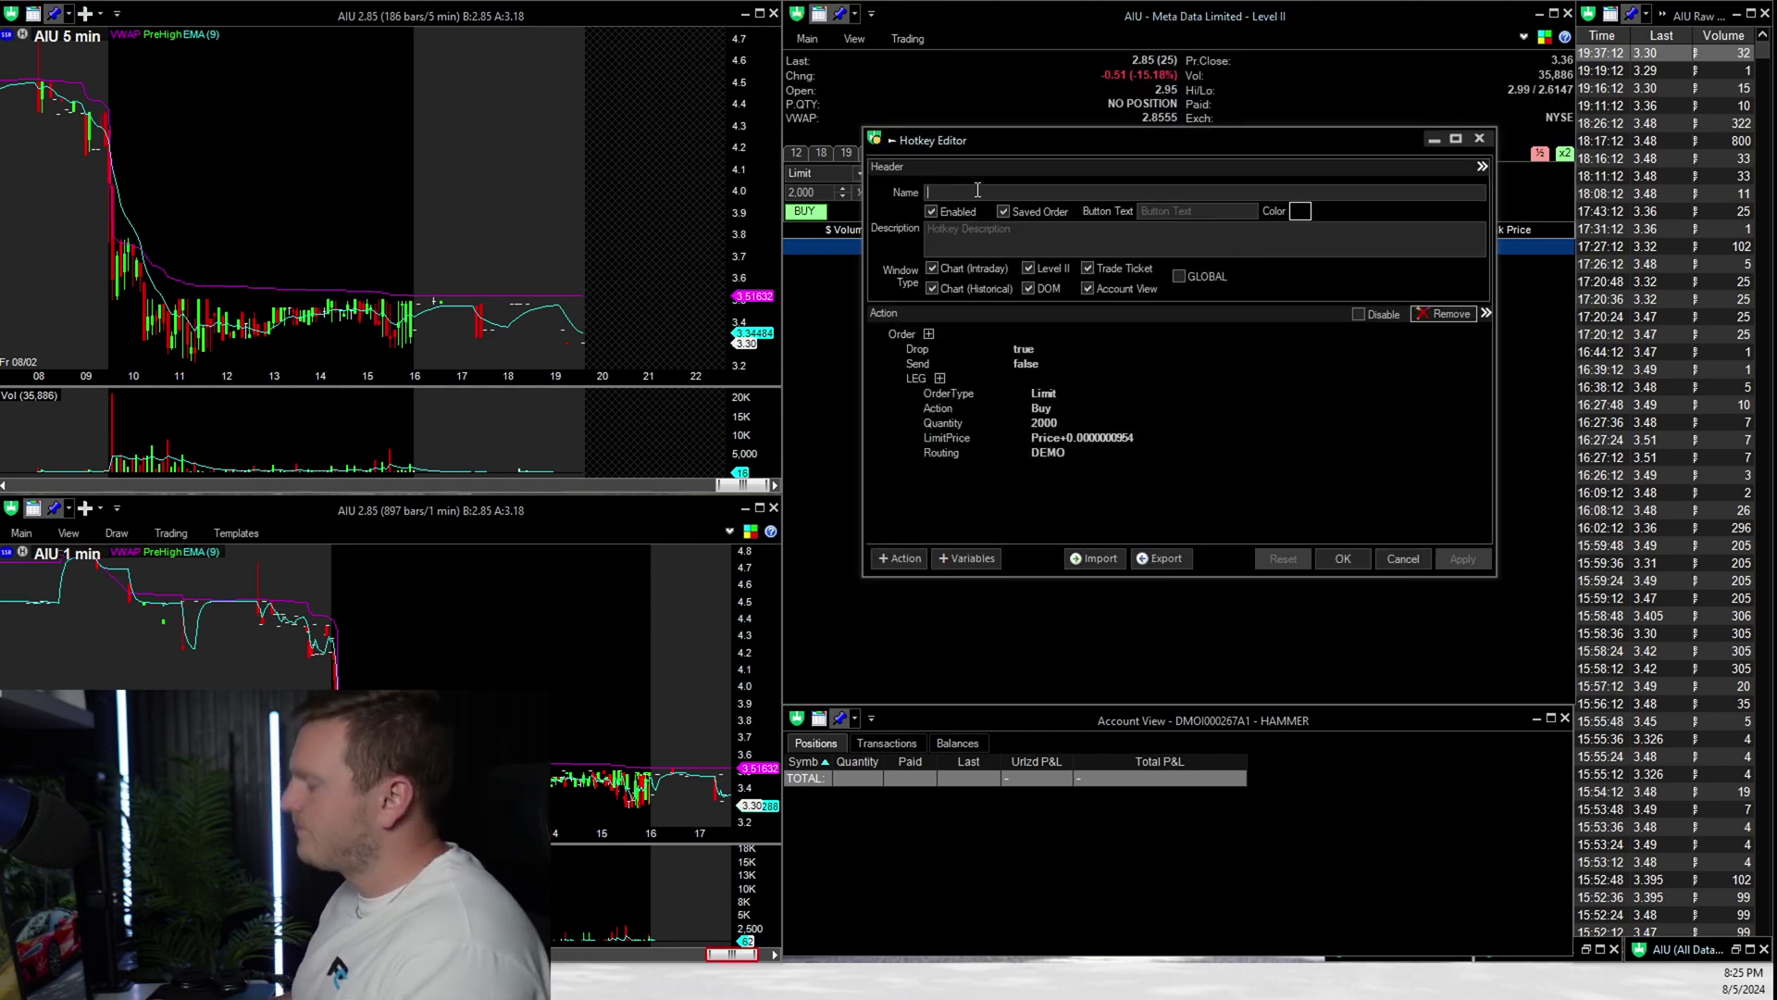
{"action": "type", "text": "BUY 100"}
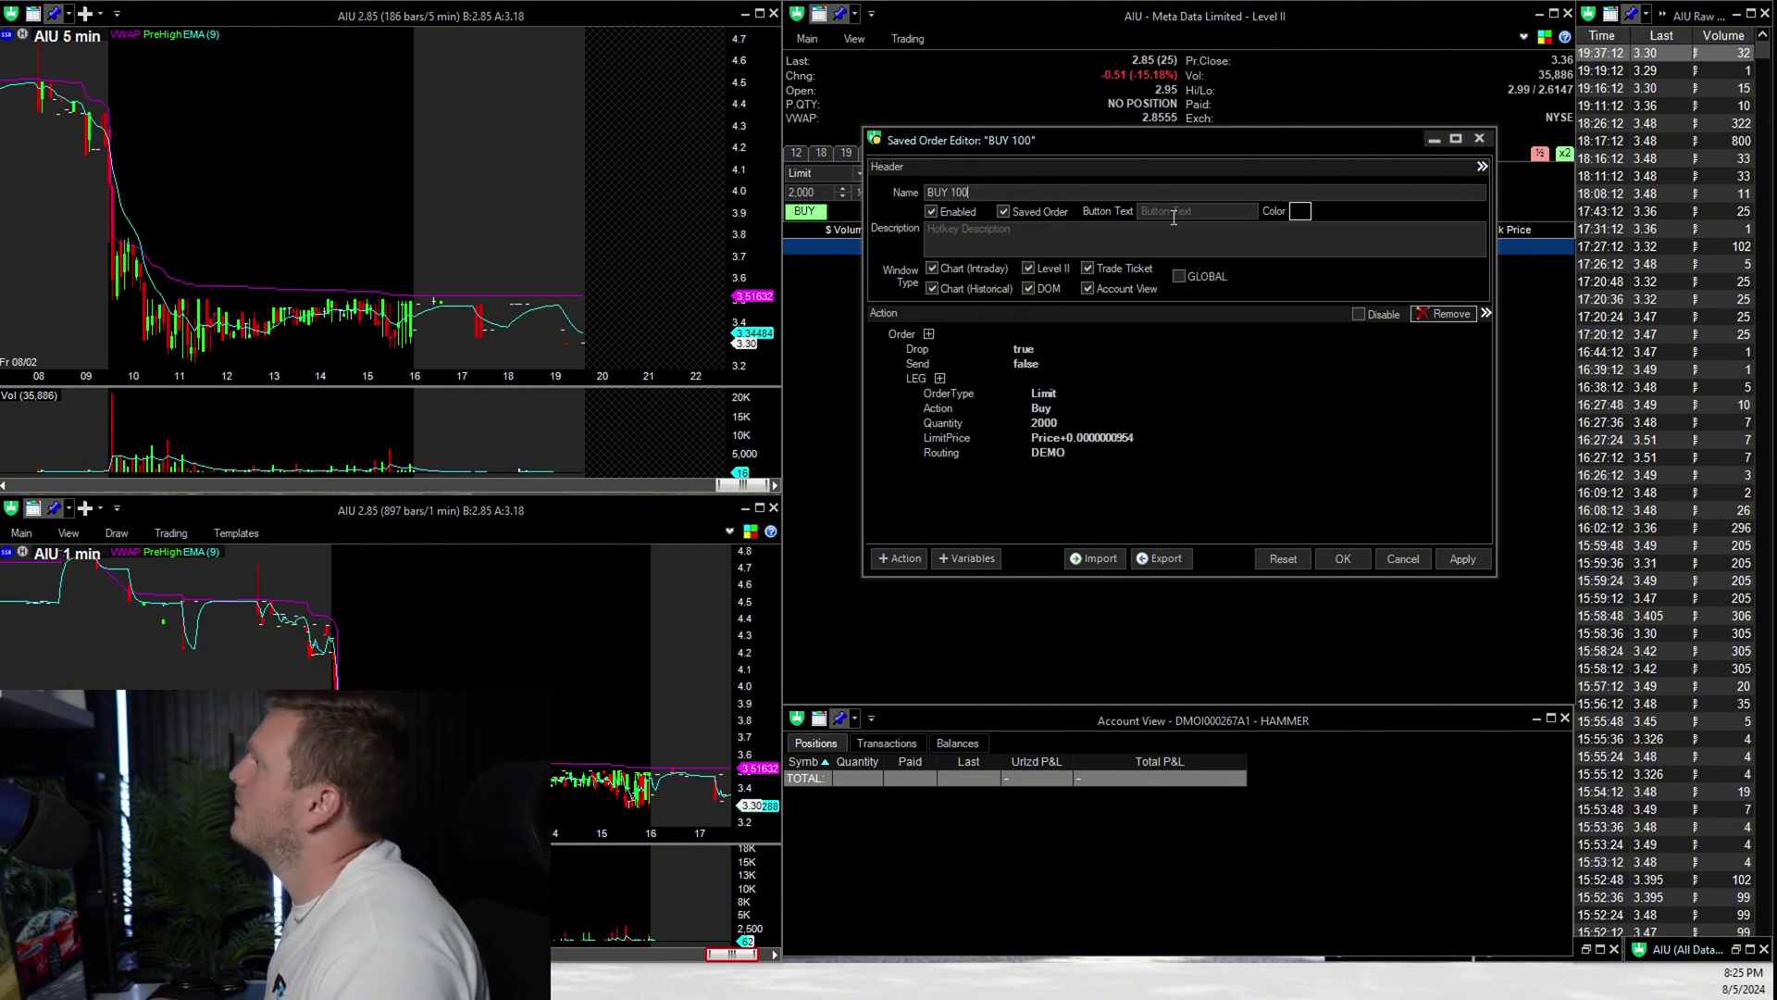
{"action": "left_click", "coordinate": [1300, 211]}
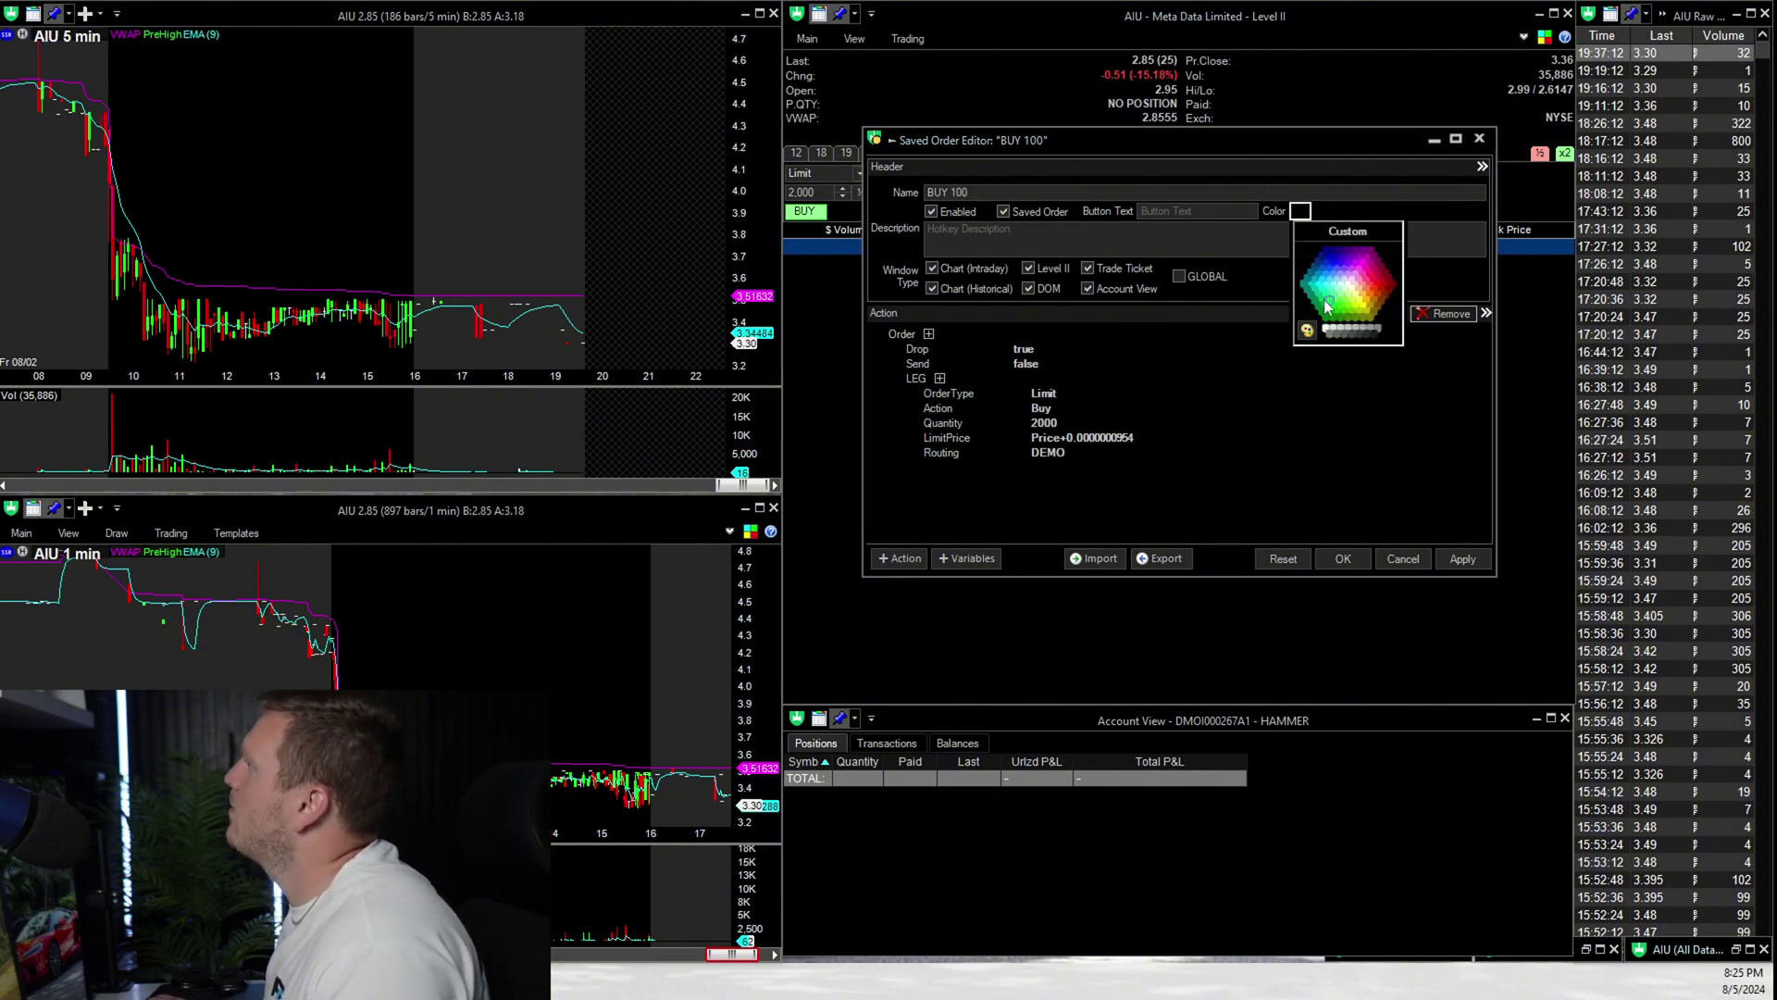
{"action": "left_click", "coordinate": [1340, 311]}
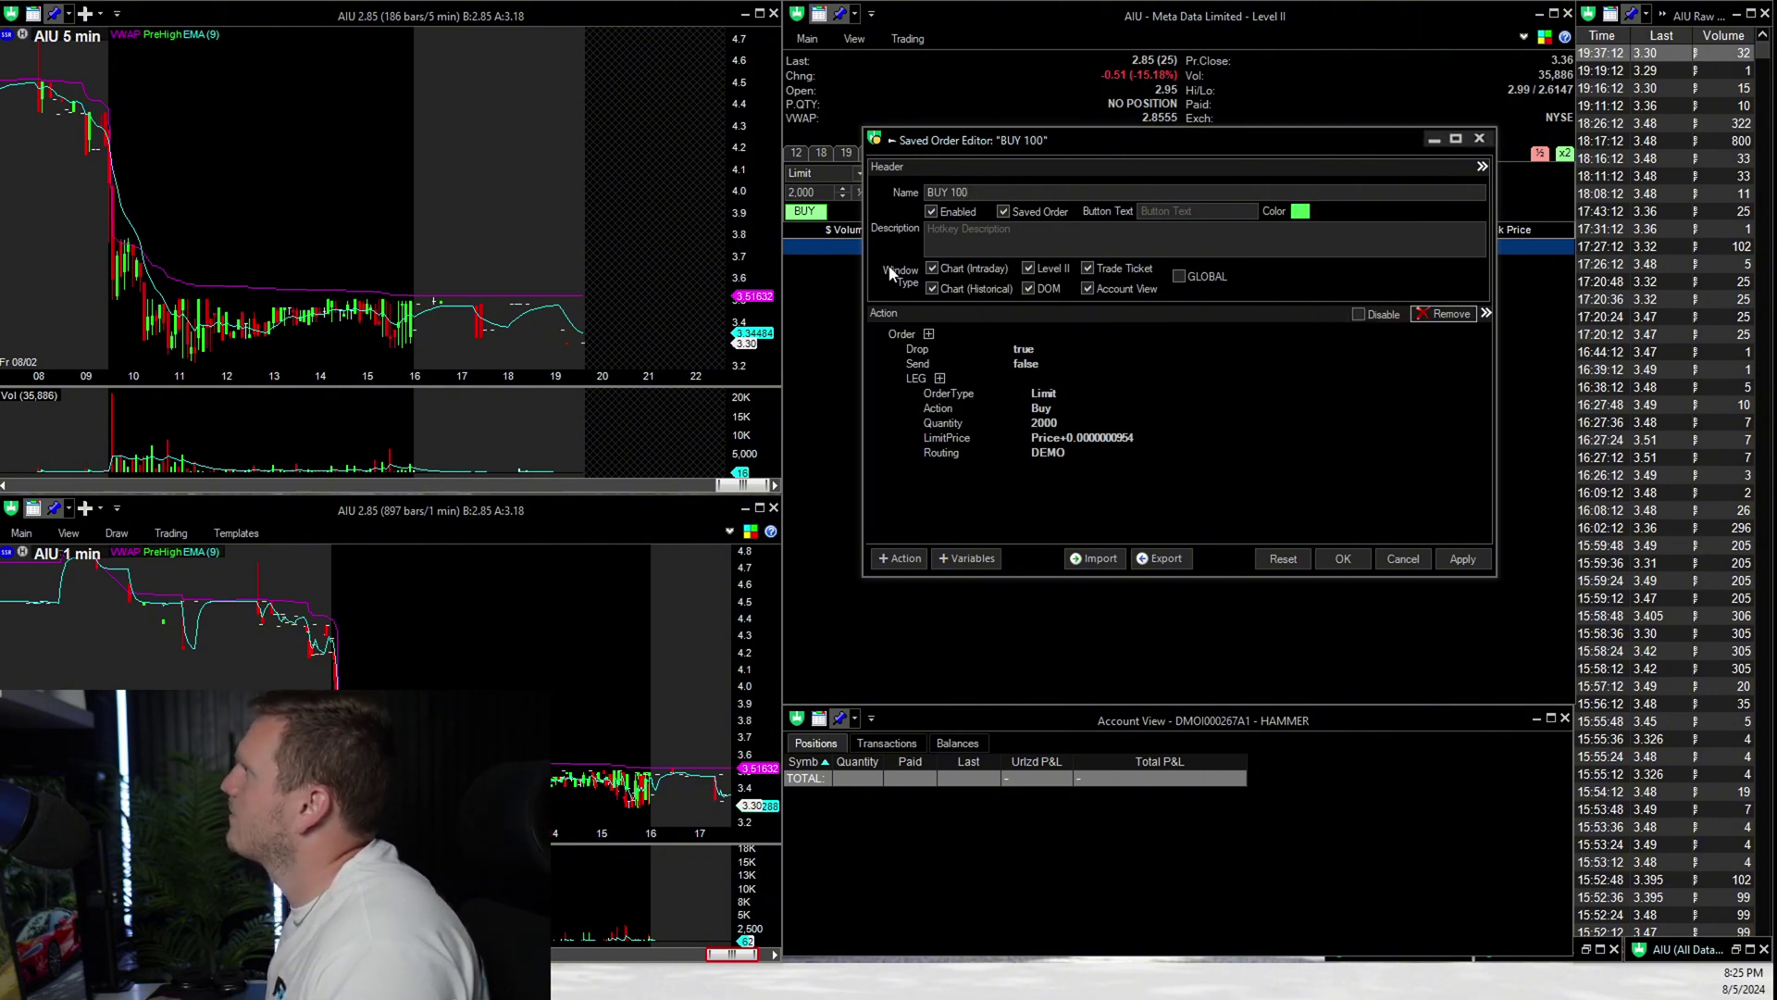
{"action": "left_click", "coordinate": [1044, 423]}
{"action": "type", "text": "500"}
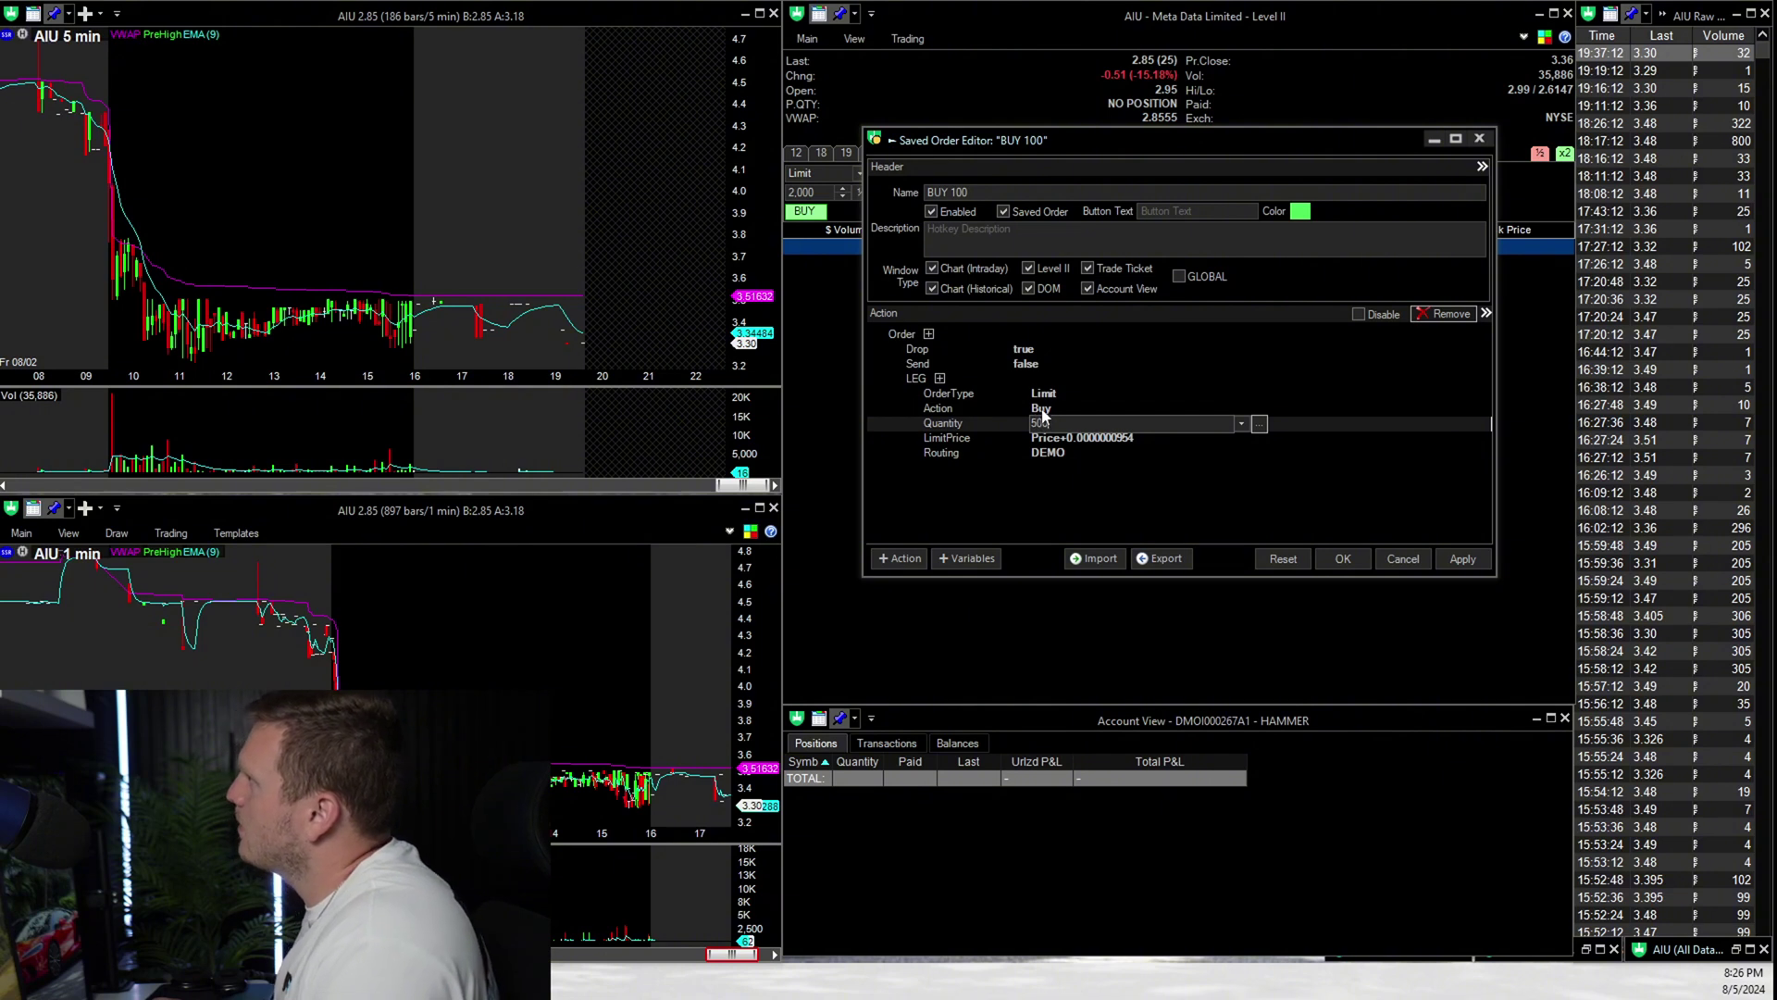
{"action": "left_click", "coordinate": [1051, 396]}
{"action": "left_click", "coordinate": [1061, 395]}
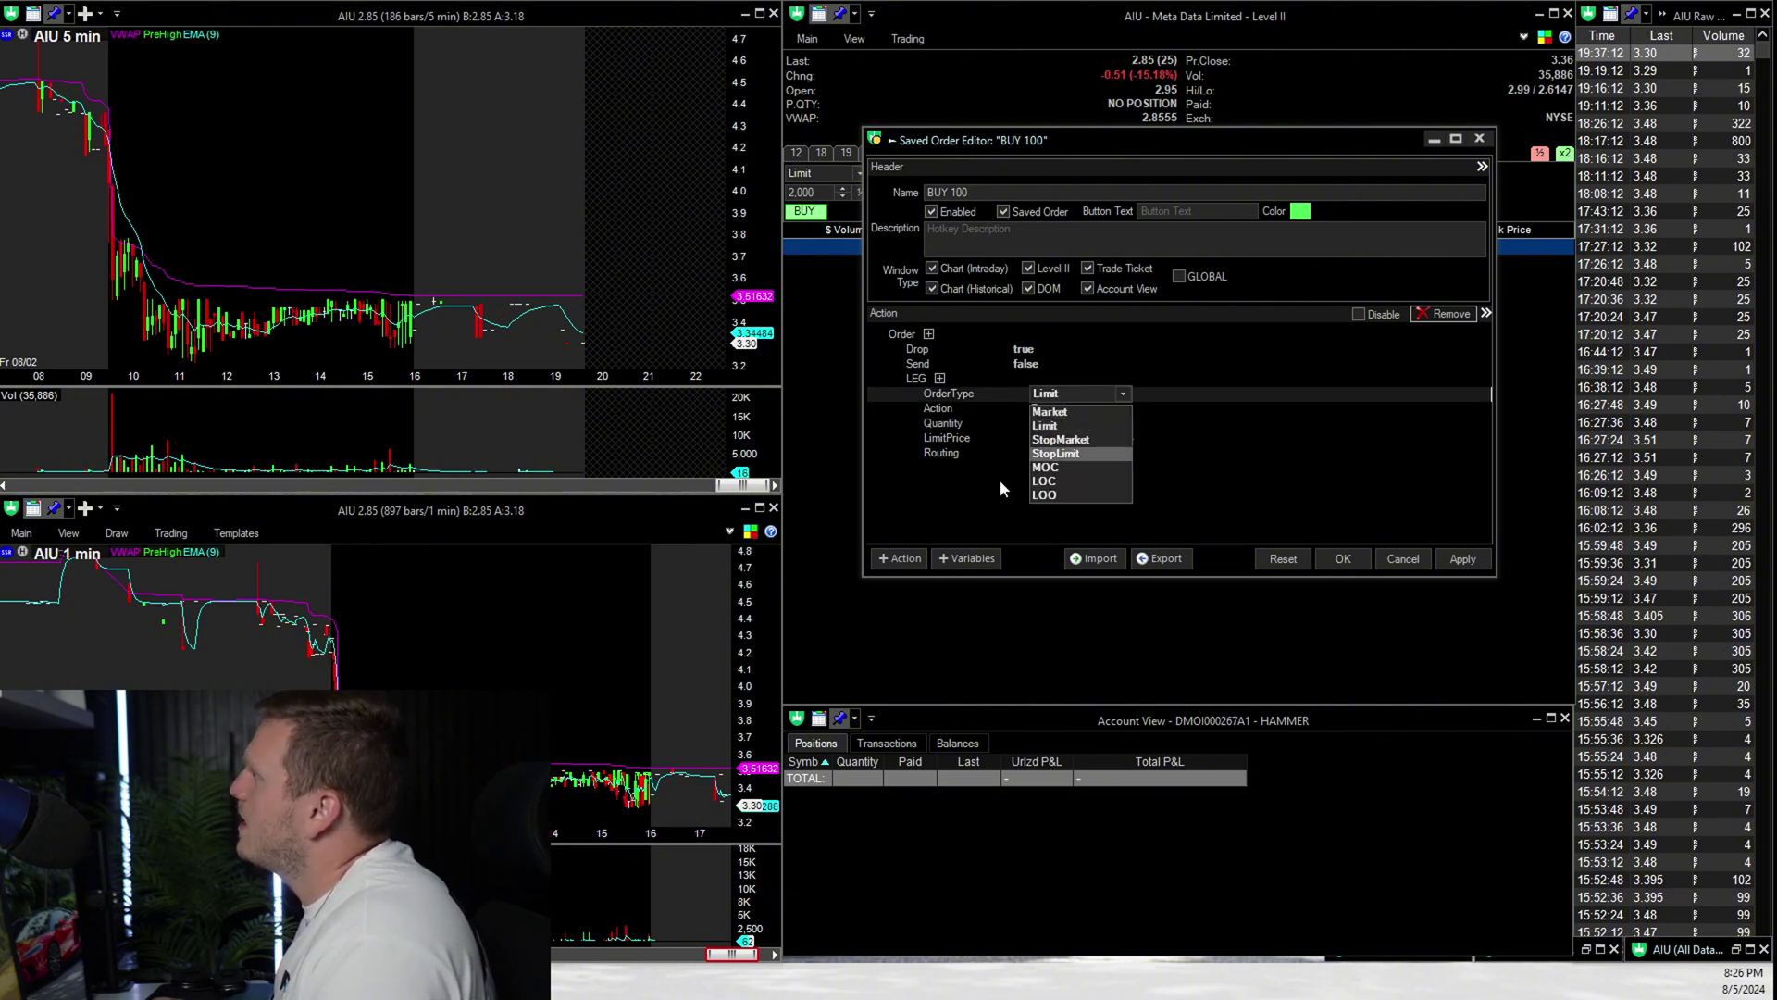
{"action": "left_click", "coordinate": [958, 471]}
Set its limit price to Price+0.05 and routing to DEMO, then apply.
{"action": "left_click_drag", "start_coordinate": [1074, 438], "coordinate": [1125, 438]}
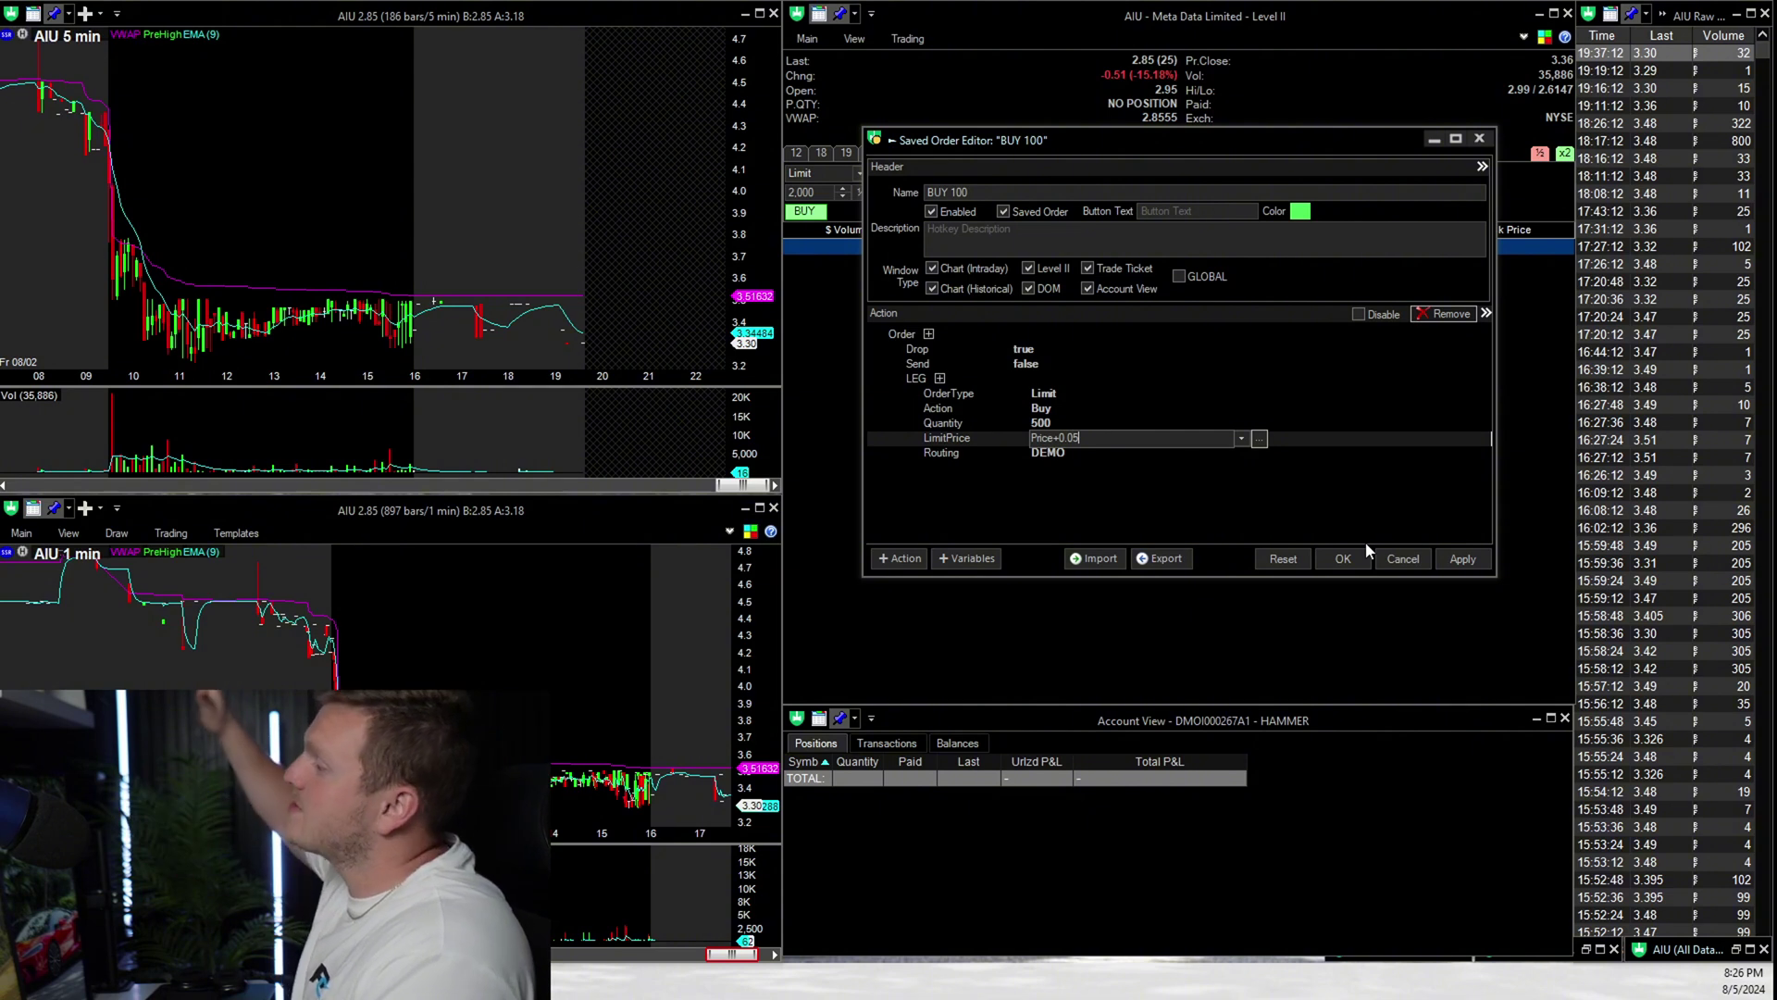
{"action": "left_click", "coordinate": [1059, 452]}
{"action": "left_click", "coordinate": [1073, 453]}
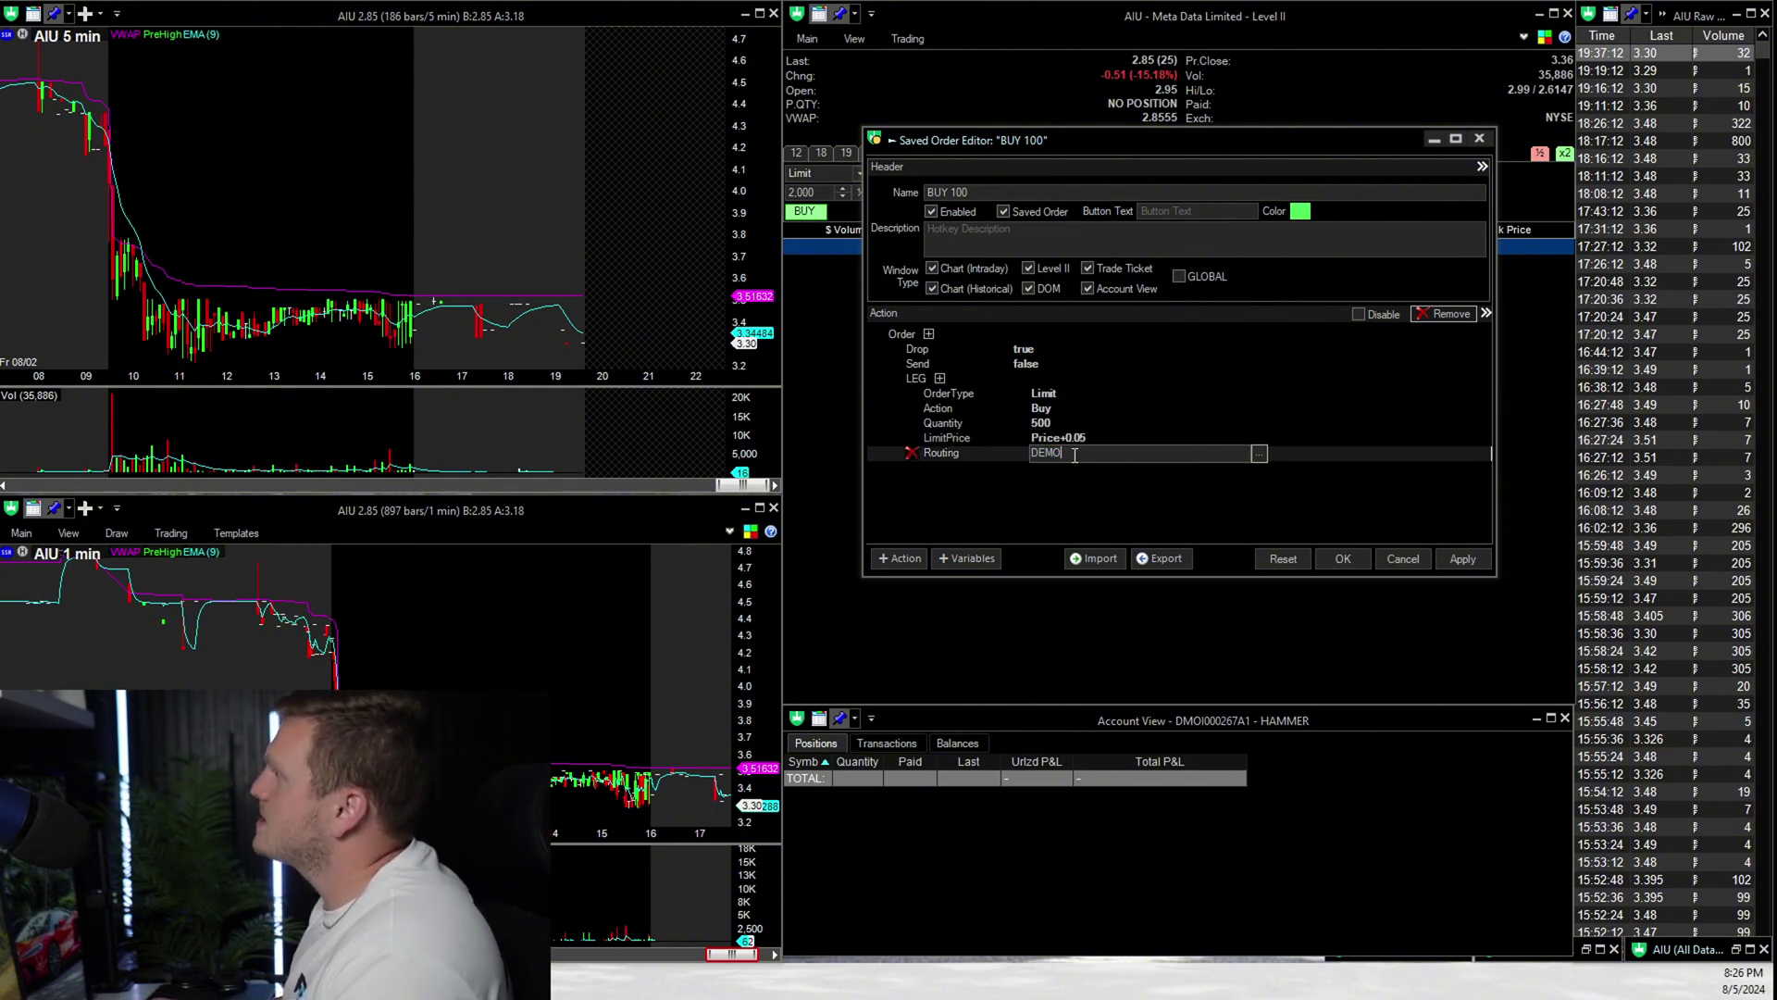
{"action": "type", "text": "SMART"}
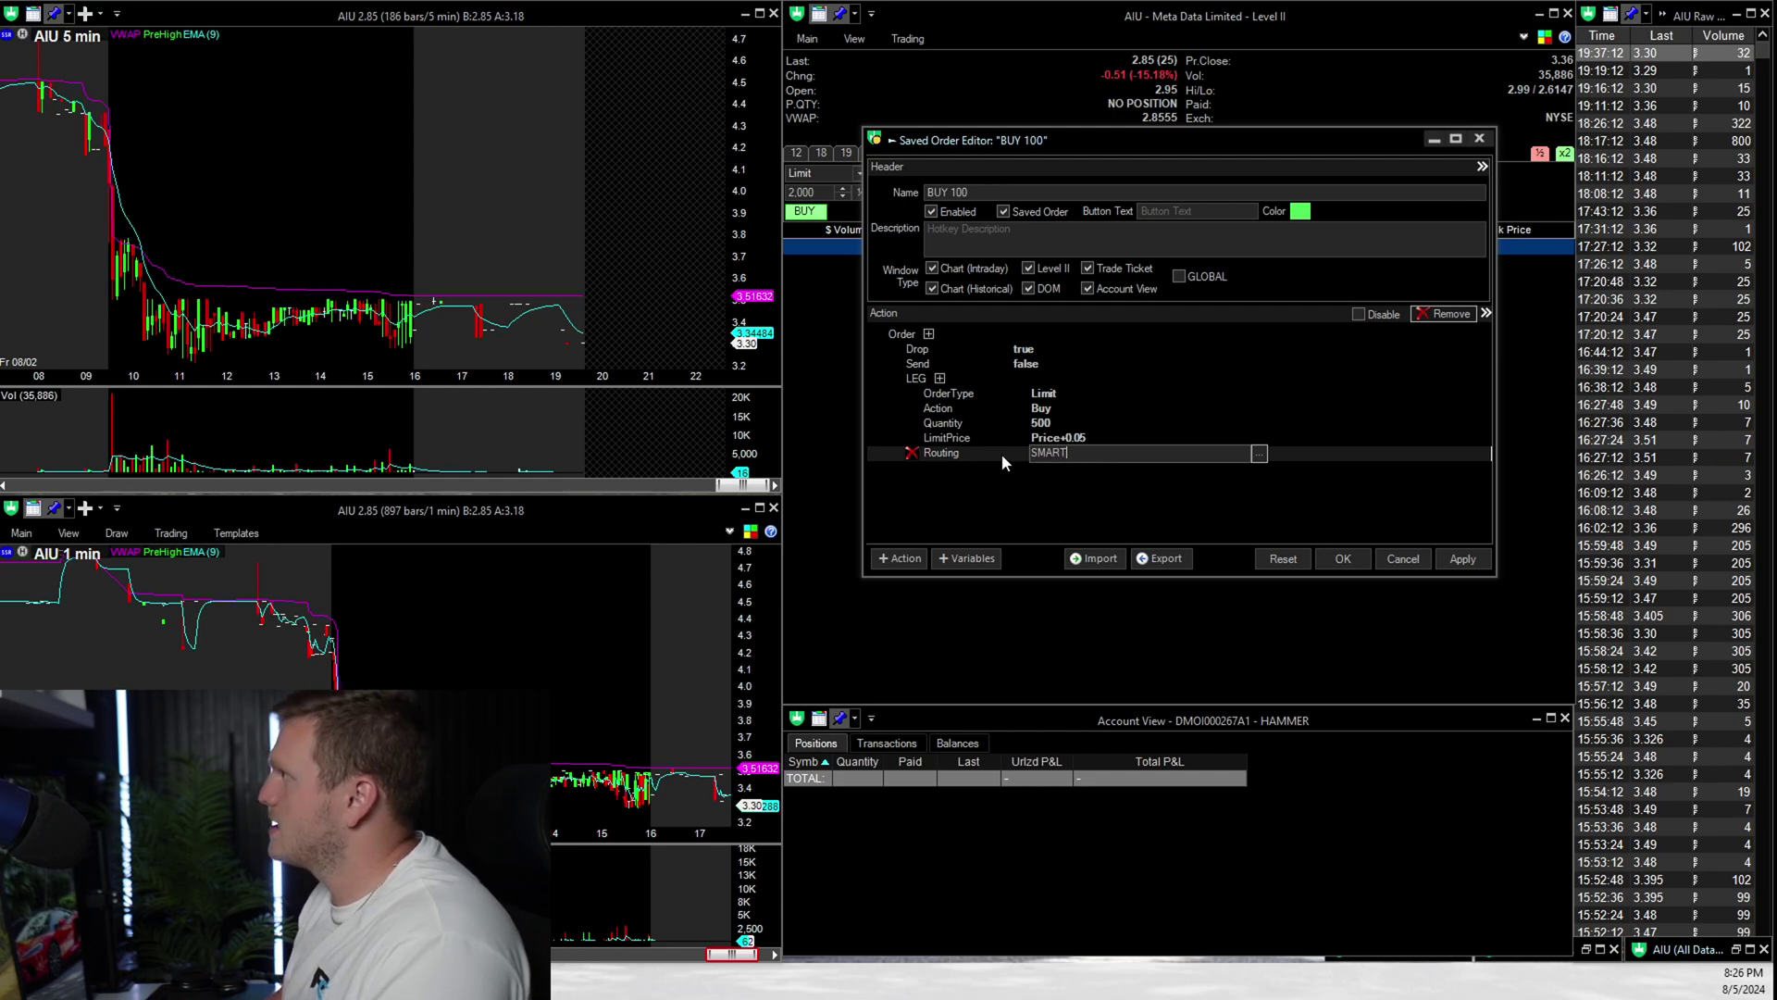
{"action": "type", "text": "DEMO"}
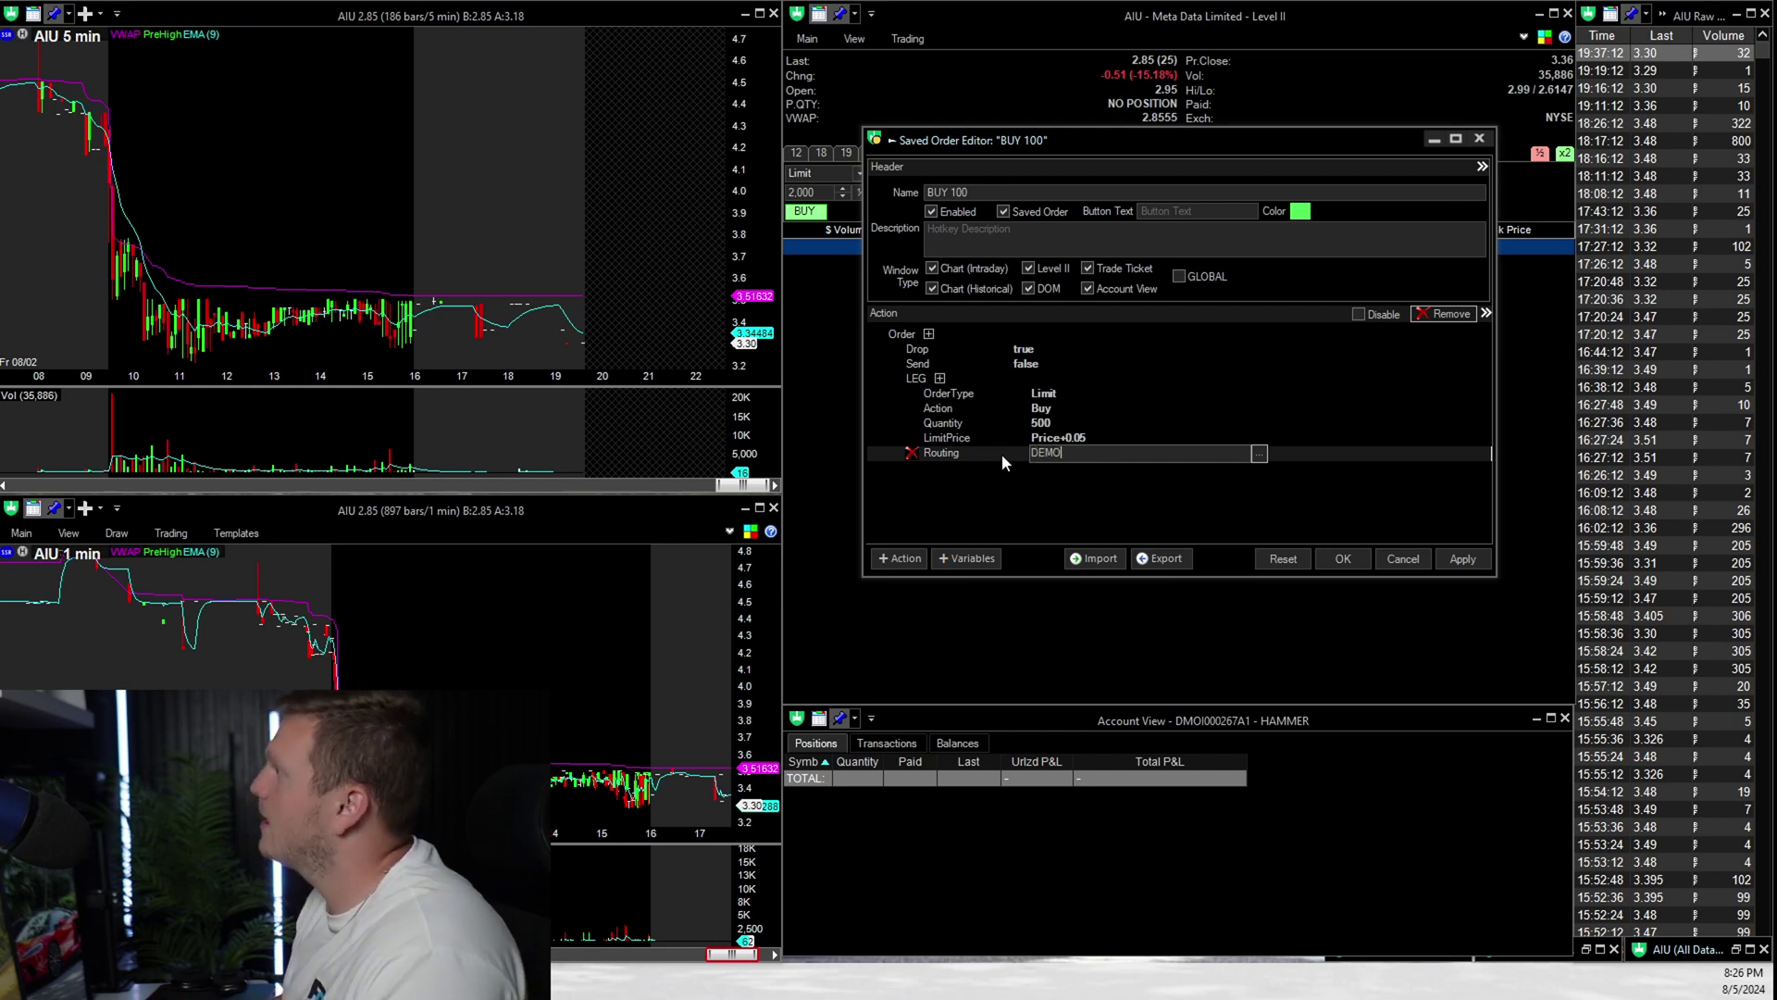
{"action": "left_click", "coordinate": [1461, 560]}
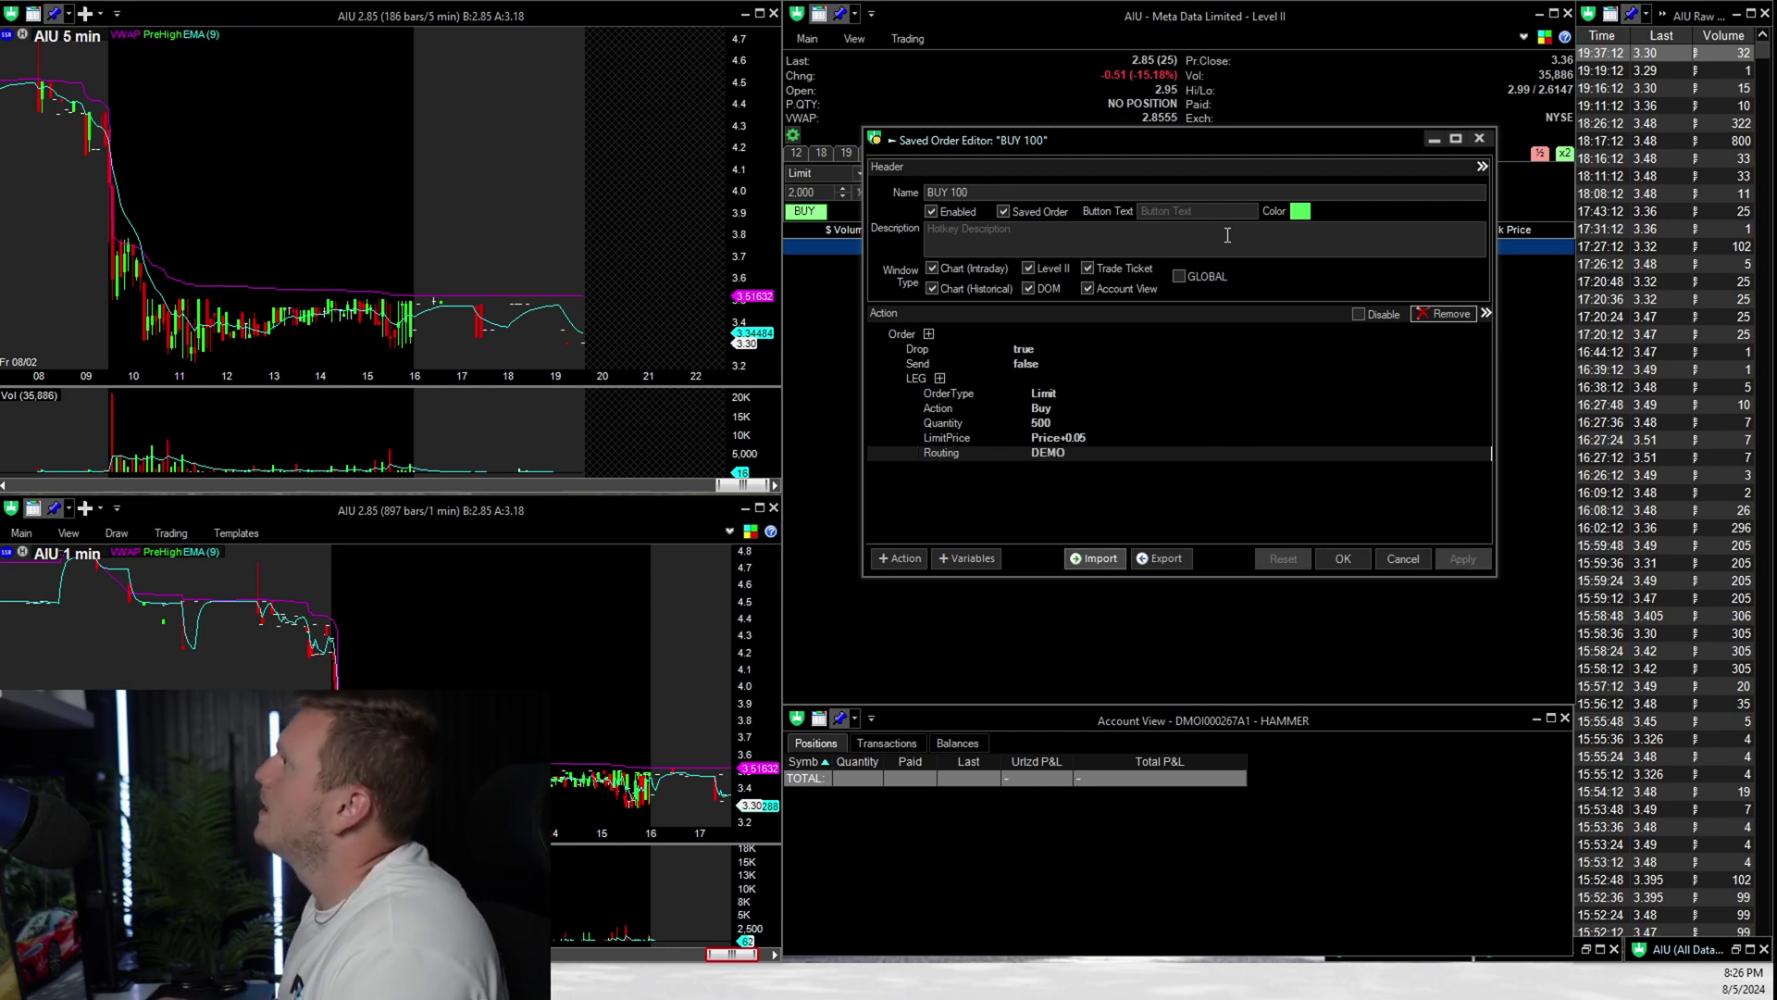
{"action": "left_click", "coordinate": [1434, 140]}
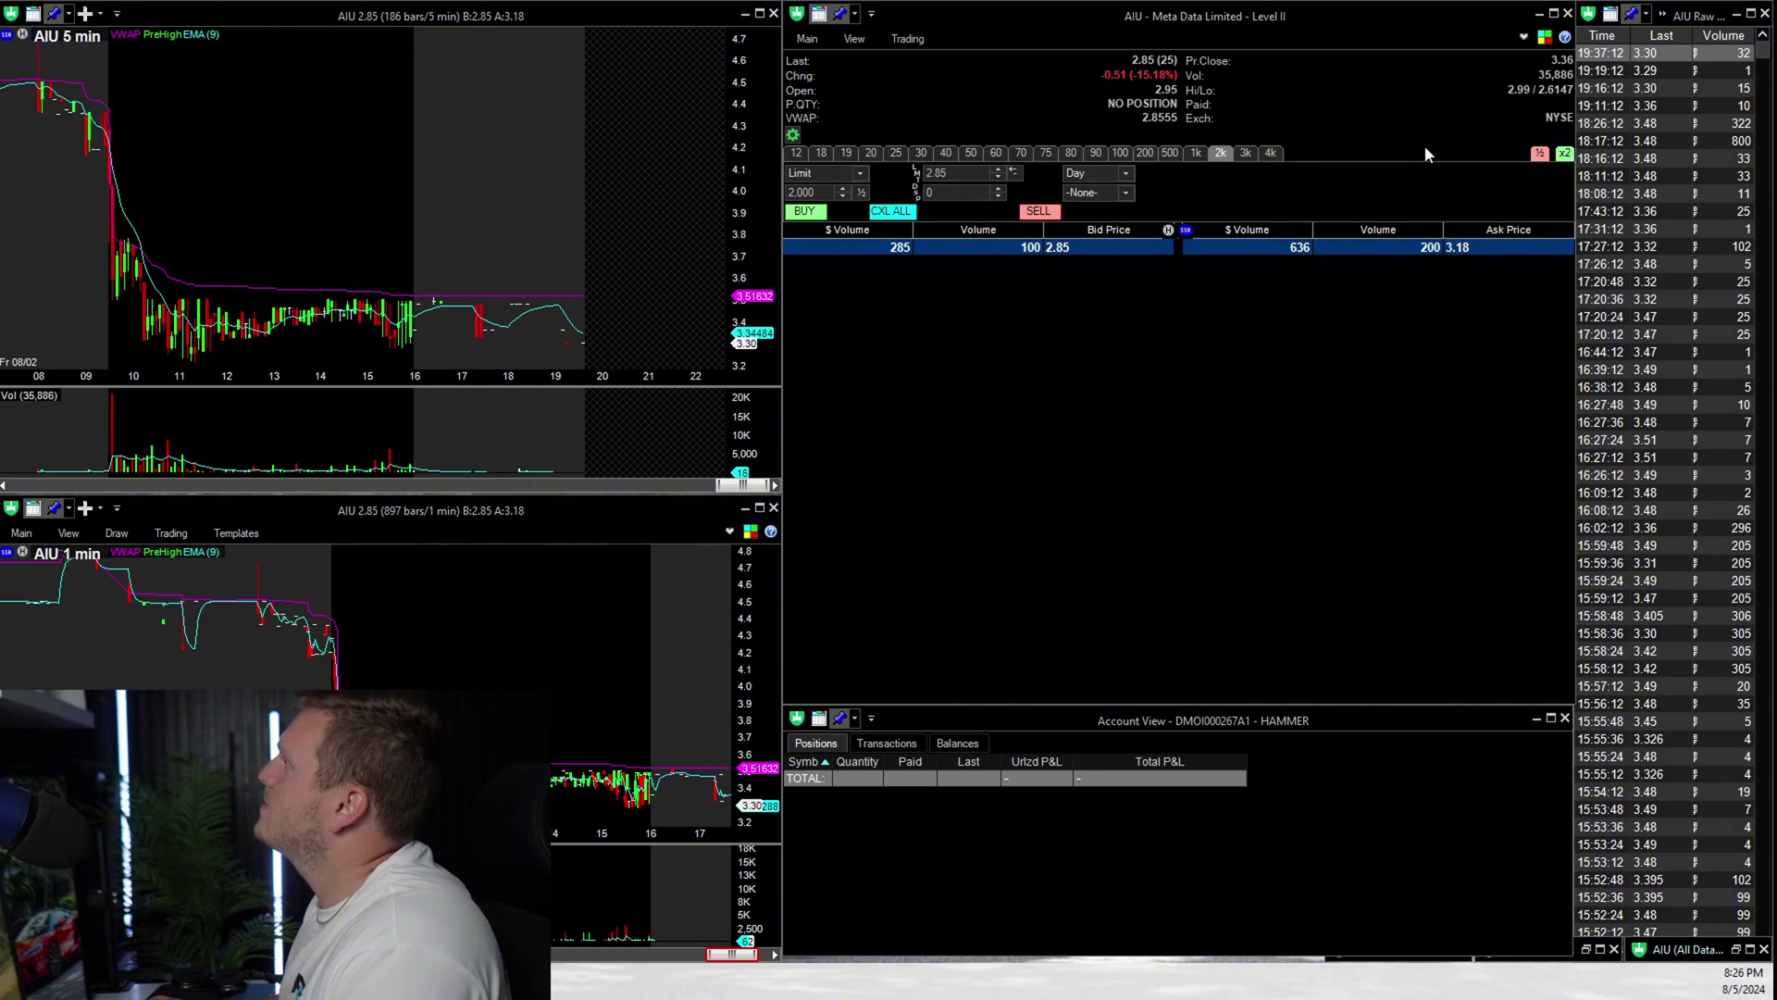
Give the BUY 100 saved order the button label BUY 100.
{"action": "left_click", "coordinate": [793, 136]}
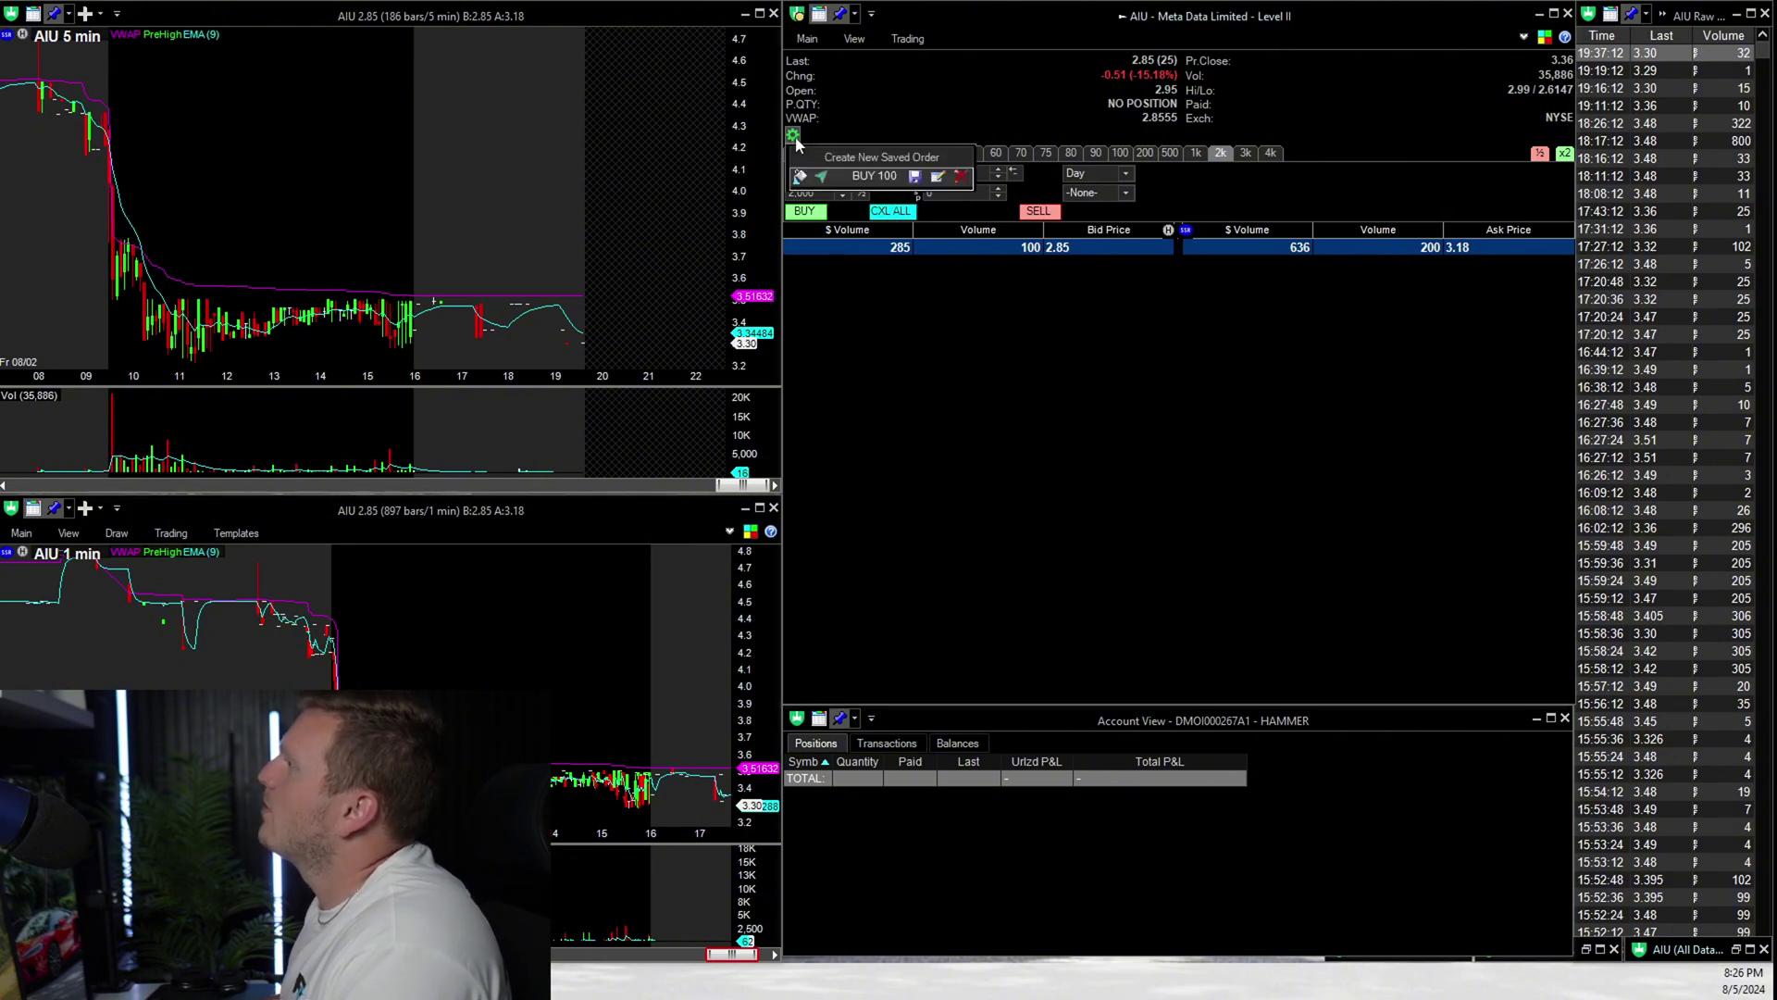
{"action": "left_click", "coordinate": [938, 176]}
{"action": "left_click", "coordinate": [1168, 213]}
{"action": "type", "text": "BUY 100"}
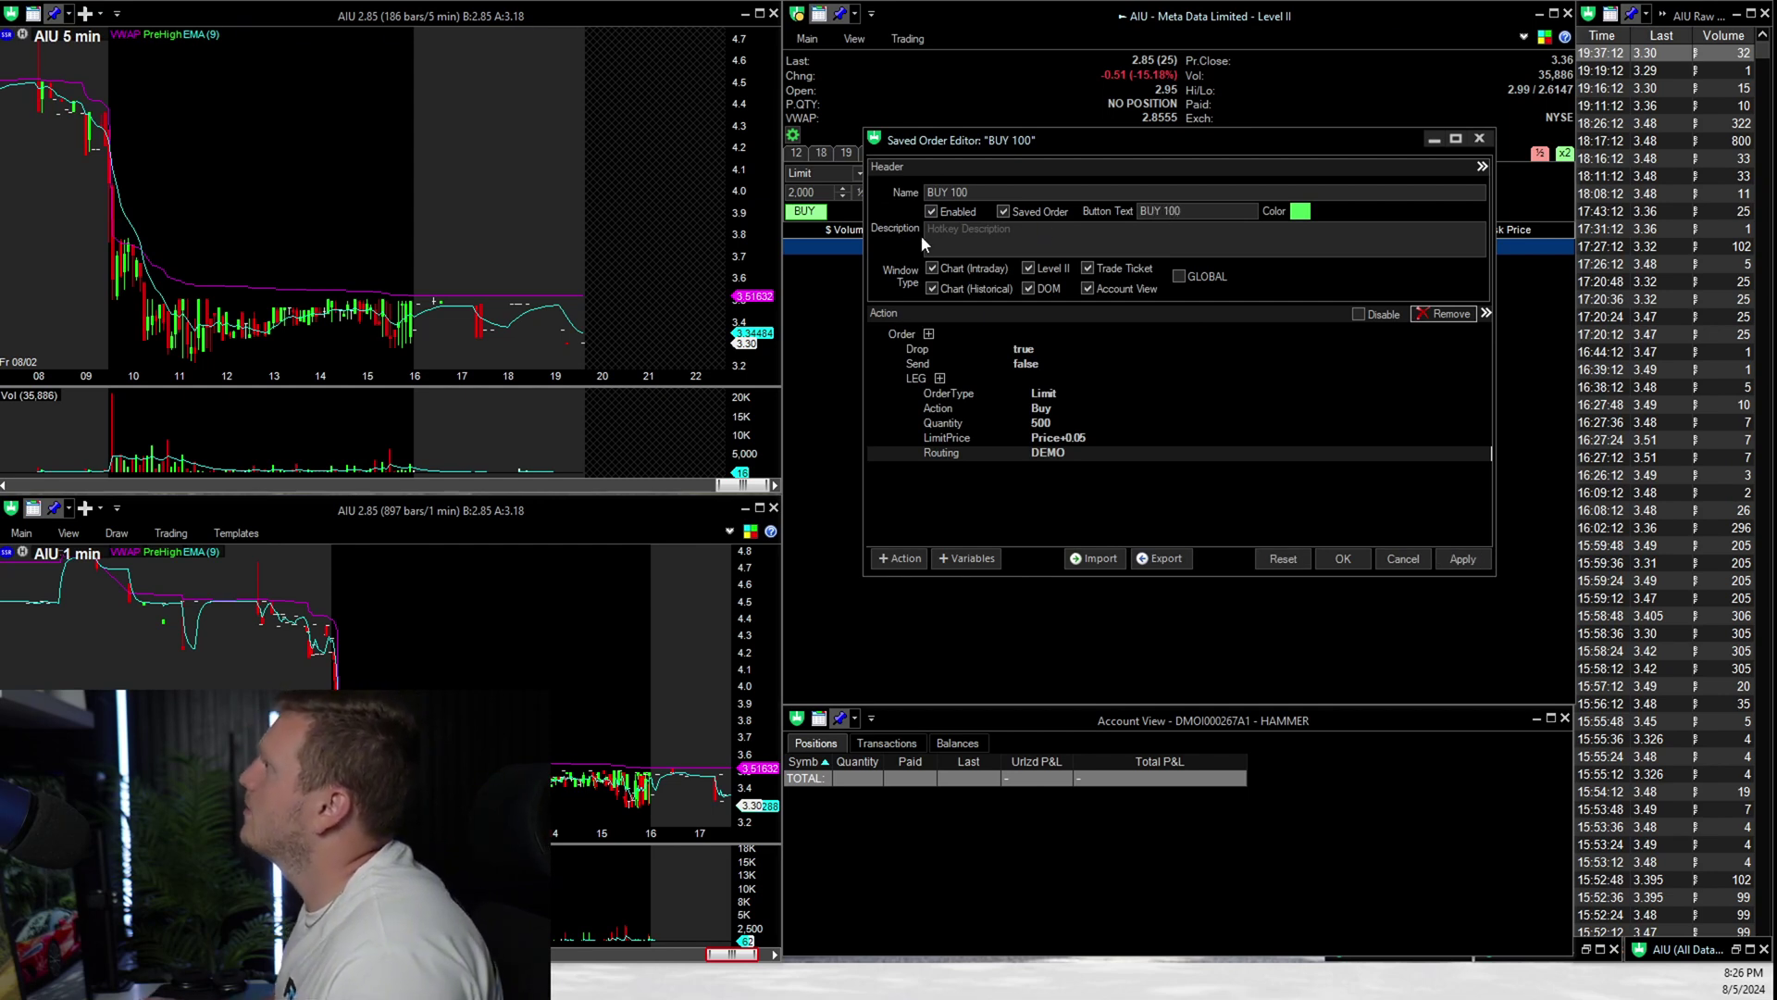
{"action": "left_click", "coordinate": [1454, 562]}
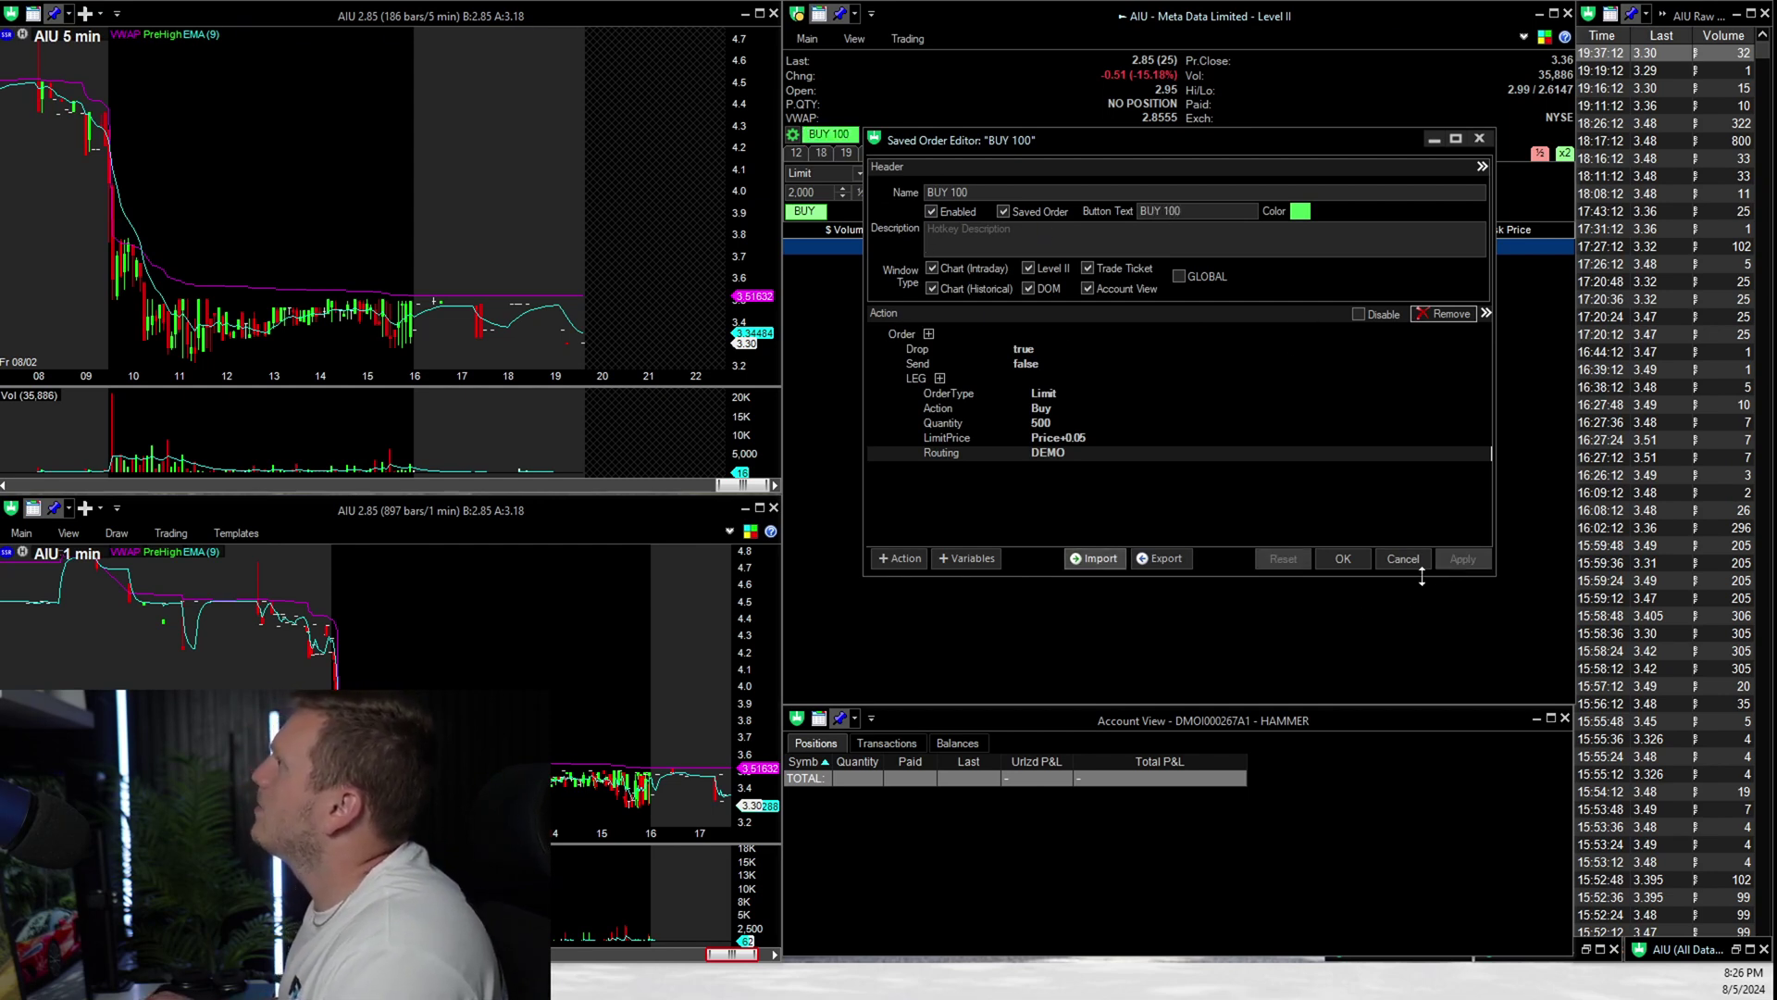
{"action": "left_click", "coordinate": [1342, 558]}
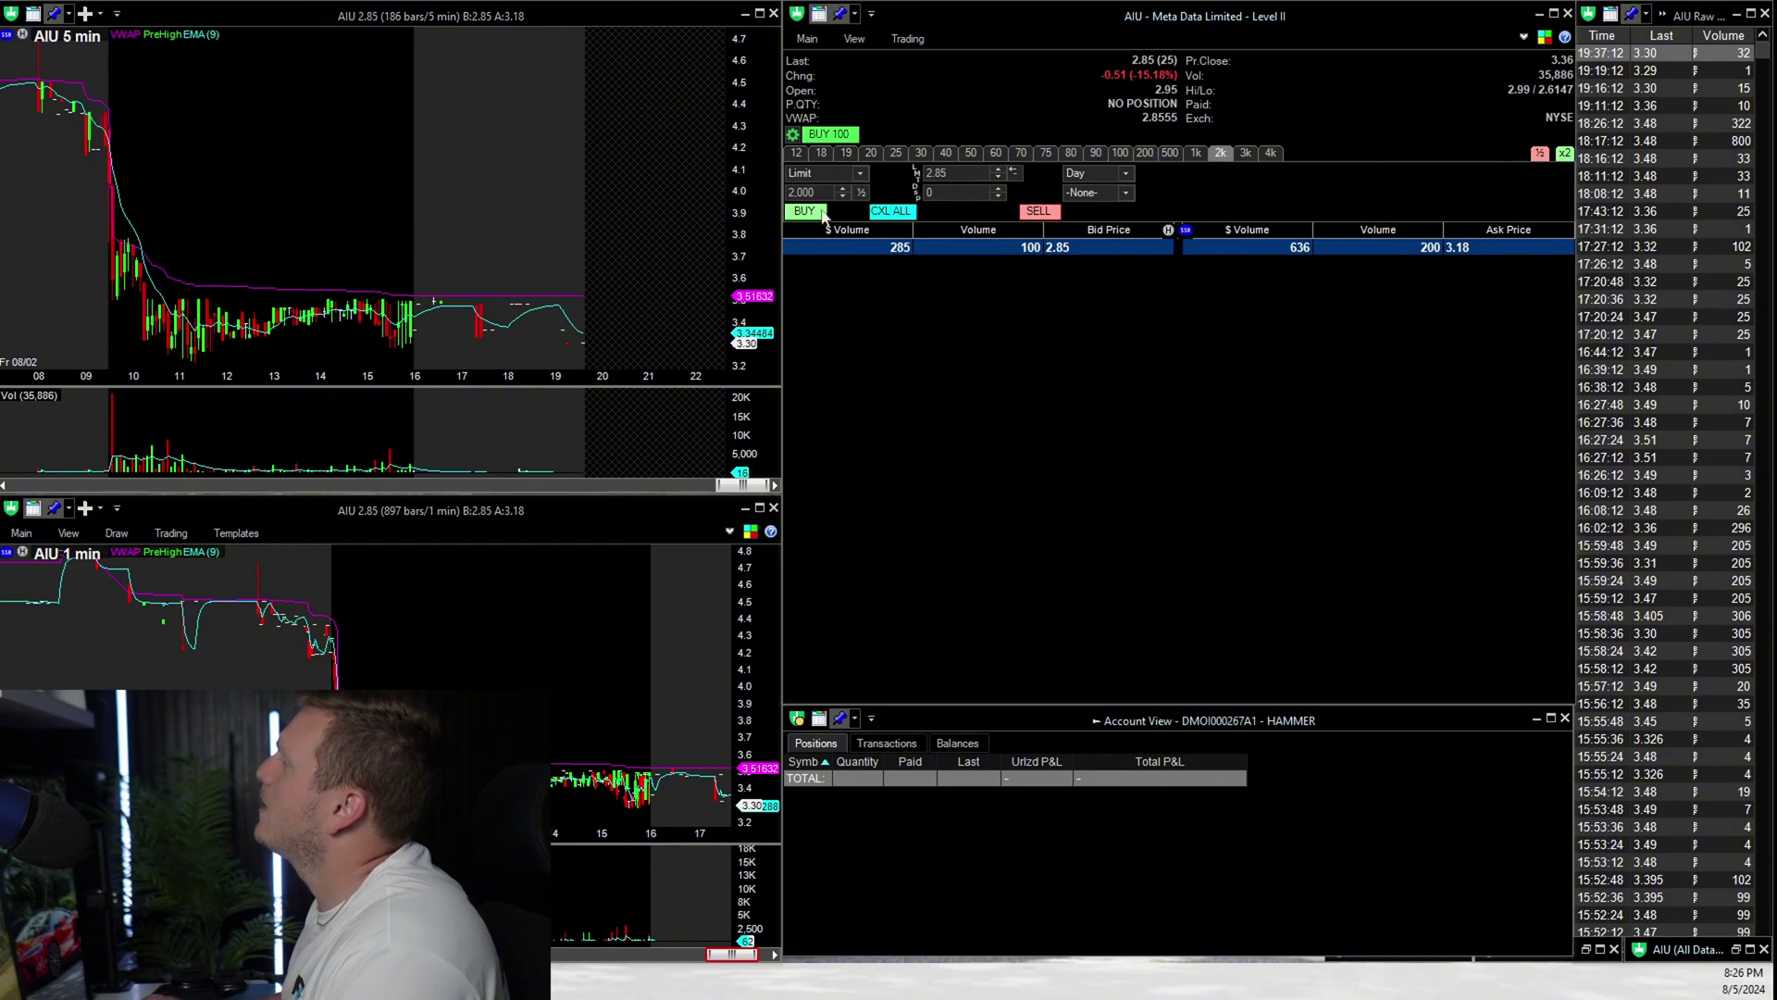
Test the BUY 100 button, filling 500 shares at 2.90.
{"action": "left_click", "coordinate": [836, 137]}
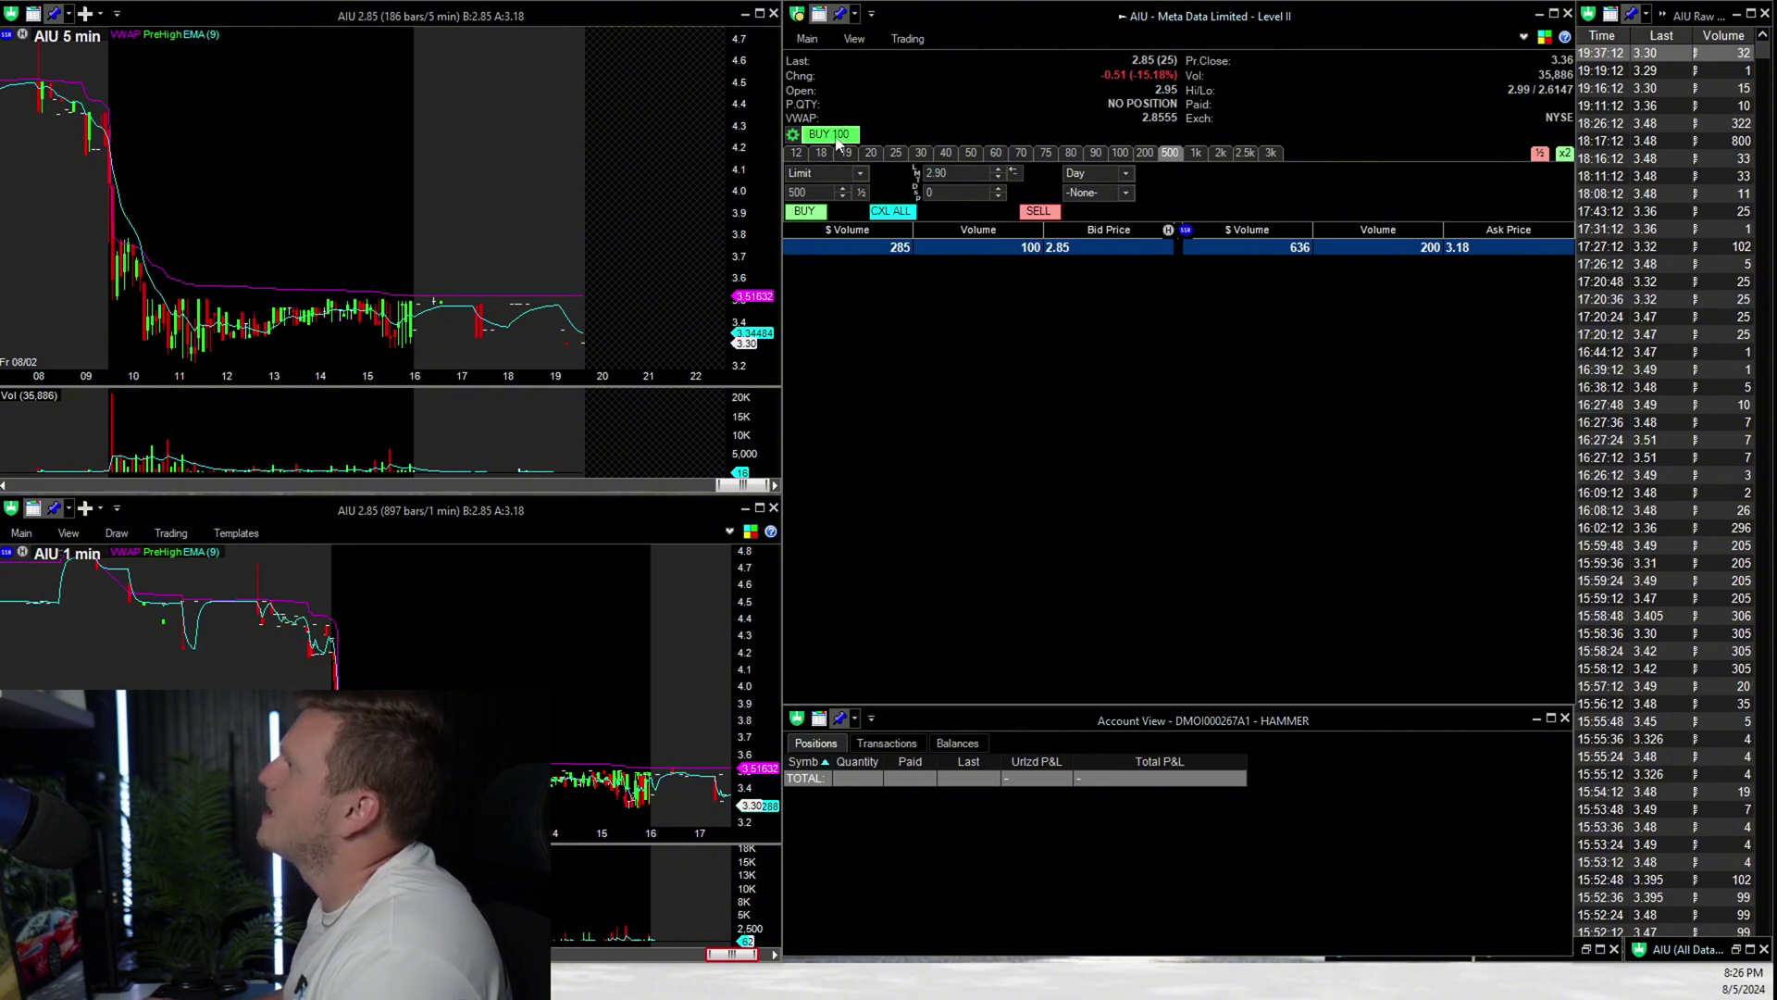
{"action": "scroll", "coordinate": [468, 293], "scroll_direction": "up", "scroll_amount": 3}
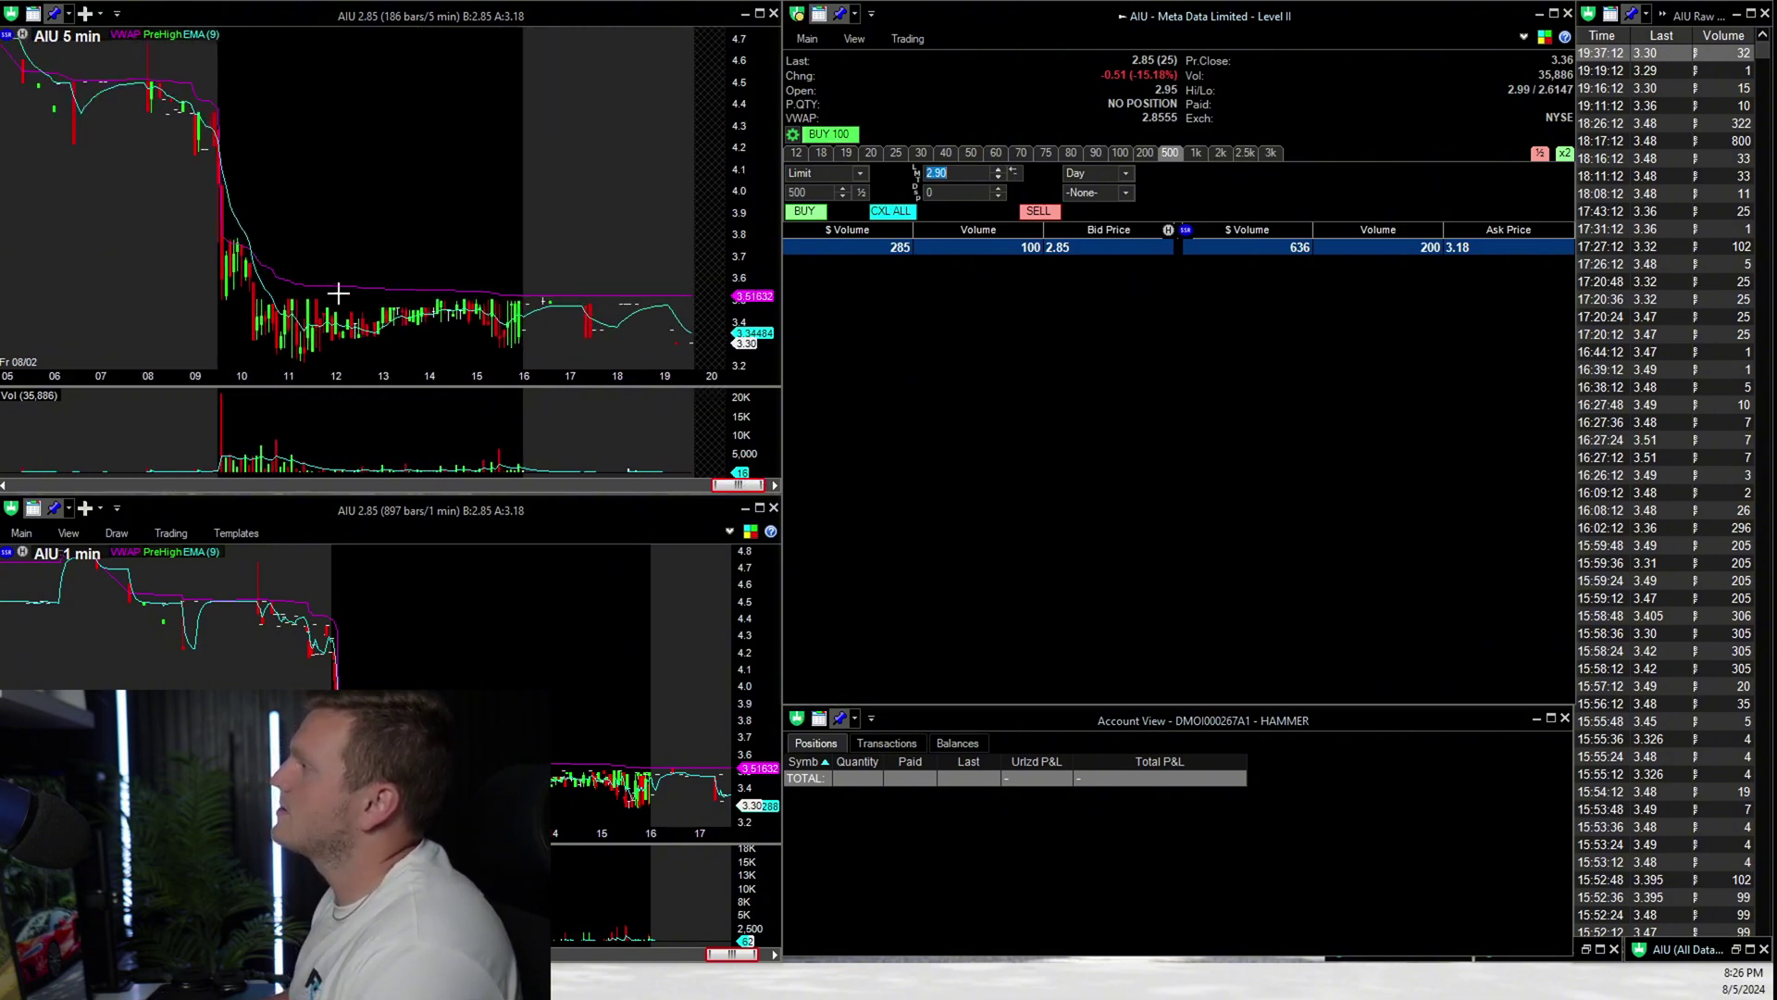
{"action": "left_click", "coordinate": [793, 134]}
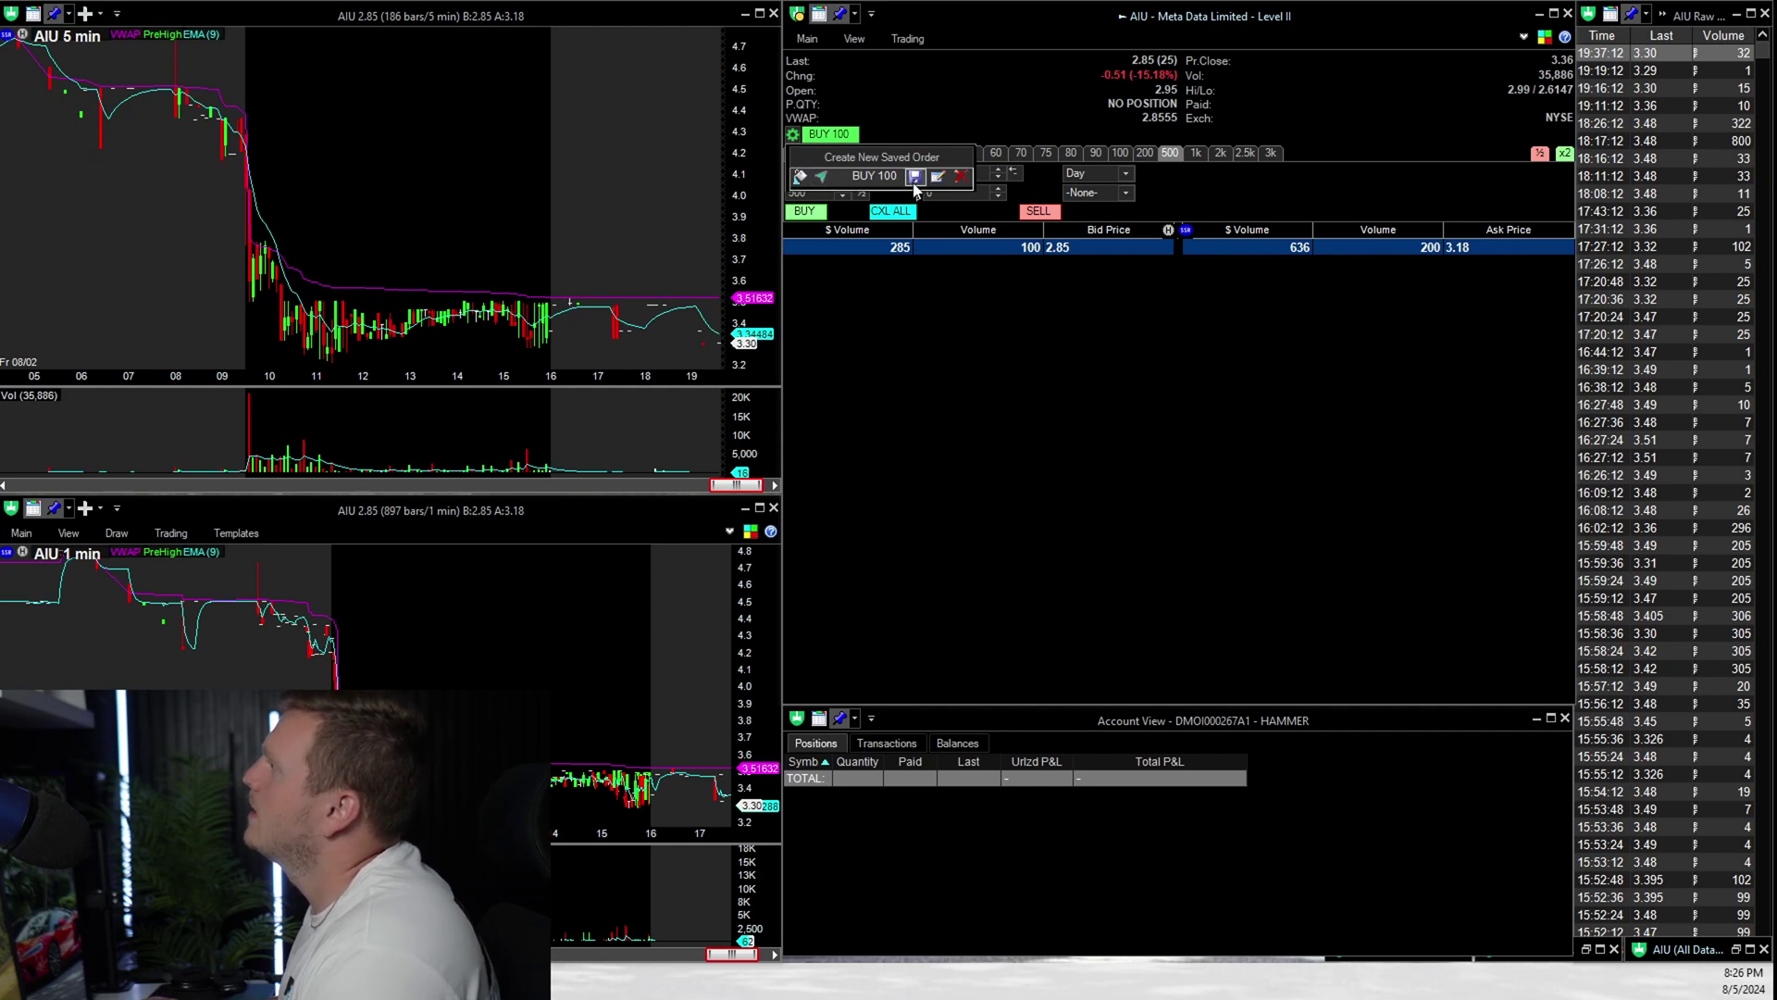
Create a new saved order named Sell 100 with button label SELL 100 and a red button.
{"action": "left_click", "coordinate": [907, 39]}
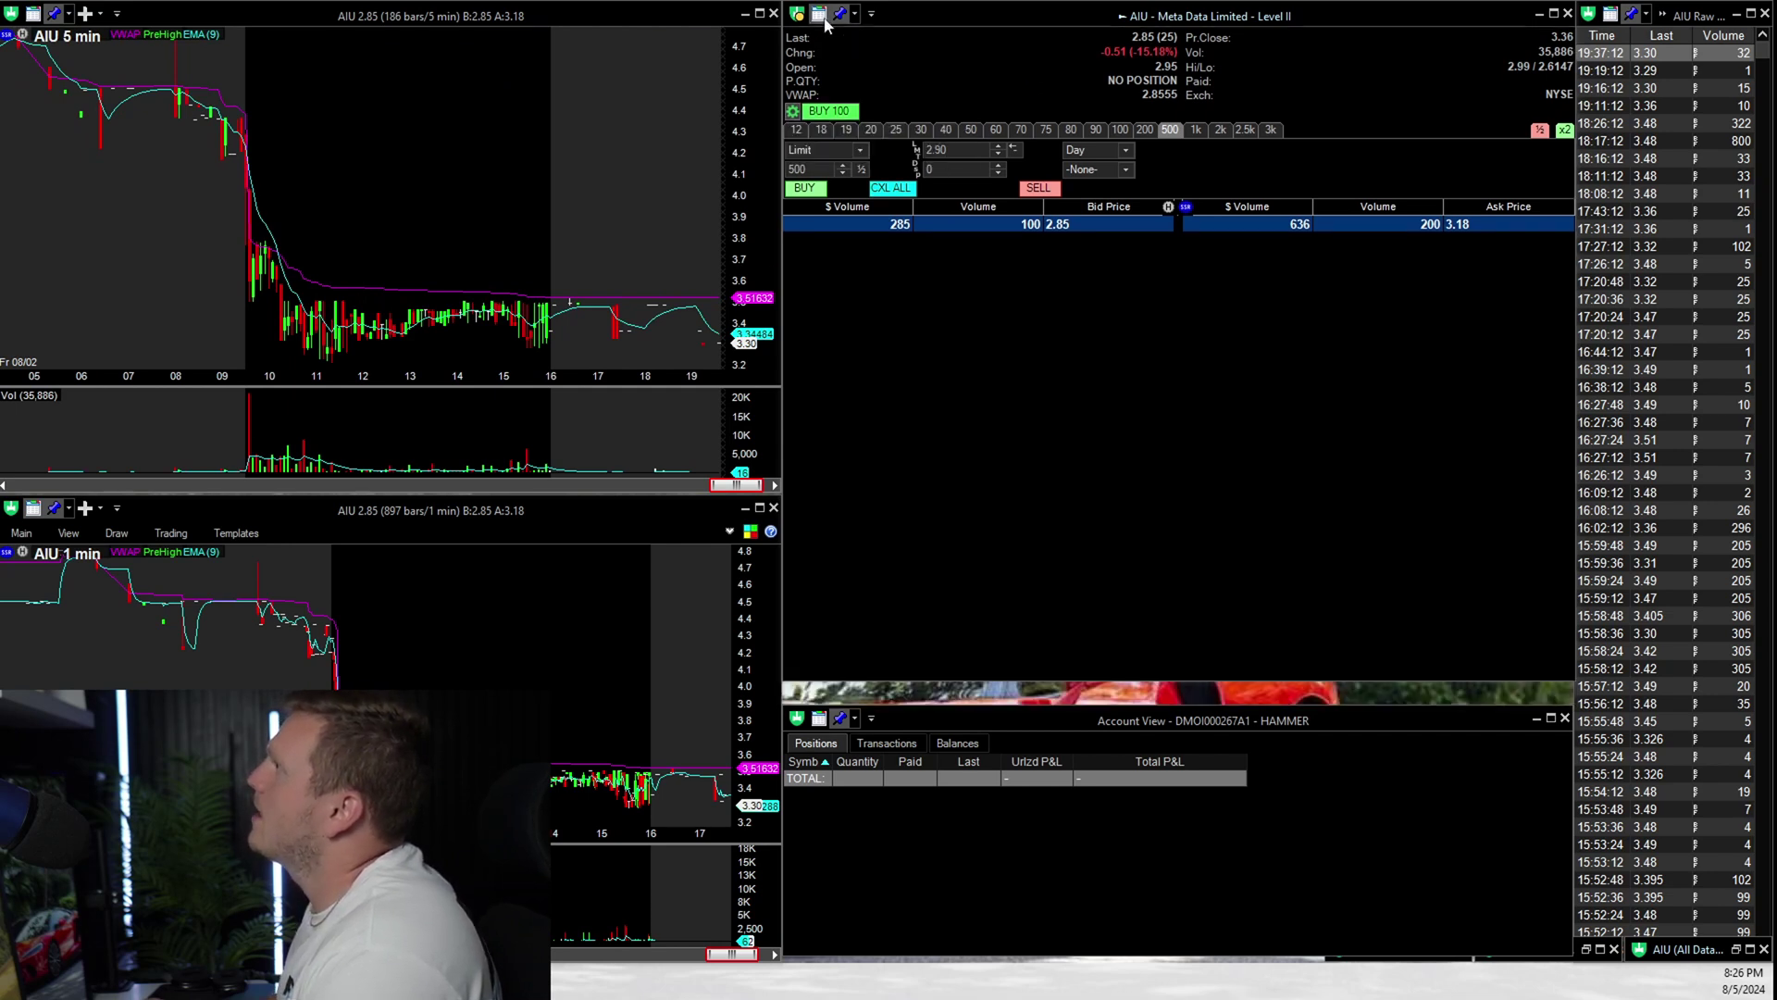
{"action": "left_click", "coordinate": [1184, 83]}
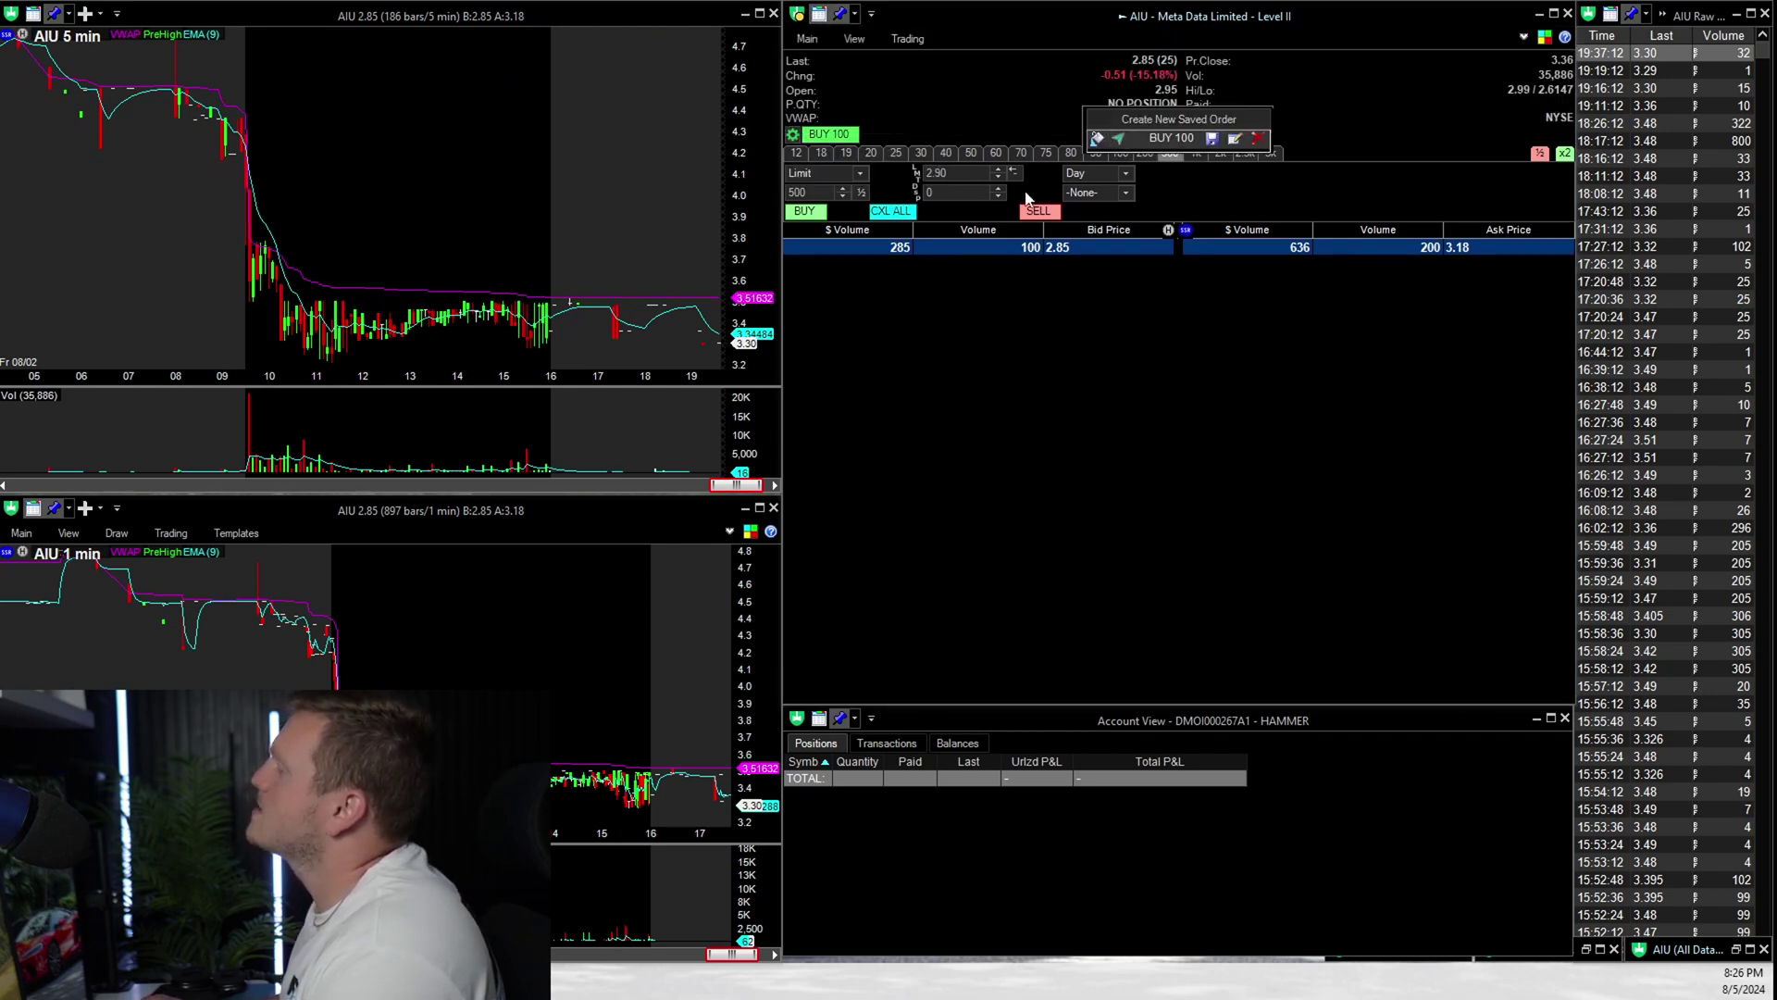
{"action": "left_click", "coordinate": [1148, 121]}
{"action": "left_click", "coordinate": [986, 193]}
{"action": "type", "text": "Sell"}
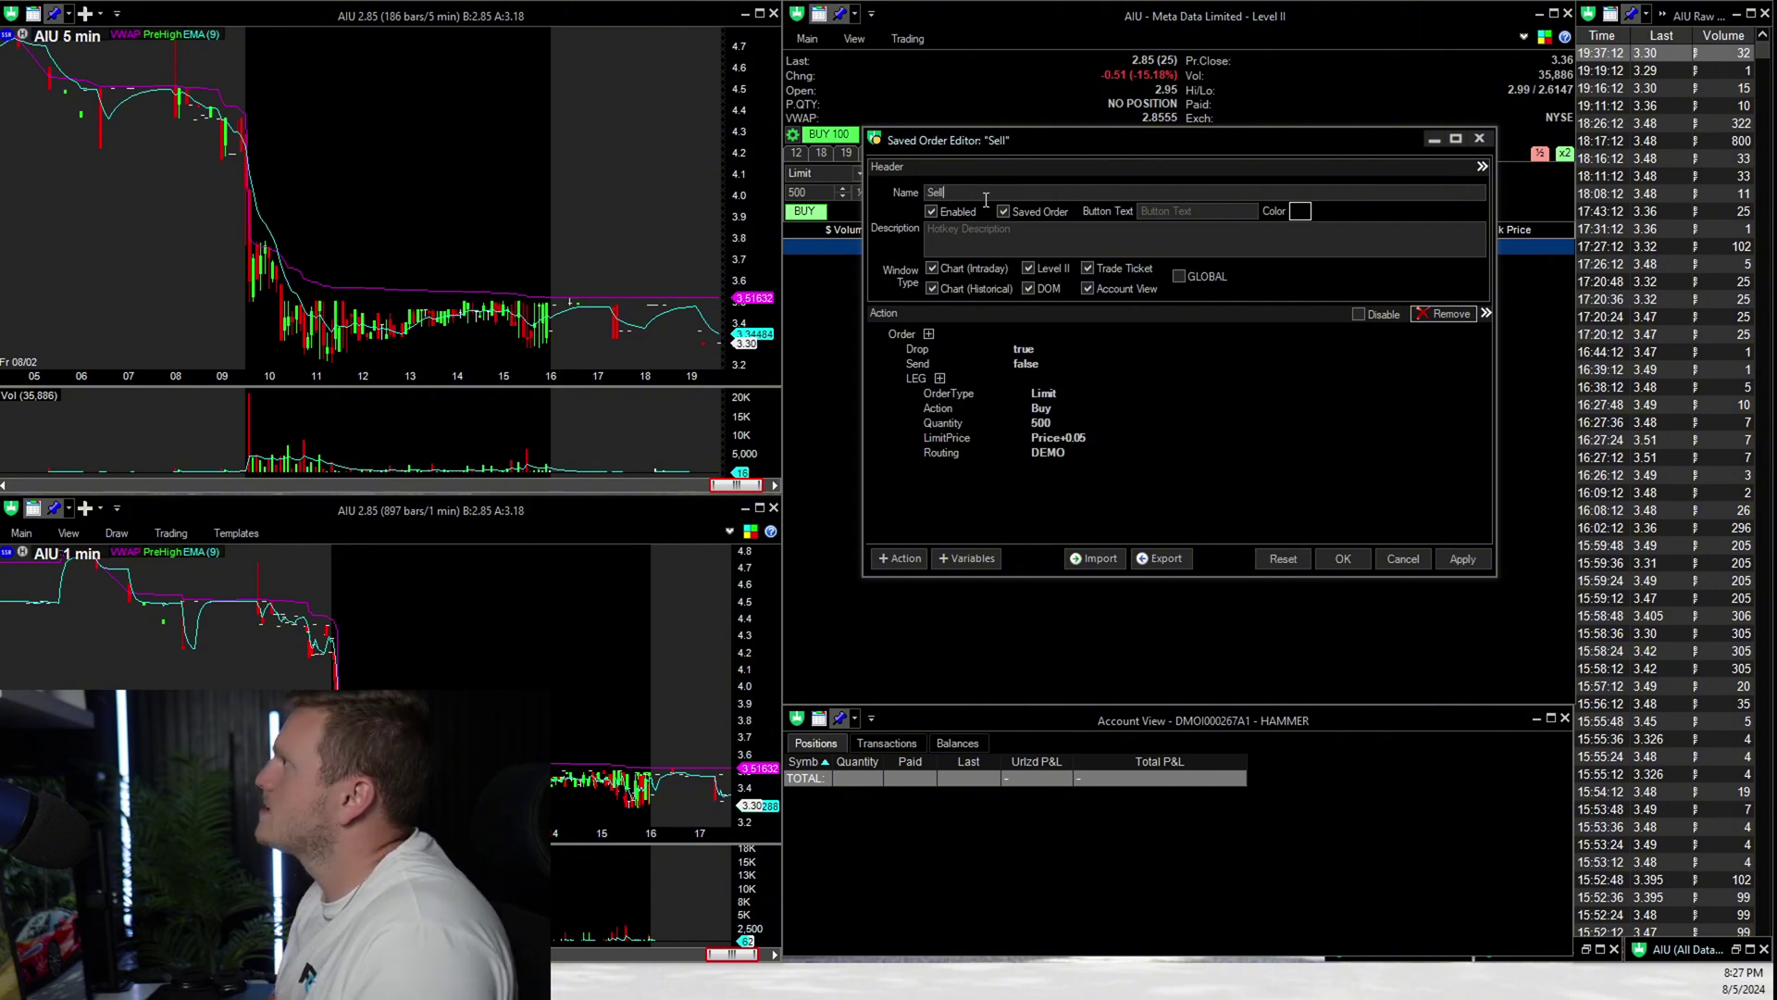
{"action": "left_click", "coordinate": [1156, 212]}
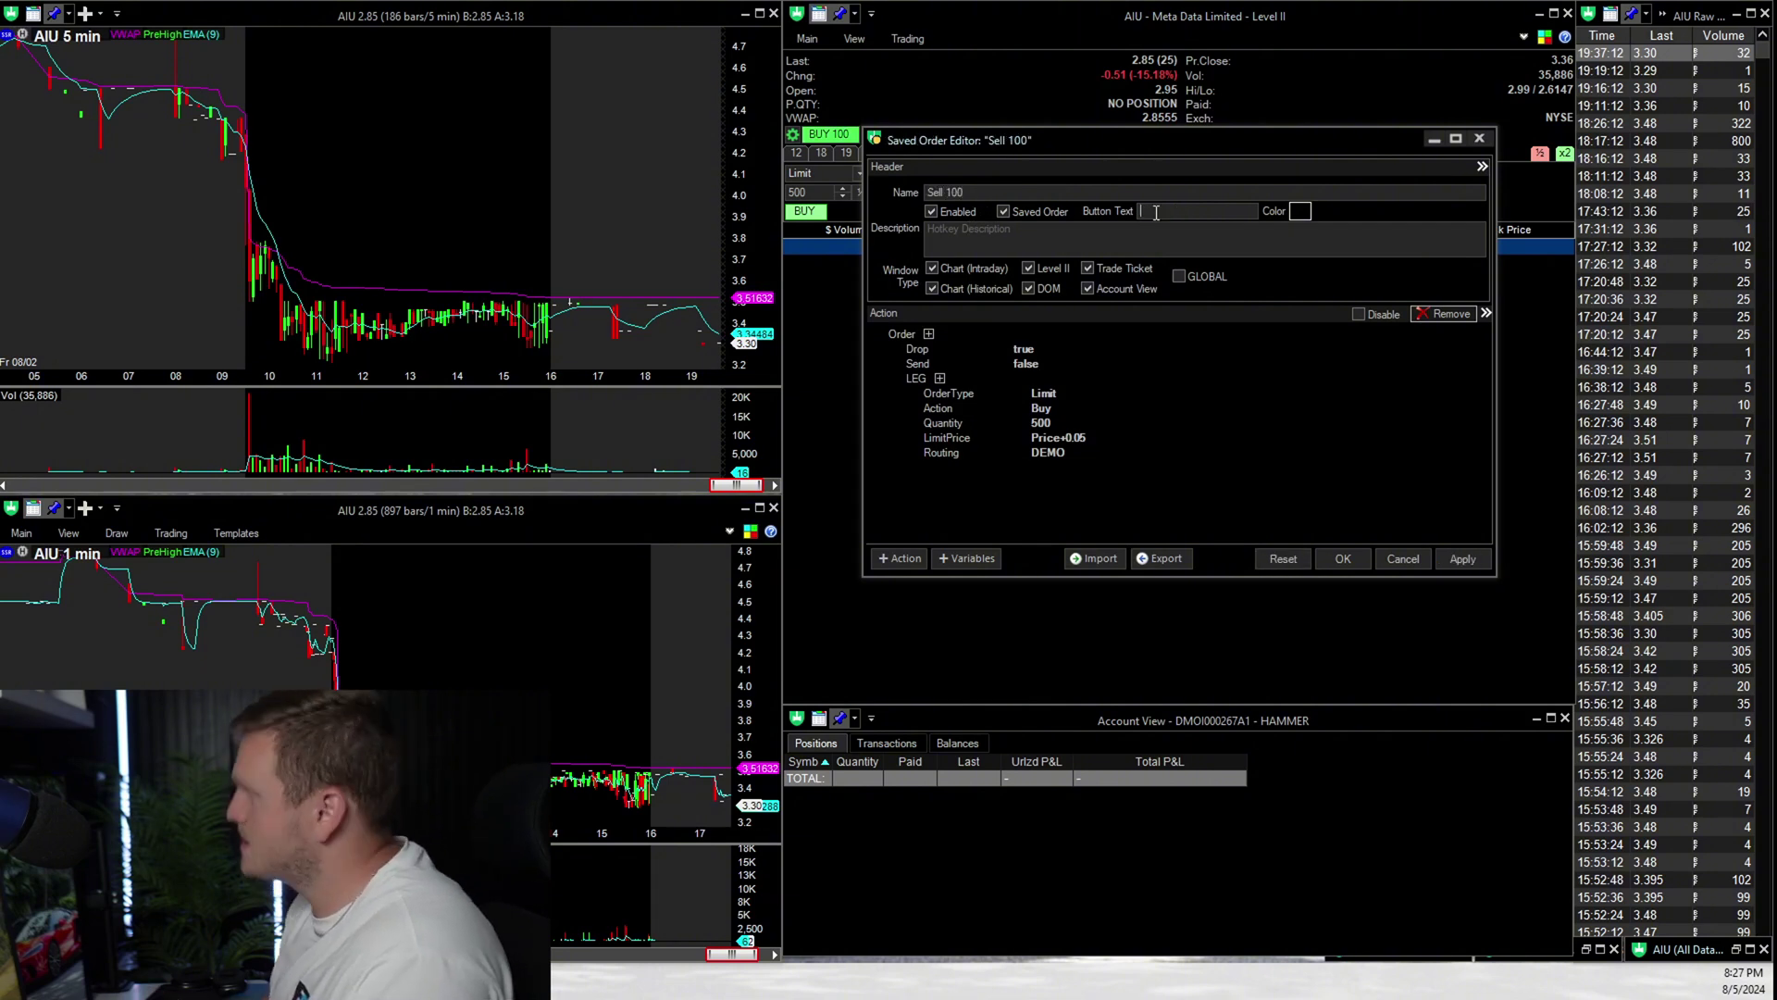
{"action": "left_click", "coordinate": [1299, 212]}
{"action": "left_click", "coordinate": [1379, 287]}
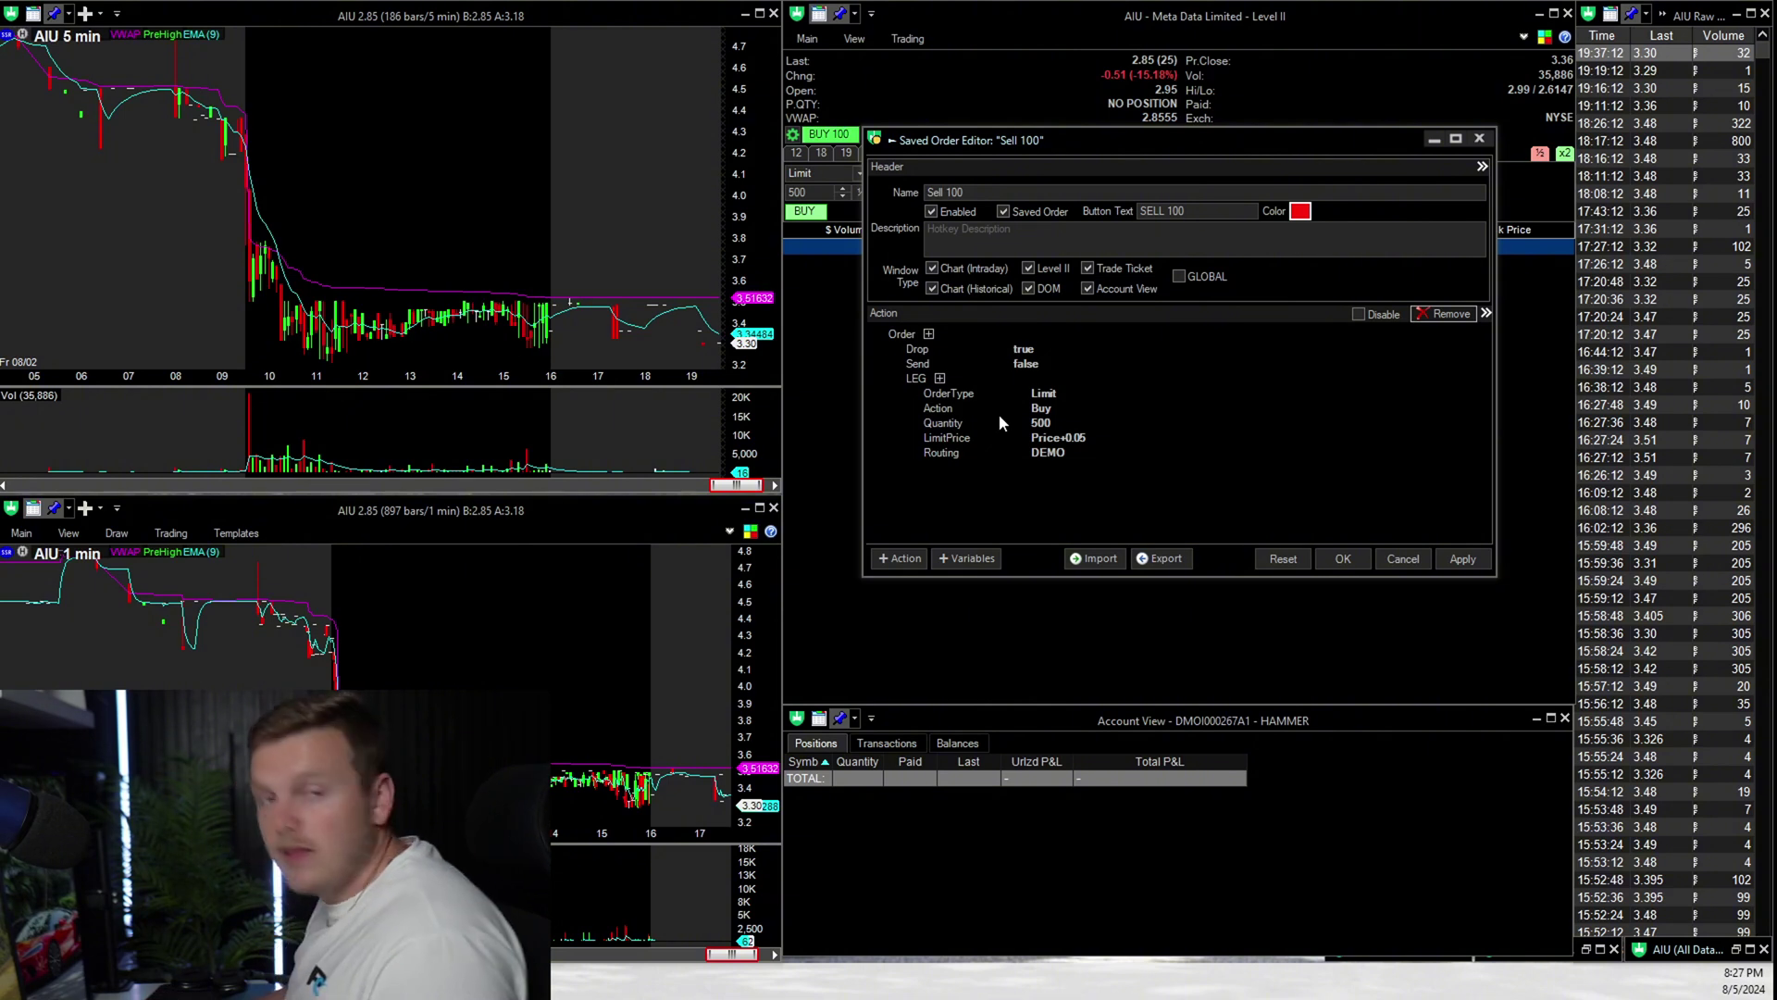
Set the Sell 100 order side to Sell with a Price-0.05 limit and save it.
{"action": "left_click", "coordinate": [1236, 410]}
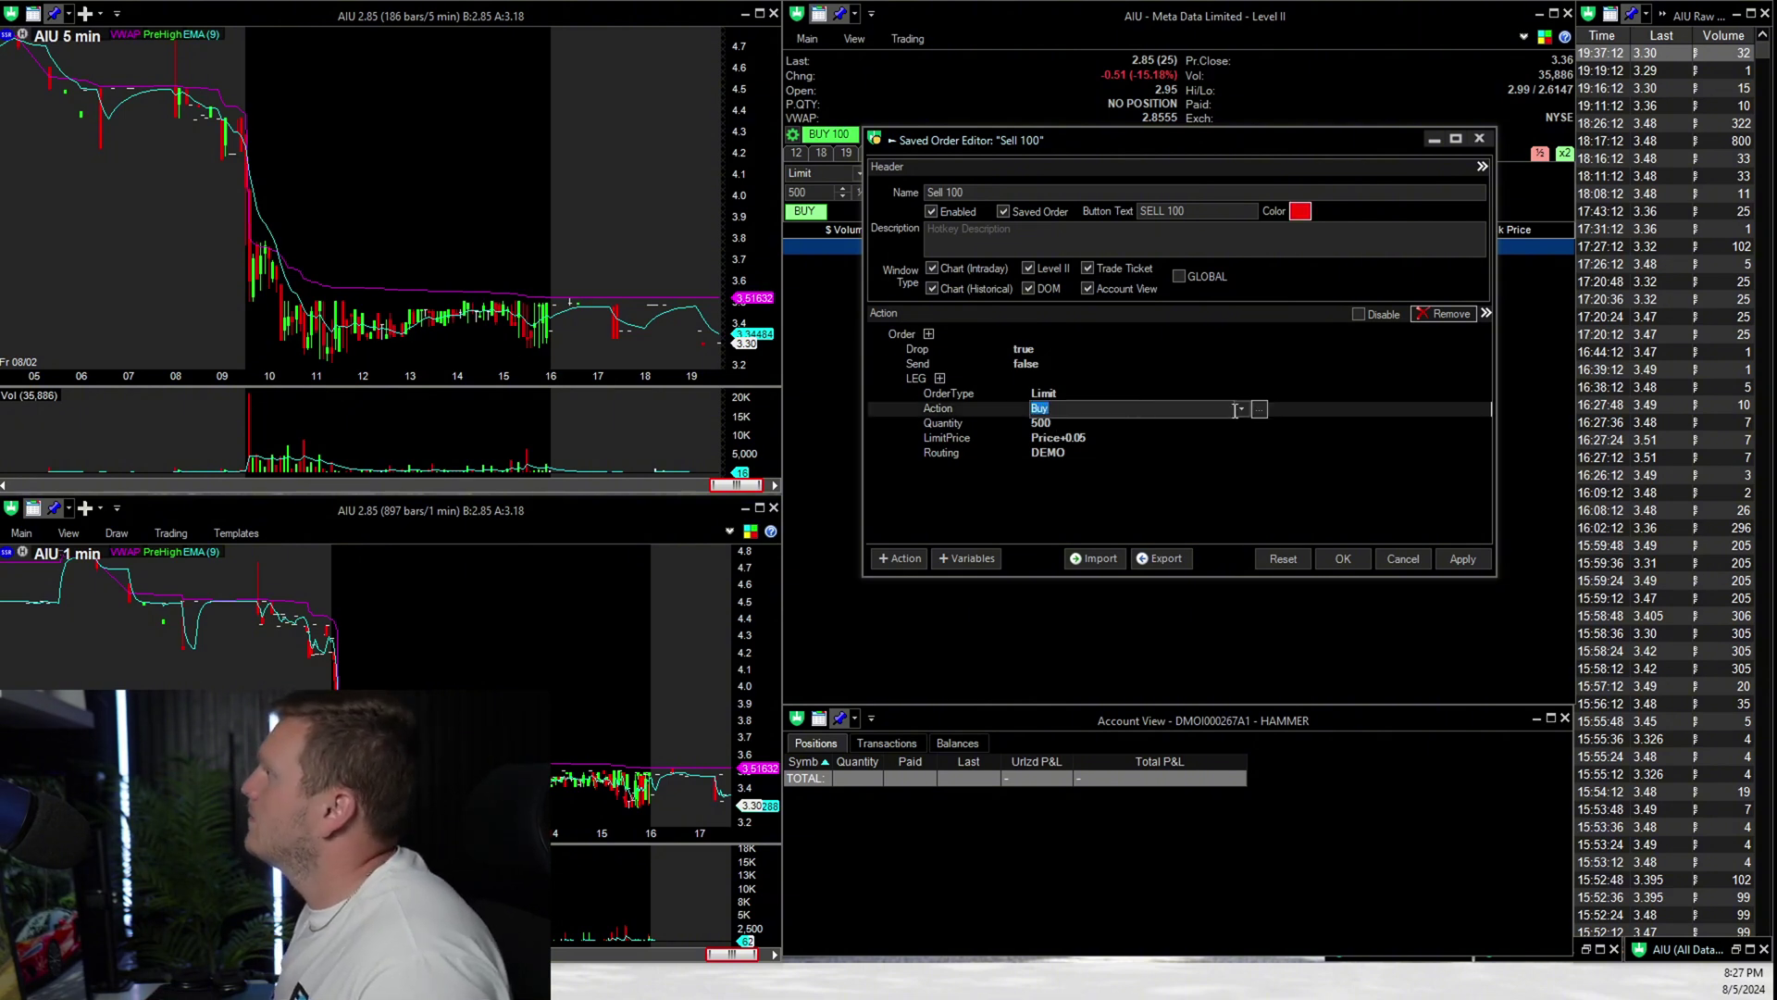
{"action": "left_click", "coordinate": [1241, 410]}
{"action": "left_click", "coordinate": [1163, 436]}
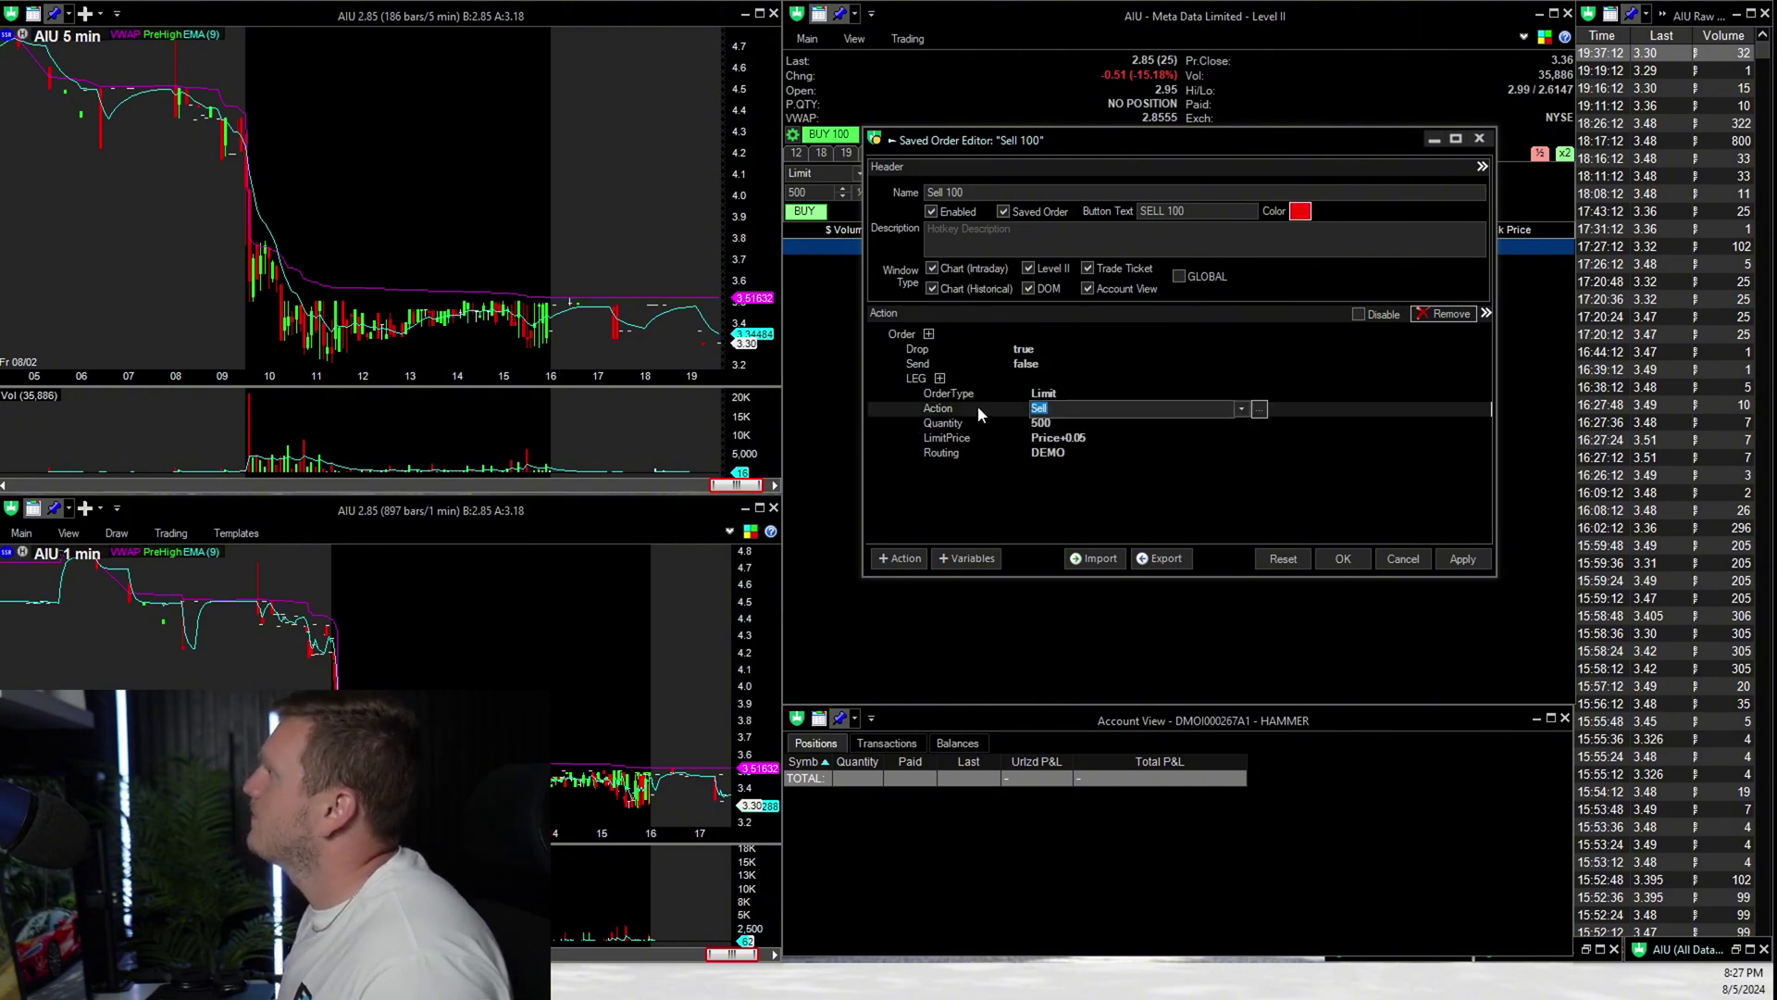
{"action": "left_click", "coordinate": [1086, 438]}
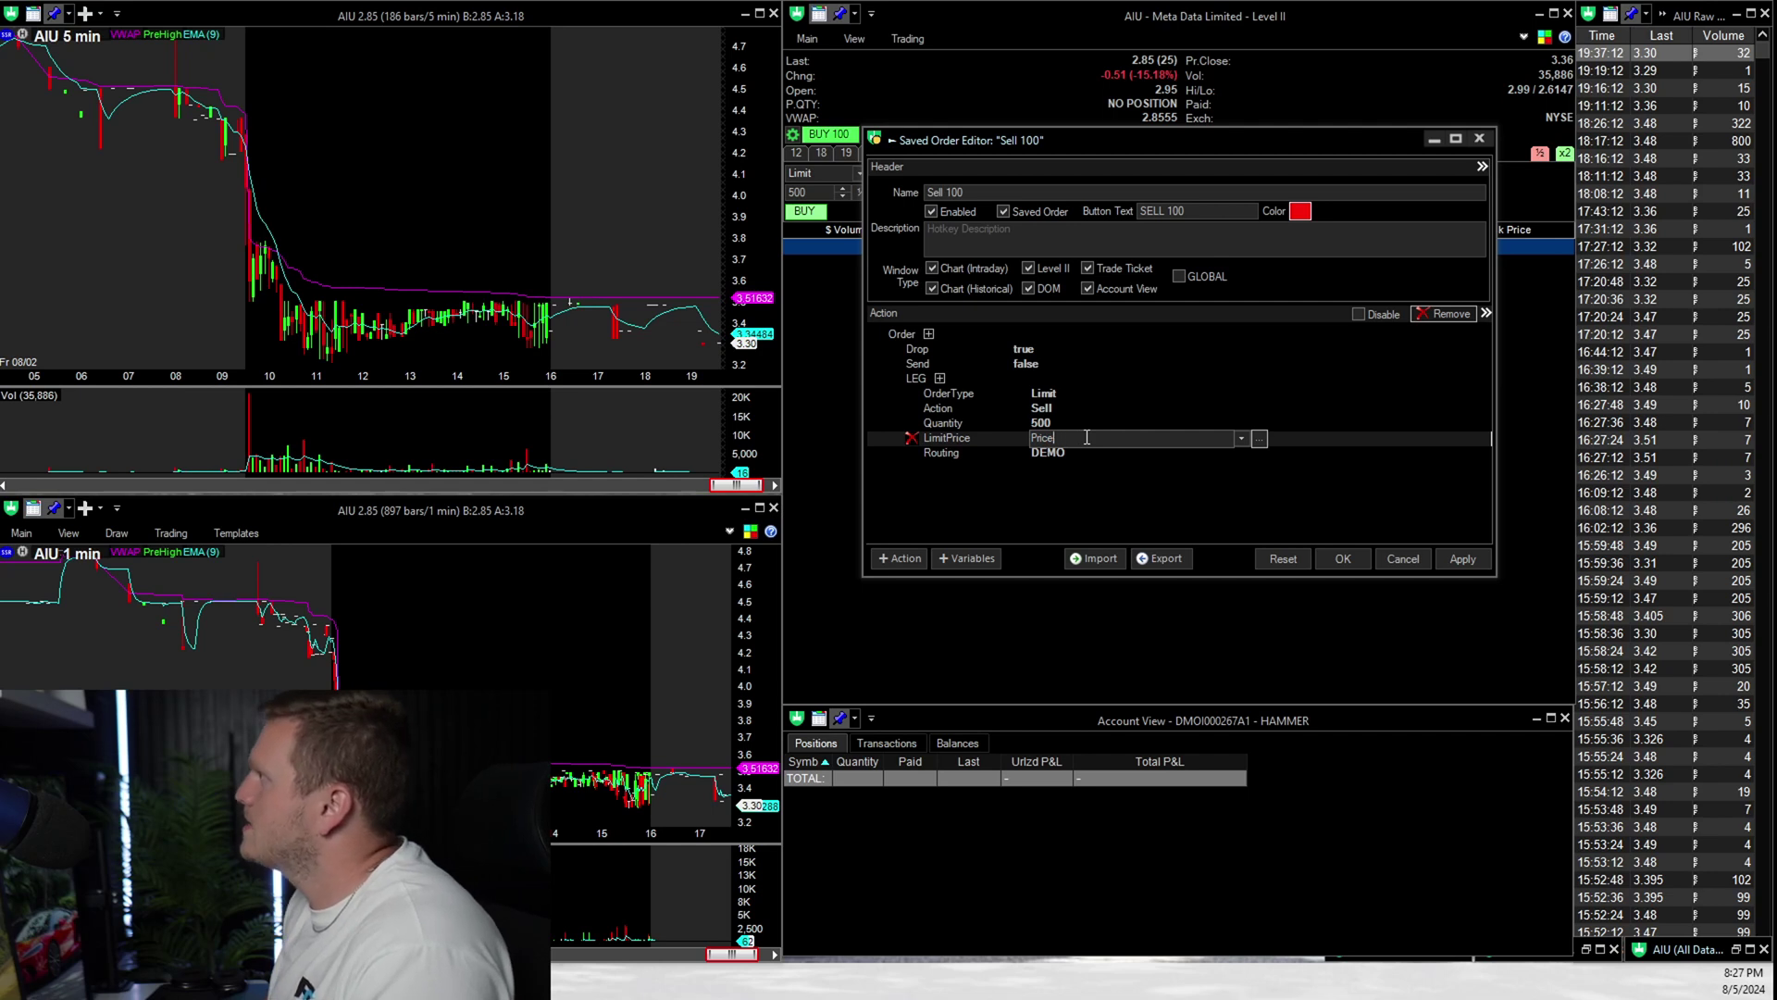
{"action": "type", "text": "05"}
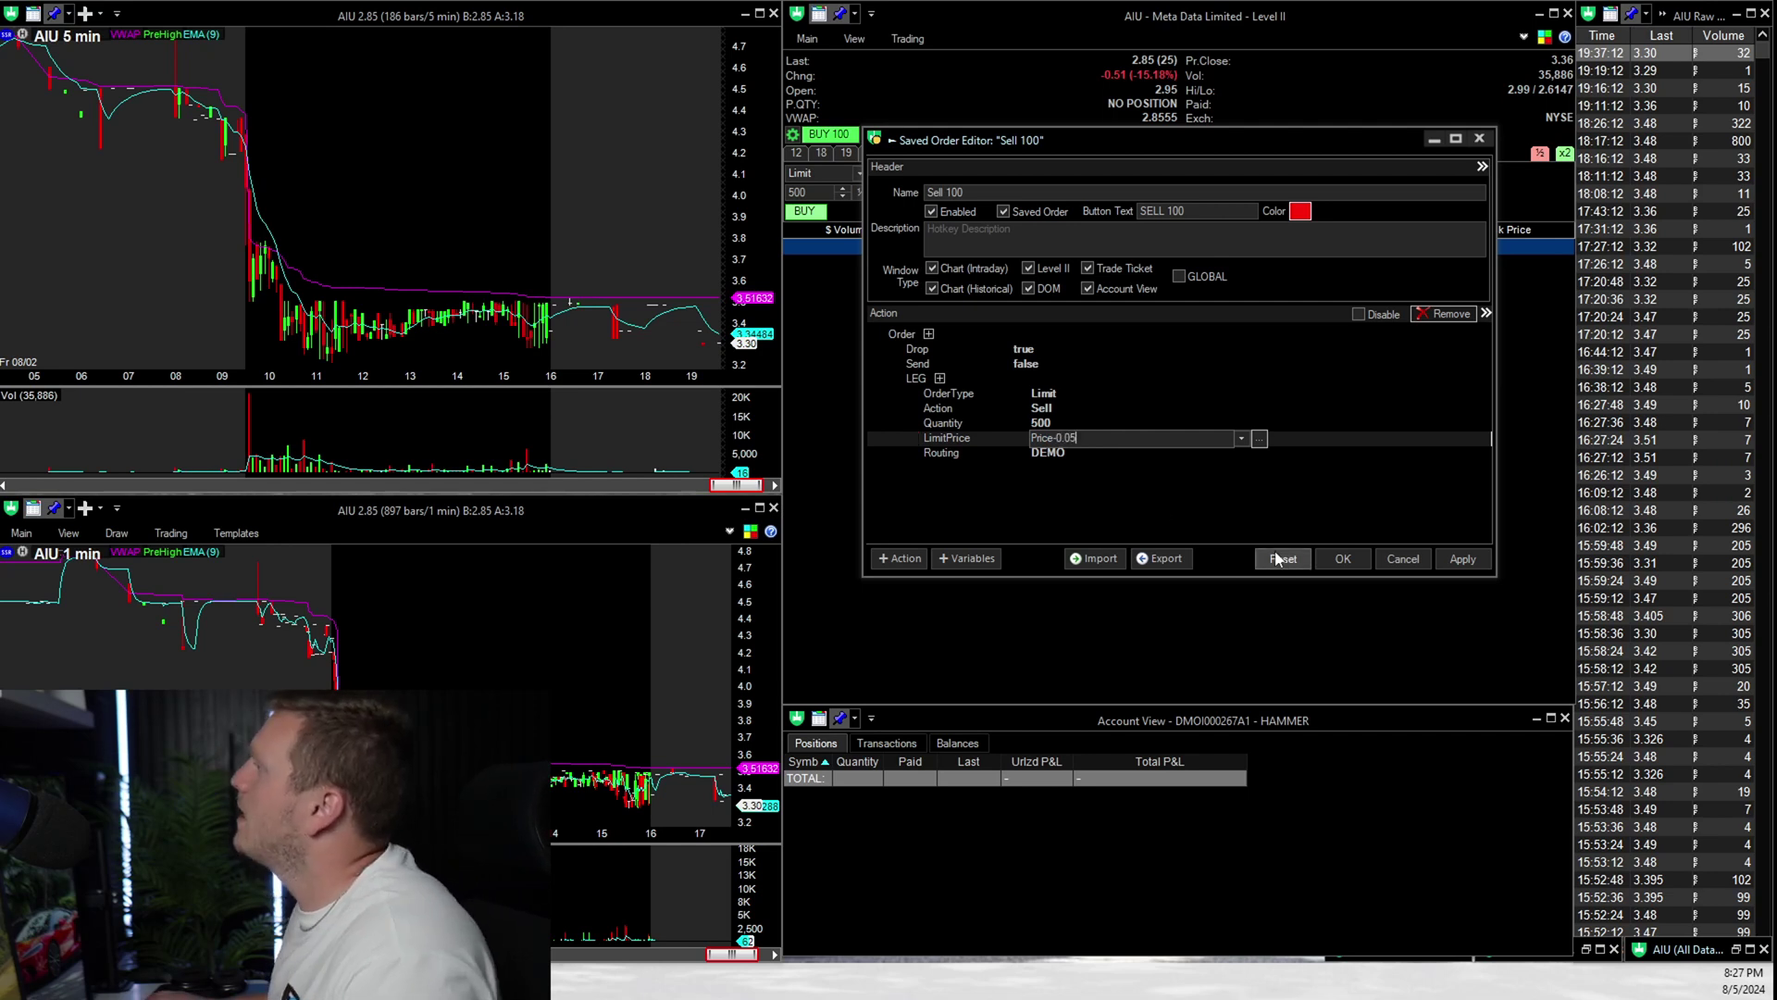
{"action": "left_click", "coordinate": [1463, 558]}
{"action": "left_click", "coordinate": [1339, 558]}
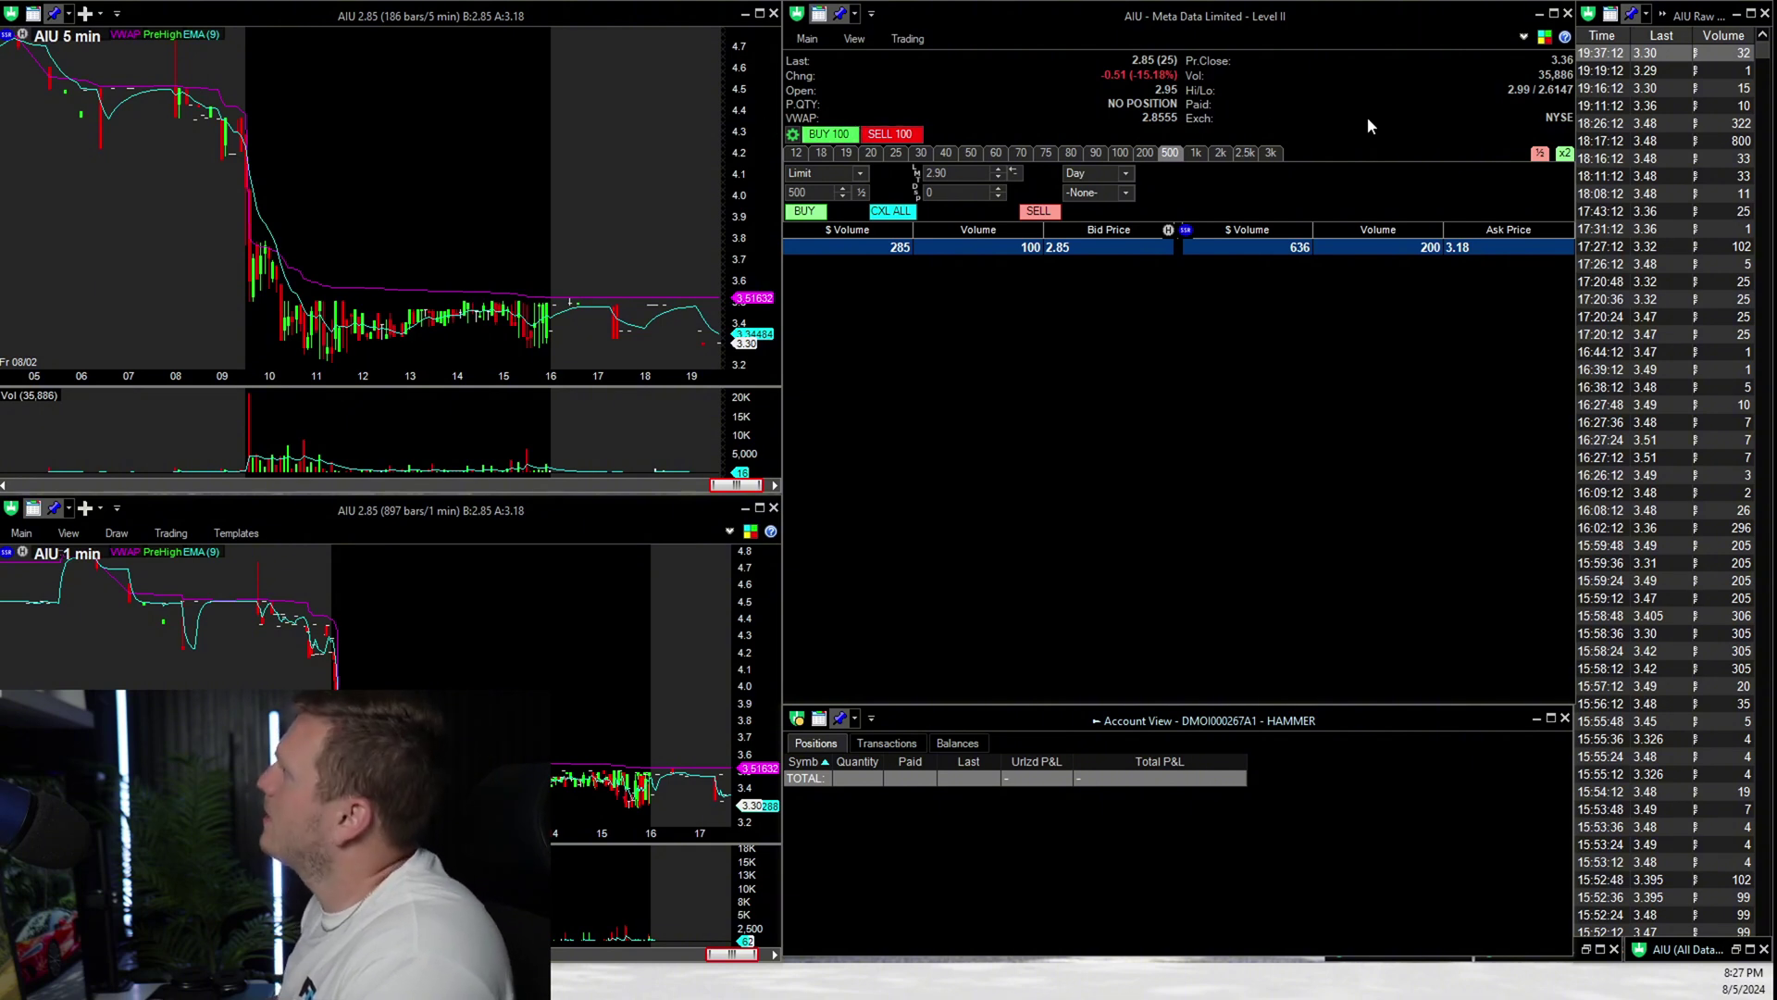
Switch the Level II order type to Market and back to Limit, then show the 5-minute chart's view settings.
{"action": "left_click", "coordinate": [860, 172]}
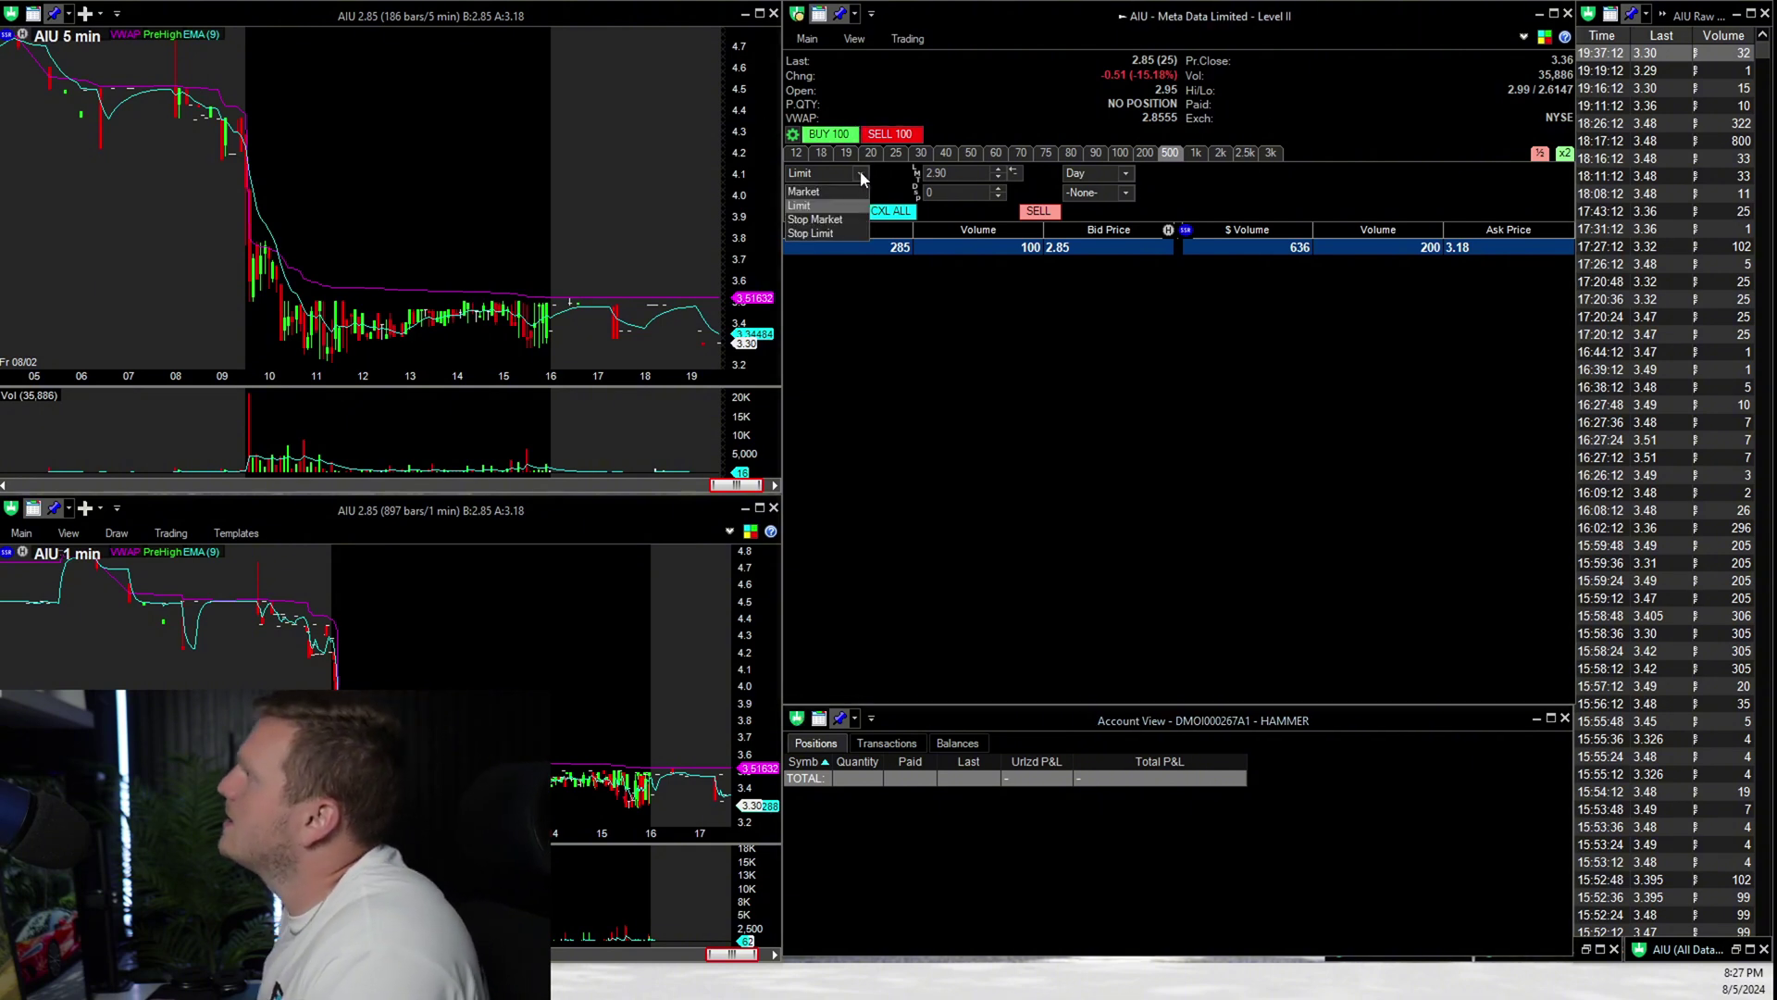
{"action": "left_click", "coordinate": [865, 188]}
{"action": "left_click", "coordinate": [860, 172]}
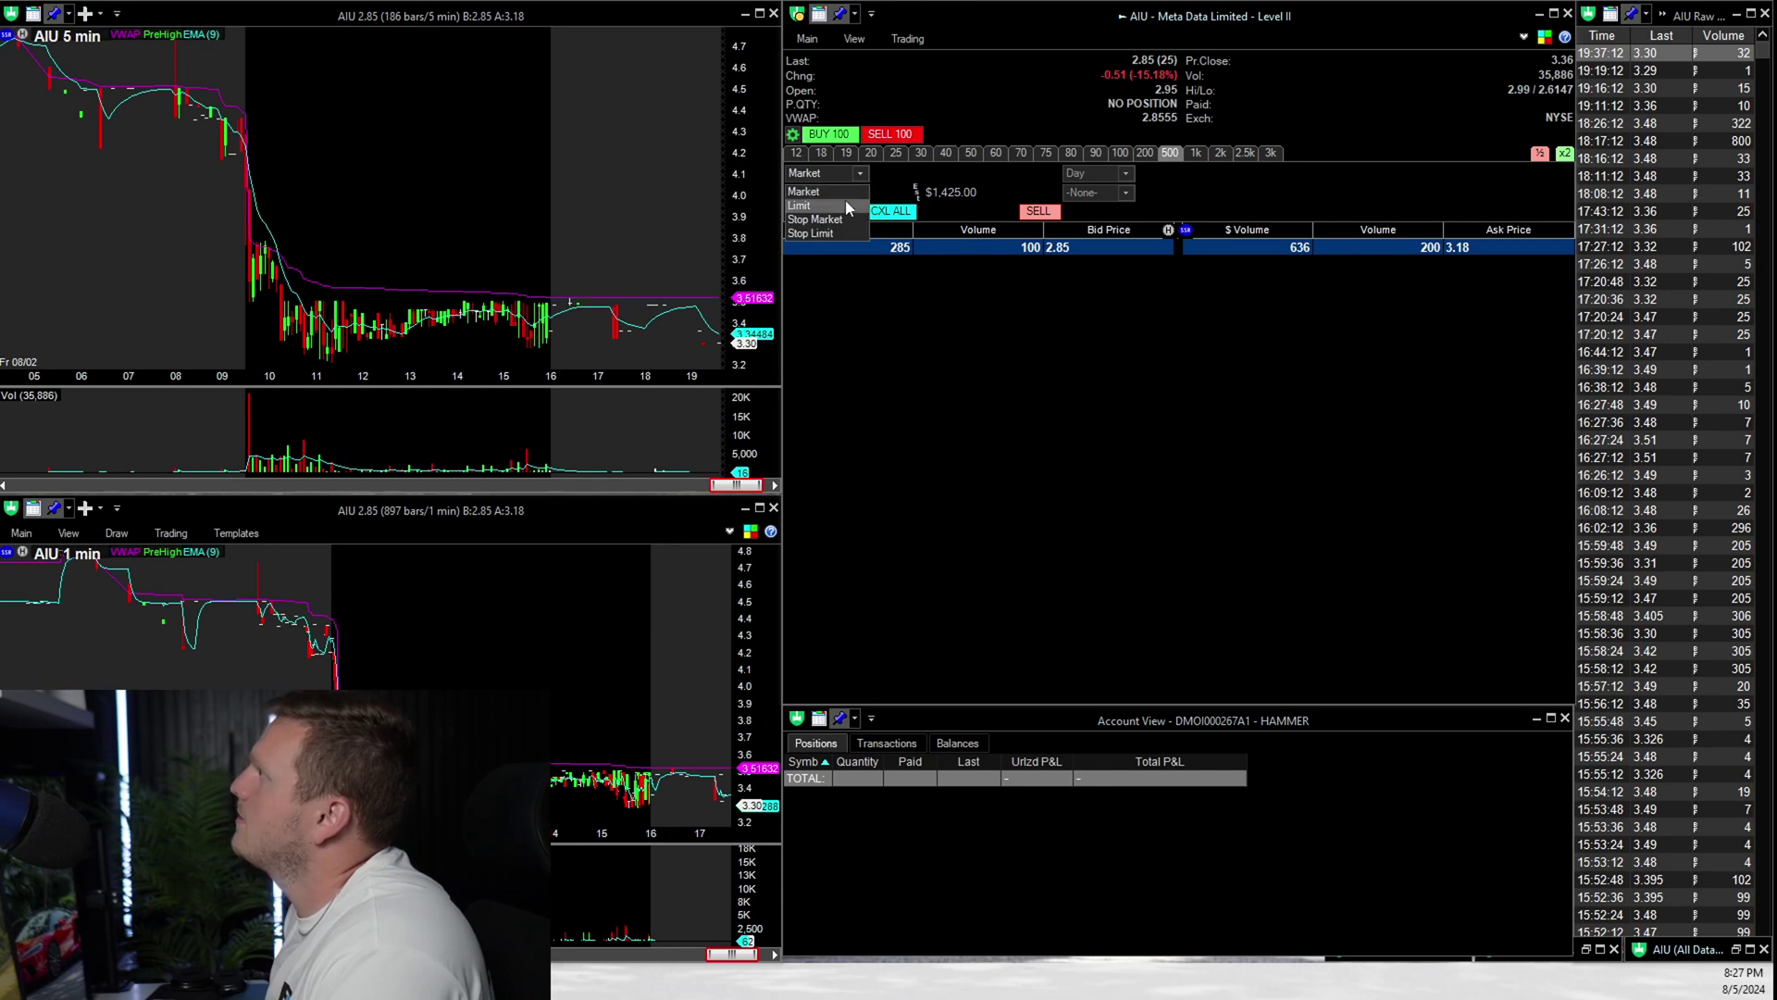
{"action": "left_click", "coordinate": [846, 200]}
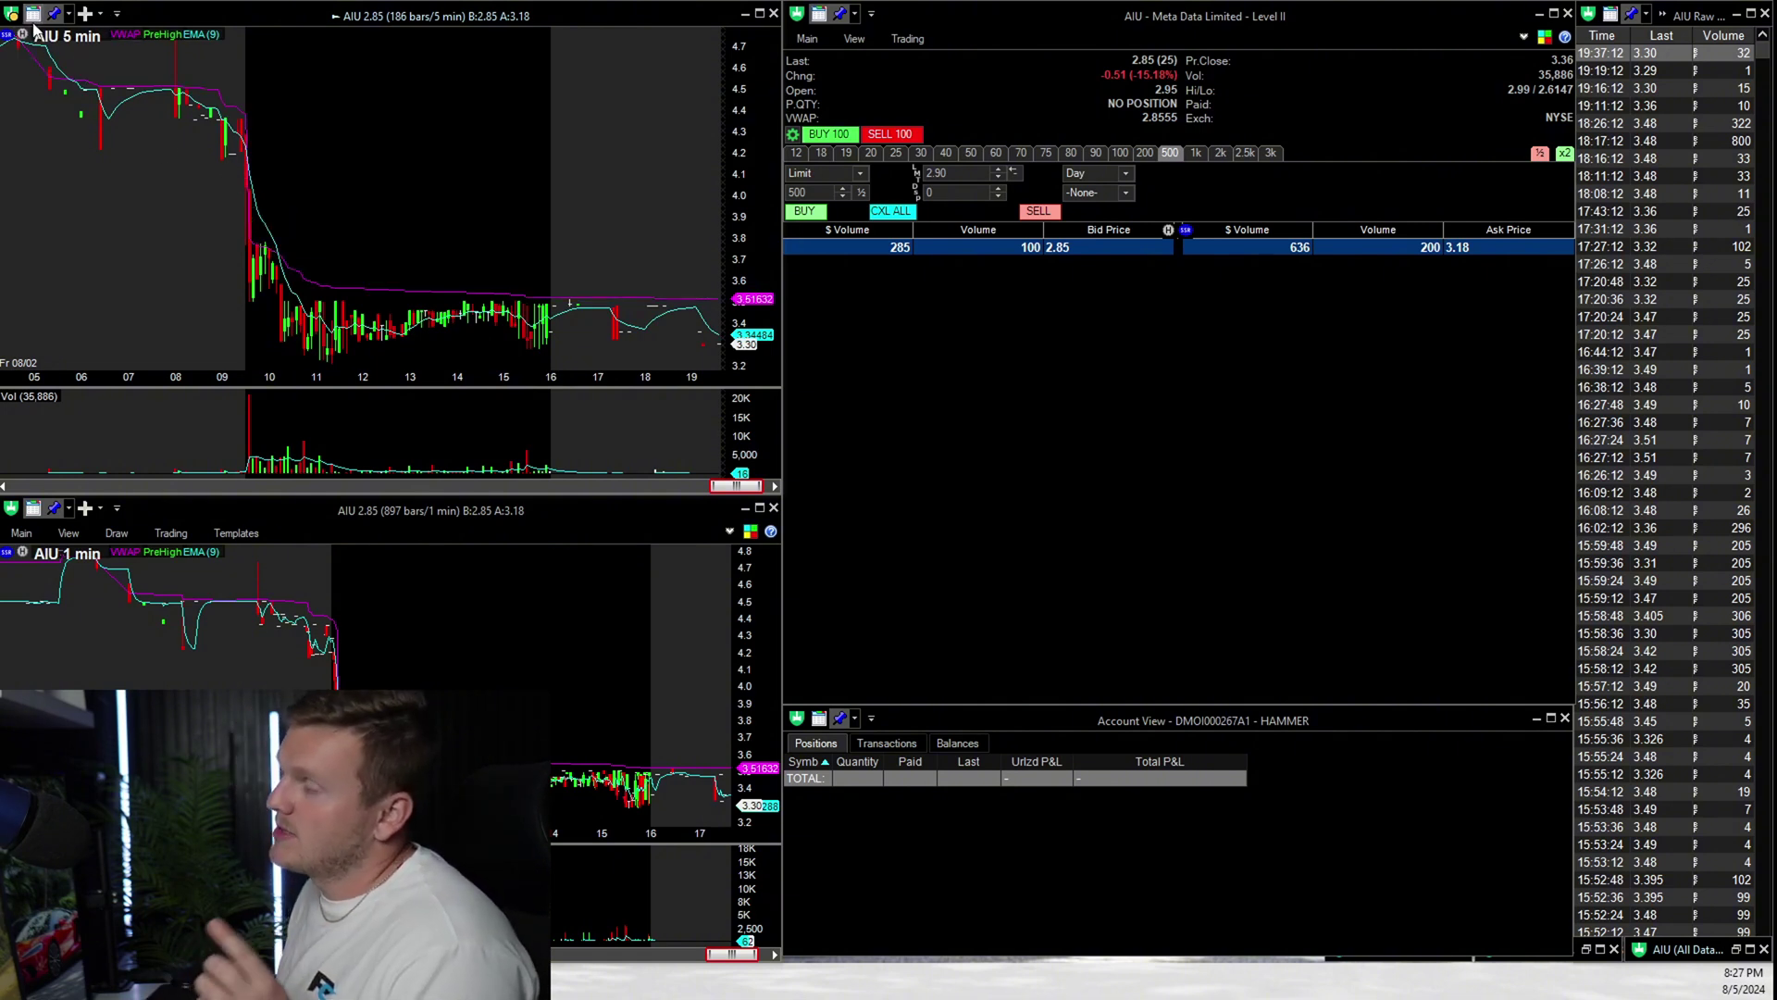
{"action": "left_click", "coordinate": [32, 13]}
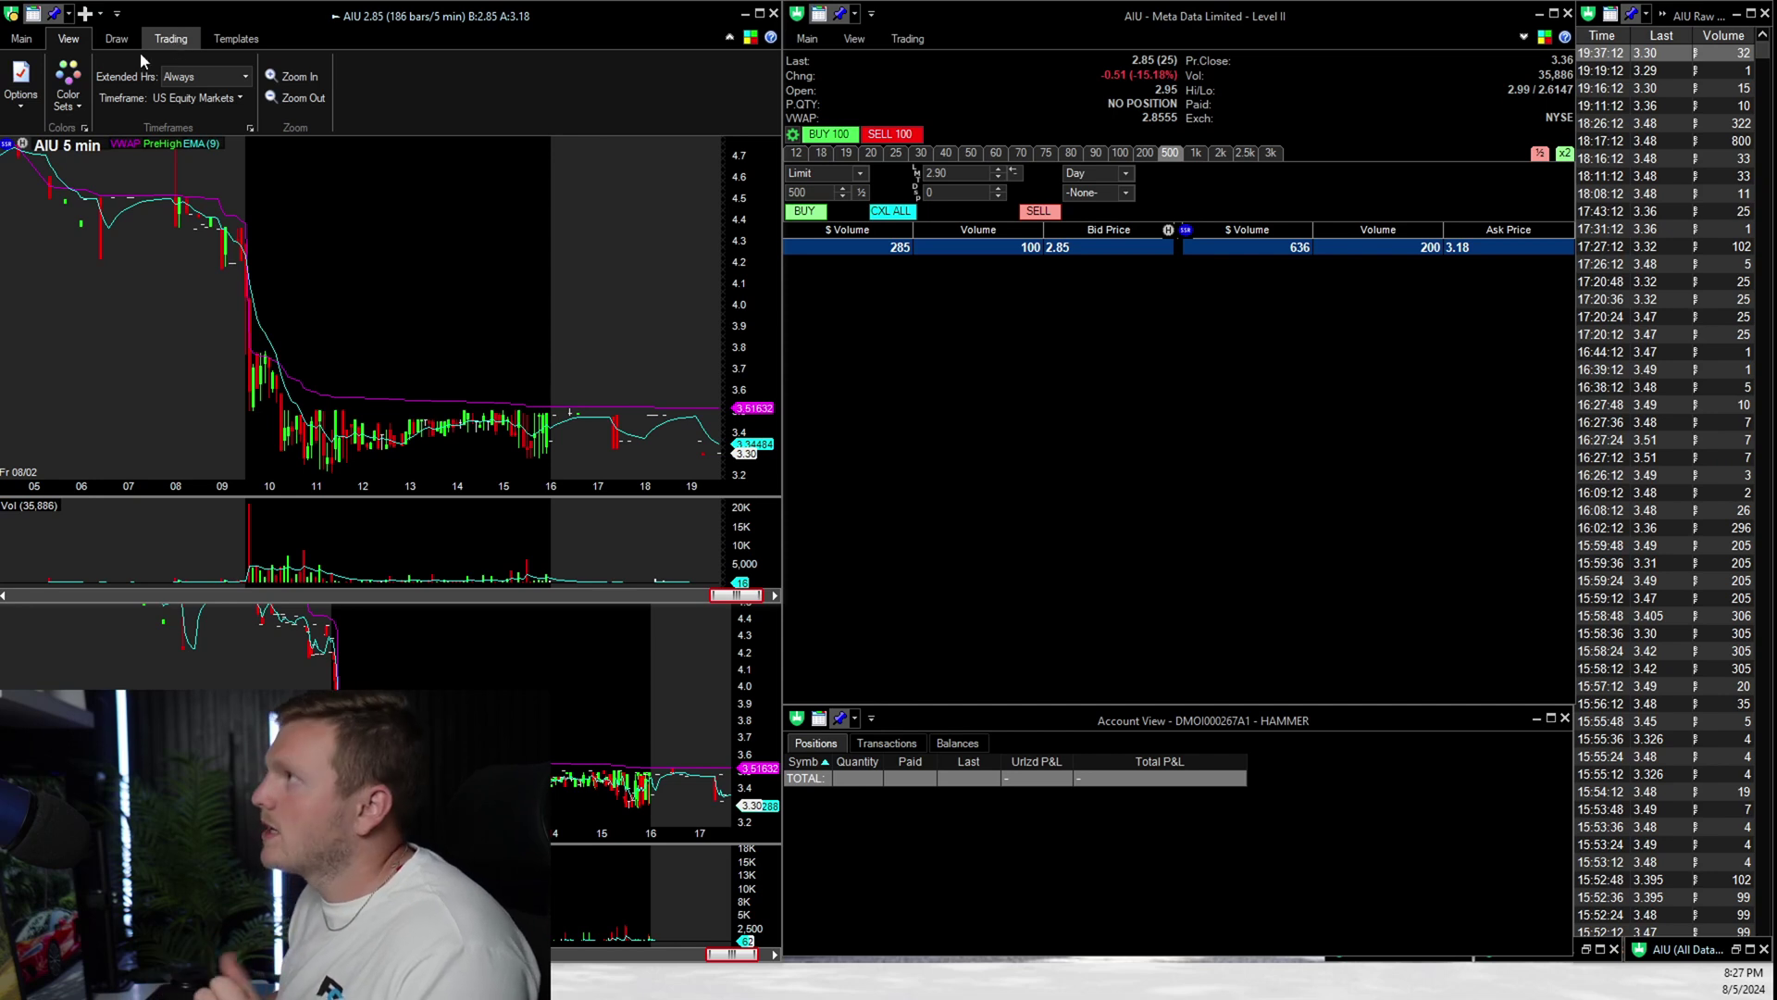
Enable chart trading on the 5-minute chart with STP as the order type.
{"action": "left_click", "coordinate": [168, 39]}
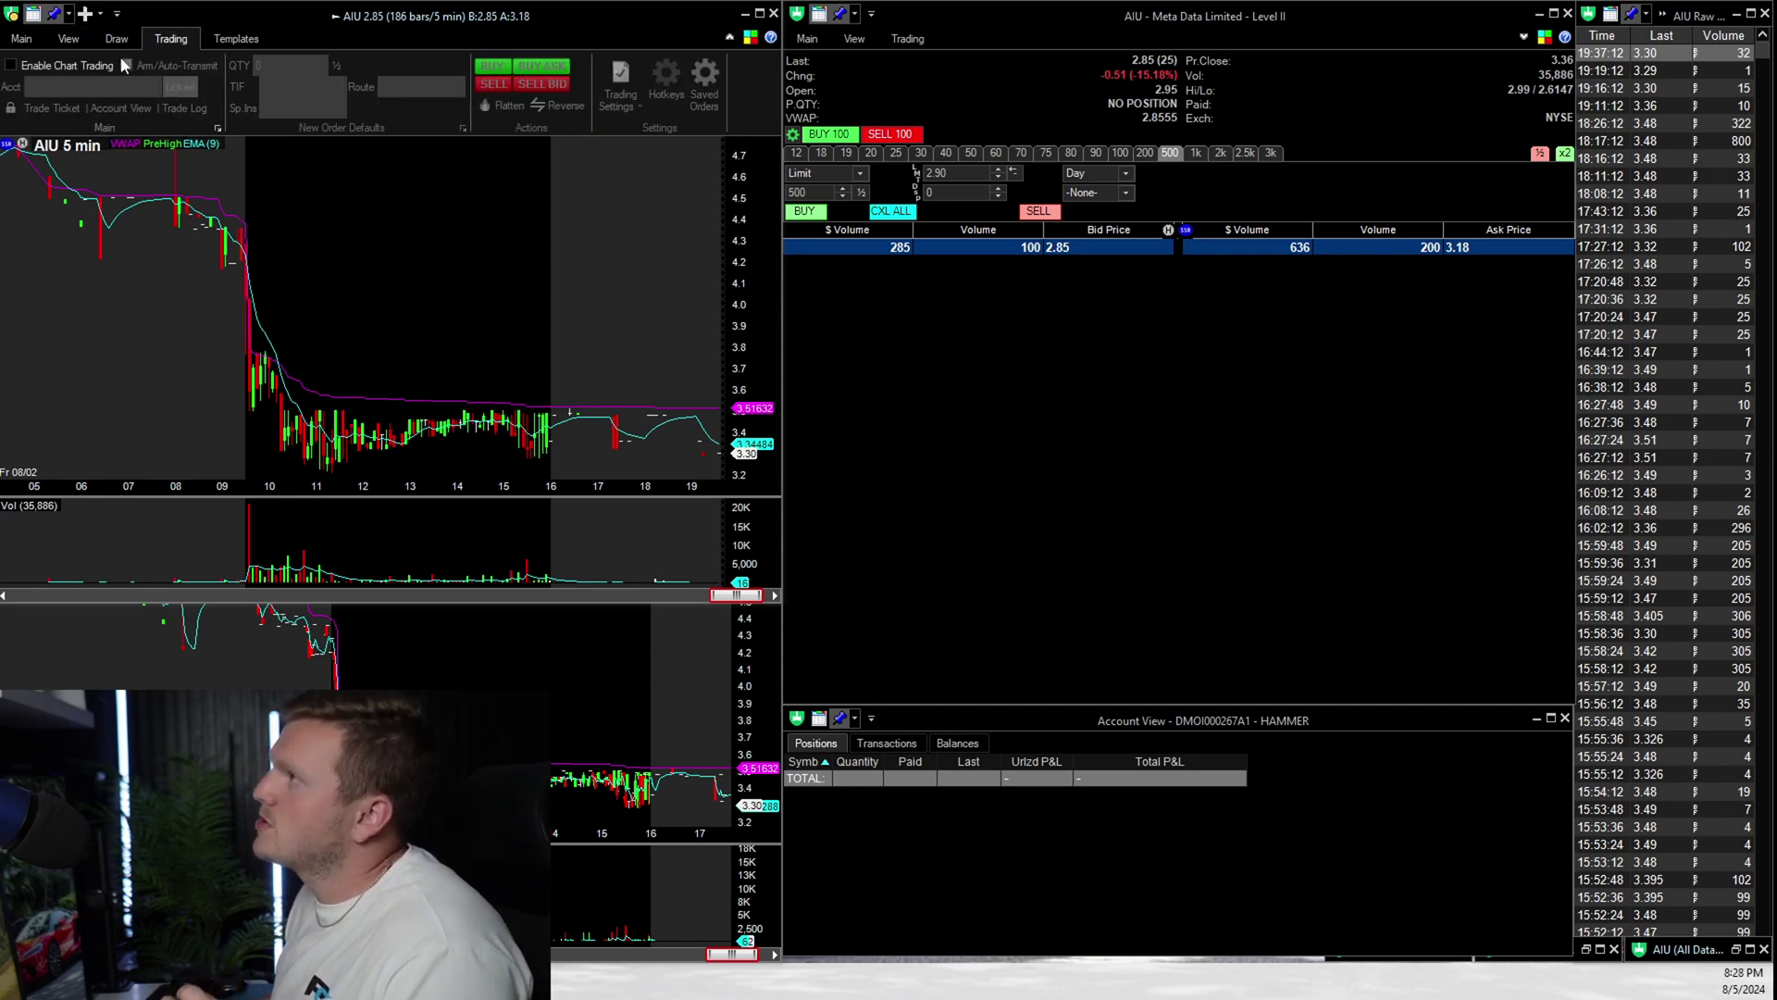
{"action": "left_click", "coordinate": [11, 65]}
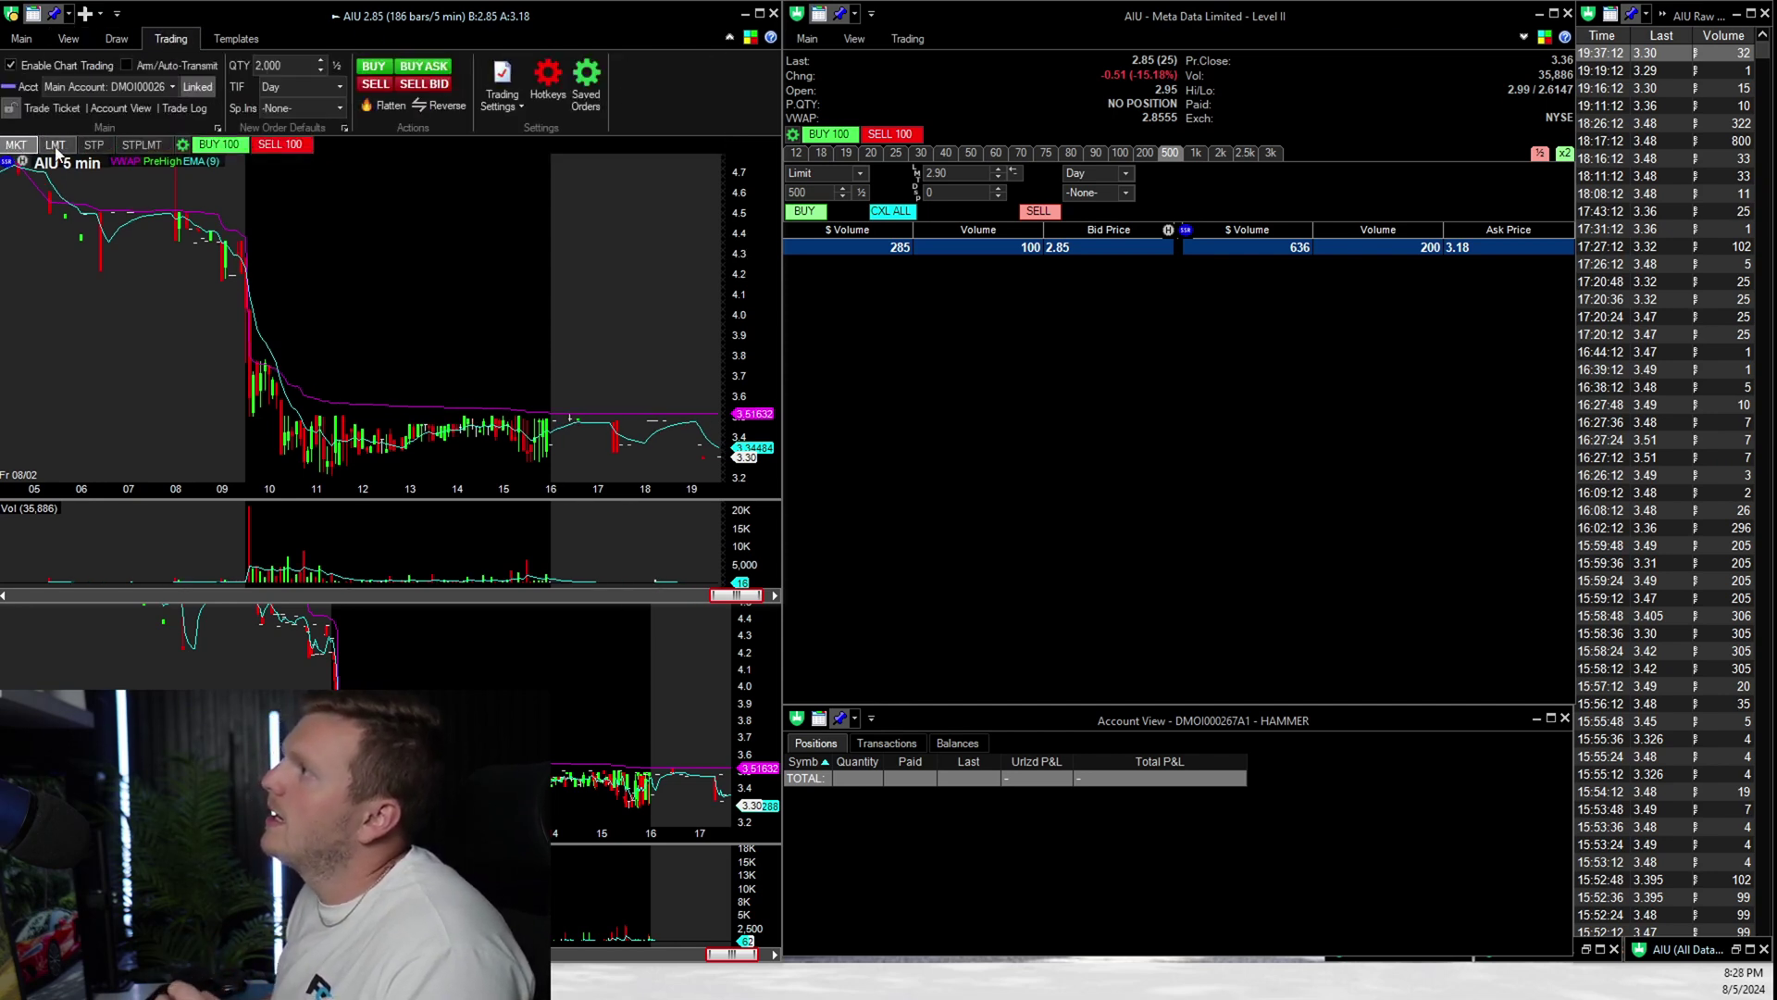
{"action": "left_click", "coordinate": [23, 145]}
{"action": "left_click", "coordinate": [93, 145]}
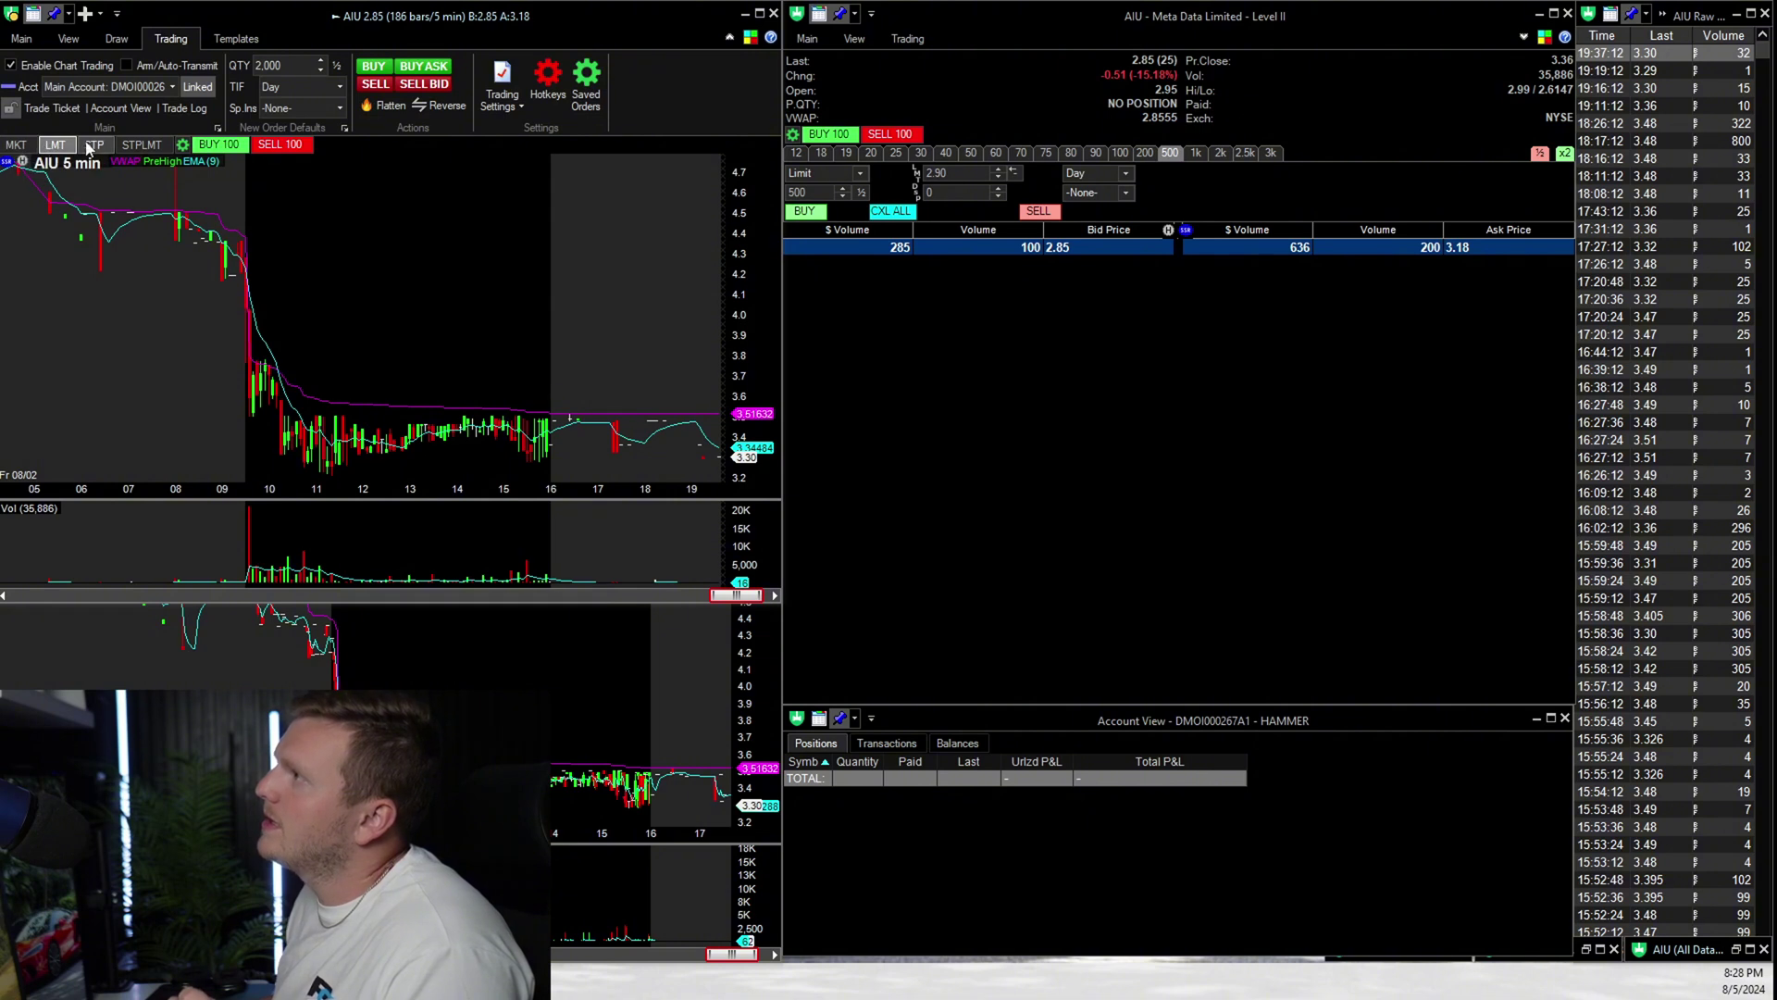
{"action": "scroll", "coordinate": [303, 65], "scroll_direction": "down", "scroll_amount": 1}
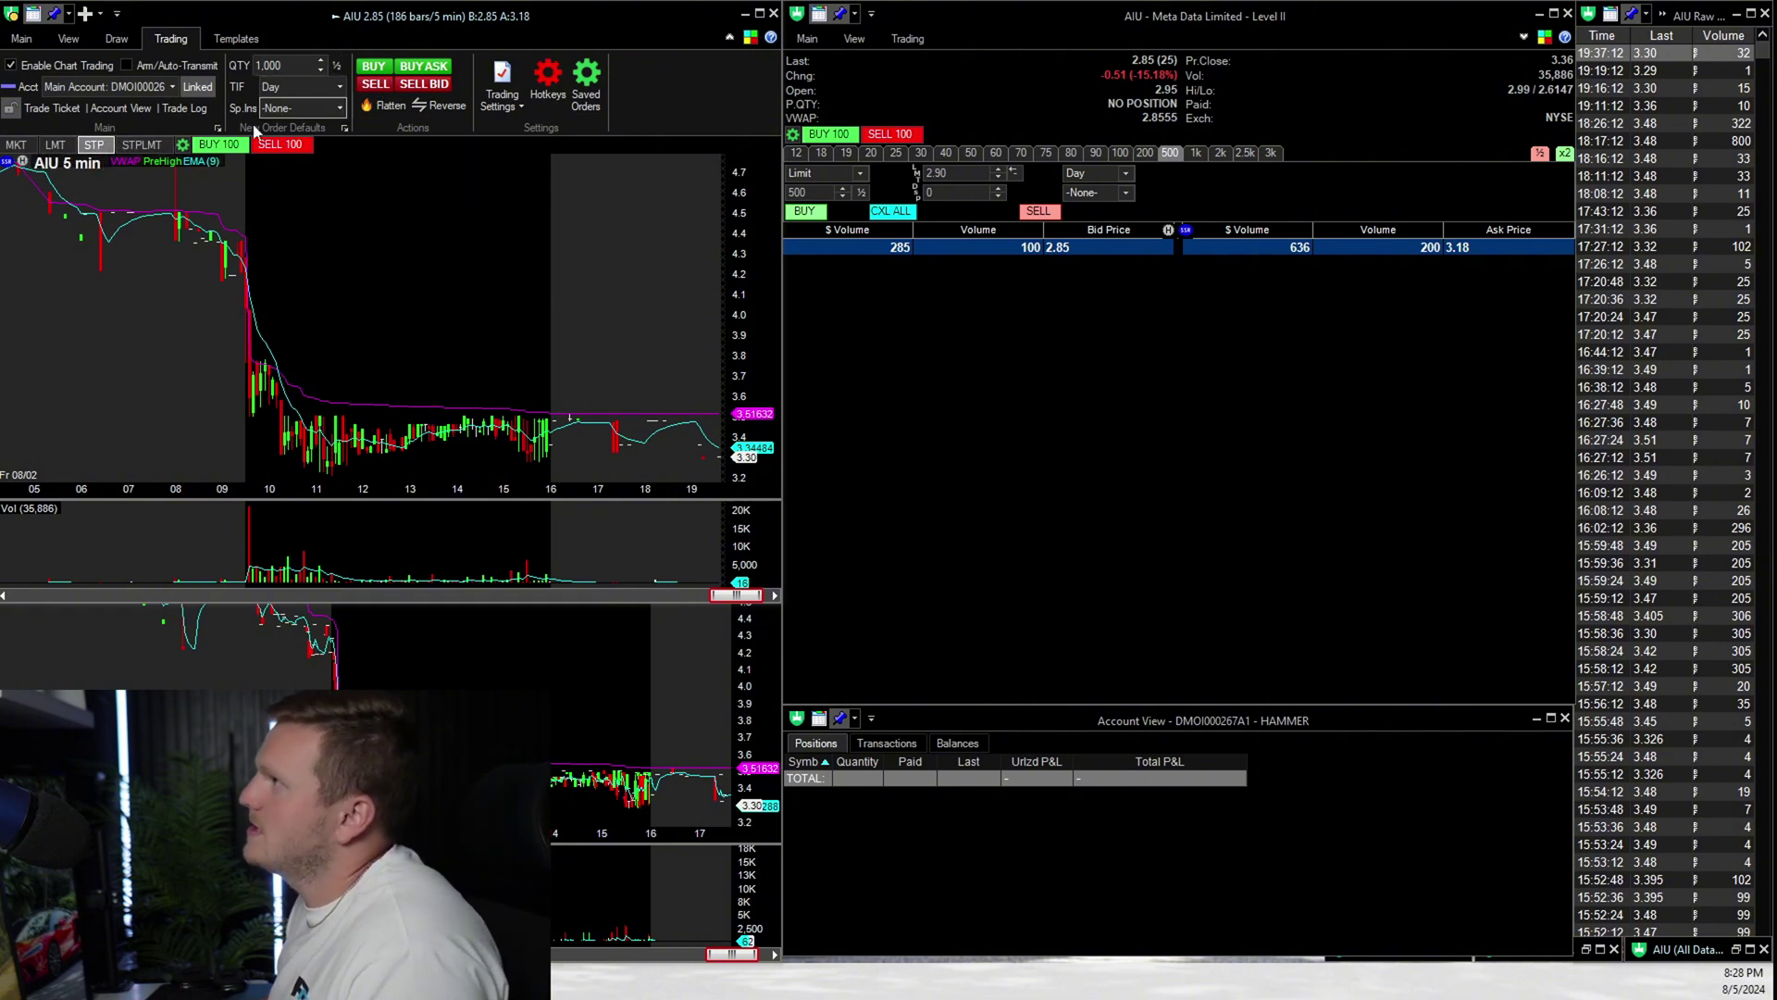
Place a 1,000-share stop order at 2.99 on the chart, raise its price, then cancel it.
{"action": "left_click", "coordinate": [376, 83]}
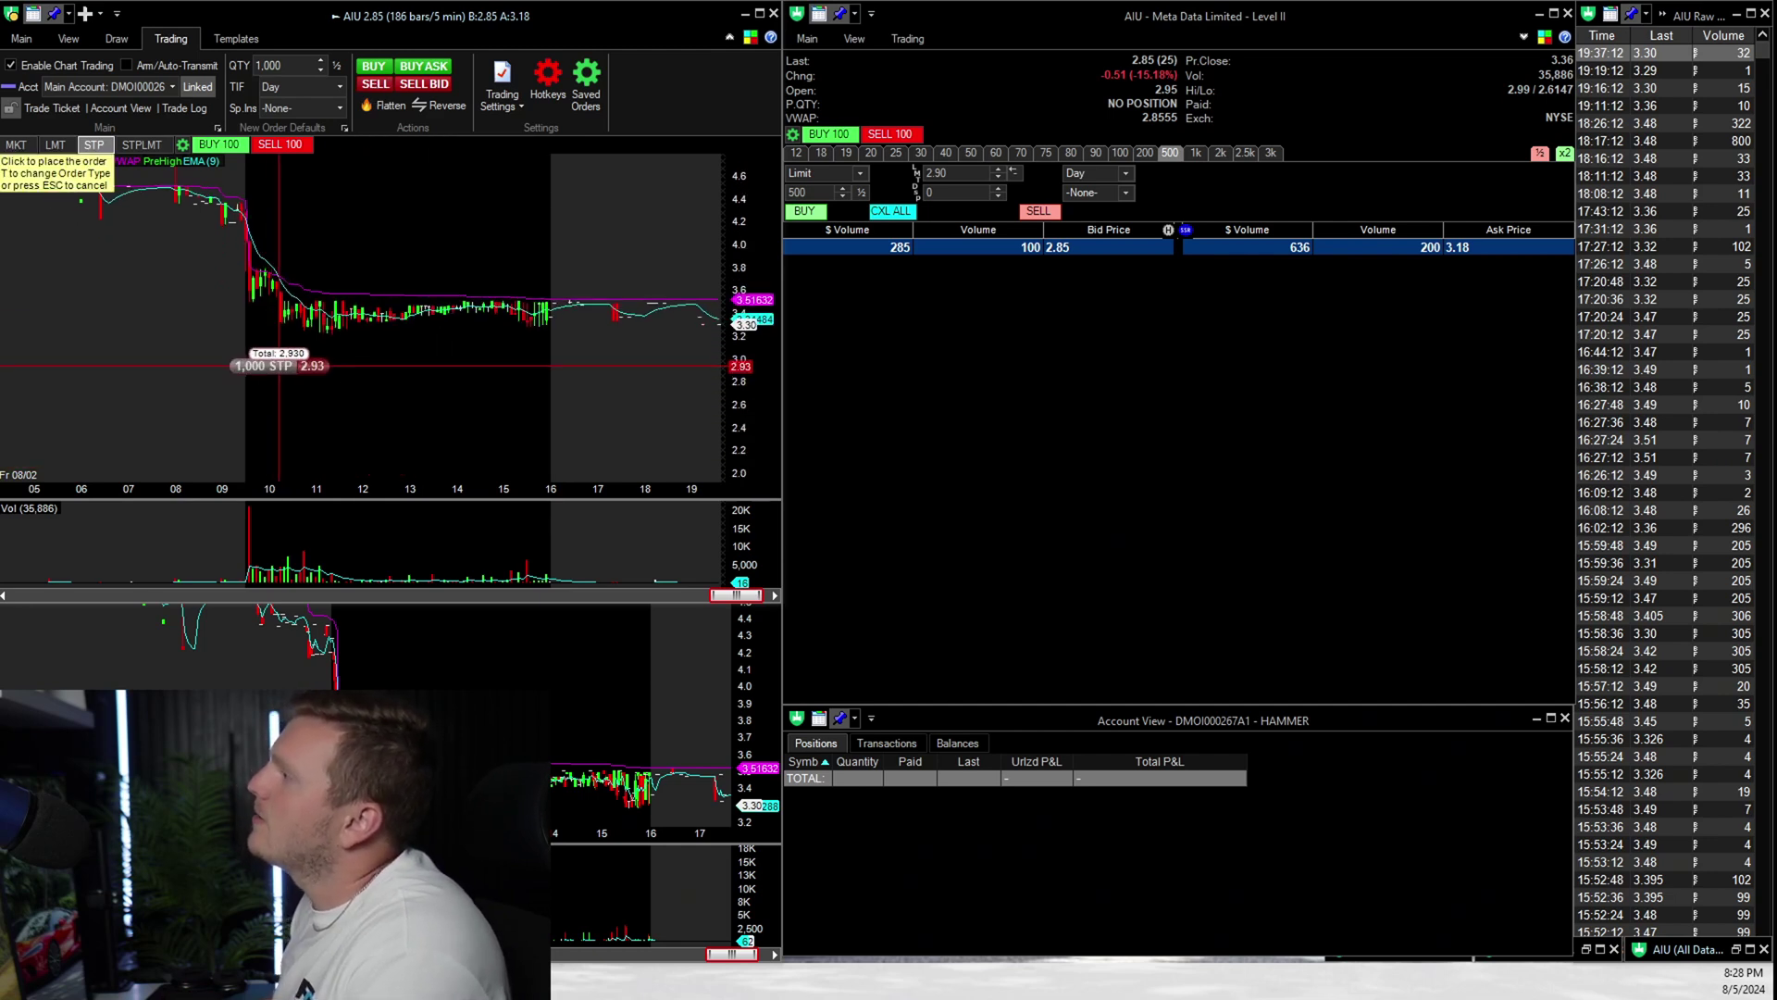
{"action": "left_click", "coordinate": [279, 360]}
{"action": "left_click", "coordinate": [226, 456]}
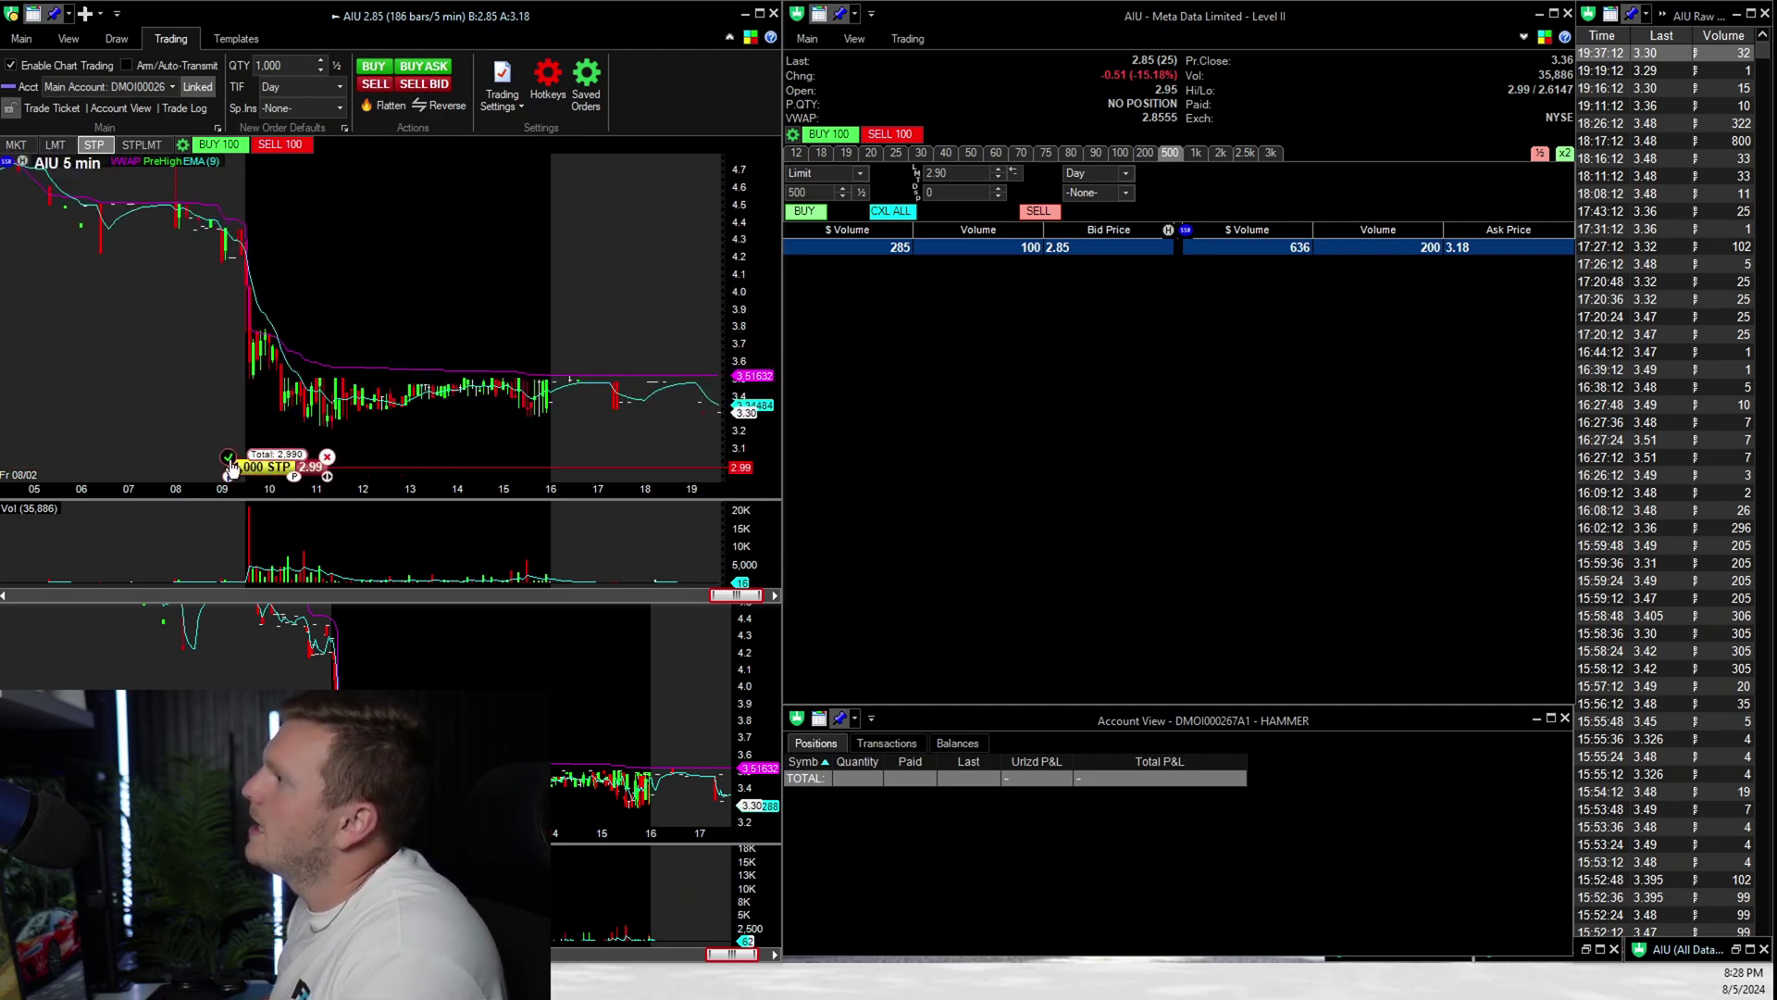
{"action": "scroll", "coordinate": [235, 548], "scroll_direction": "down", "scroll_amount": 3}
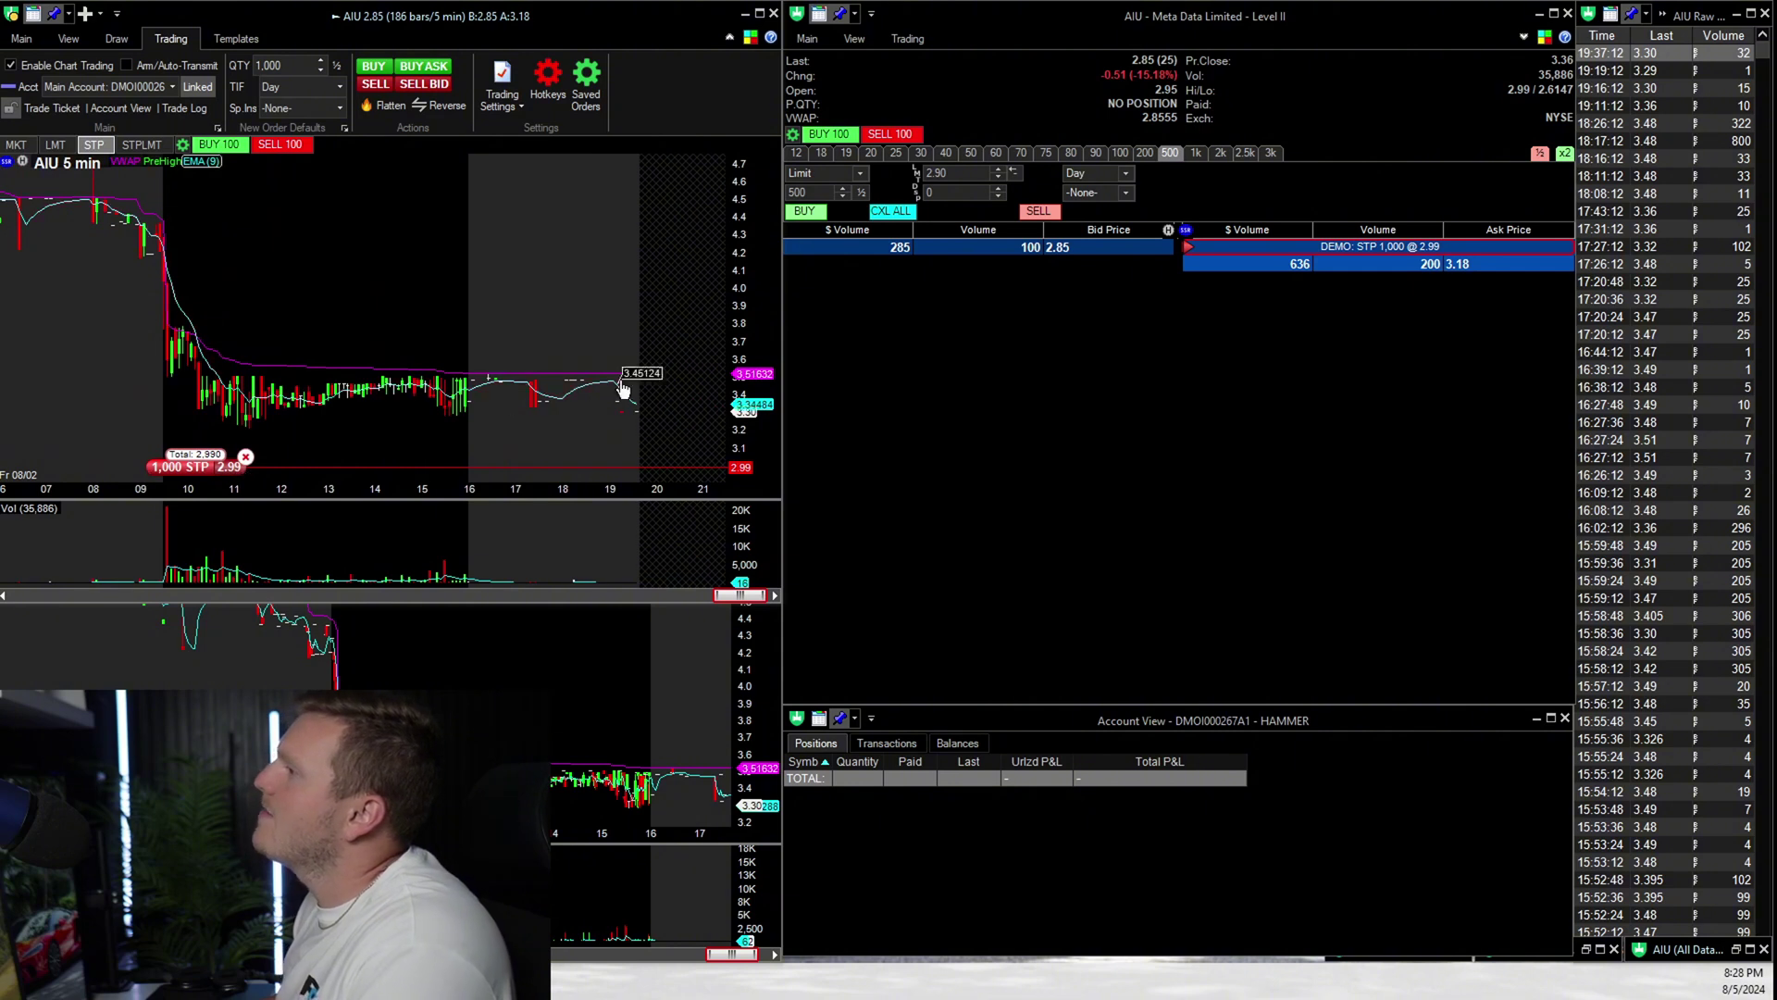
{"action": "left_click_drag", "start_coordinate": [745, 412], "coordinate": [733, 367]}
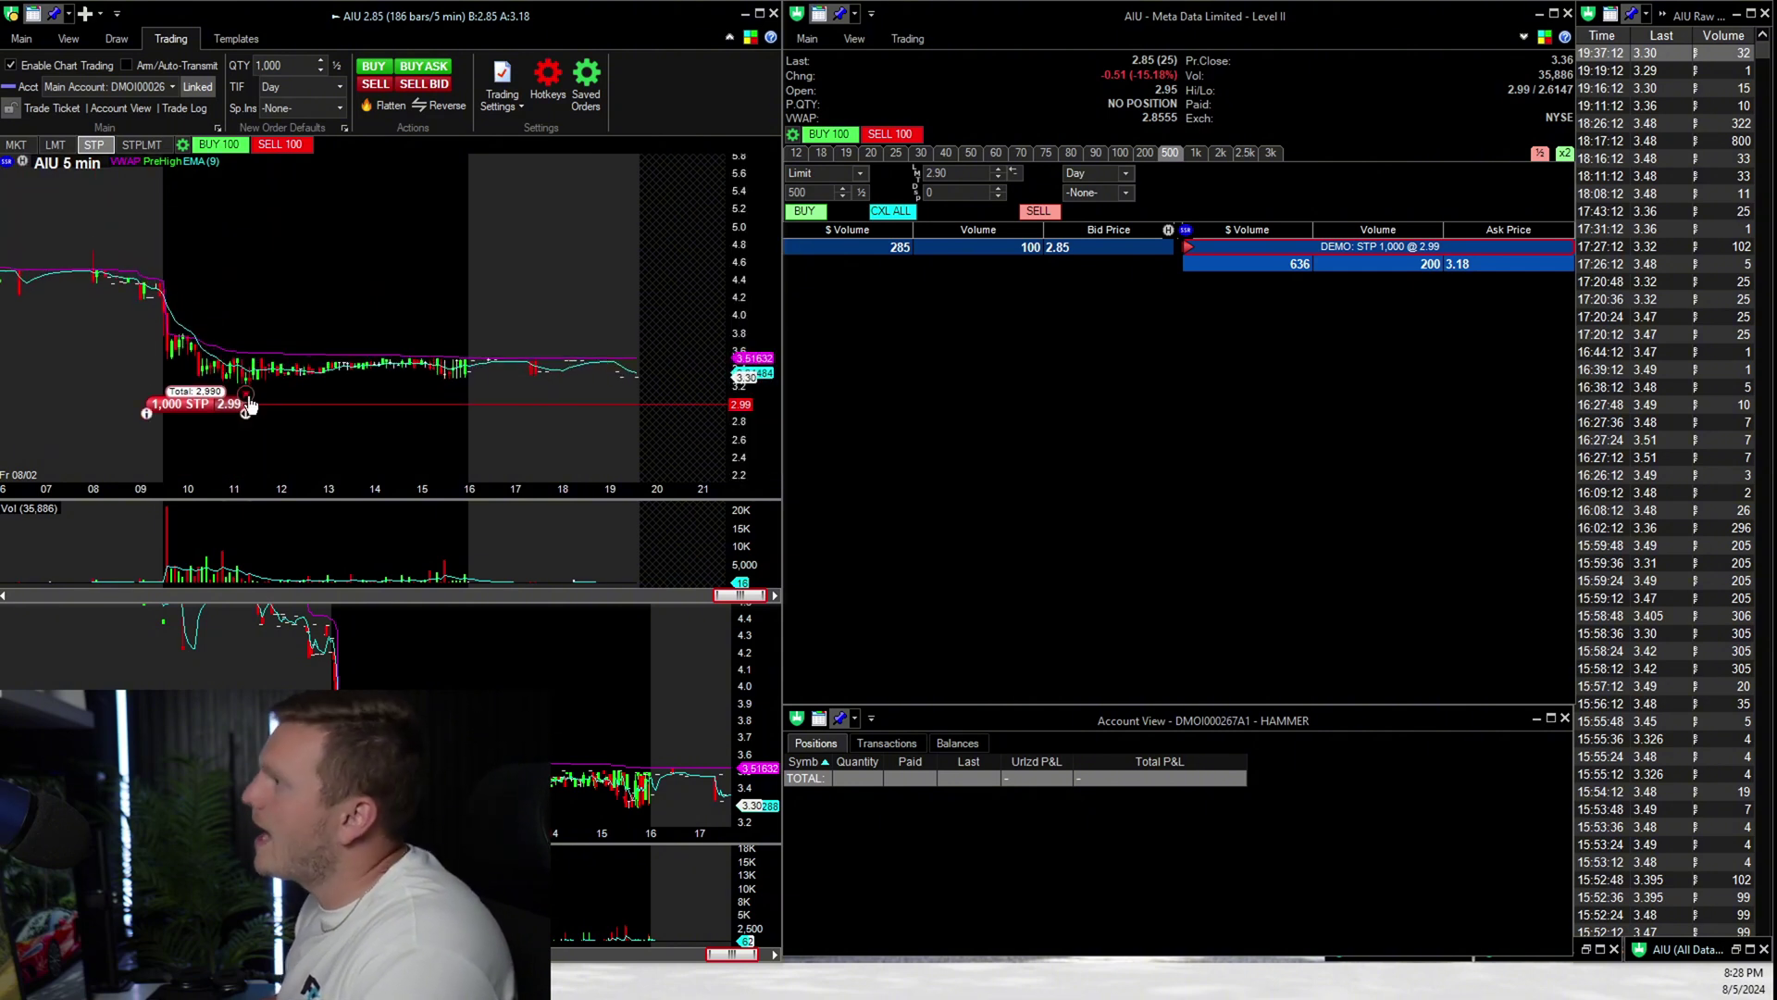
{"action": "left_click_drag", "start_coordinate": [218, 403], "coordinate": [233, 329]}
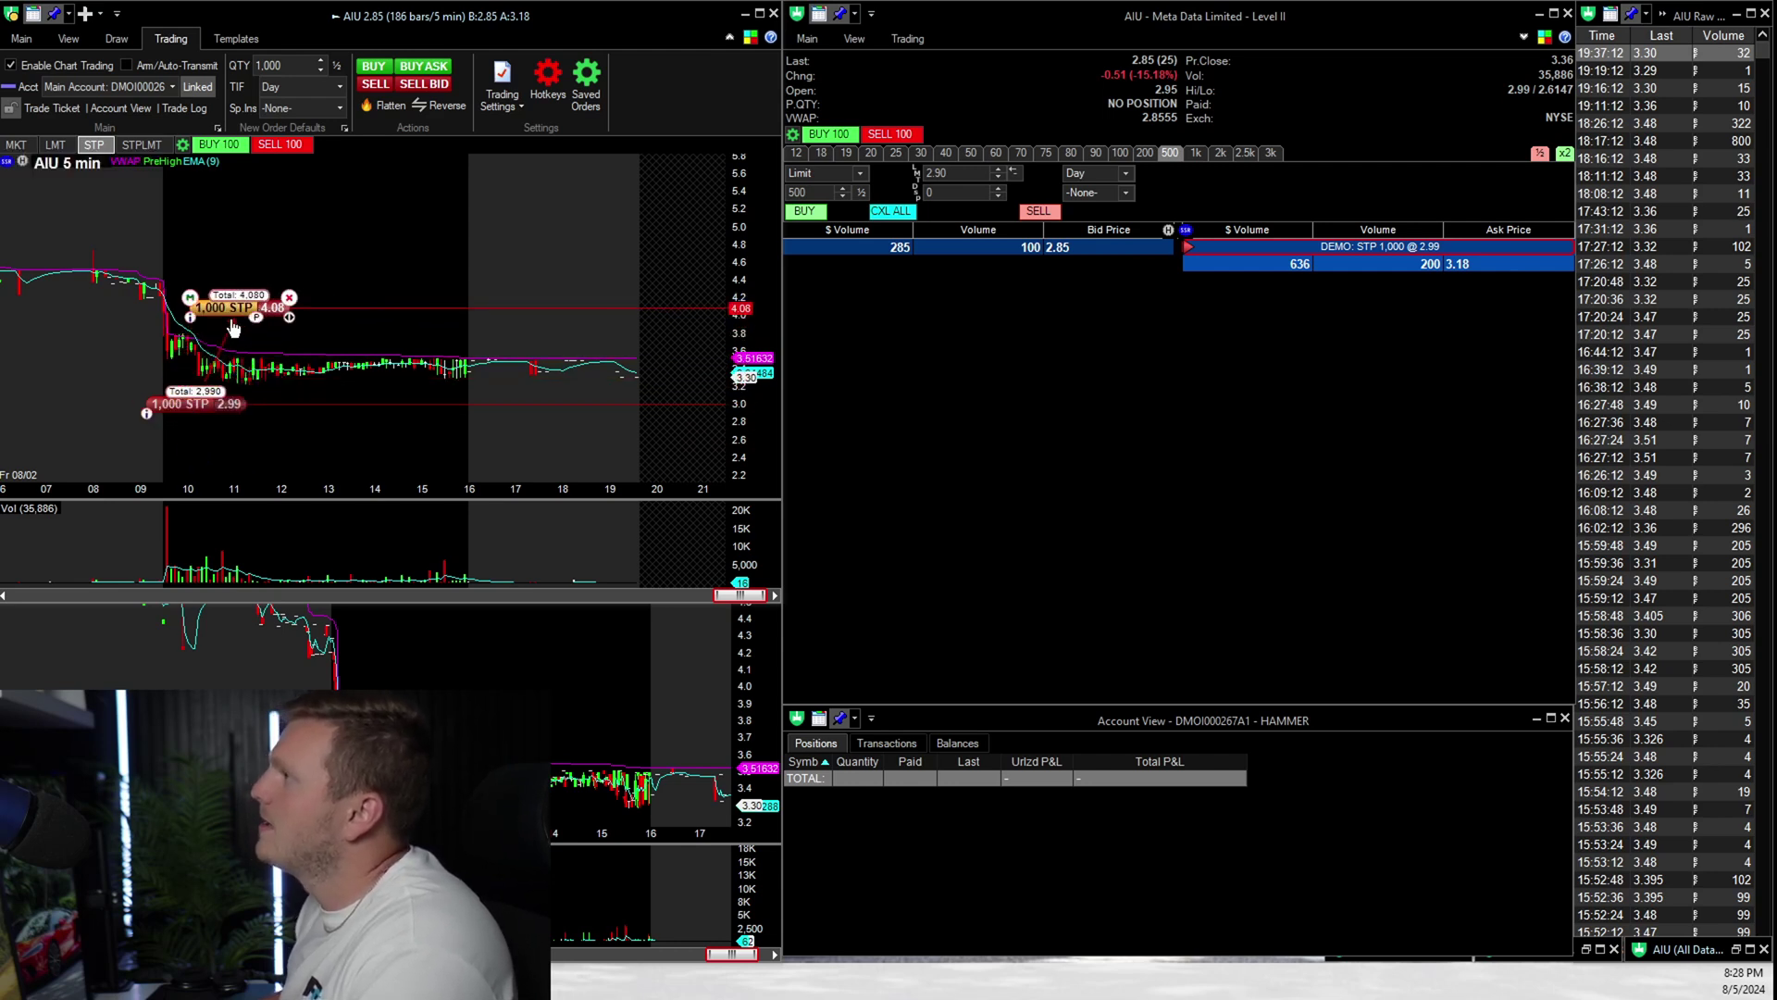
{"action": "left_click", "coordinate": [290, 306]}
From the HMR Dashboard's Sources table, force the ALARIC source to re-login.
{"action": "left_click", "coordinate": [1685, 949]}
{"action": "mouse_move", "coordinate": [581, 981]}
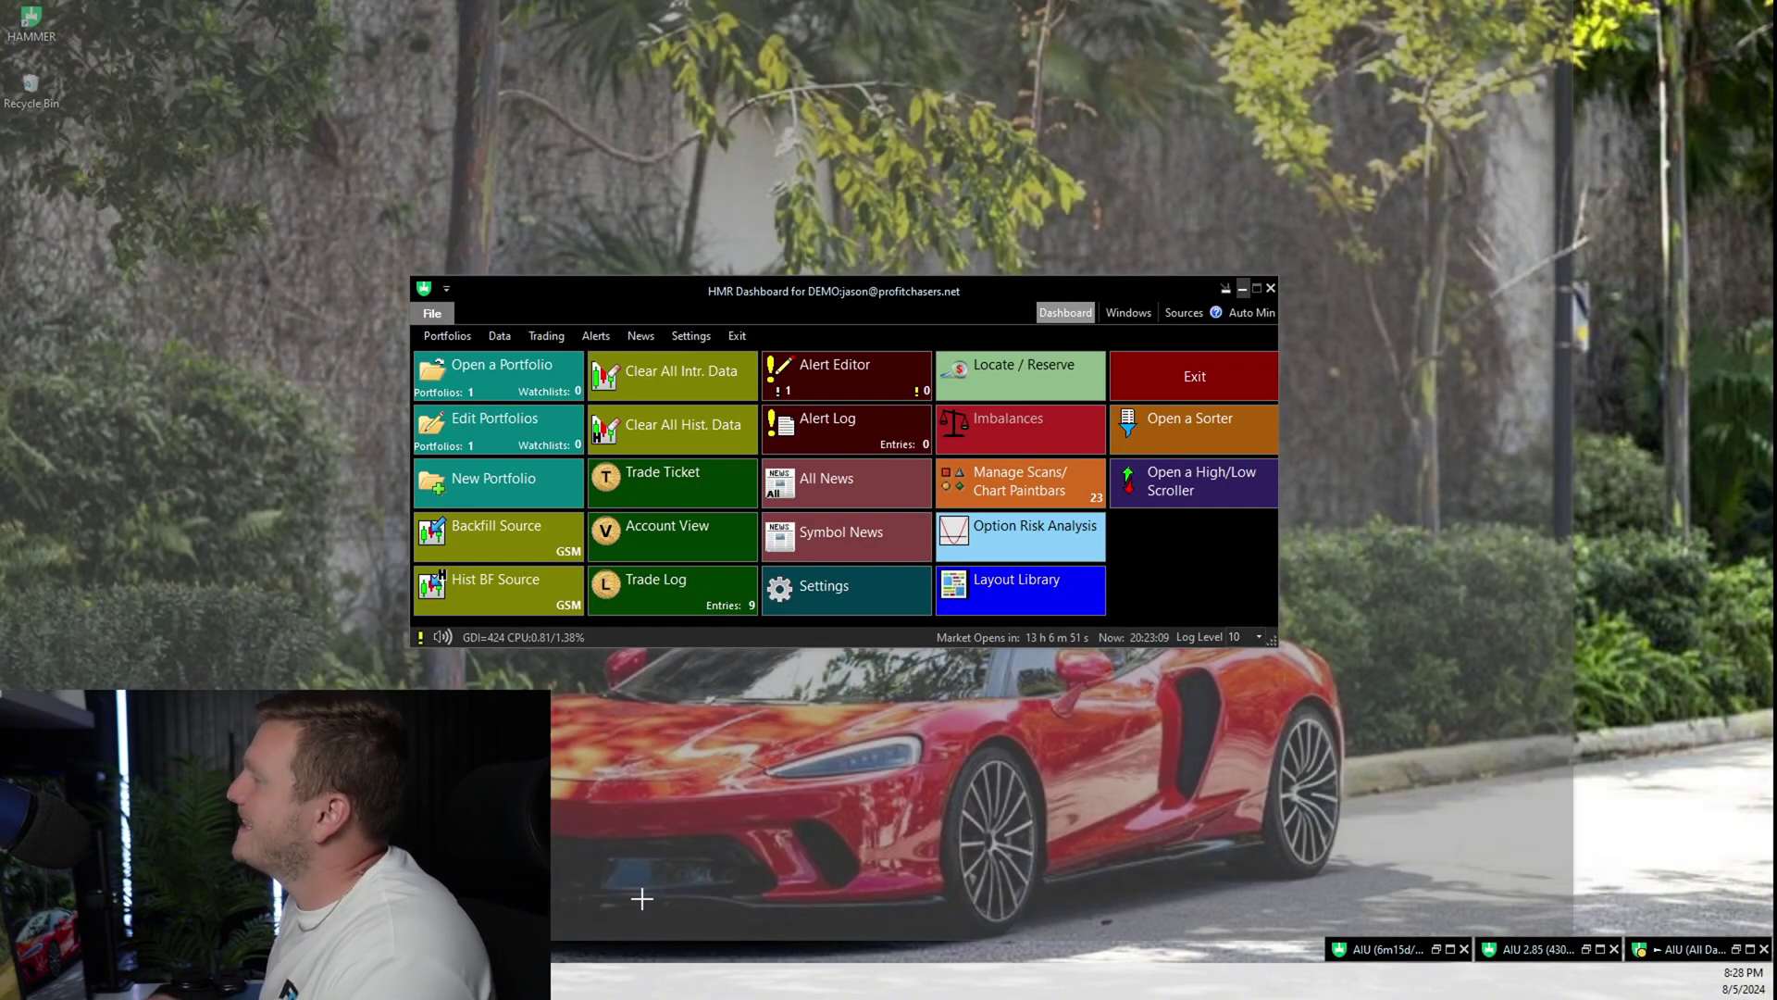
{"action": "left_click", "coordinate": [635, 897]}
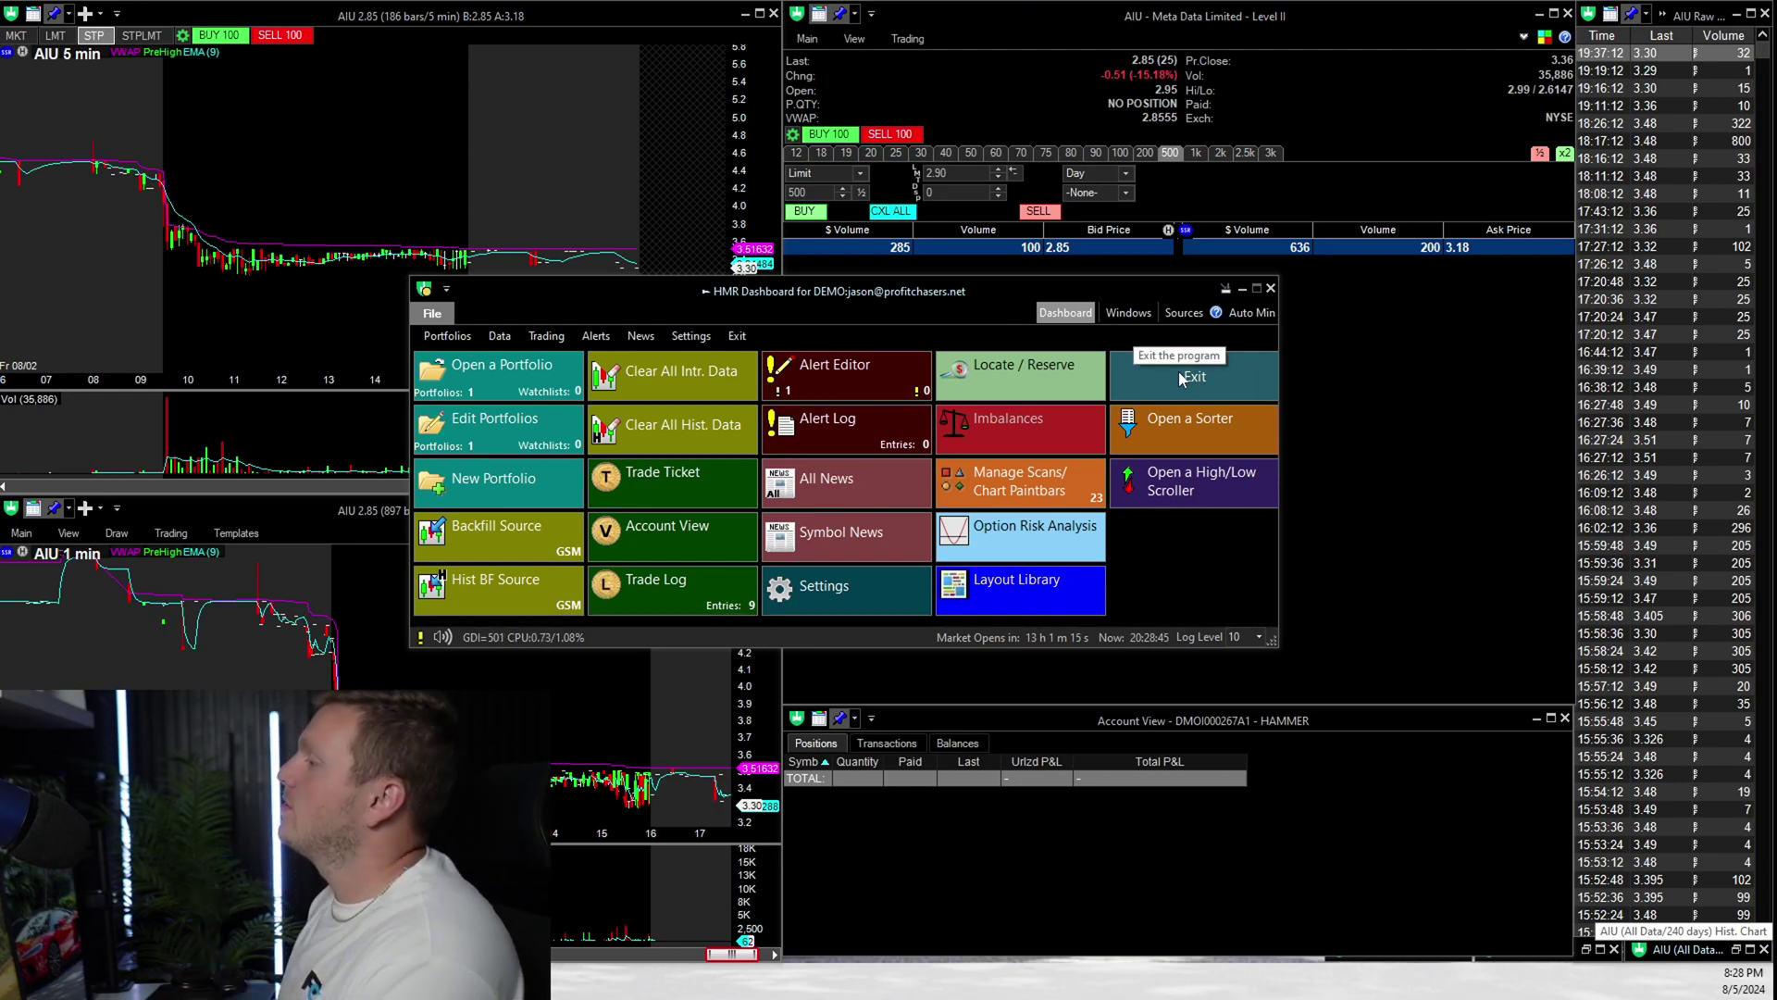
{"action": "left_click", "coordinate": [447, 335]}
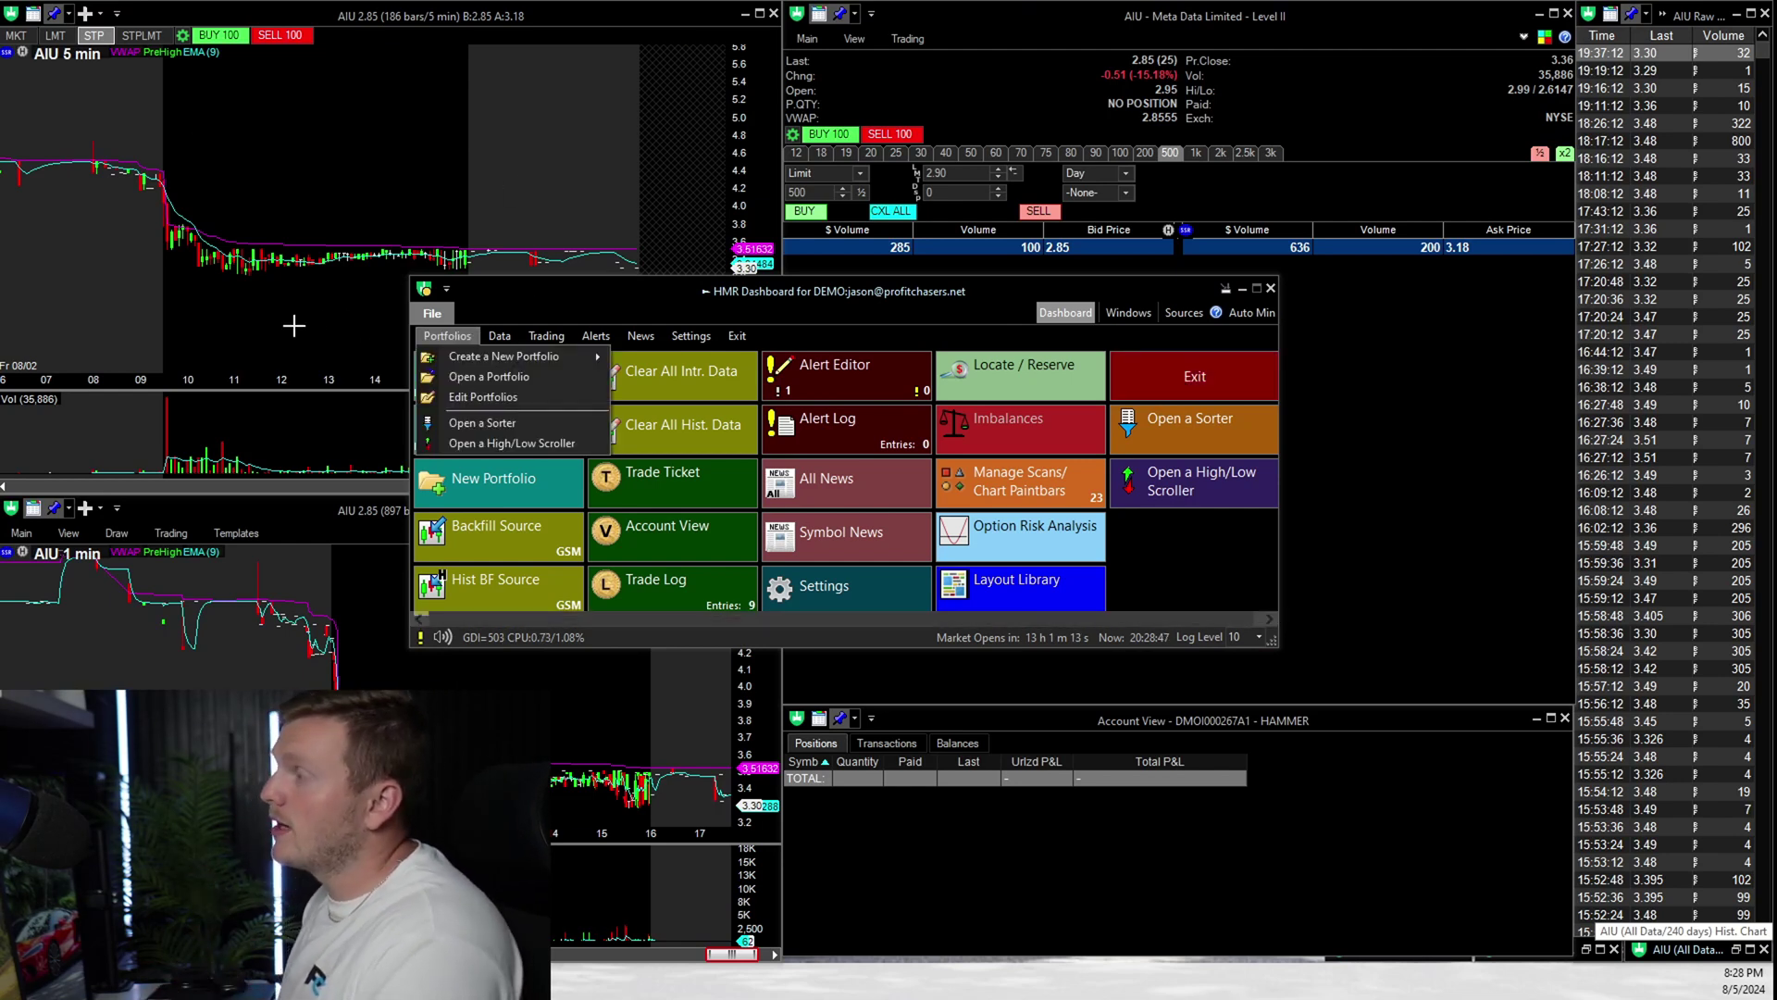
{"action": "left_click", "coordinate": [336, 339]}
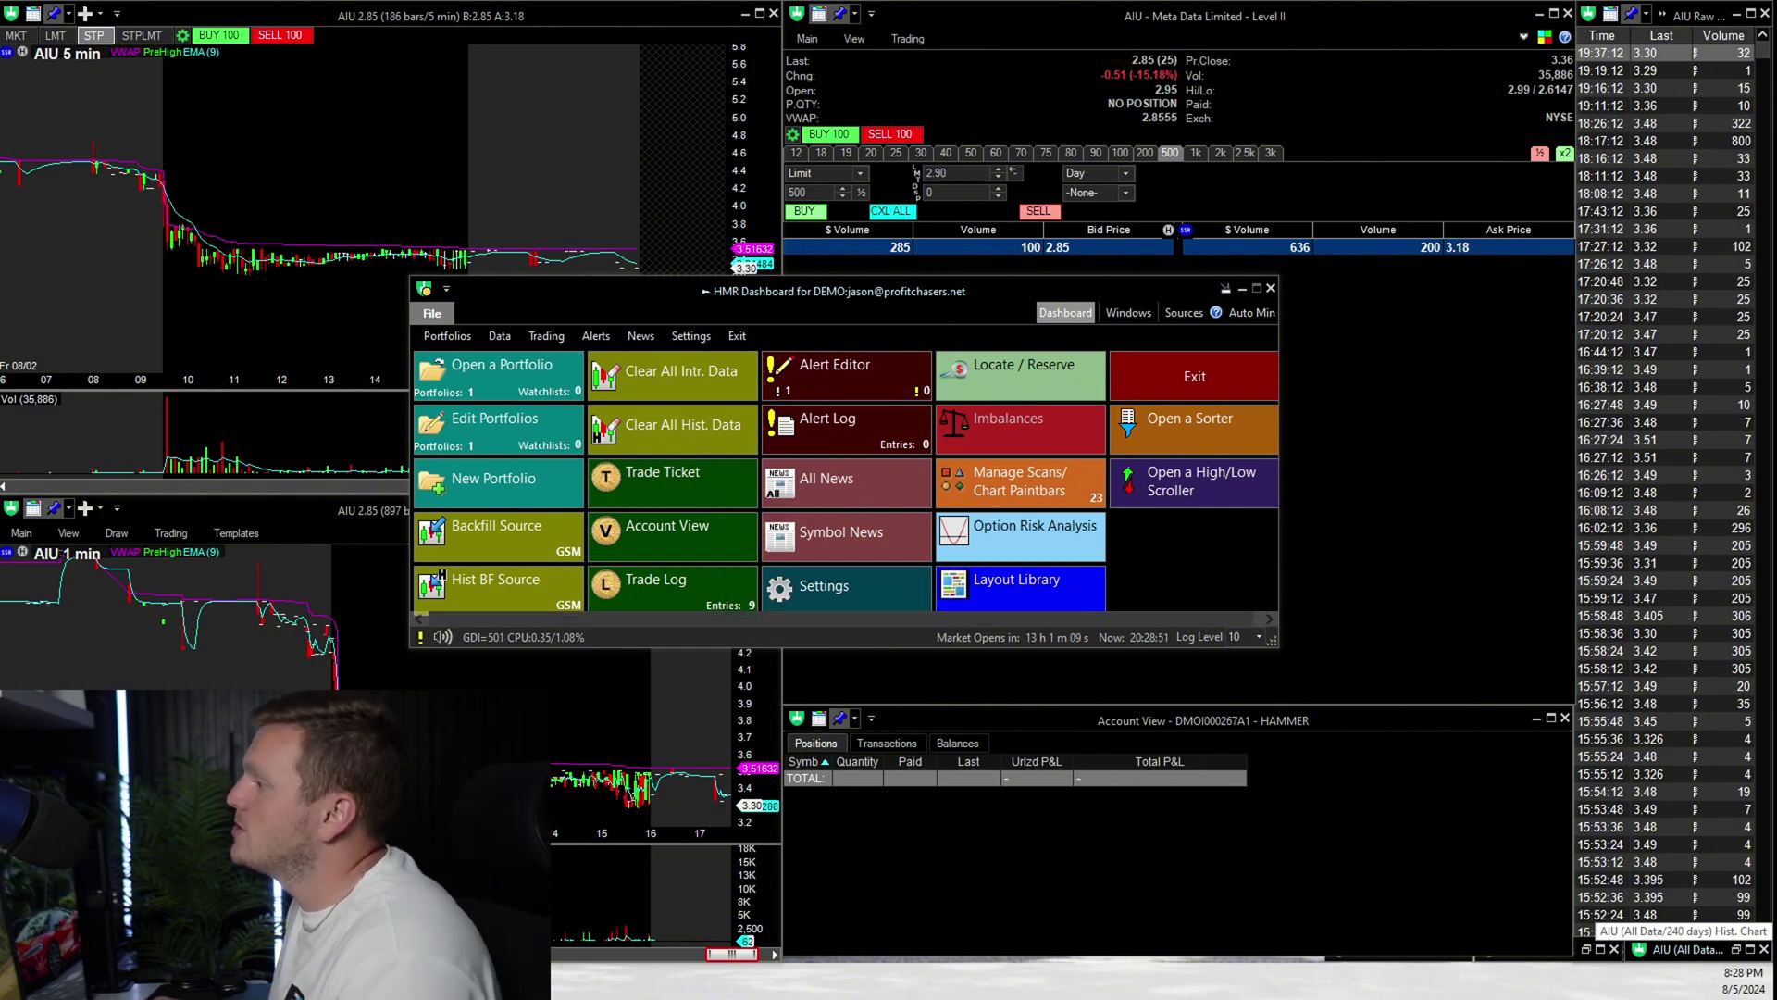
{"action": "left_click", "coordinate": [1184, 312]}
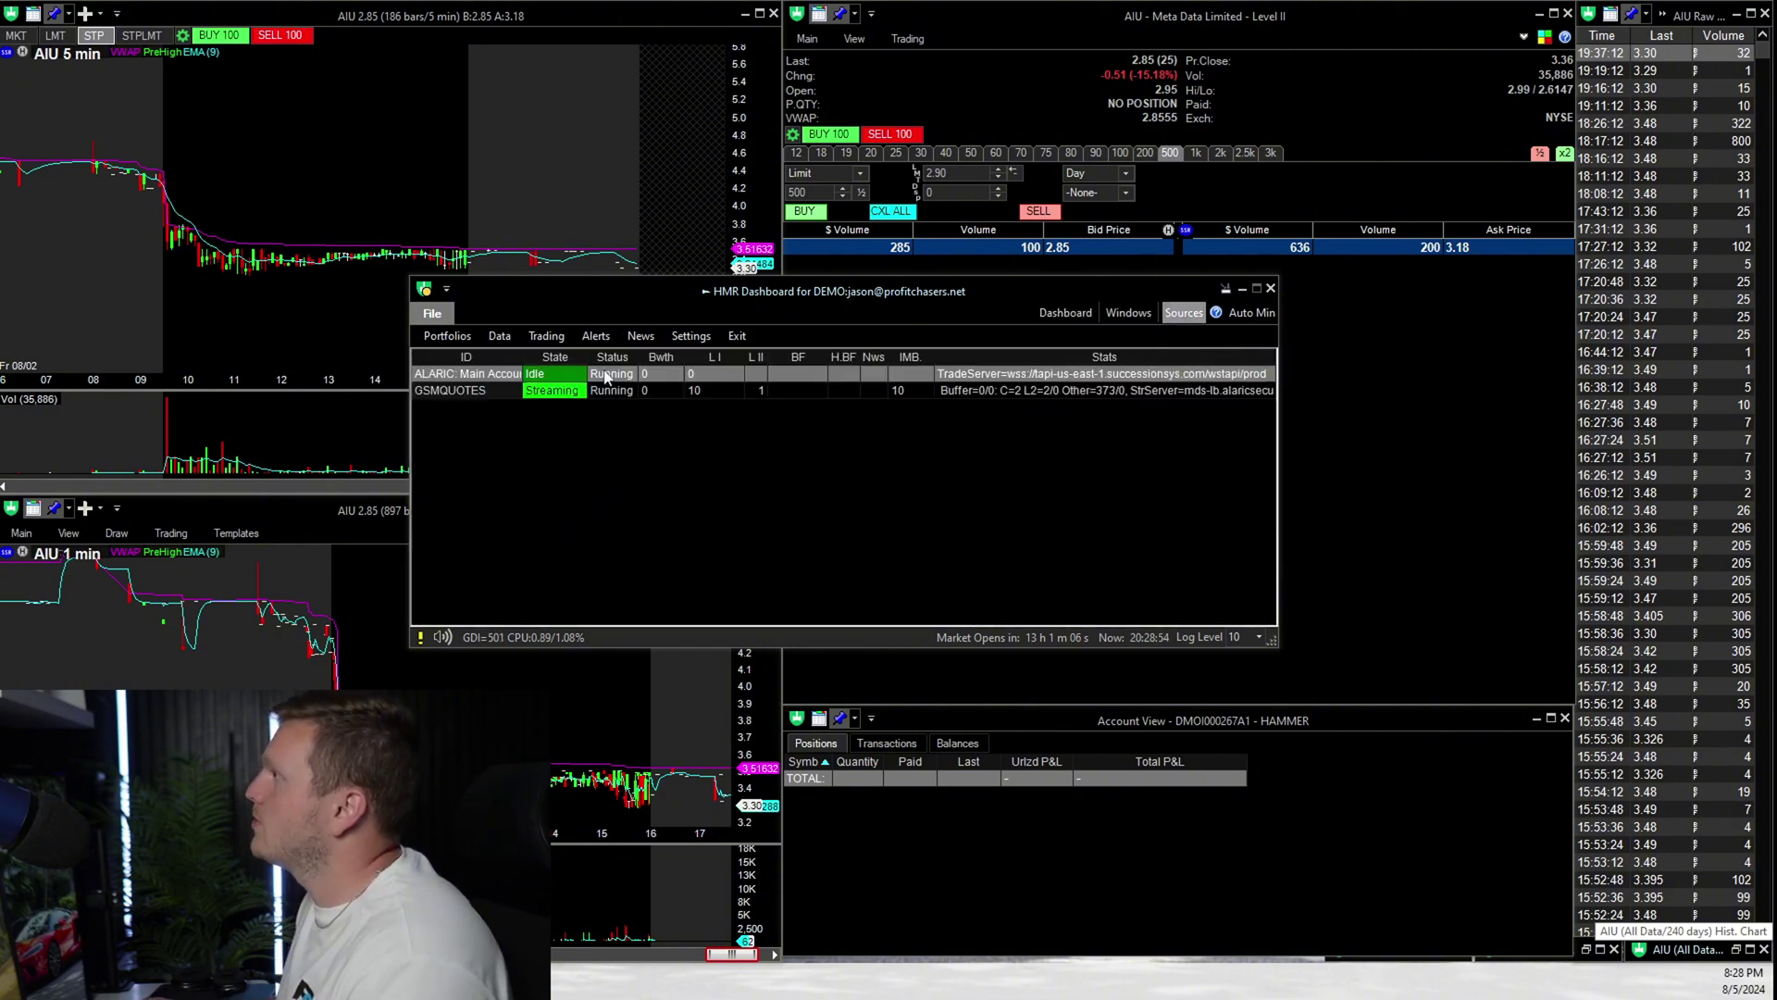
{"action": "right_click", "coordinate": [544, 376]}
{"action": "left_click", "coordinate": [621, 385]}
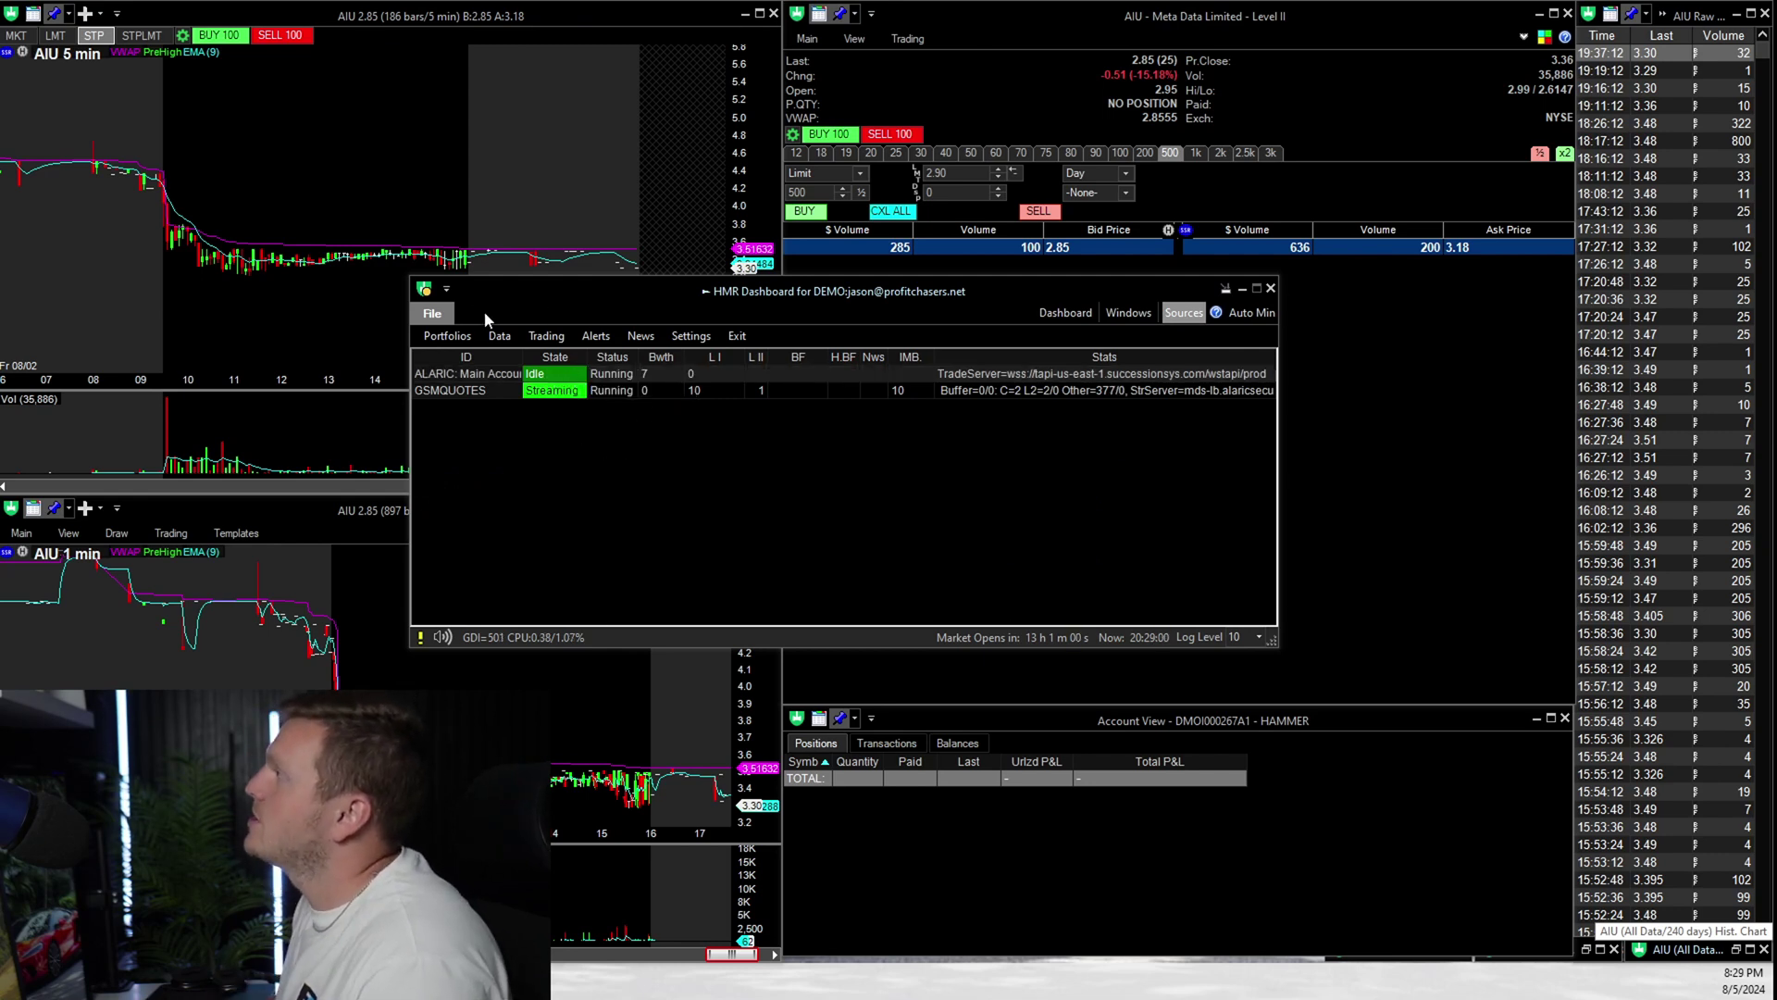
Save the current window arrangement as a named layout.
{"action": "left_click", "coordinate": [1066, 312]}
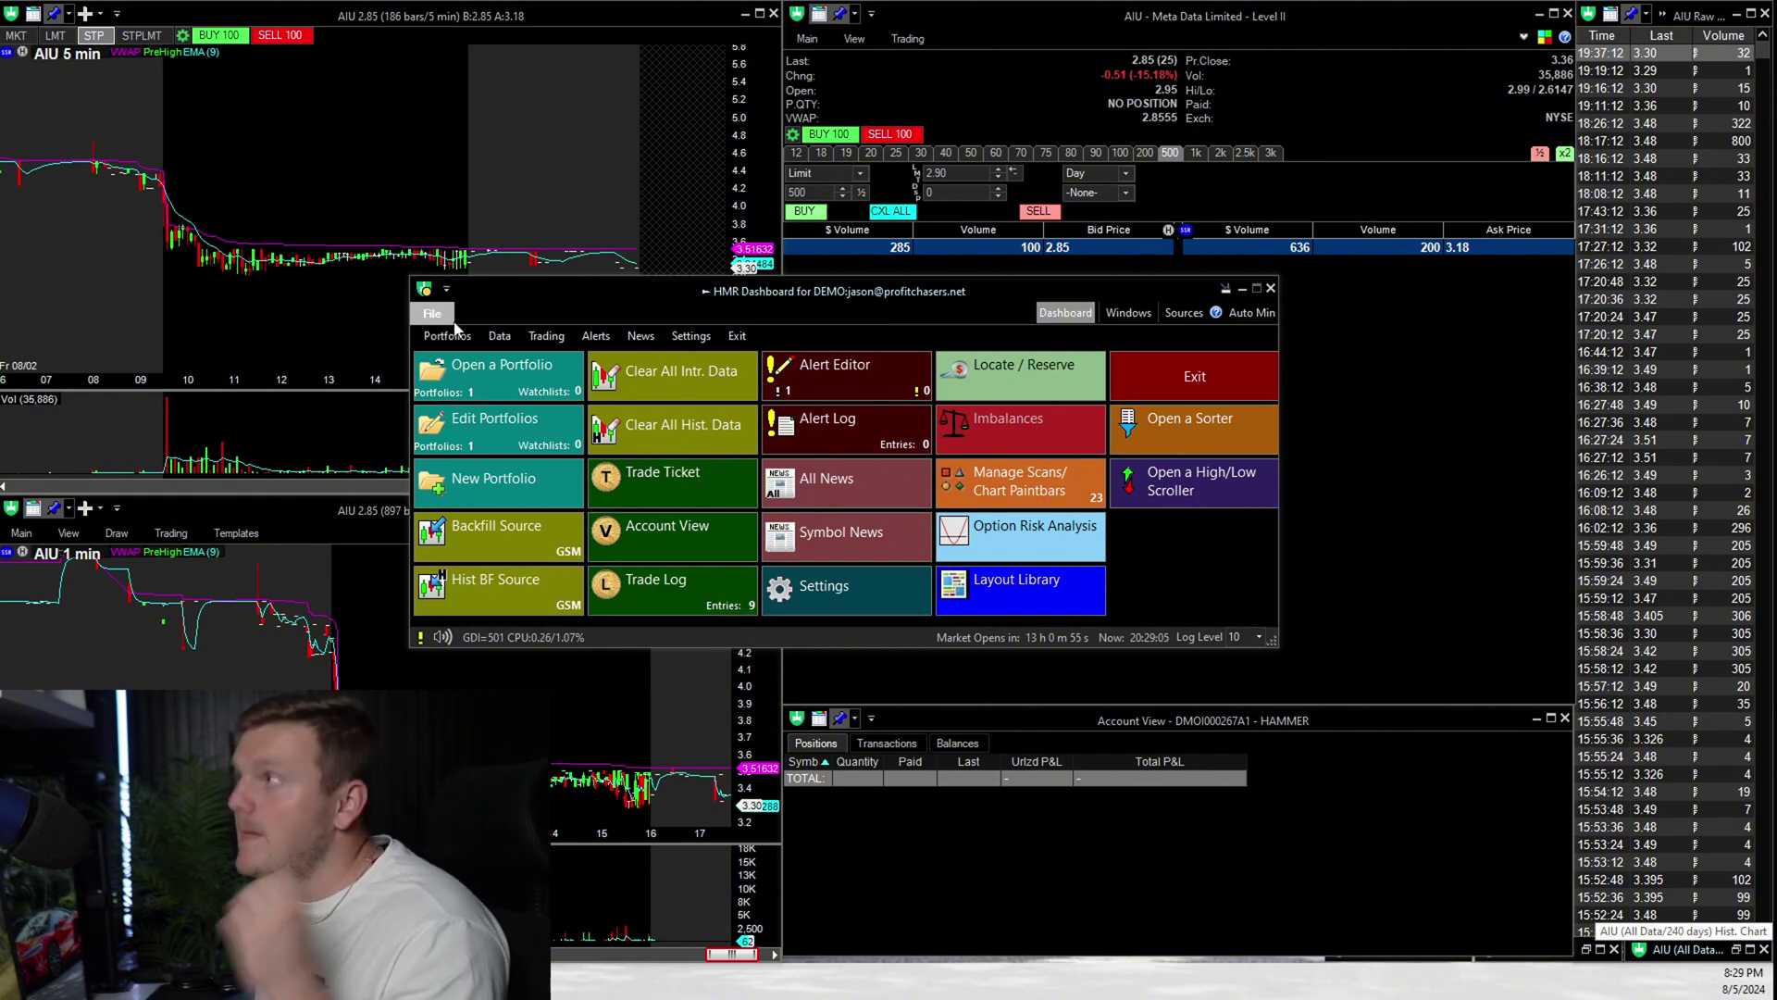
{"action": "left_click", "coordinate": [434, 315]}
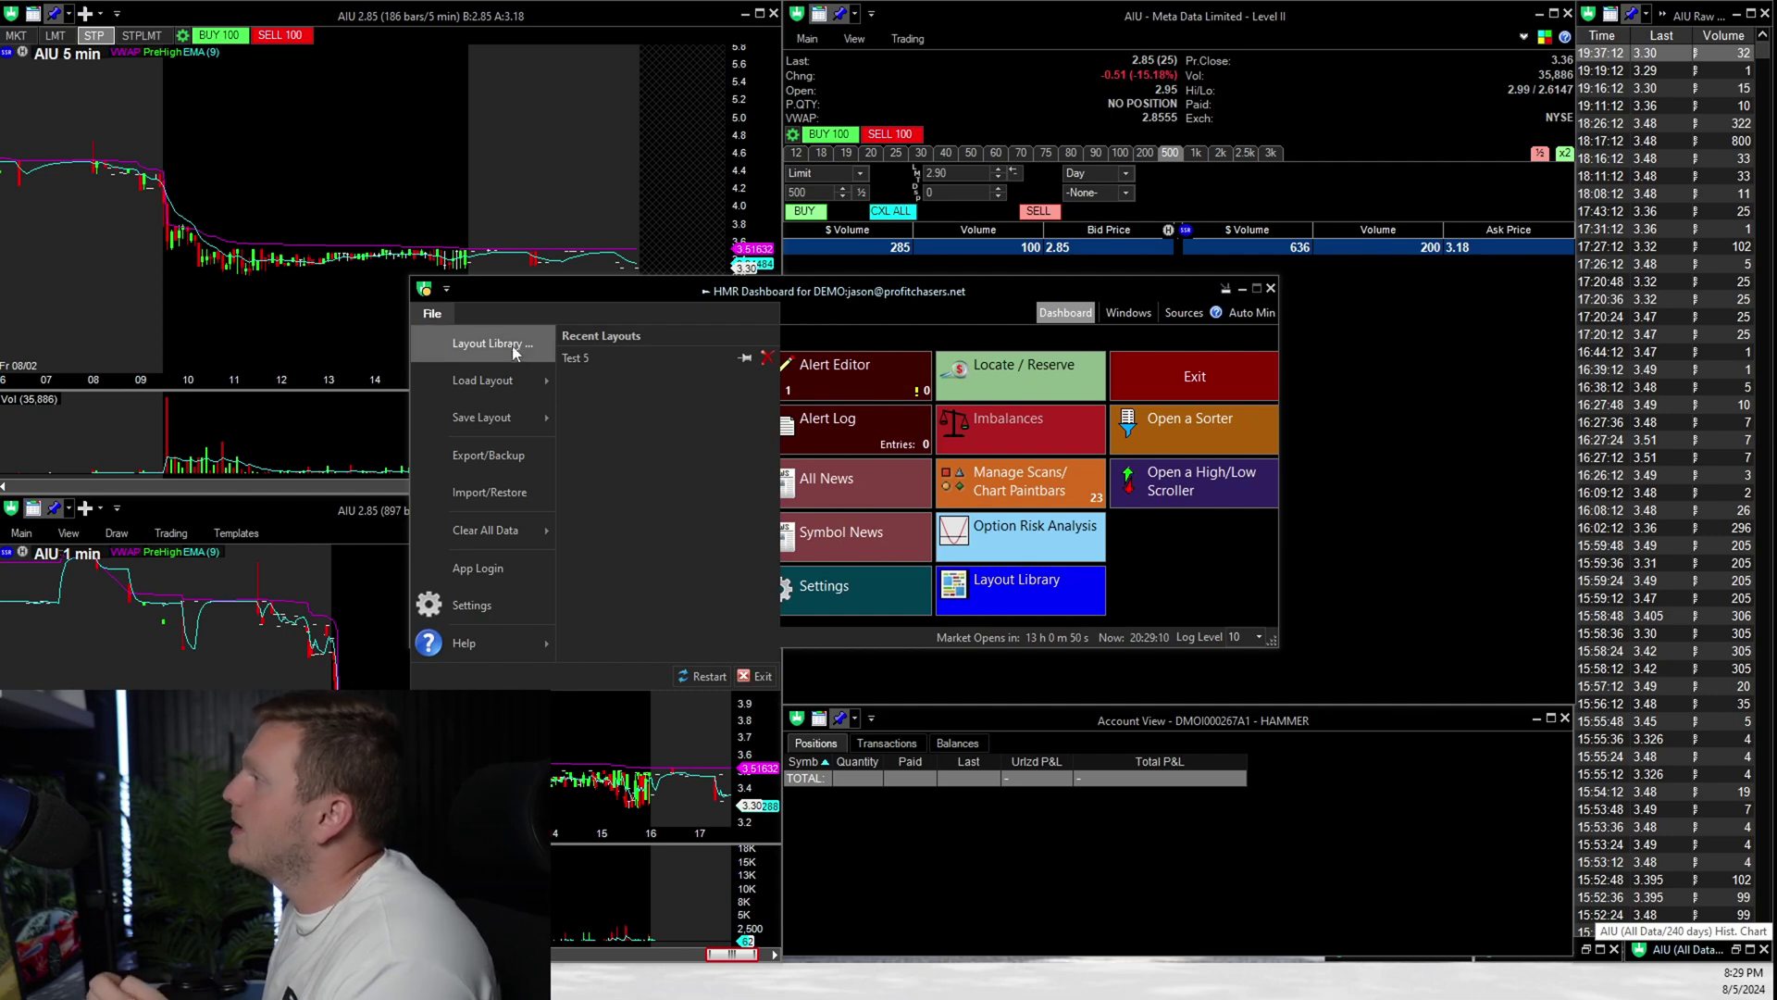
{"action": "left_click", "coordinate": [498, 424]}
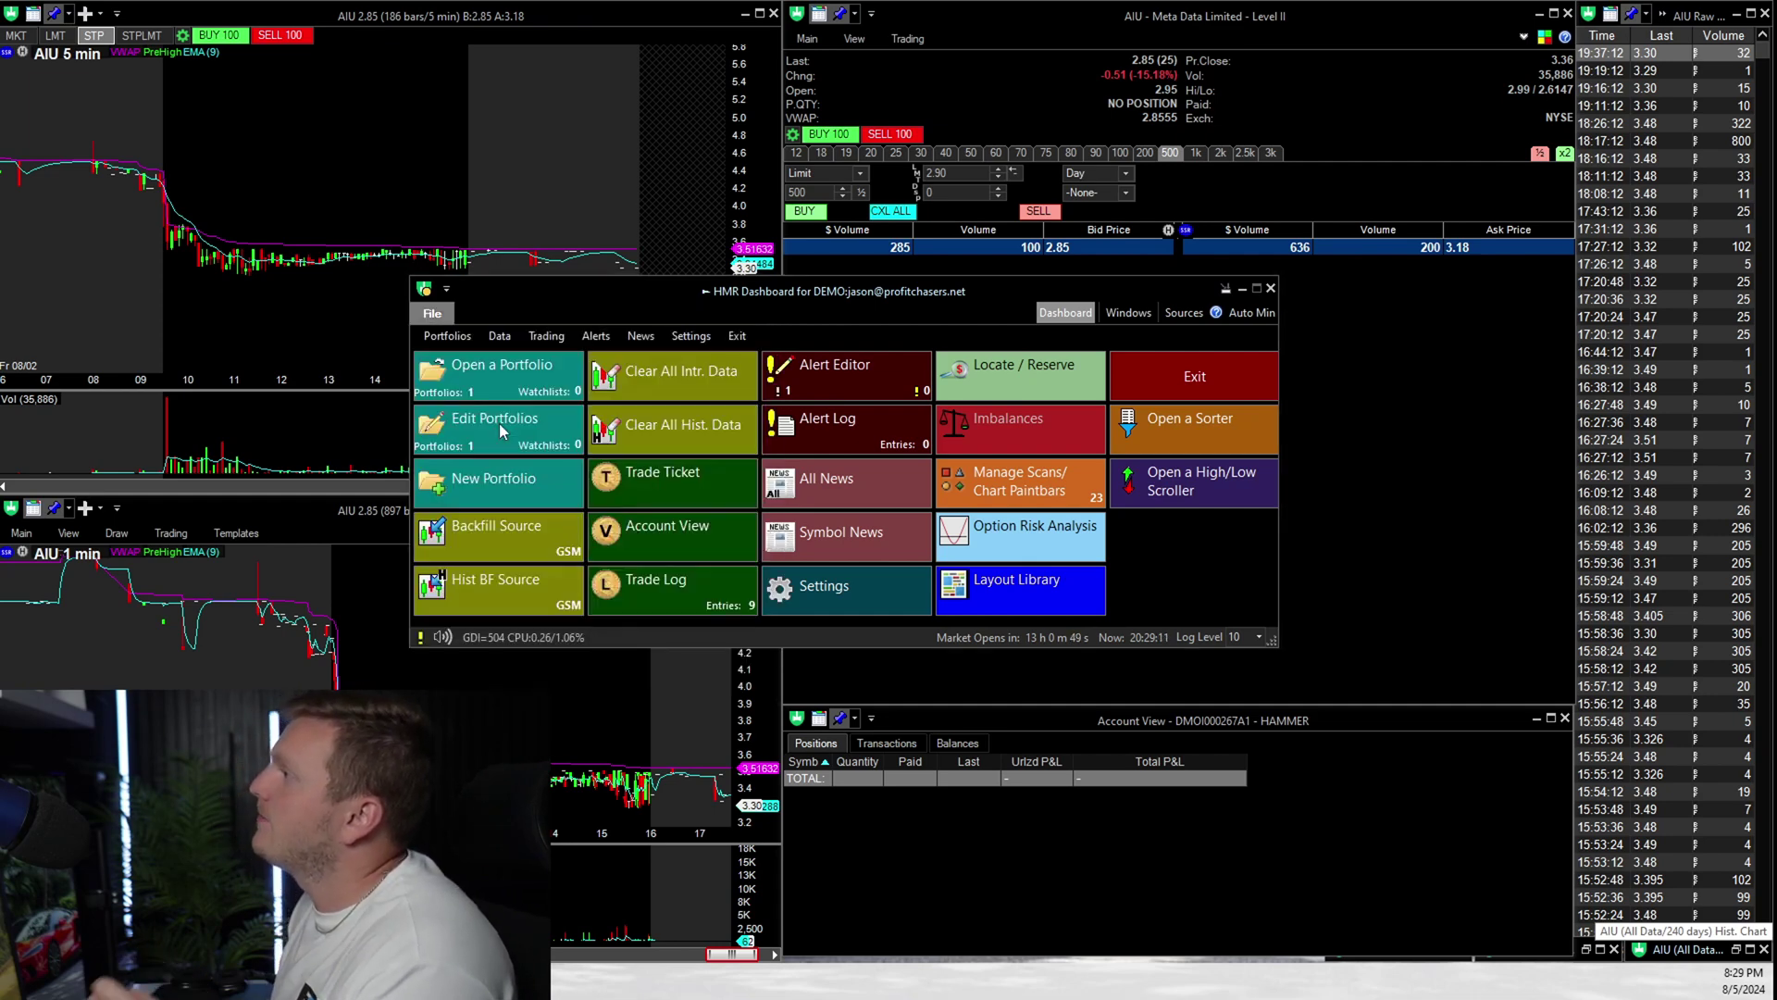
{"action": "type", "text": "aiu meta"}
{"action": "left_click", "coordinate": [1630, 926]}
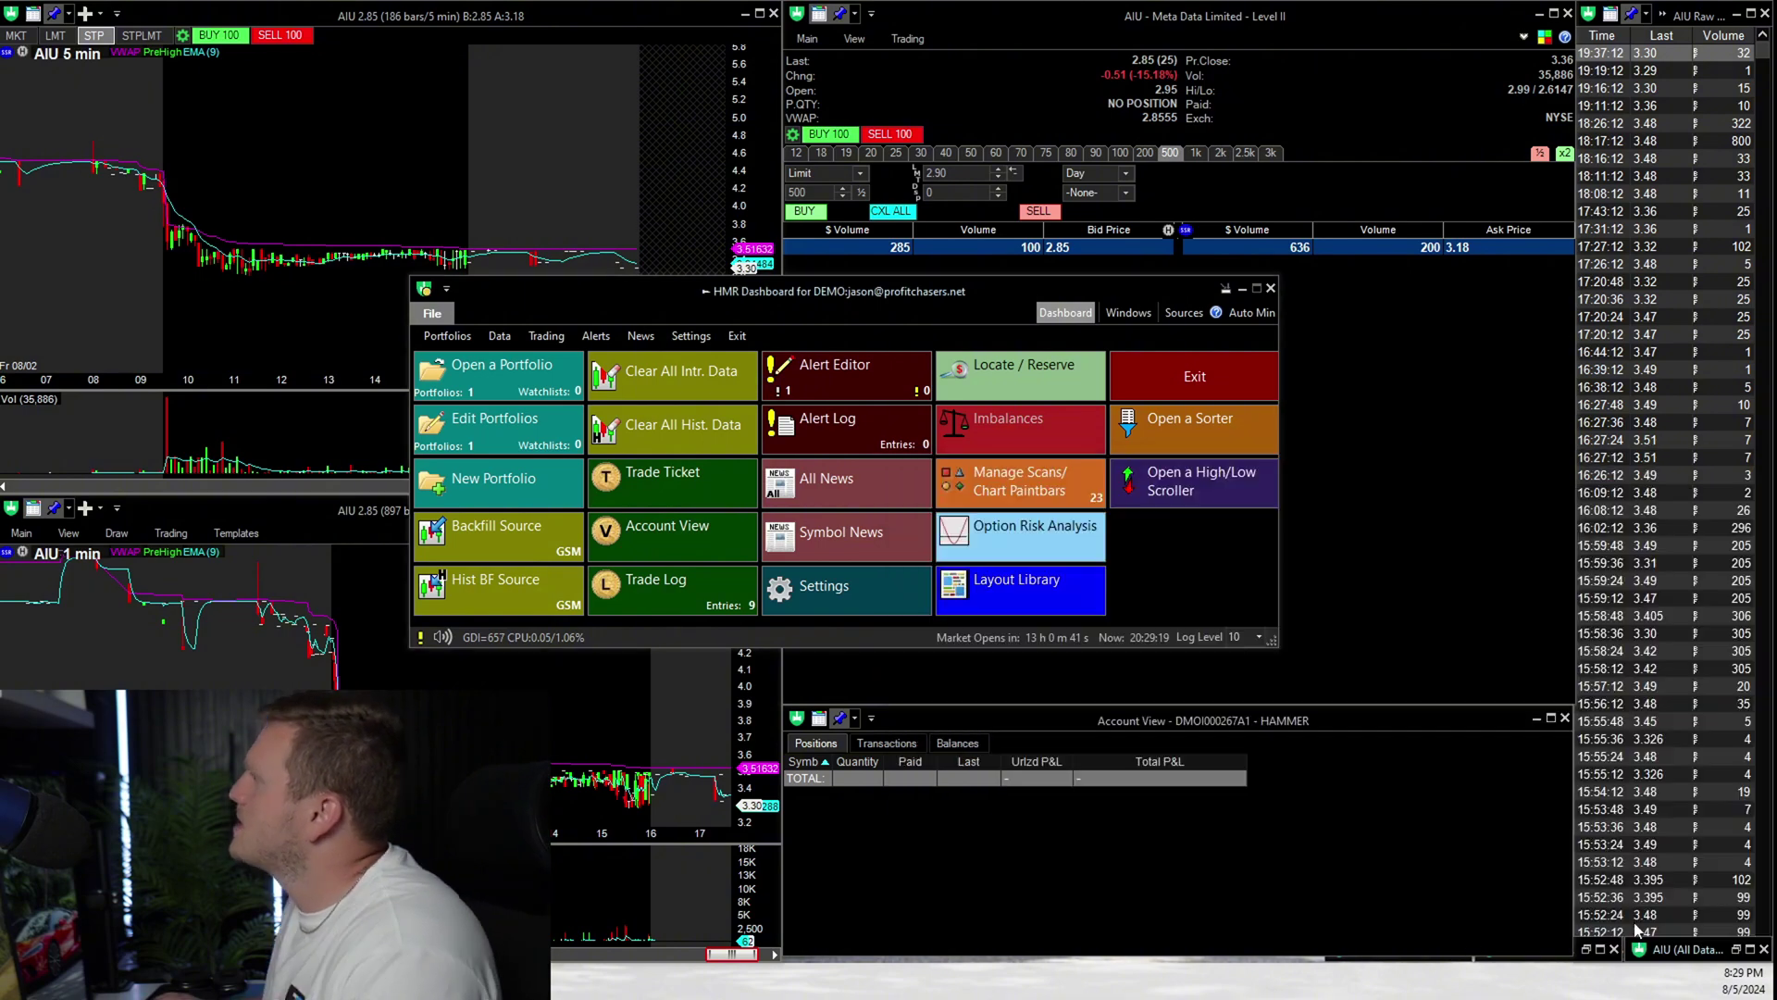
{"action": "left_click", "coordinate": [432, 313]}
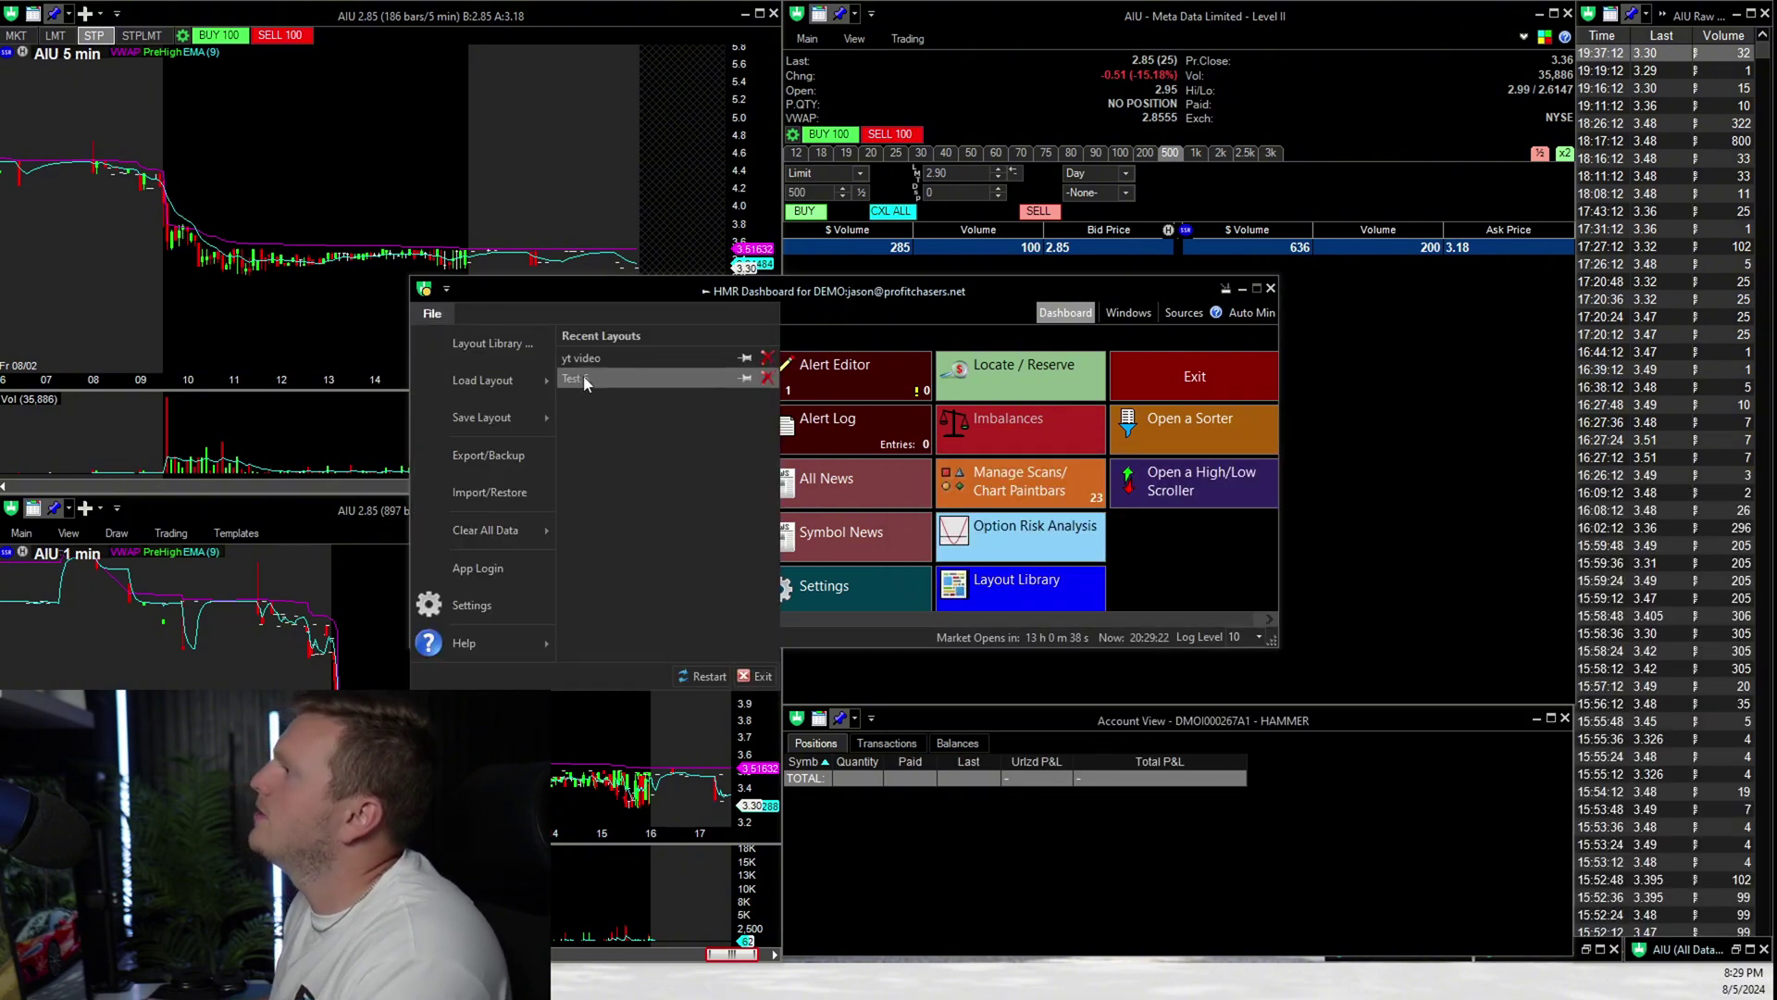
Load the Test layout, then reload the saved AIU layout and hide the HMR Dashboard.
{"action": "left_click", "coordinate": [583, 378]}
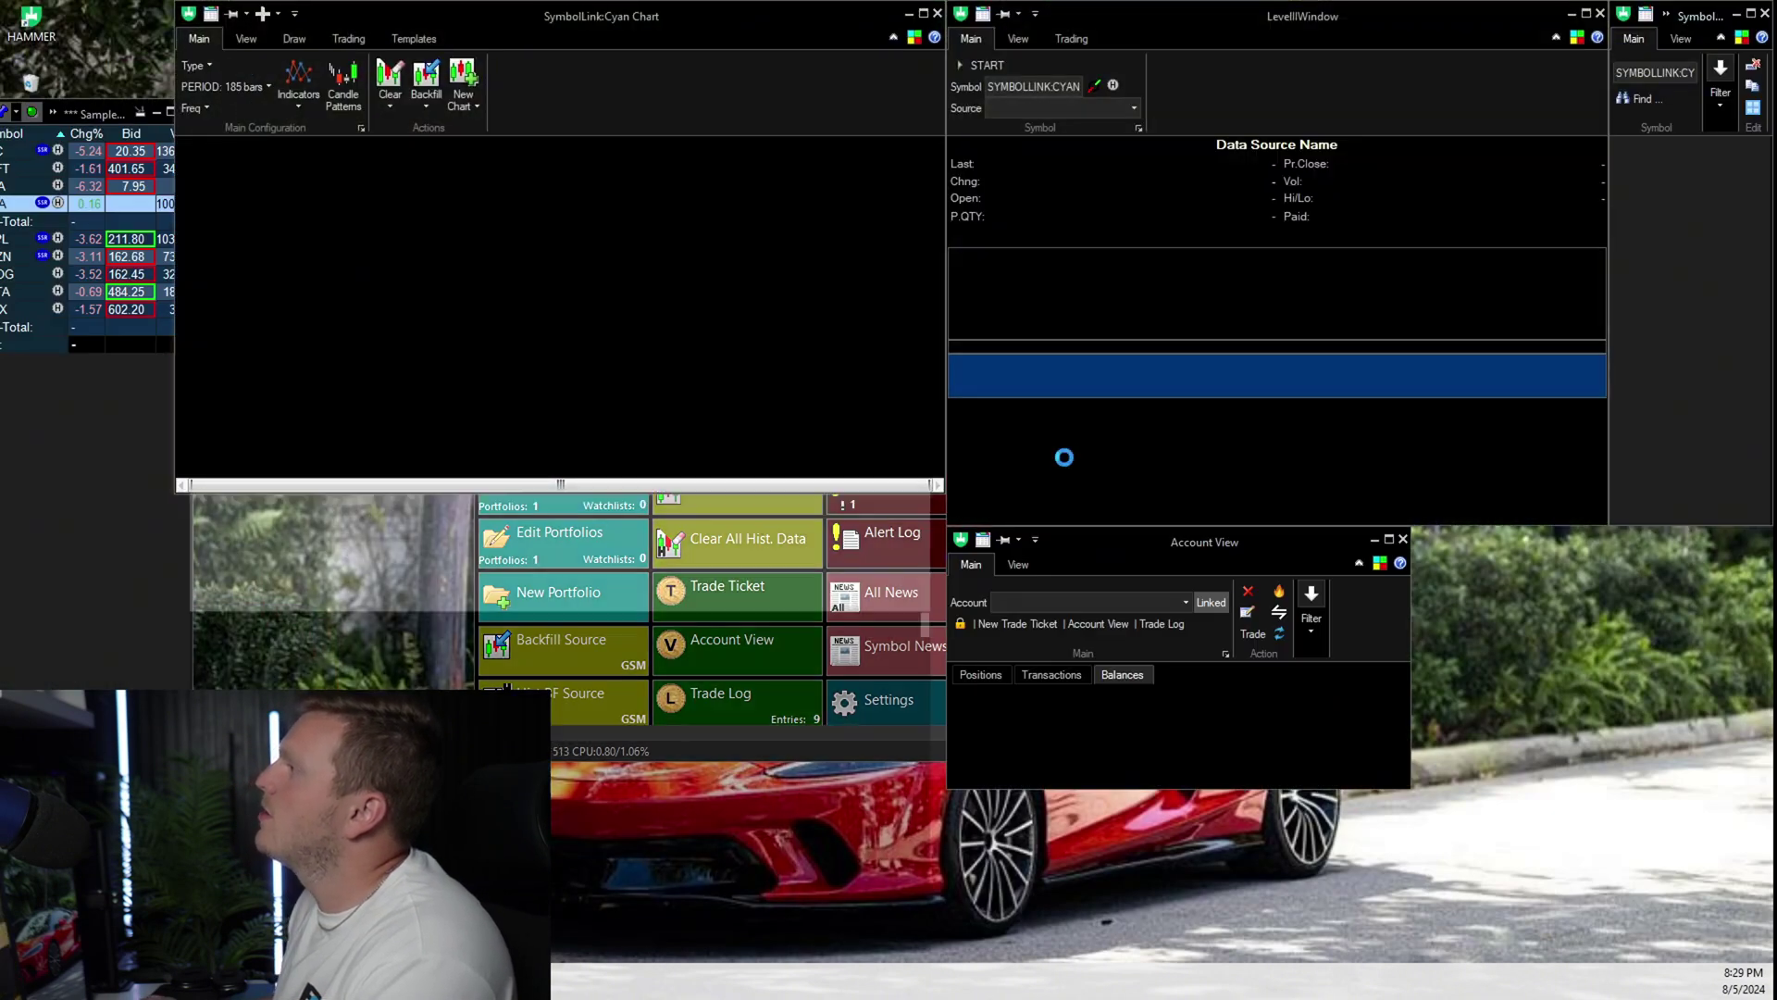
{"action": "mouse_move", "coordinate": [624, 897]}
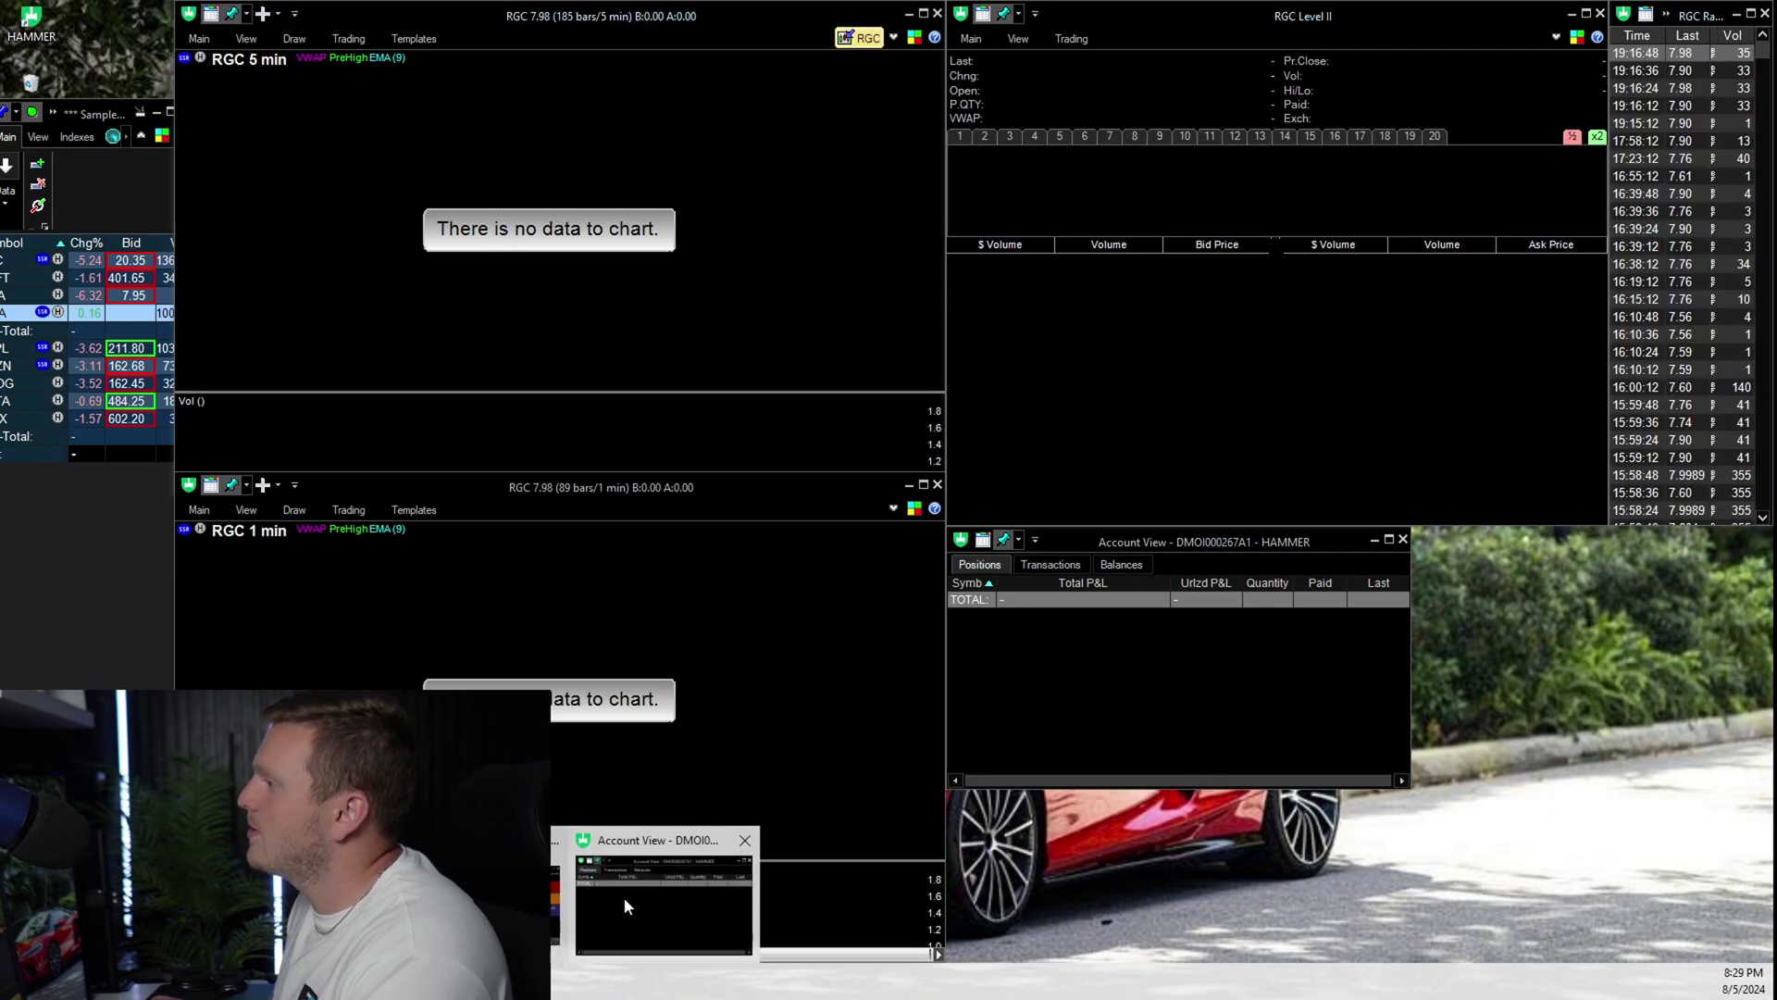
{"action": "left_click", "coordinate": [497, 427]}
{"action": "left_click", "coordinate": [640, 478]}
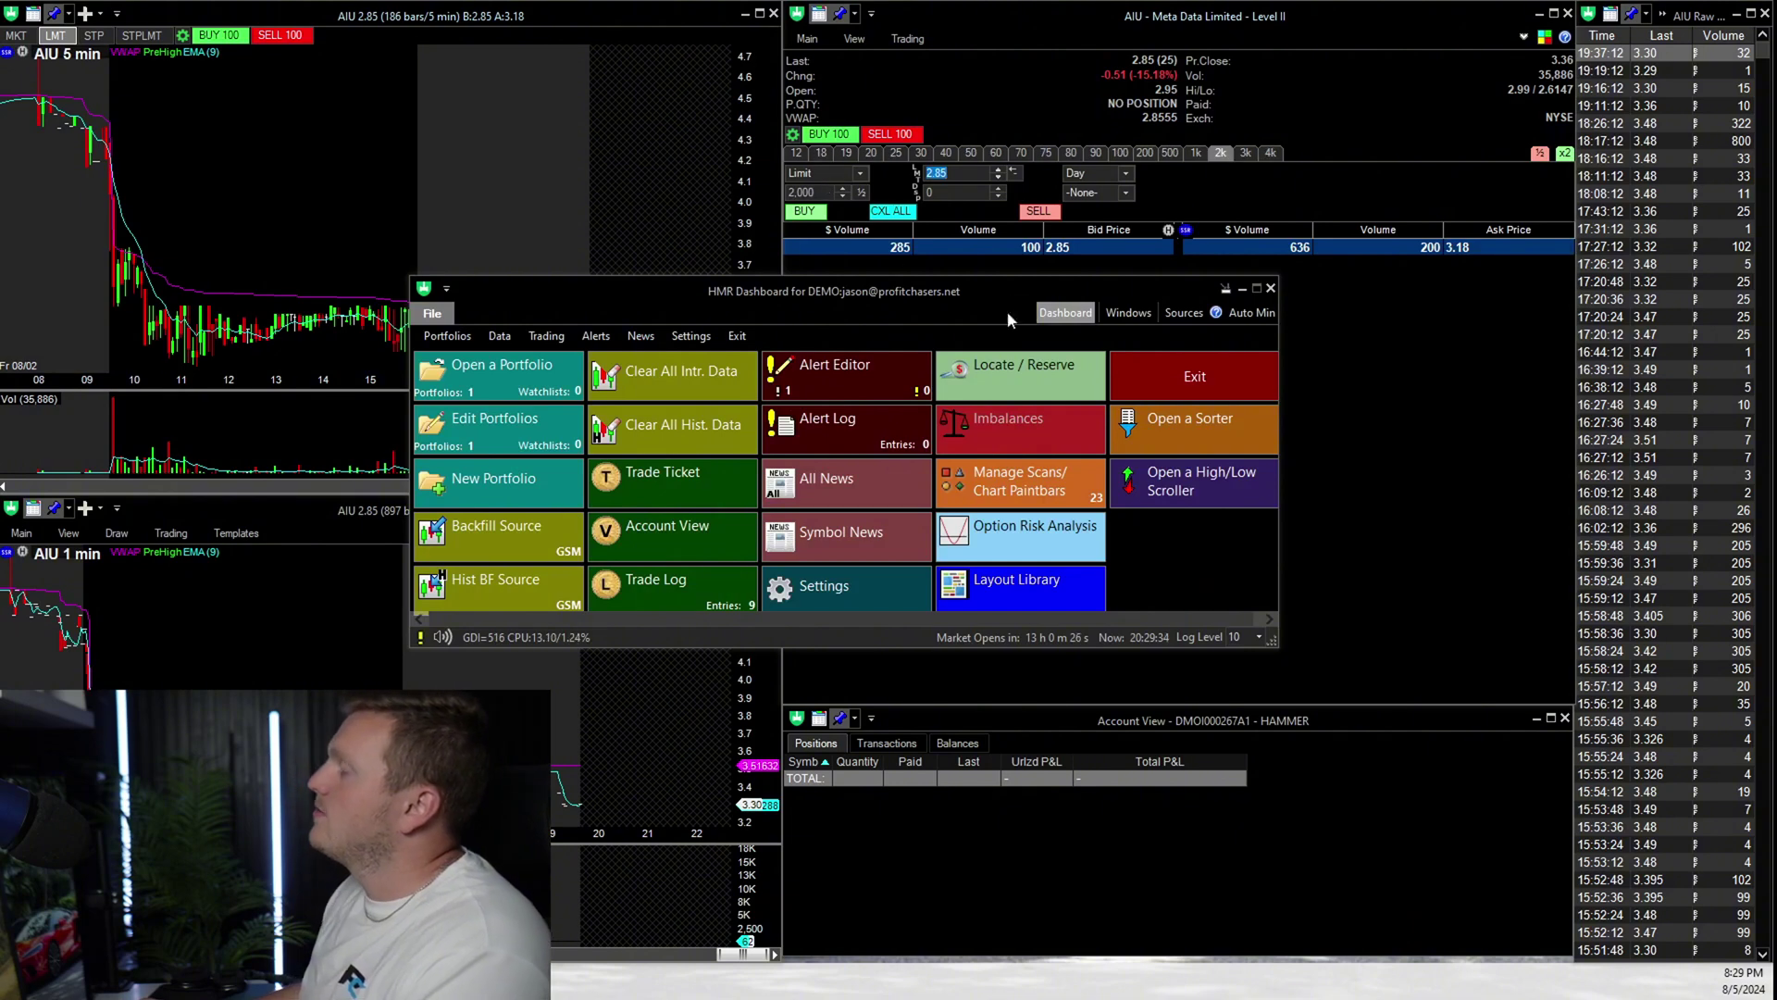
{"action": "left_click", "coordinate": [1242, 288]}
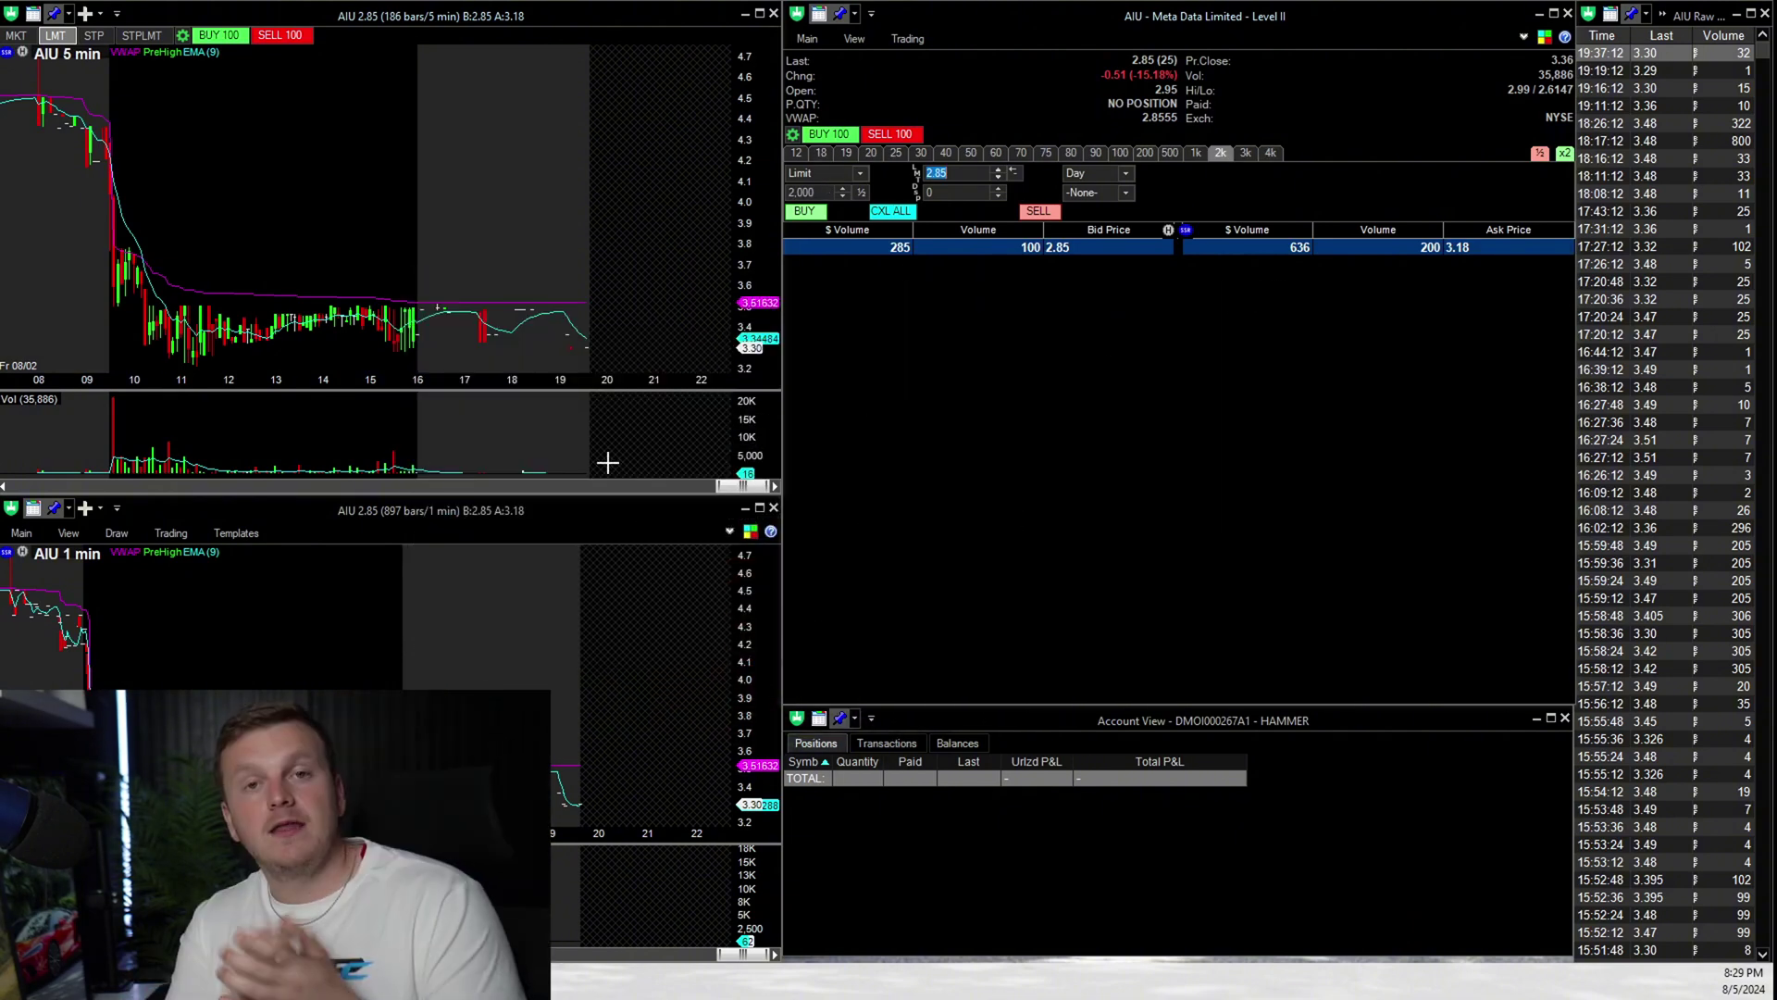